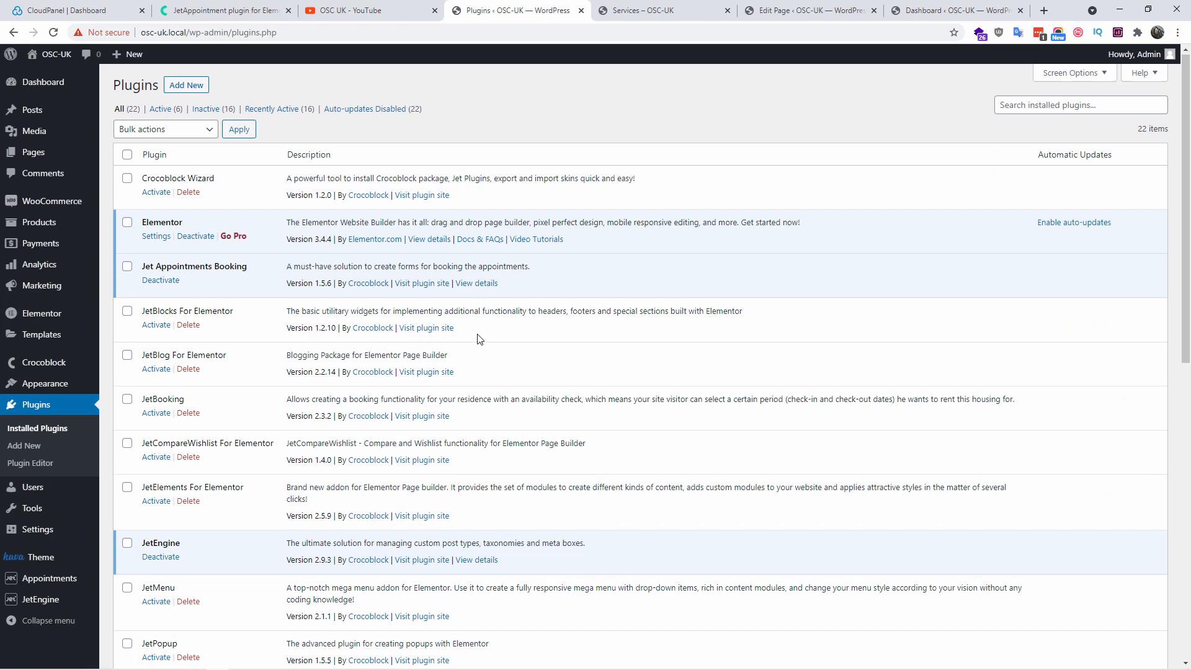
# Look over the Installed Plugins list, then go to the site's Pages list
pyautogui.scroll(-3, 479, 338)
pyautogui.scroll(-2, 434, 323)
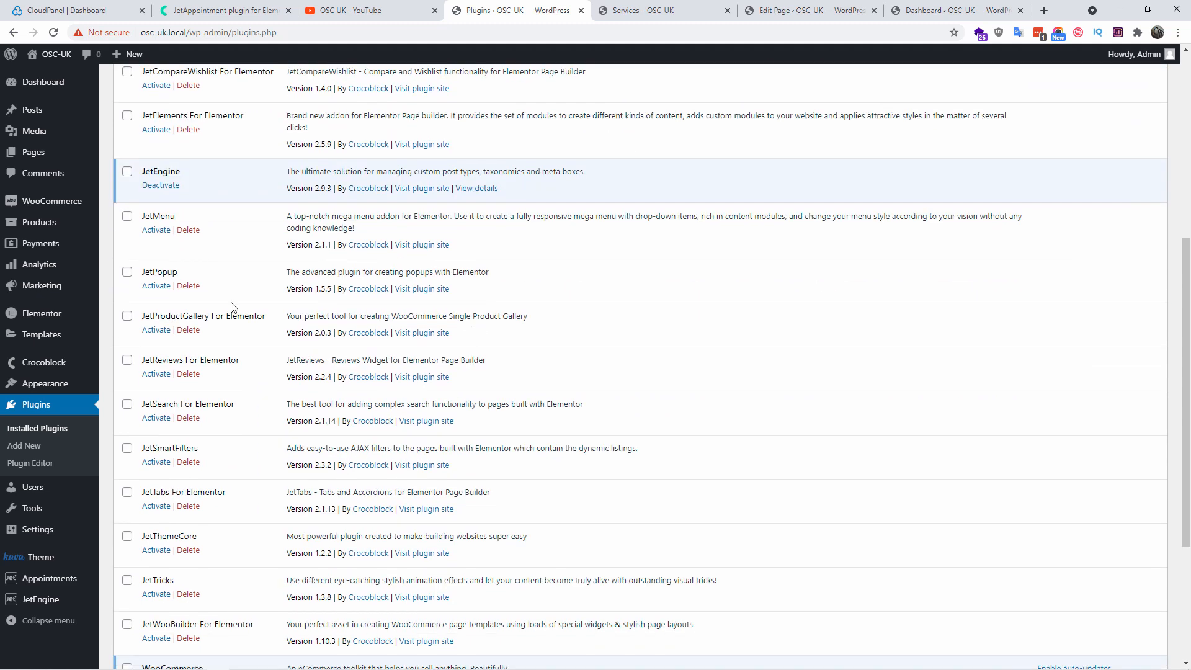
pyautogui.scroll(2, 154, 316)
pyautogui.scroll(2, 205, 403)
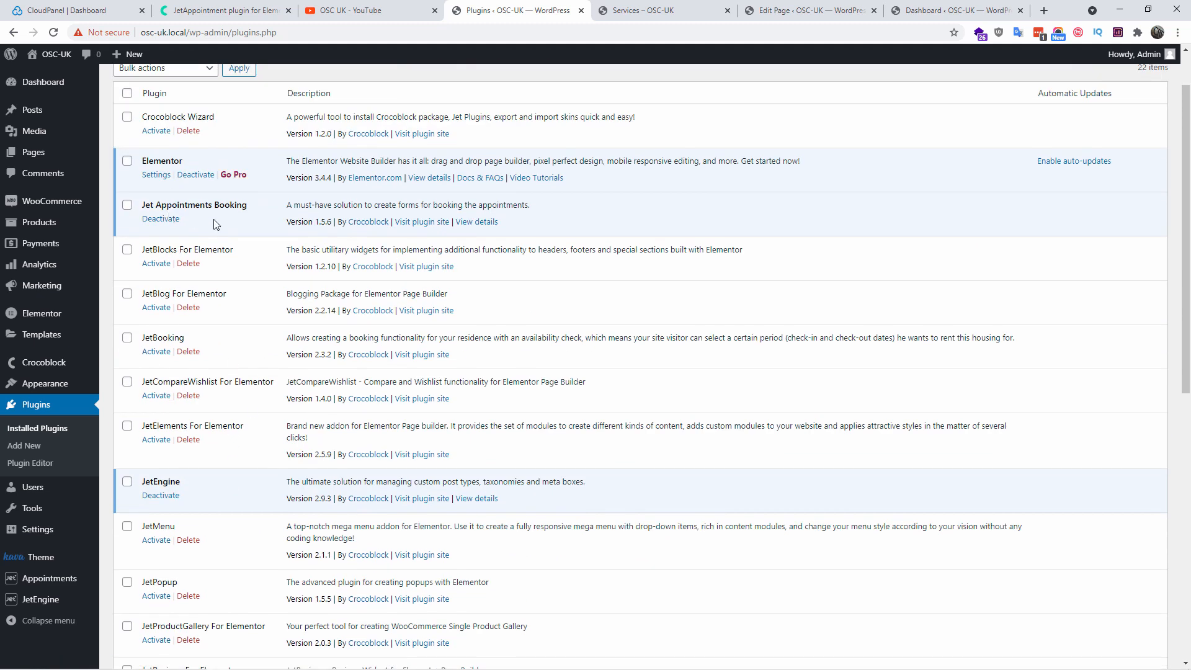
pyautogui.scroll(-9, 418, 308)
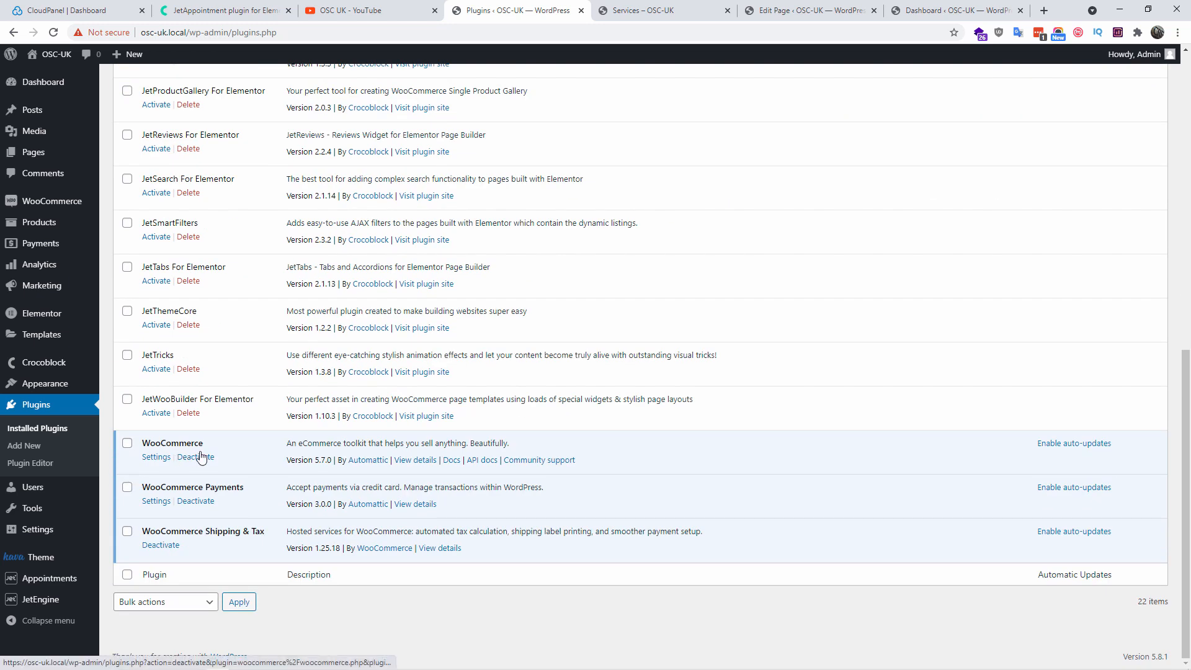
pyautogui.click(35, 156)
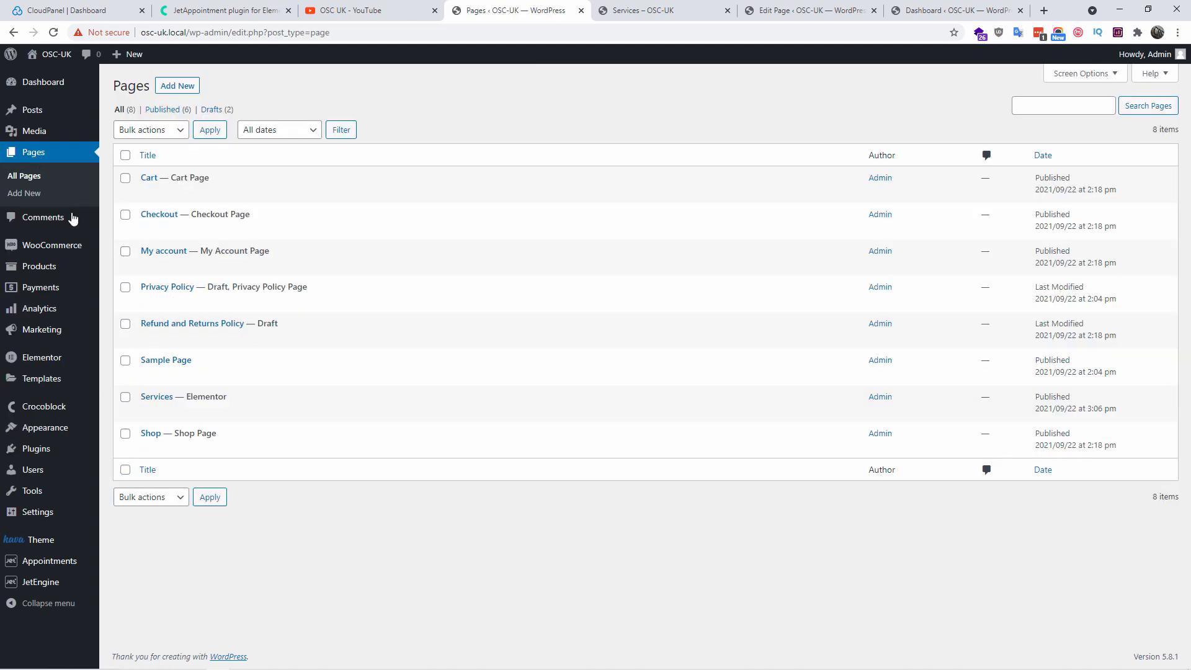
# Open the Services page in Elementor and inspect the Static Service form settings
pyautogui.click(296, 413)
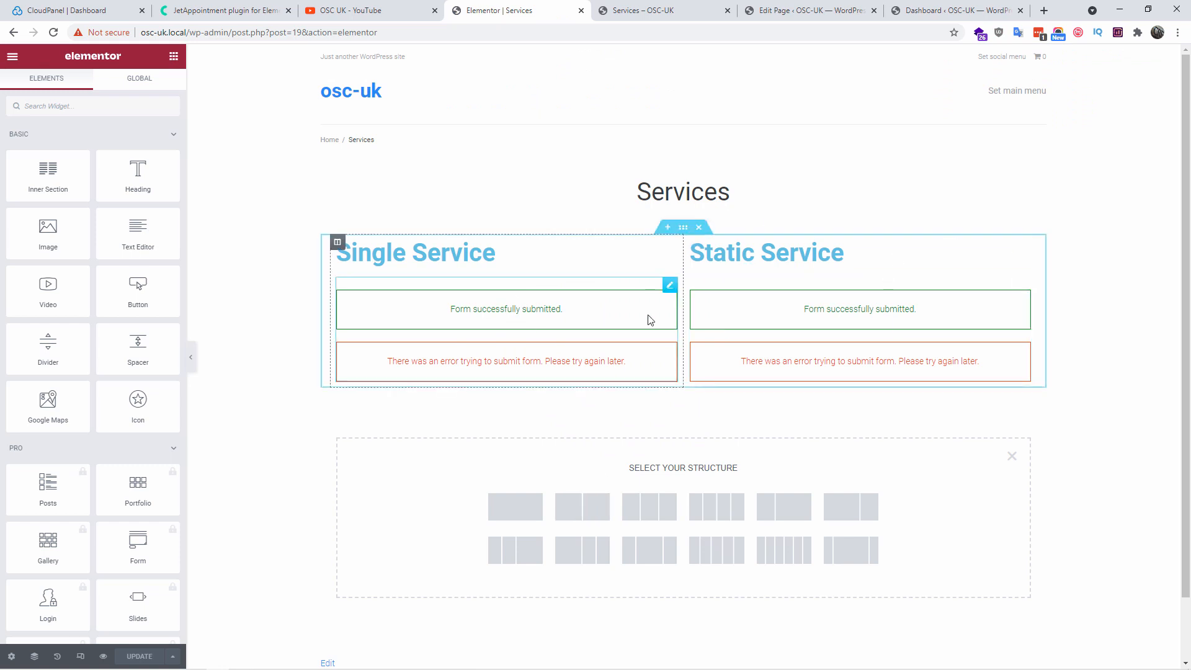
pyautogui.click(1010, 458)
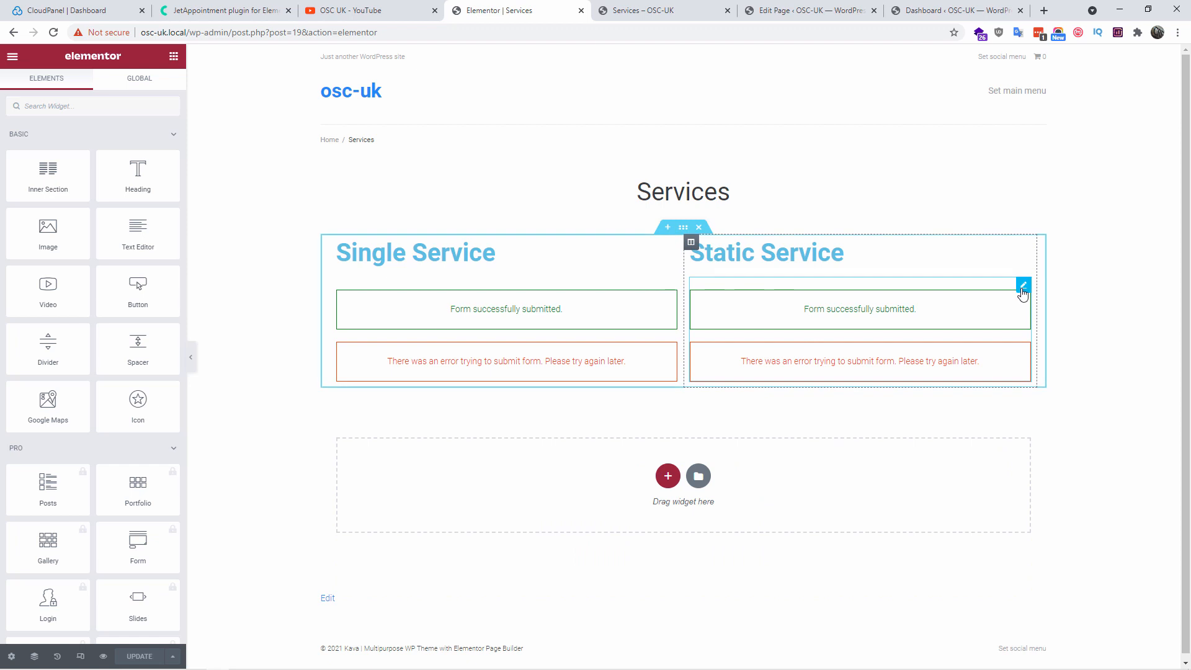
pyautogui.click(1021, 285)
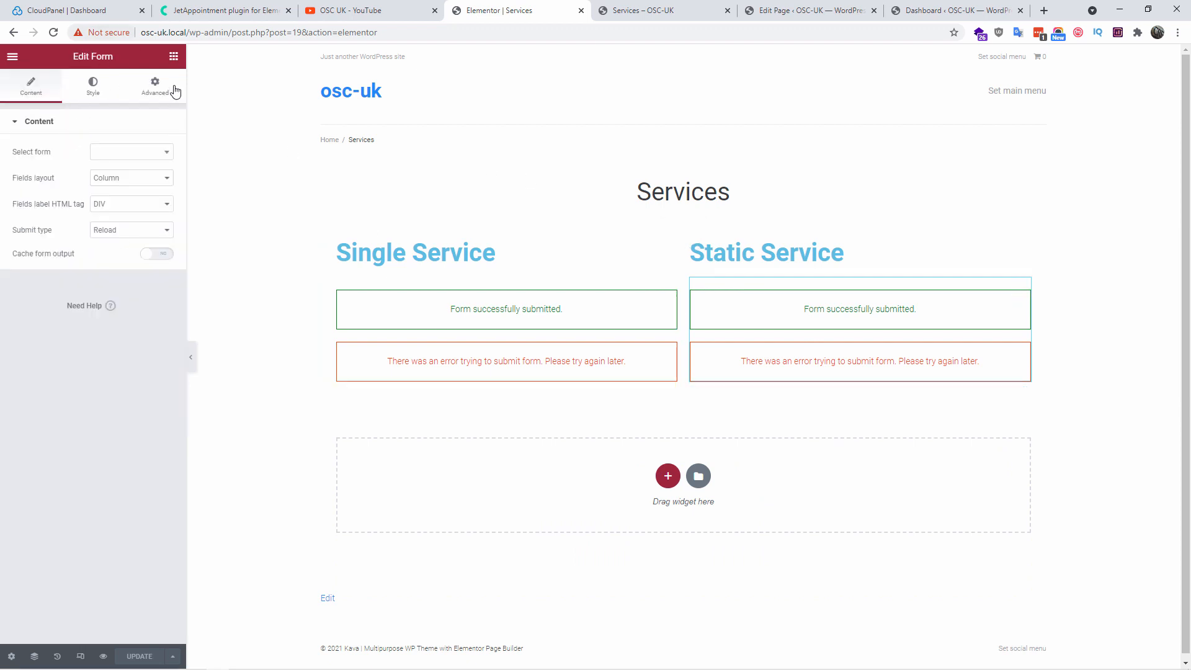
# Search widgets for 'je', cancel placing a Form widget, and return to the WordPress editor
pyautogui.click(173, 62)
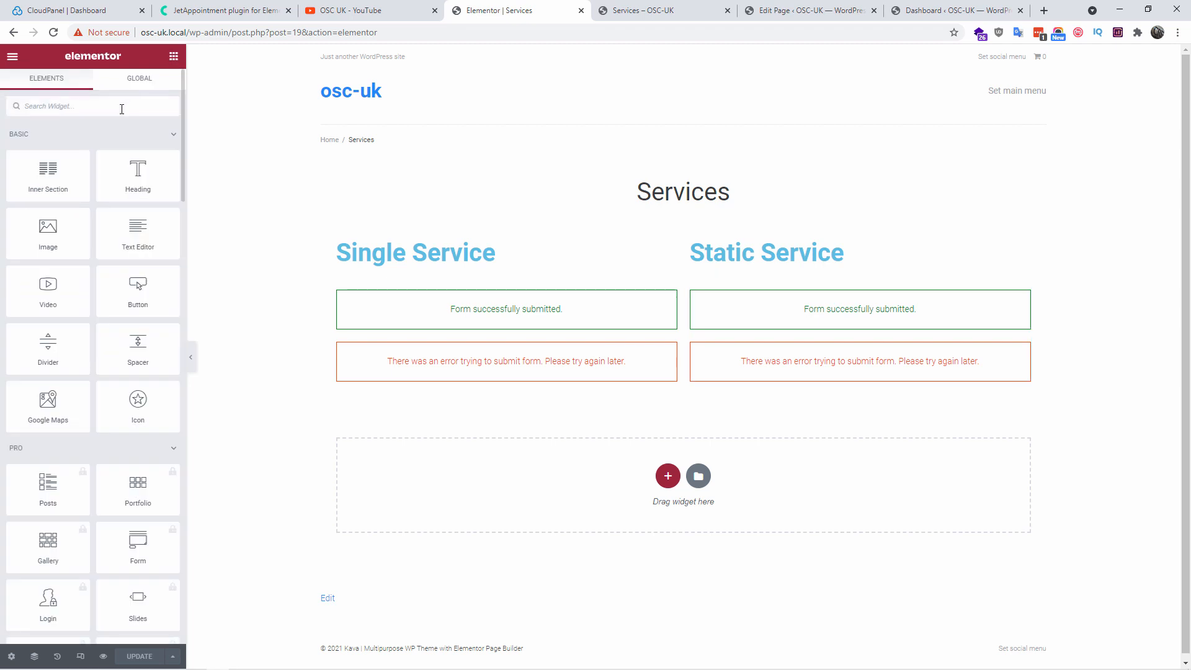
pyautogui.write('je')
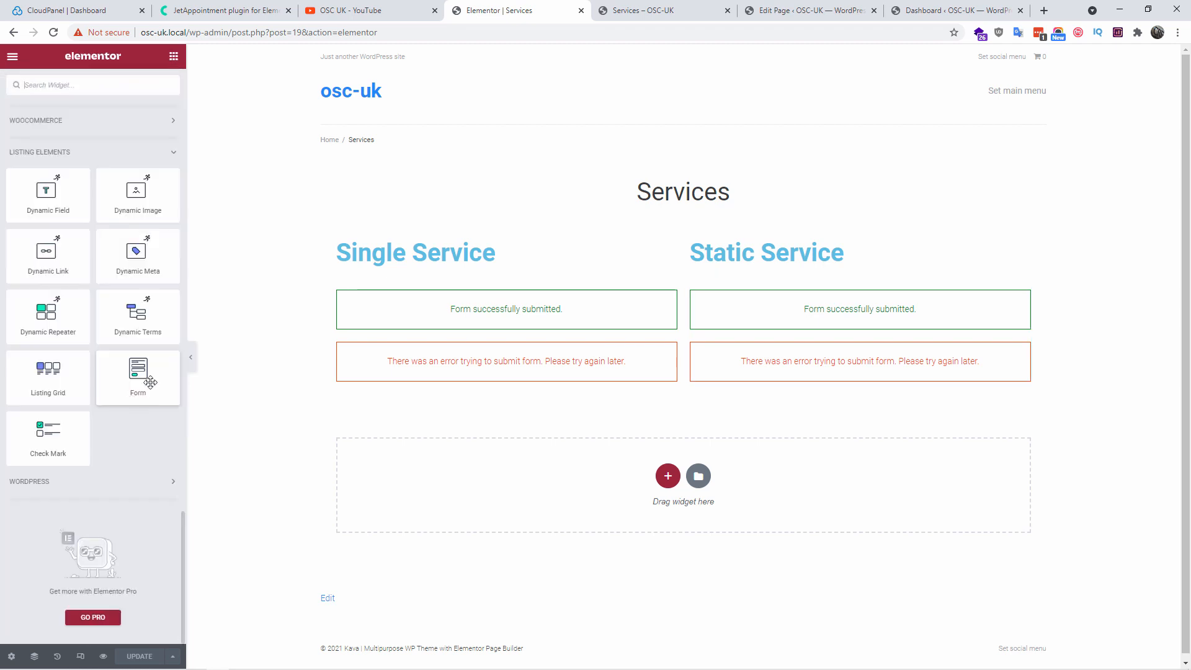
pyautogui.moveTo(137, 387); pyautogui.dragTo(127, 412)
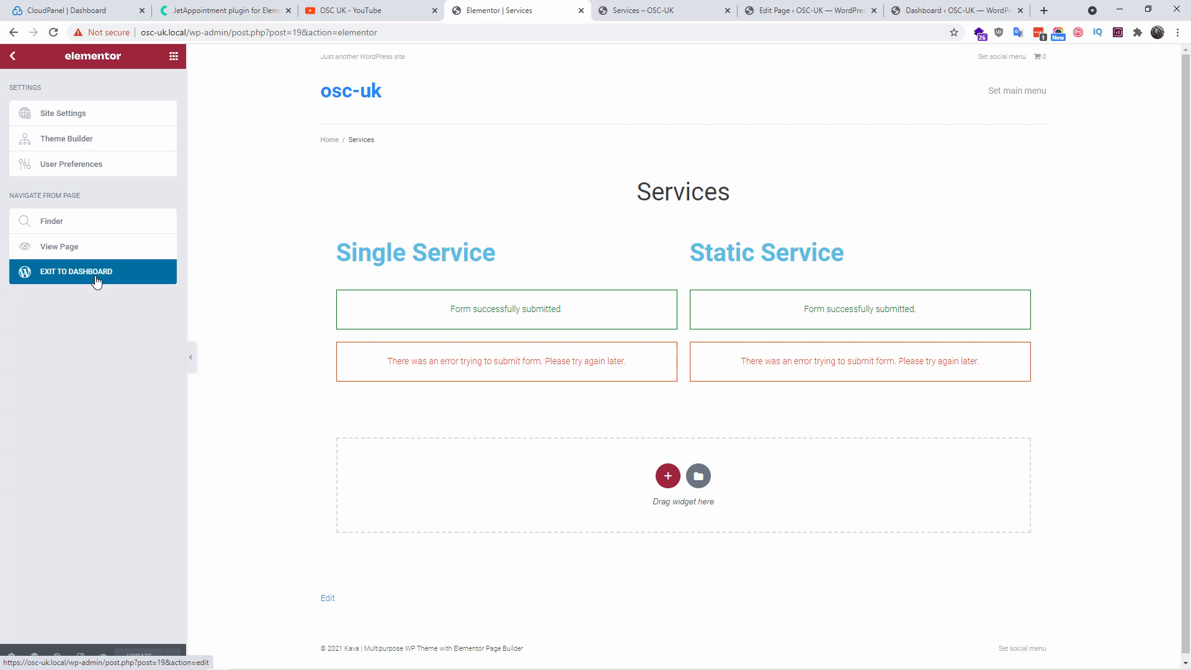
pyautogui.click(96, 280)
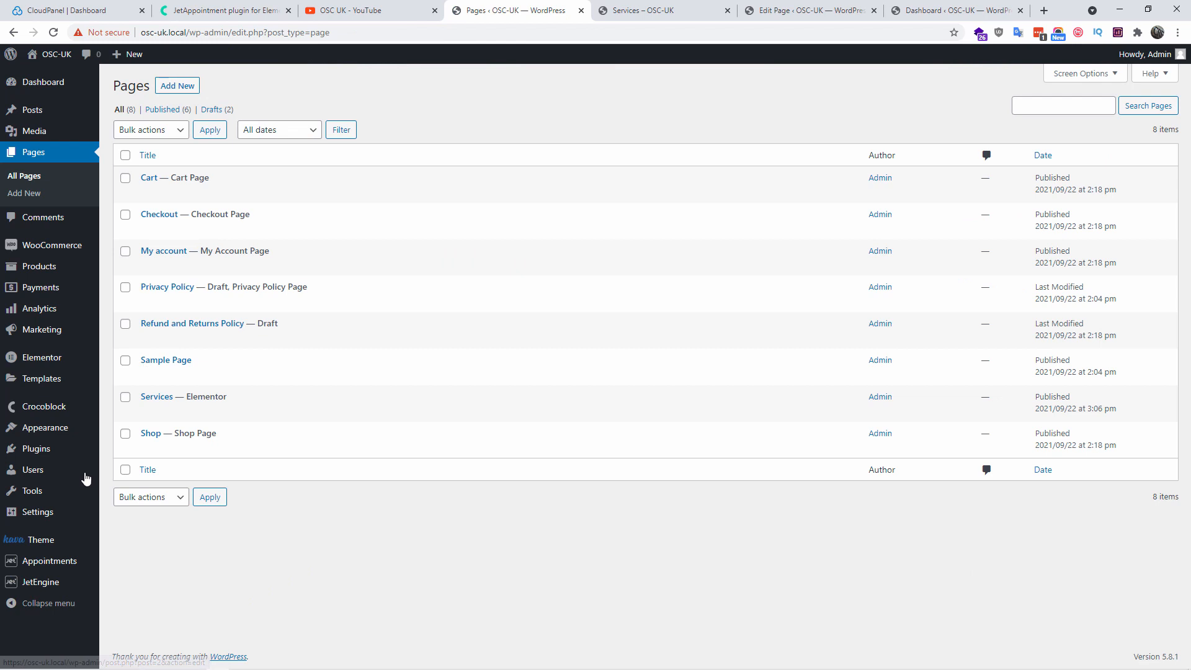
# Go to JetEngine Post Types and start adding a new post type
pyautogui.moveTo(50, 586)
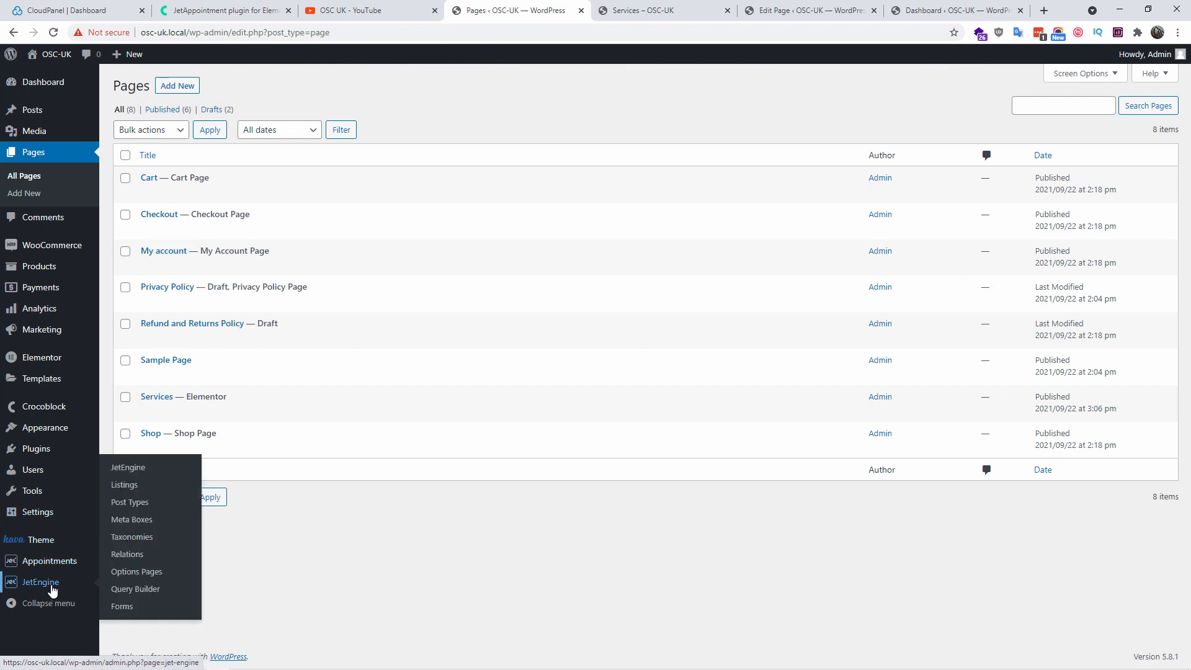
pyautogui.click(135, 509)
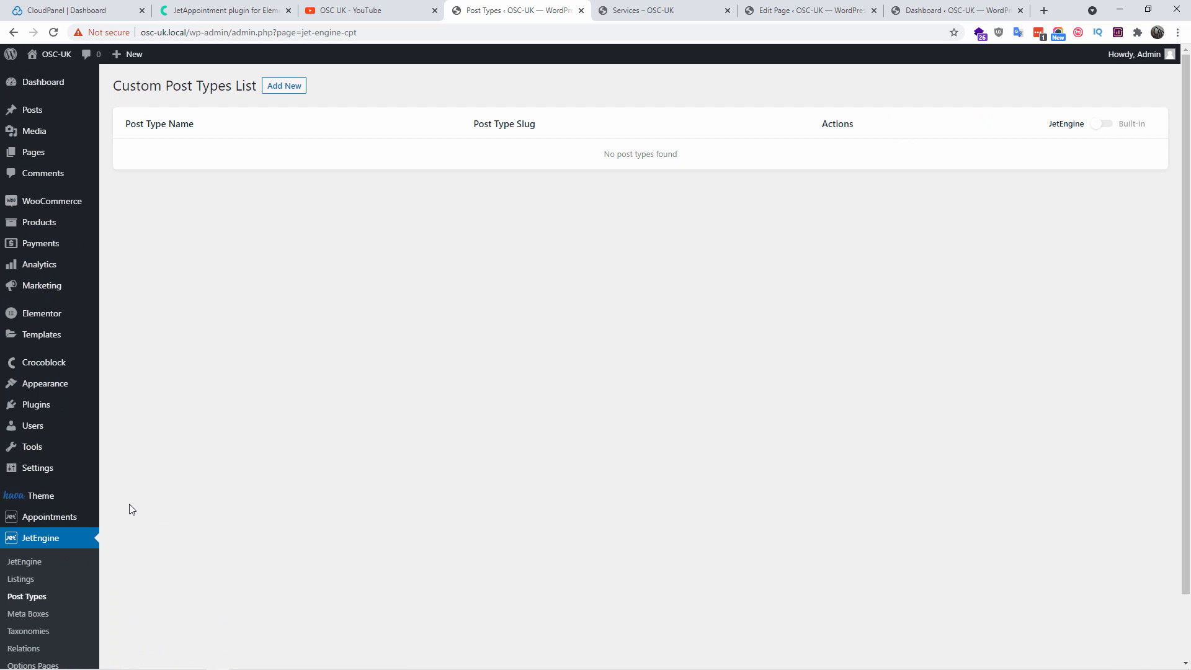
pyautogui.click(290, 87)
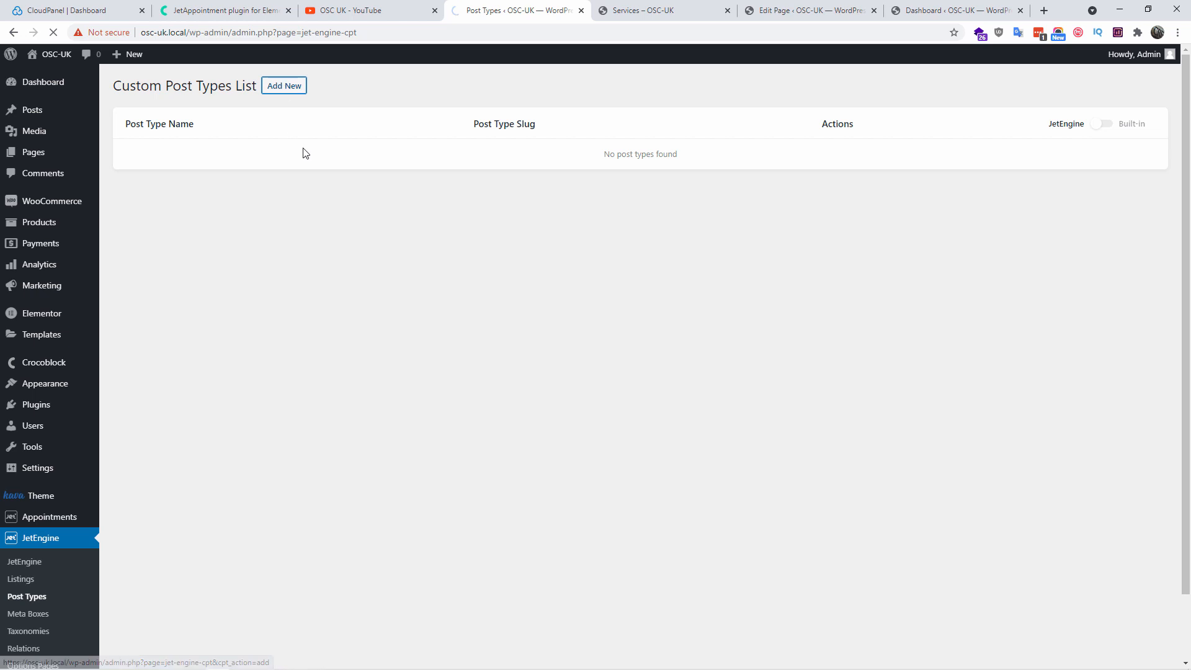
# Name the post type Services with slug services and expand its Labels
pyautogui.click(581, 172)
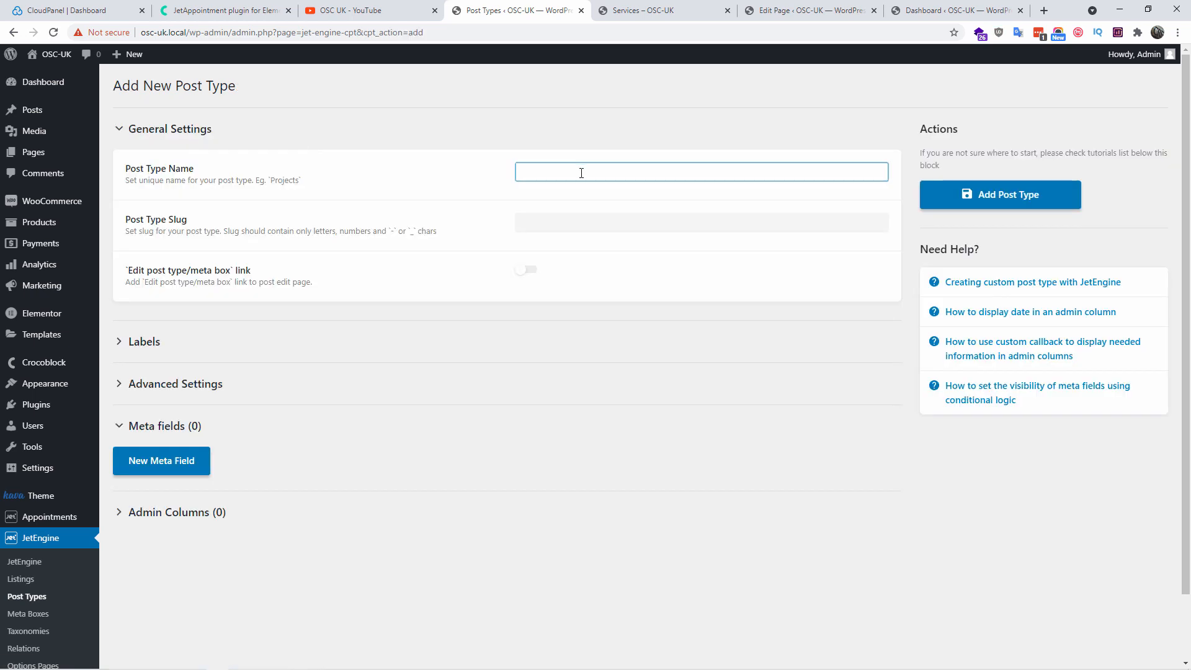
pyautogui.write('Services')
pyautogui.press('Tab')
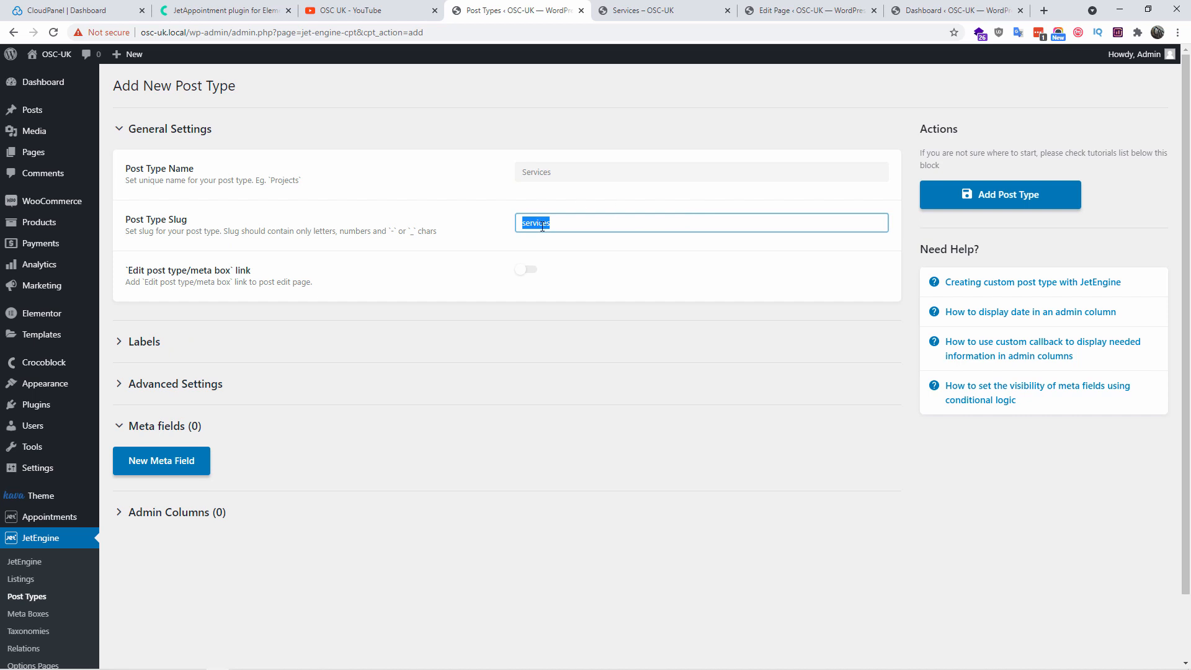
pyautogui.click(456, 338)
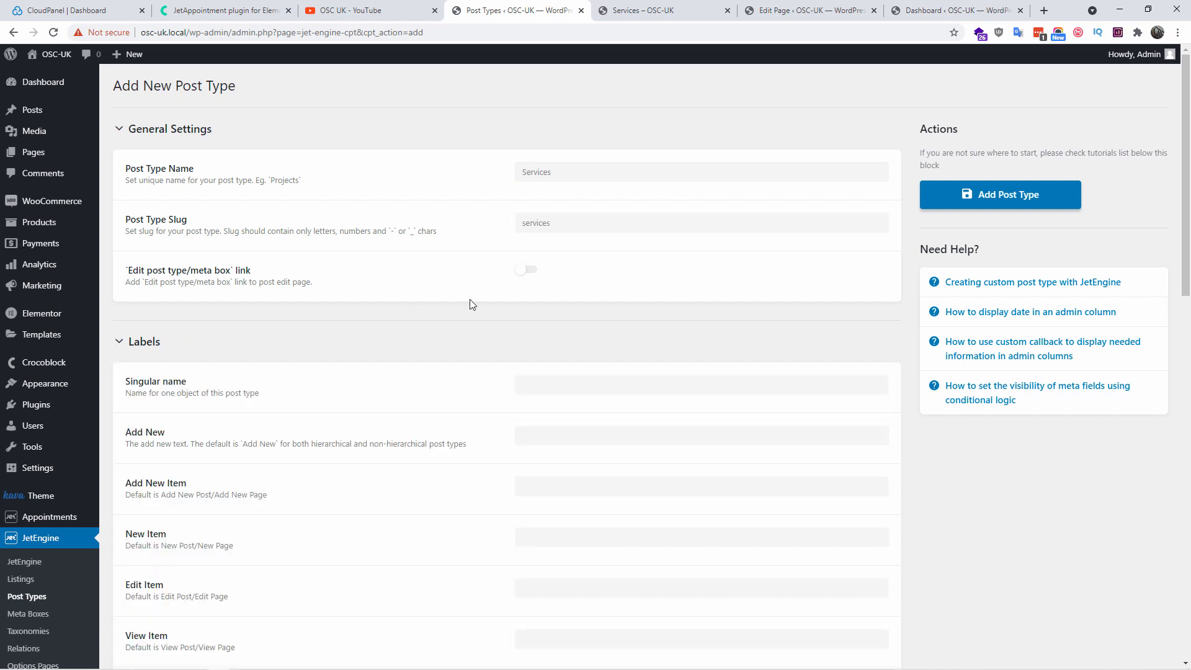
pyautogui.scroll(-3, 529, 309)
pyautogui.scroll(-2, 600, 266)
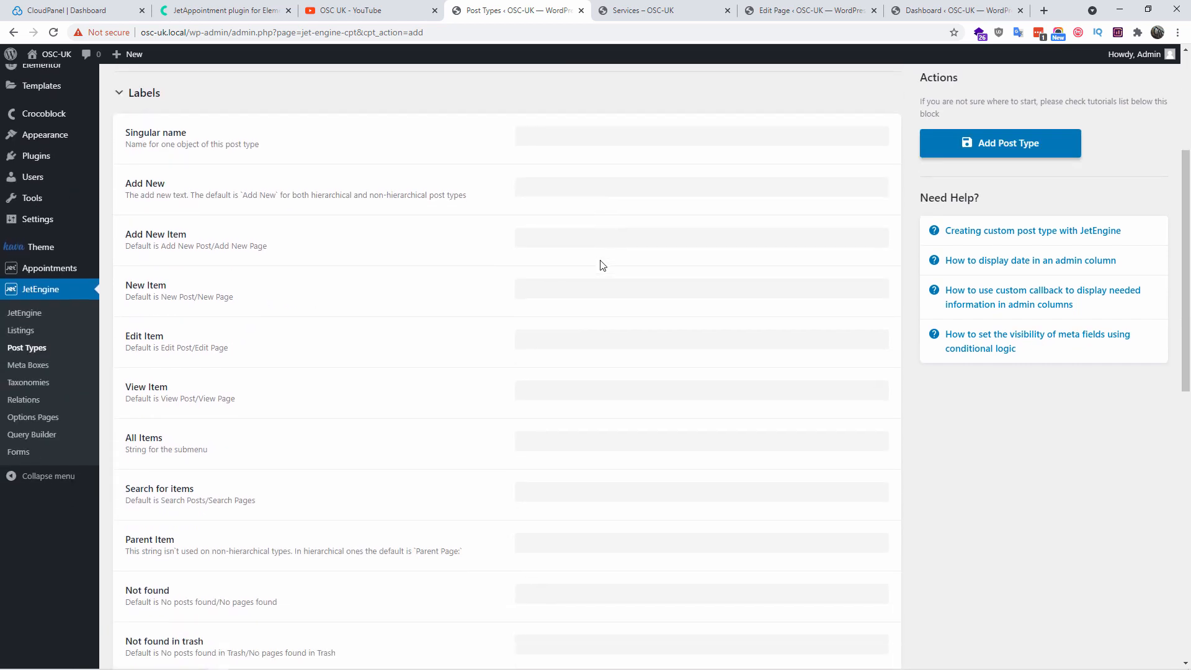
pyautogui.scroll(4, 600, 266)
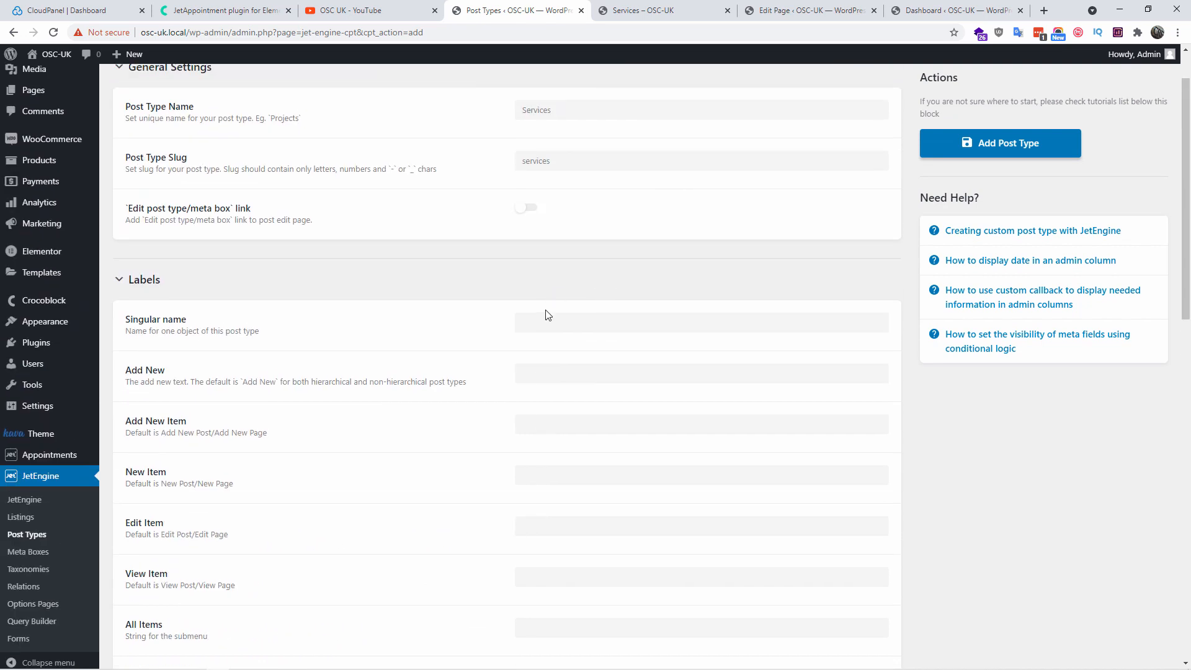
pyautogui.scroll(-1, 503, 372)
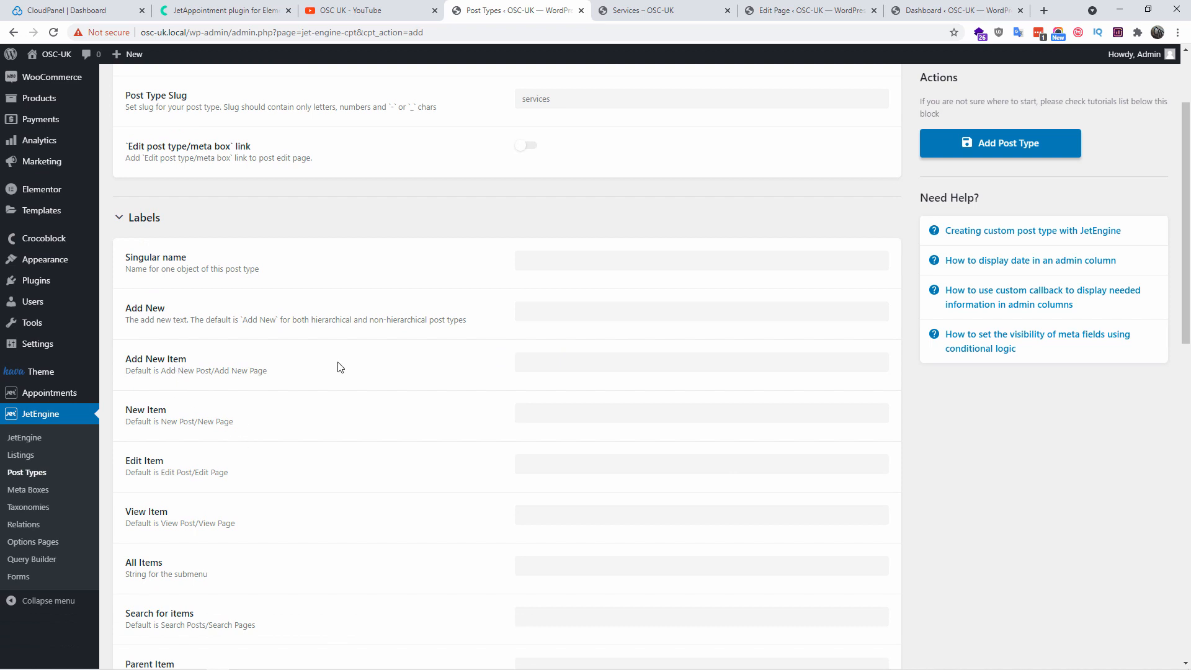
pyautogui.scroll(2, 552, 333)
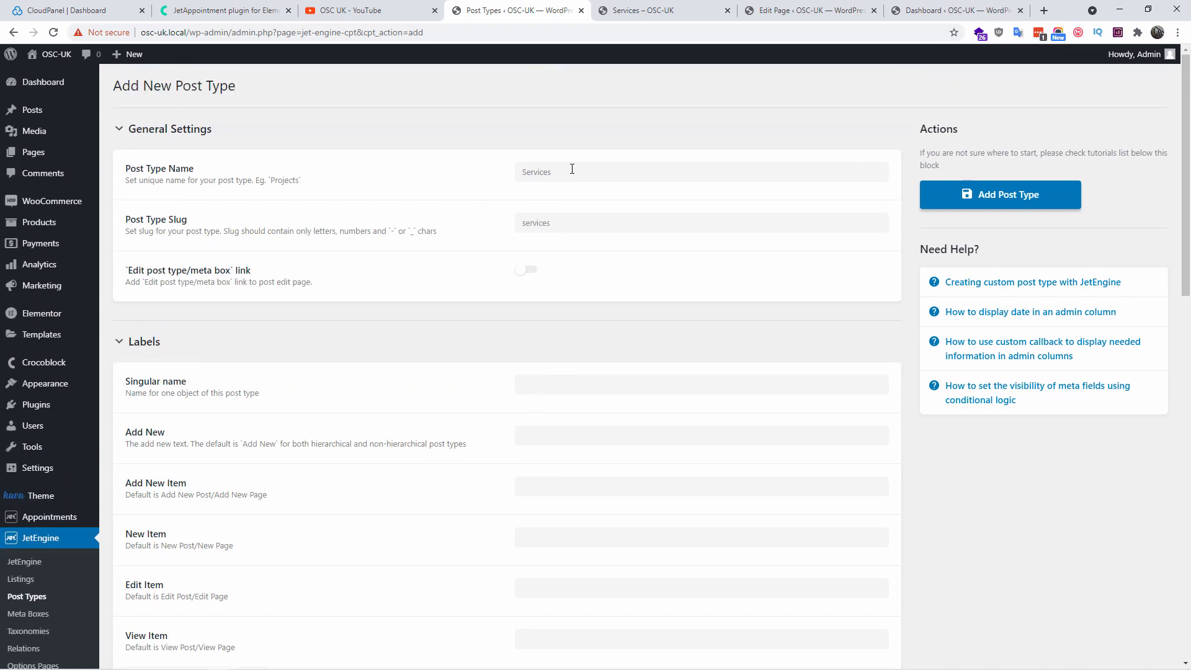
pyautogui.scroll(-1, 555, 427)
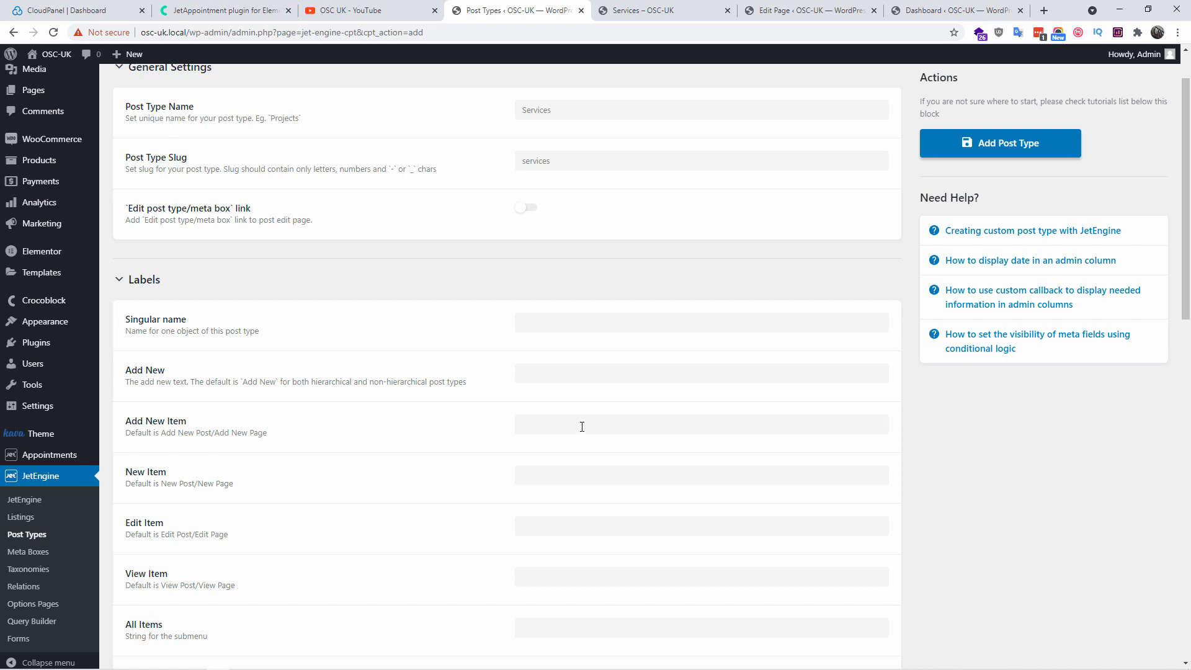
# Set the Add New Item label to 'Add New Services' and clear the Add New label
pyautogui.click(582, 426)
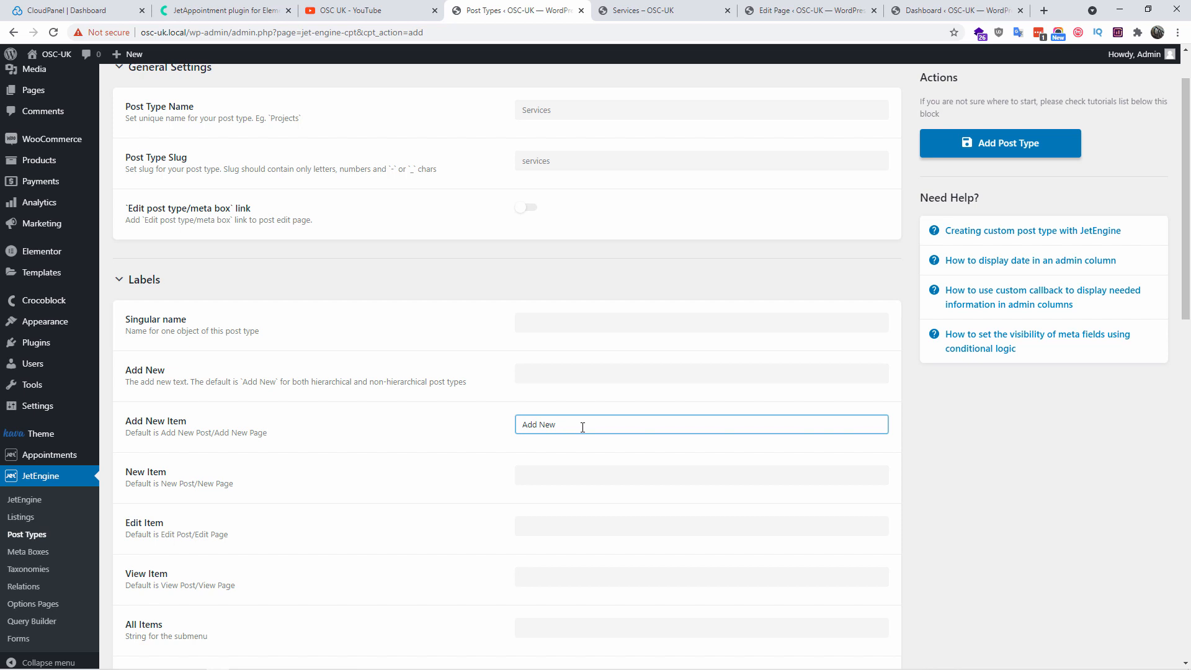
pyautogui.write('Services')
pyautogui.scroll(-1, 599, 348)
pyautogui.click(599, 309)
pyautogui.moveTo(575, 312); pyautogui.dragTo(495, 324)
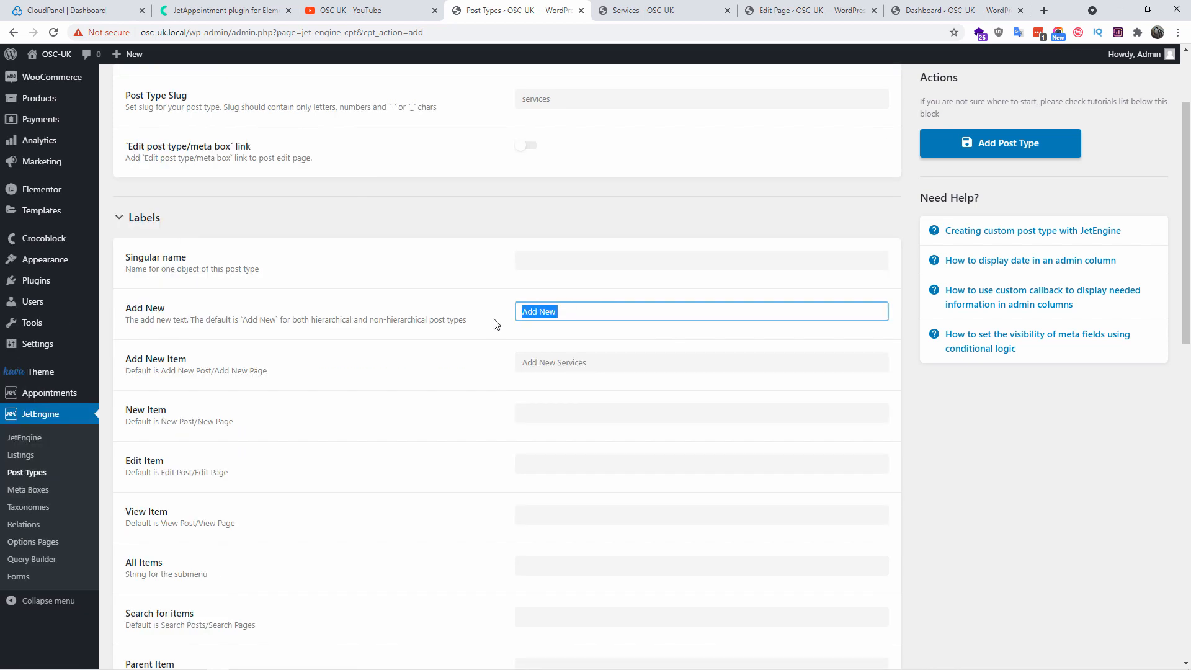
pyautogui.press('BackSpace')
# Clear the New Item label
pyautogui.scroll(-3, 489, 335)
pyautogui.click(576, 226)
pyautogui.write('New')
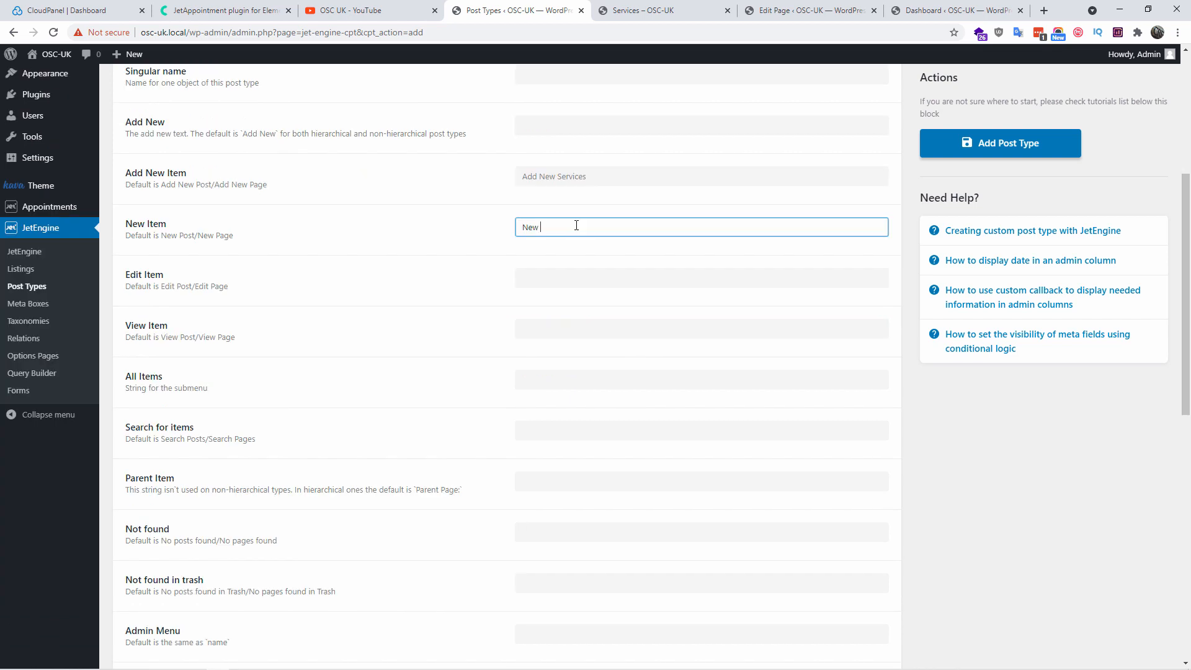
pyautogui.moveTo(566, 223); pyautogui.dragTo(423, 245)
pyautogui.press('BackSpace')
pyautogui.scroll(3, 614, 248)
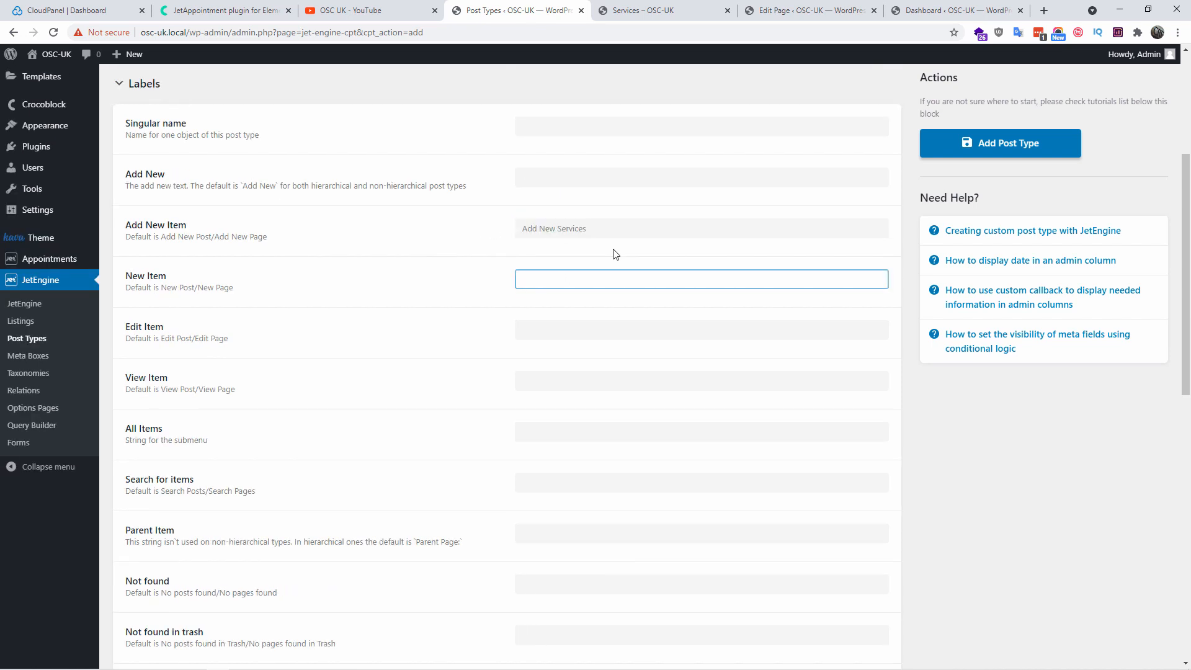
pyautogui.scroll(-8, 639, 348)
pyautogui.scroll(-5, 676, 364)
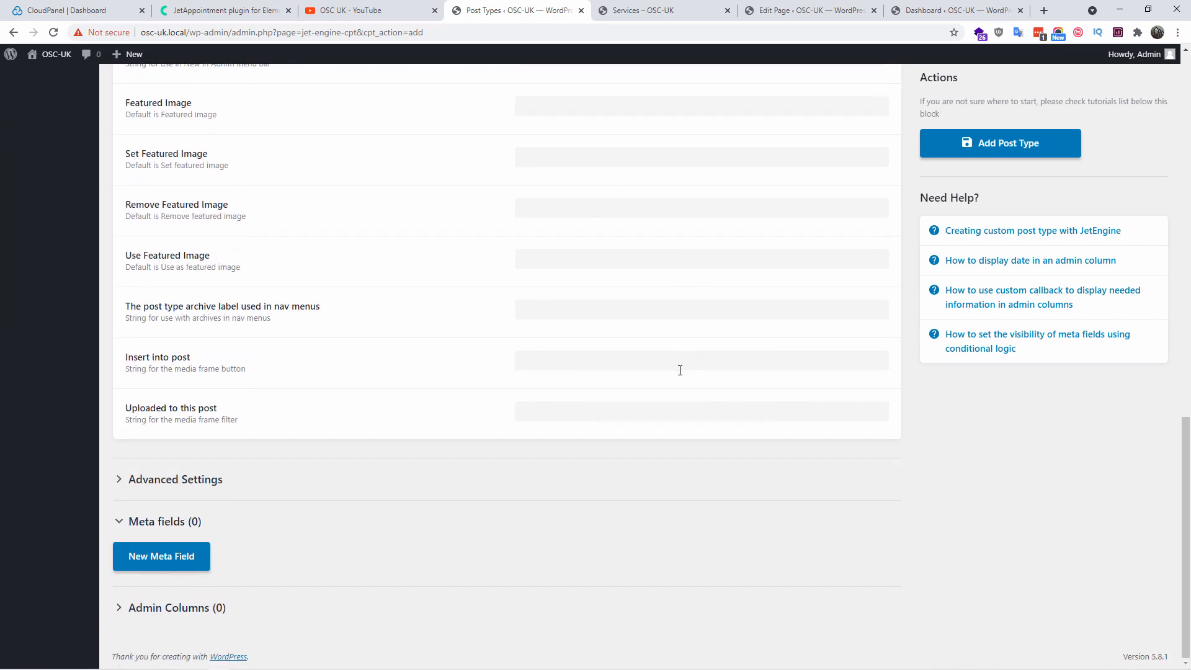
# In Advanced Settings, choose the wrench (dashicons-admin-tools) as the menu icon
pyautogui.click(186, 480)
pyautogui.scroll(-4, 512, 284)
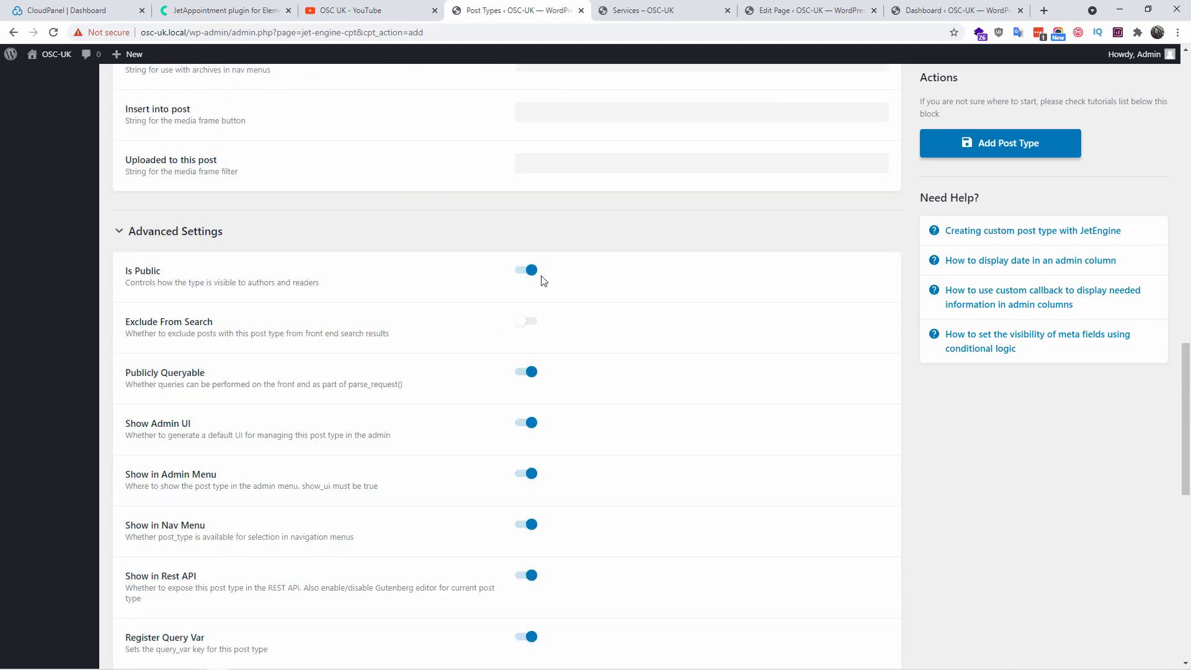
pyautogui.scroll(-4, 589, 385)
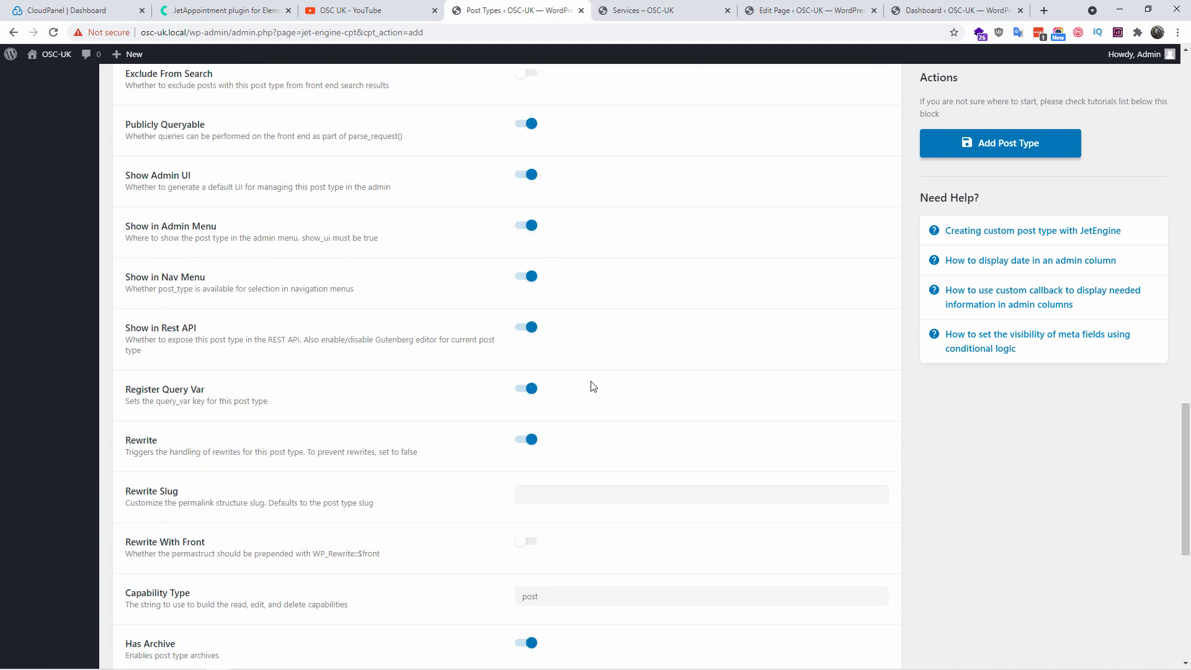
pyautogui.scroll(-1, 590, 388)
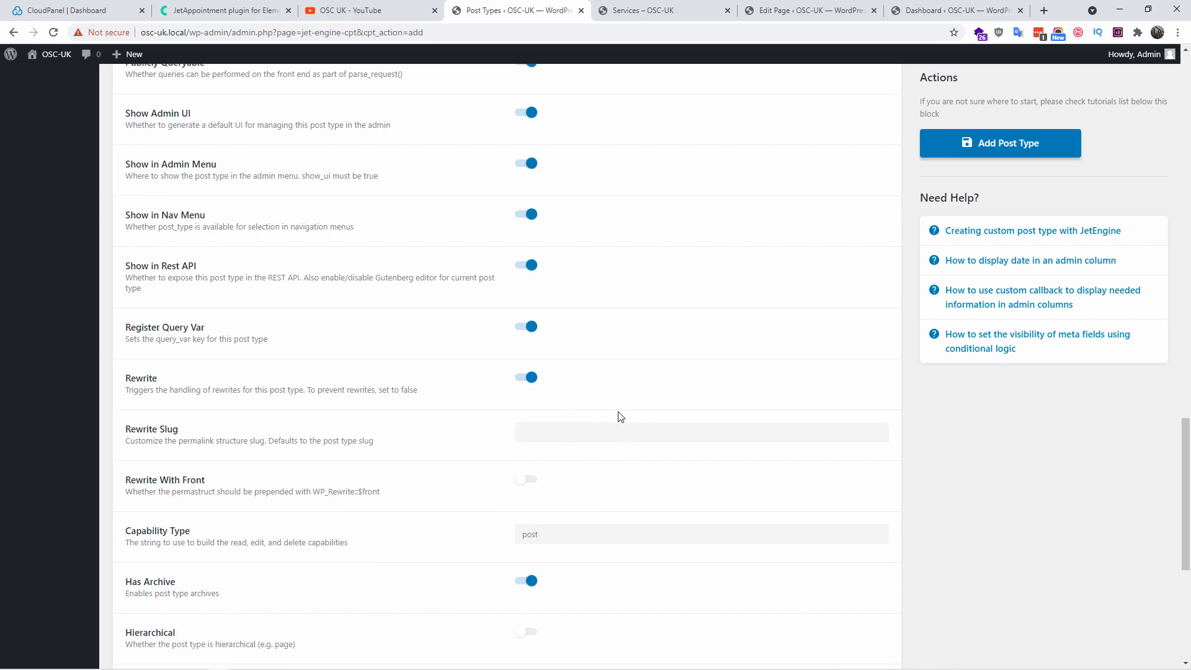
pyautogui.scroll(-2, 587, 434)
pyautogui.click(590, 409)
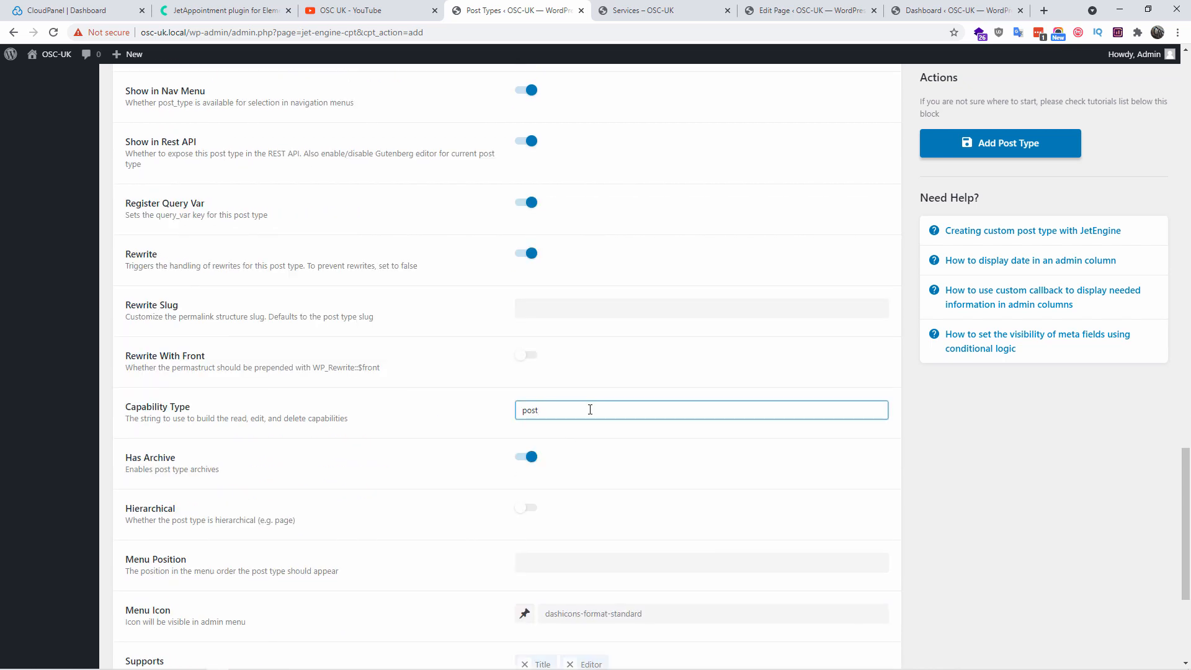
pyautogui.scroll(-3, 617, 492)
pyautogui.click(524, 427)
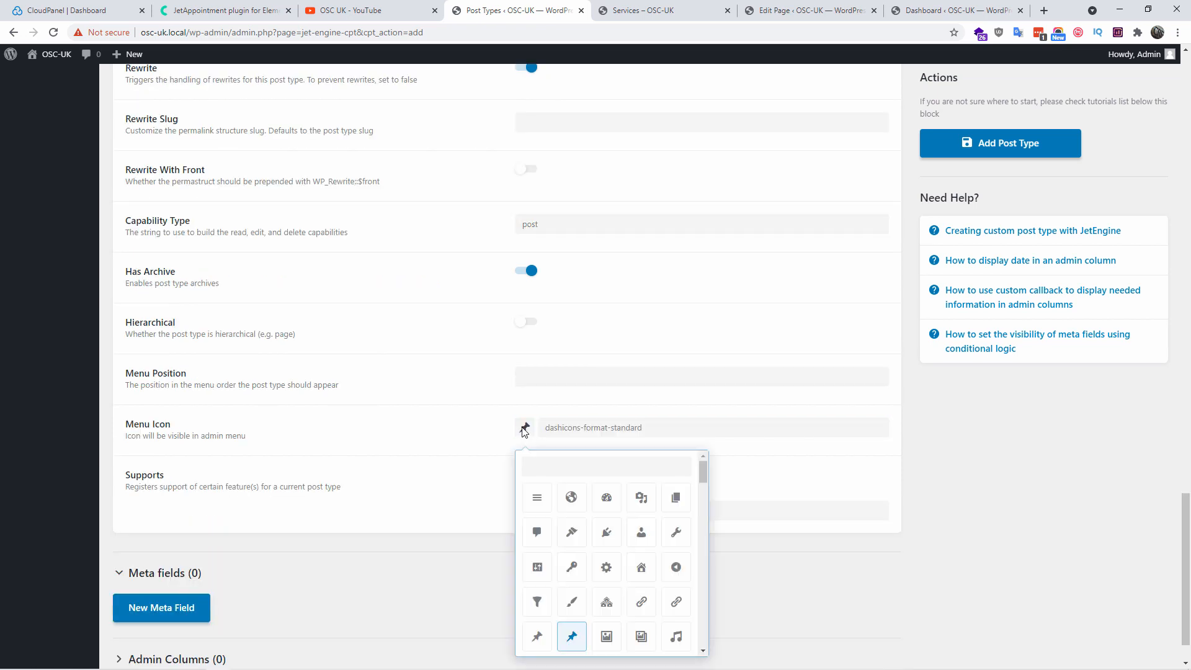
pyautogui.click(672, 537)
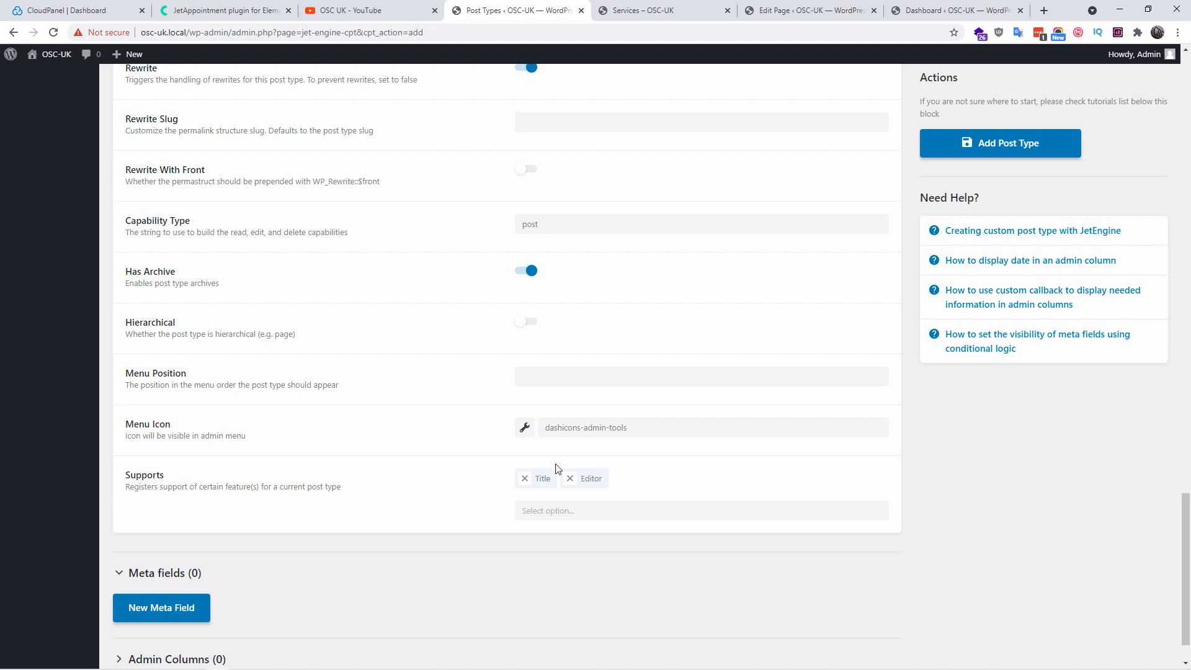
# Add Custom Fields and Author to the post type's Supports list
pyautogui.click(586, 510)
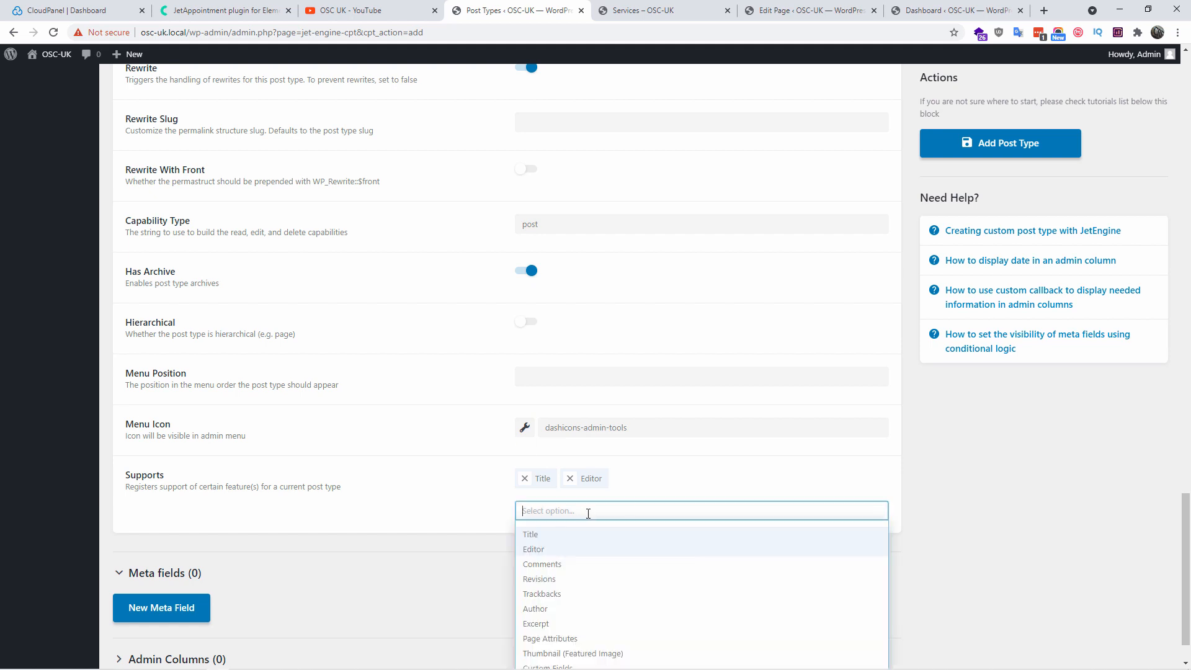
pyautogui.scroll(-1, 998, 500)
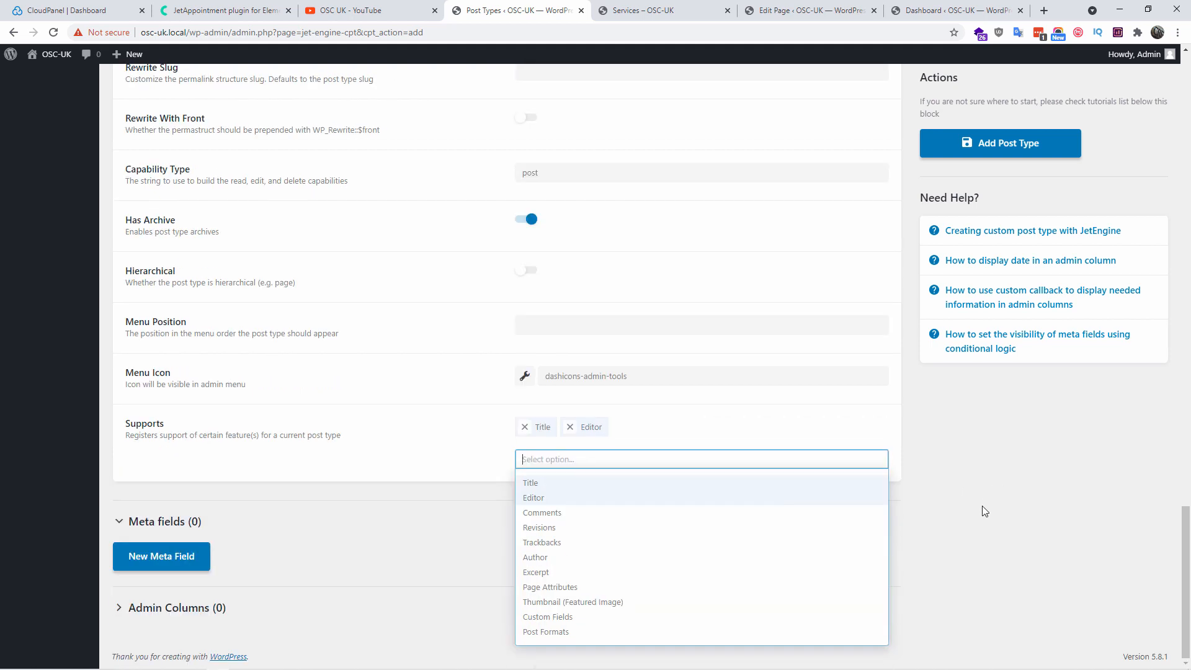
pyautogui.click(578, 616)
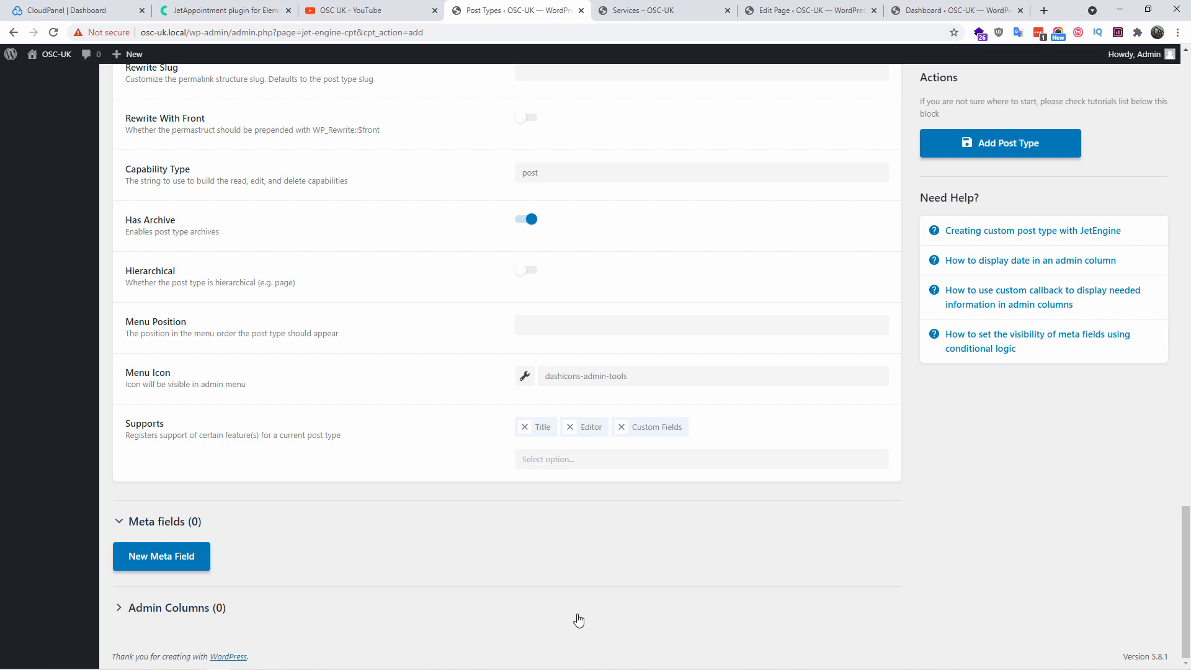
pyautogui.click(582, 459)
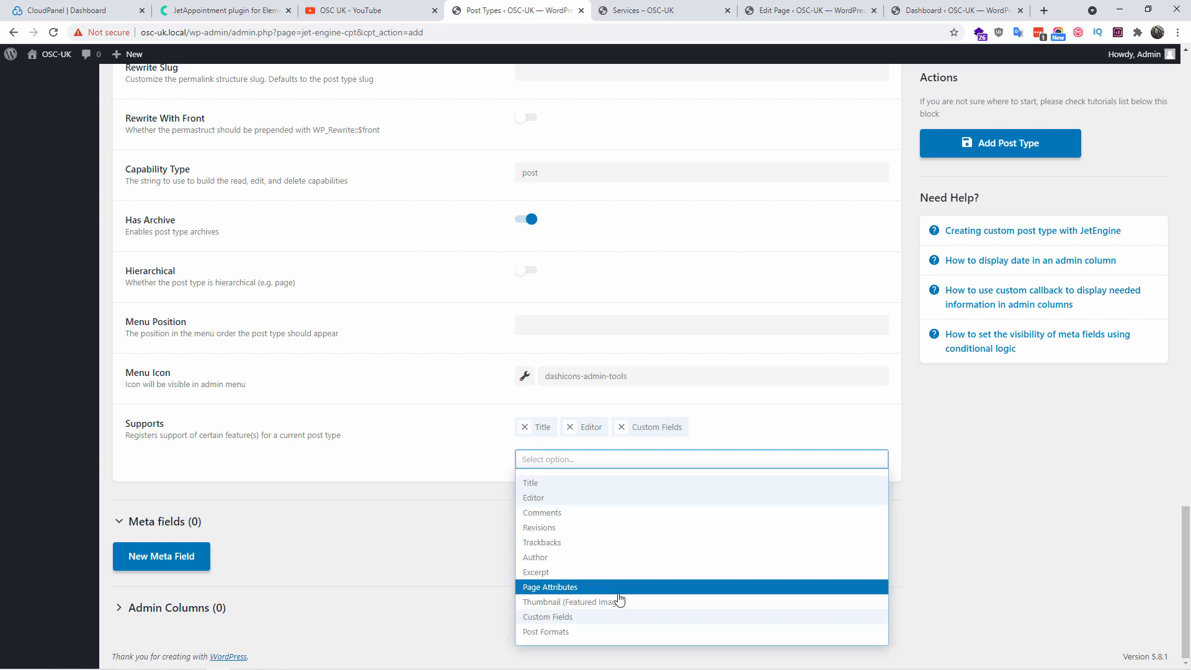
pyautogui.click(607, 556)
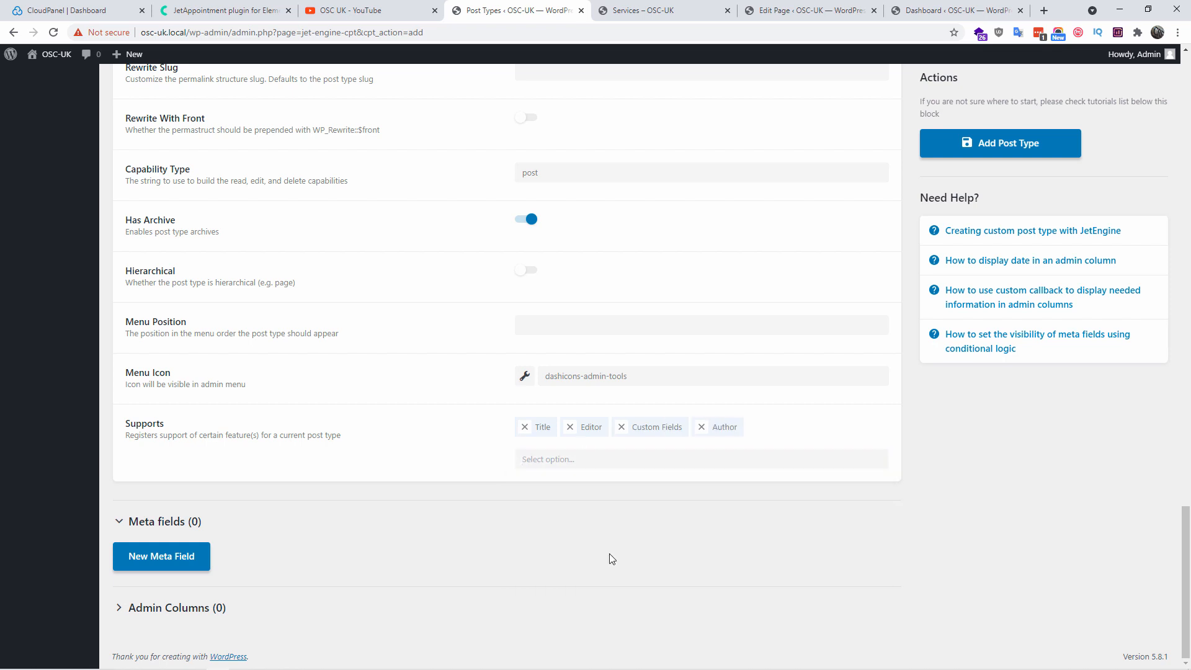
# Add a new meta field labelled Engineer, with ID engineer auto-filled
pyautogui.click(167, 566)
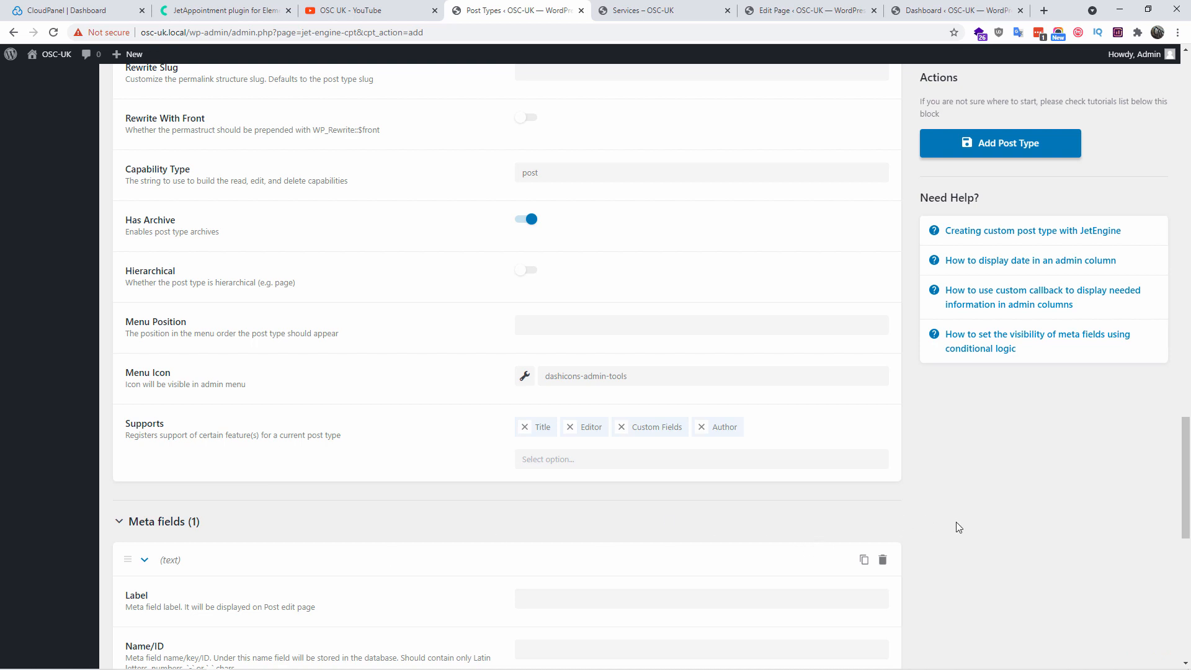
pyautogui.scroll(-5, 977, 530)
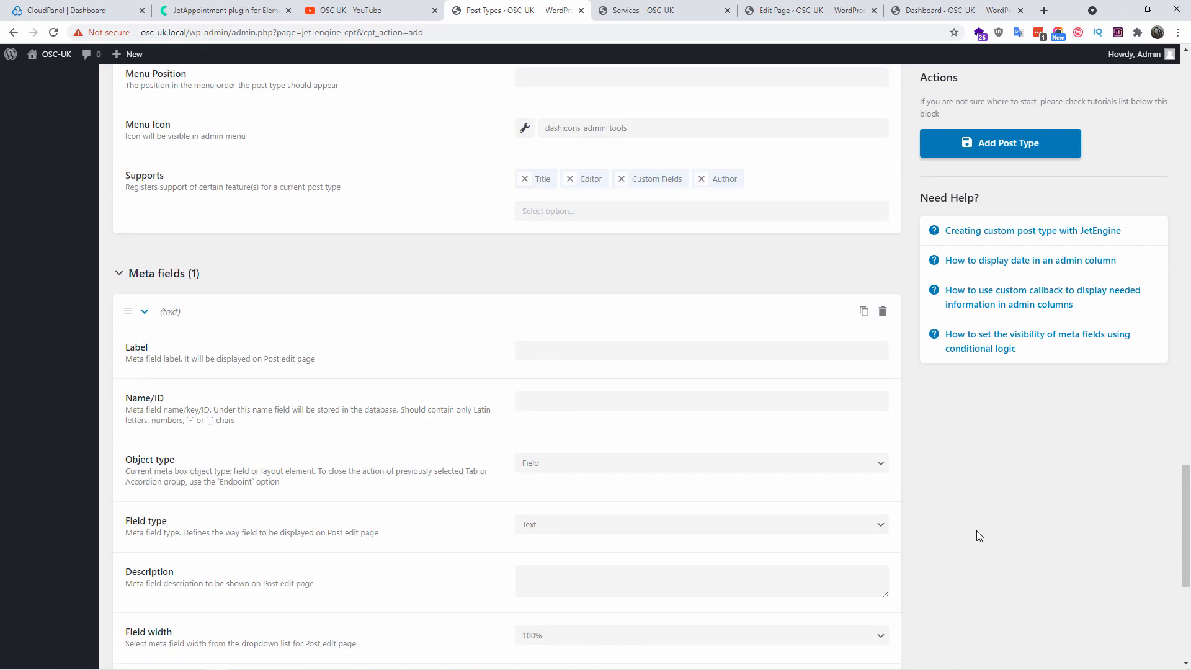
pyautogui.scroll(-5, 976, 530)
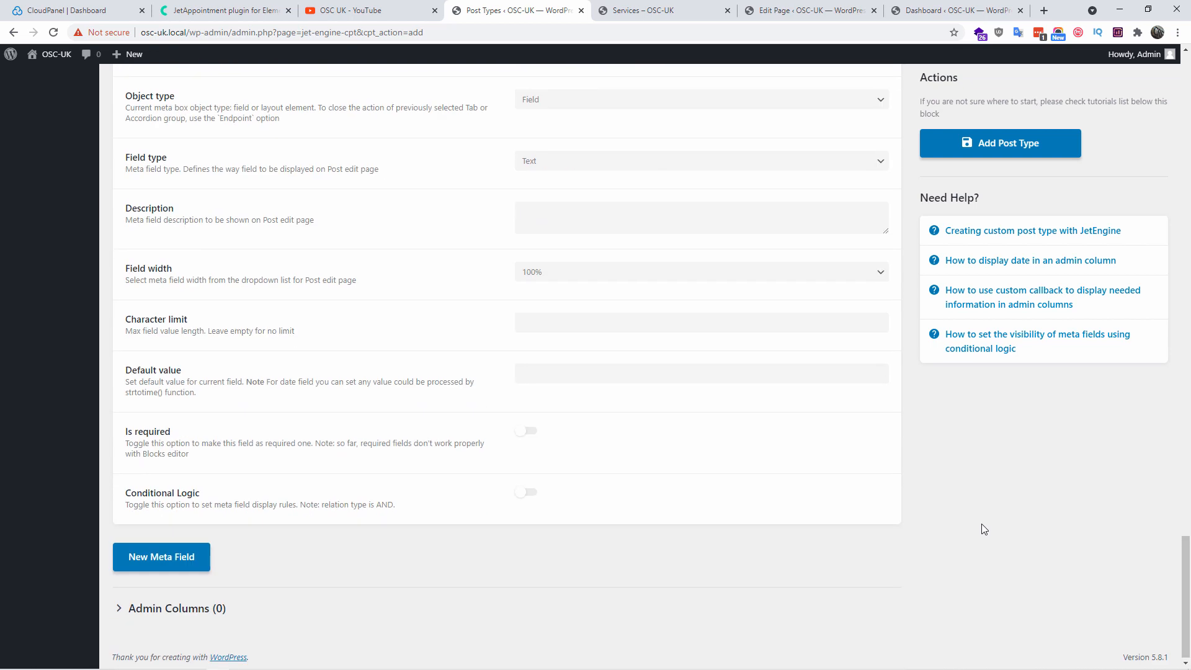
pyautogui.scroll(4, 976, 530)
pyautogui.scroll(-2, 976, 530)
pyautogui.scroll(2, 696, 310)
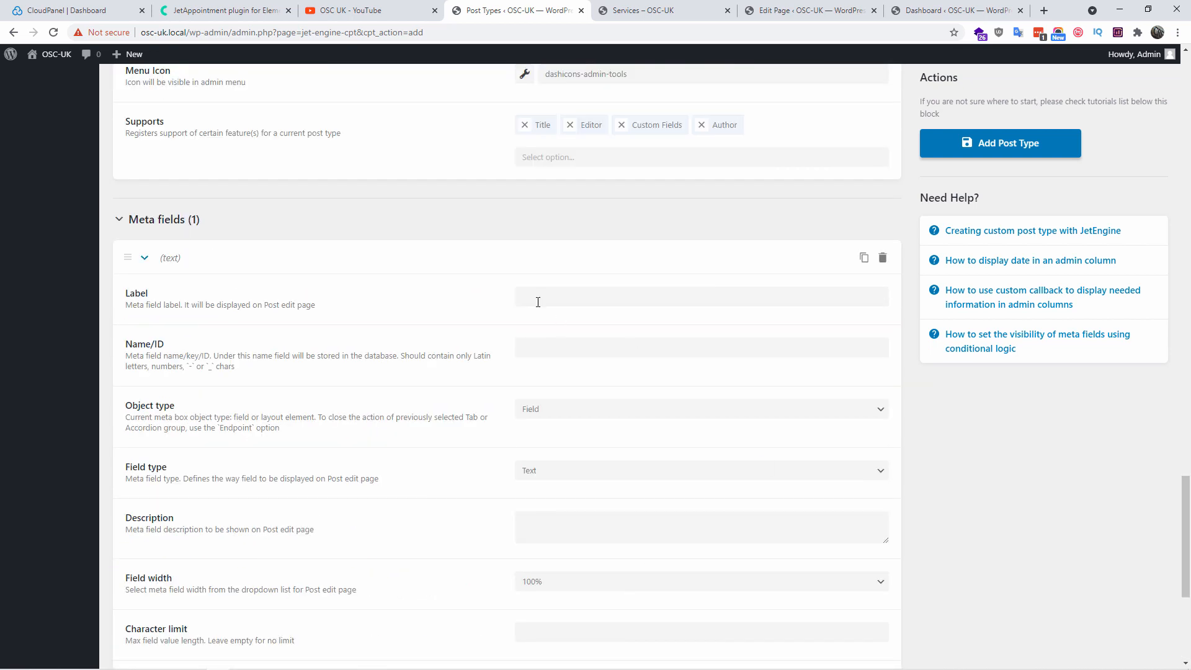
pyautogui.click(540, 301)
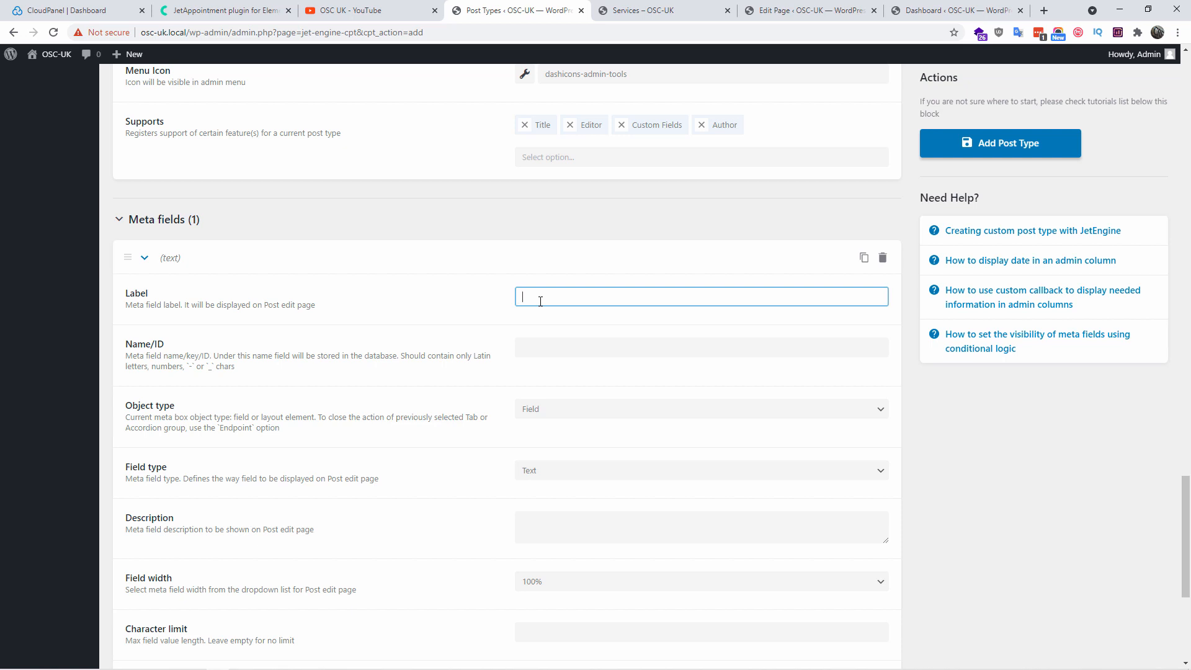
pyautogui.scroll(10, 540, 302)
pyautogui.scroll(-11, 507, 455)
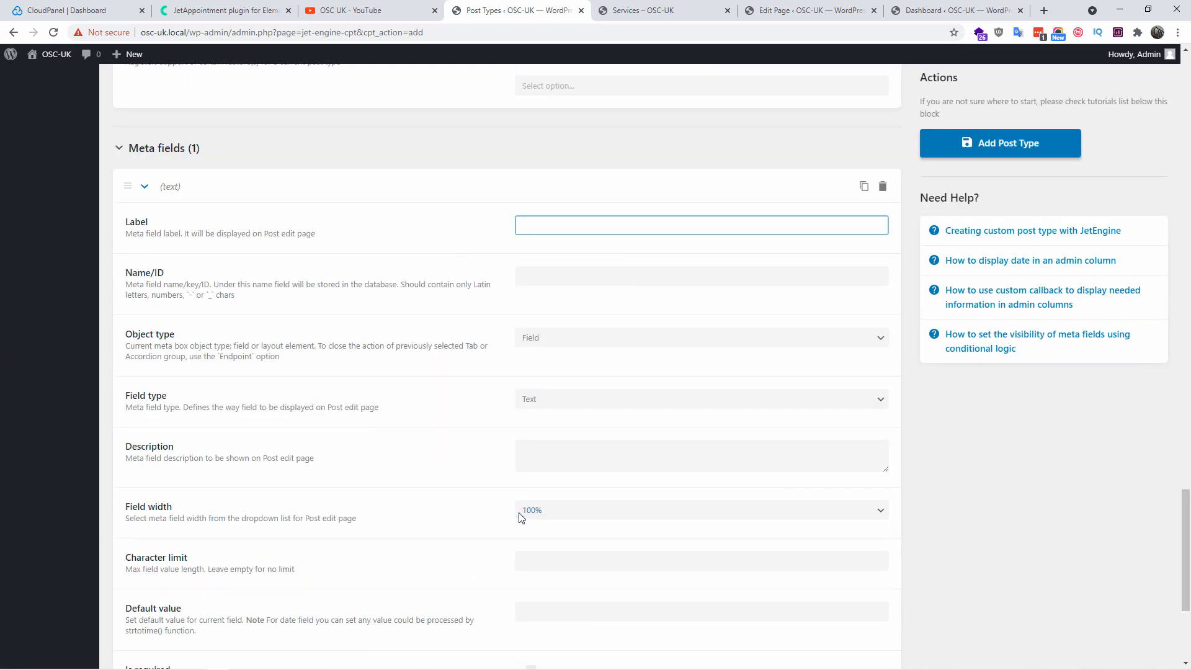
pyautogui.write('Engineer')
pyautogui.press('Tab')
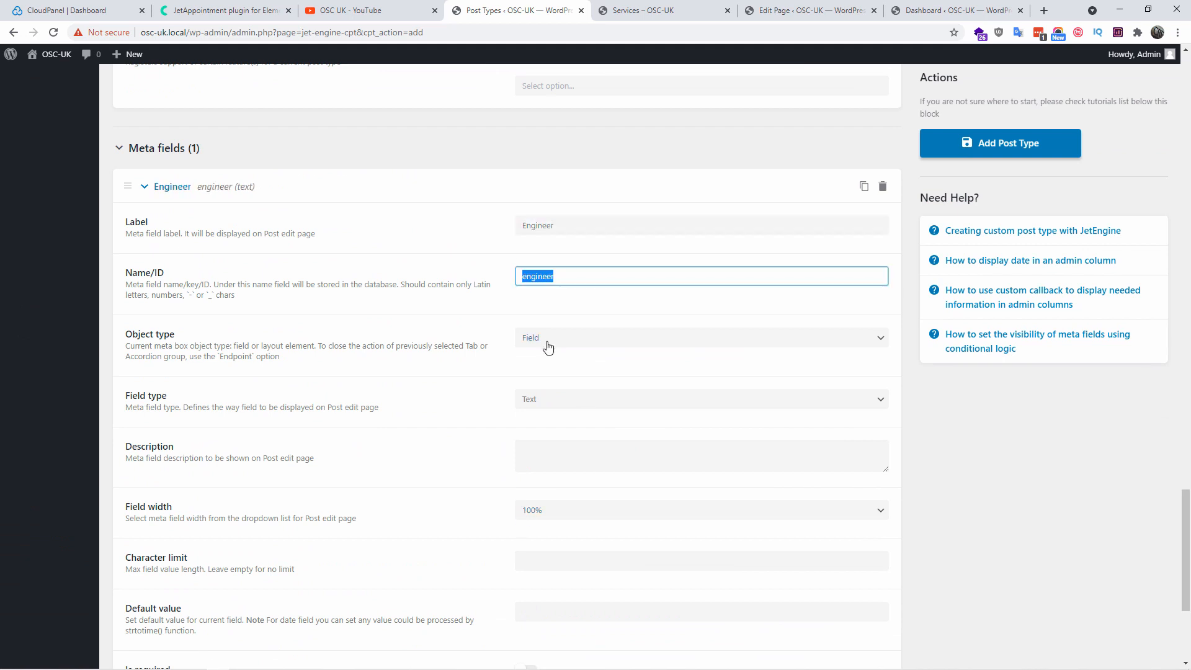
# Make the Engineer Text field required and save the Services post type
pyautogui.click(558, 405)
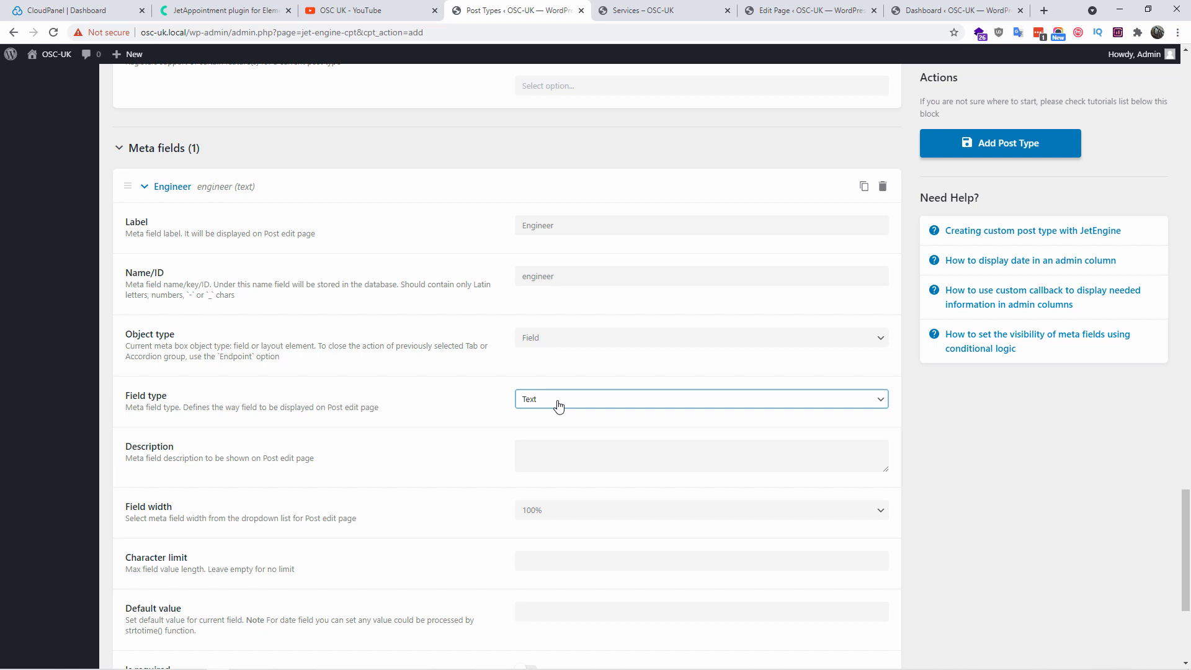
pyautogui.scroll(-4, 638, 511)
pyautogui.click(526, 429)
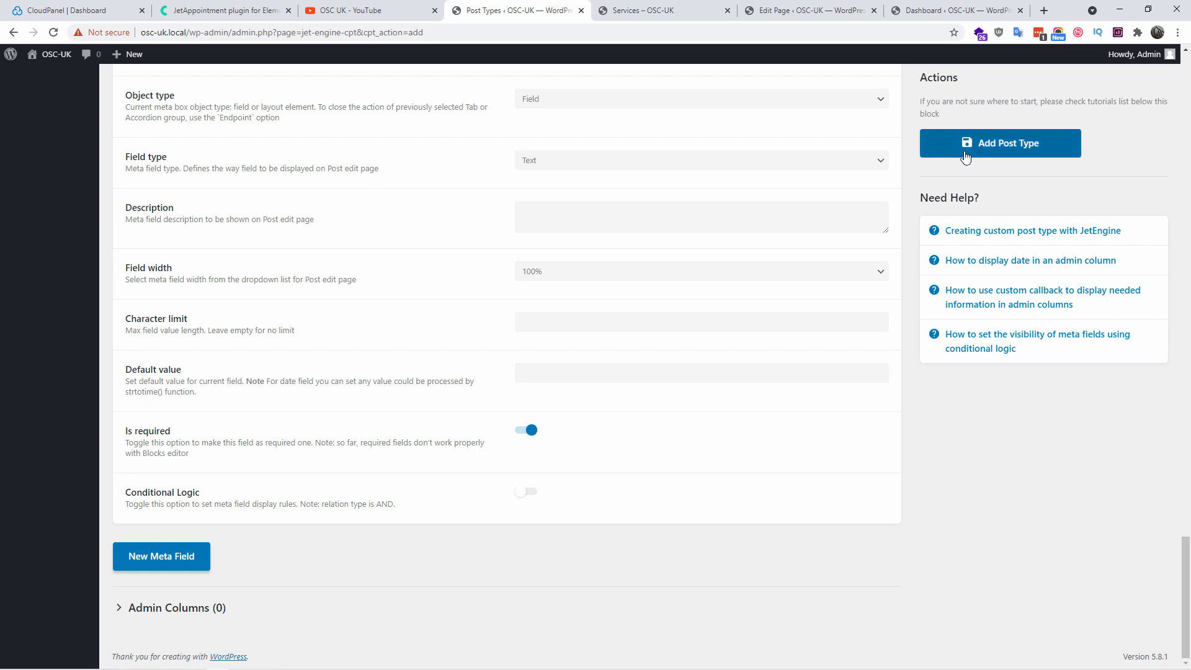
pyautogui.click(985, 154)
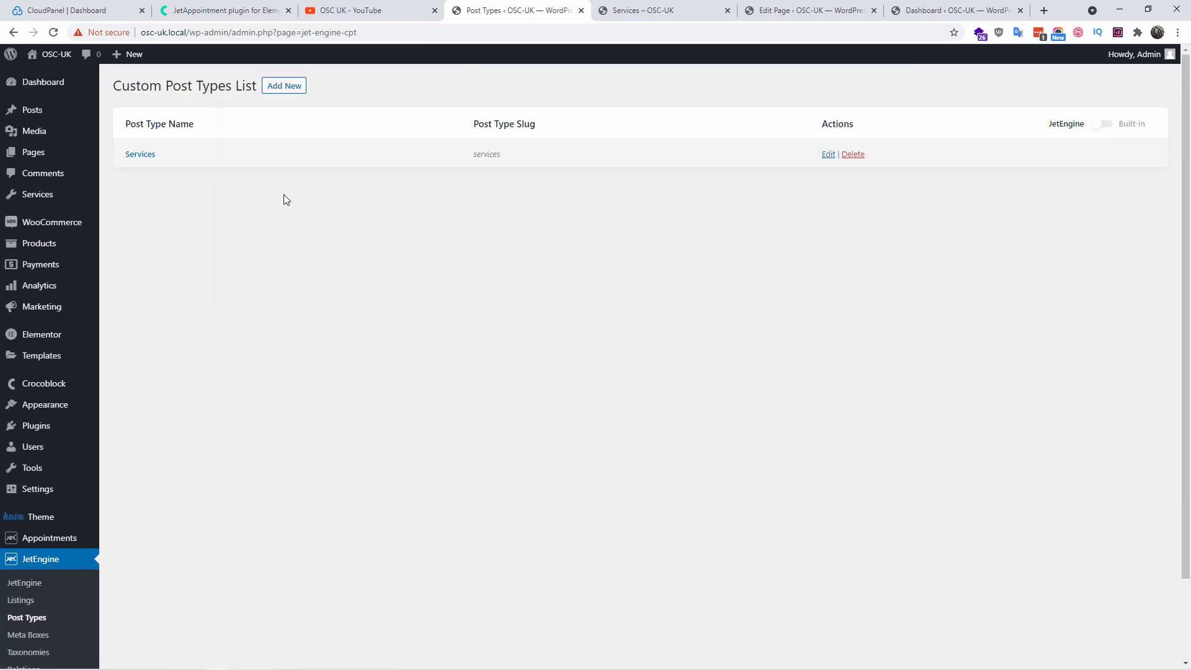
# Start a second post type named Provider with slug provider
pyautogui.click(291, 92)
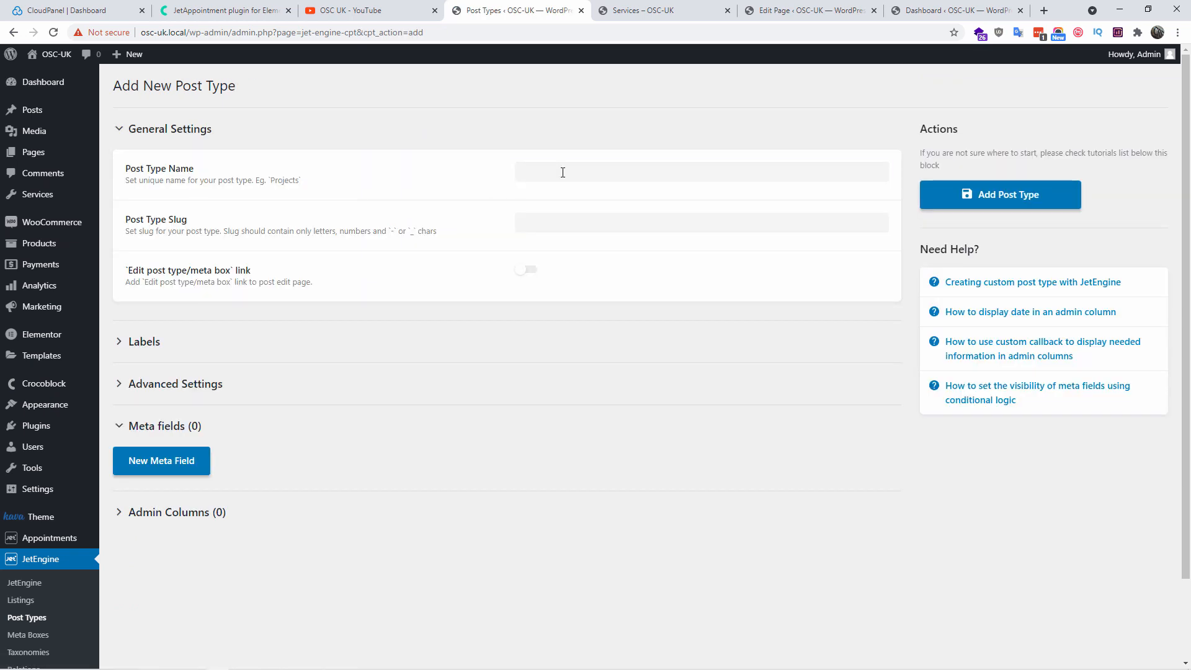
pyautogui.click(562, 173)
pyautogui.write('Provider')
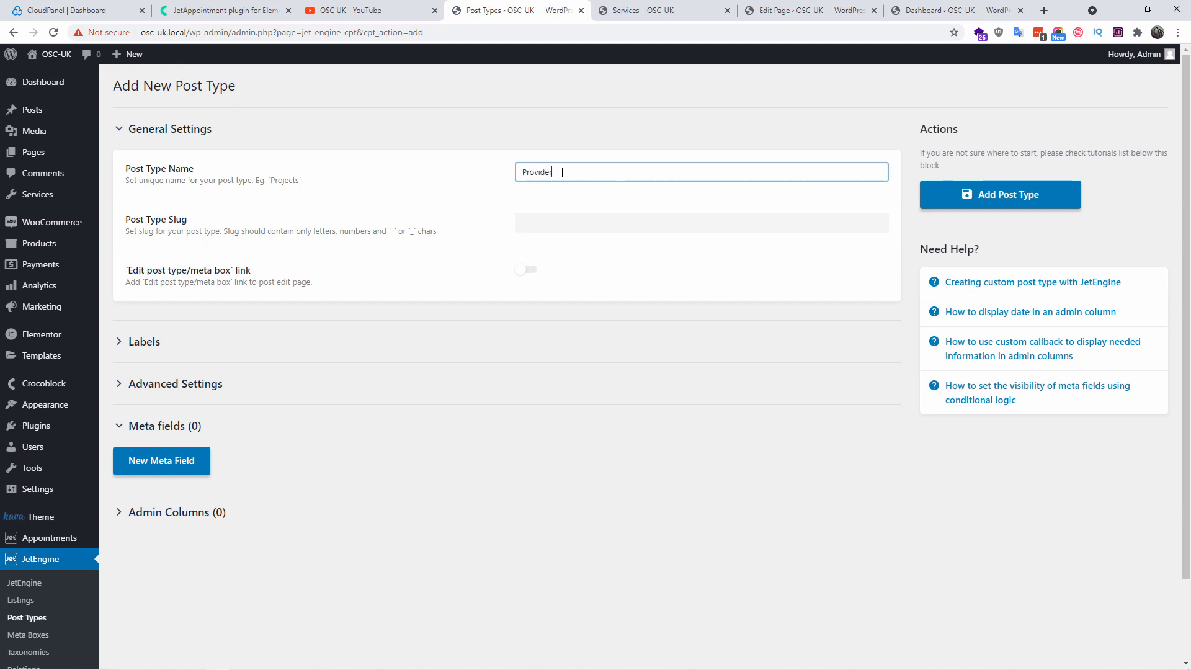
pyautogui.press('Tab')
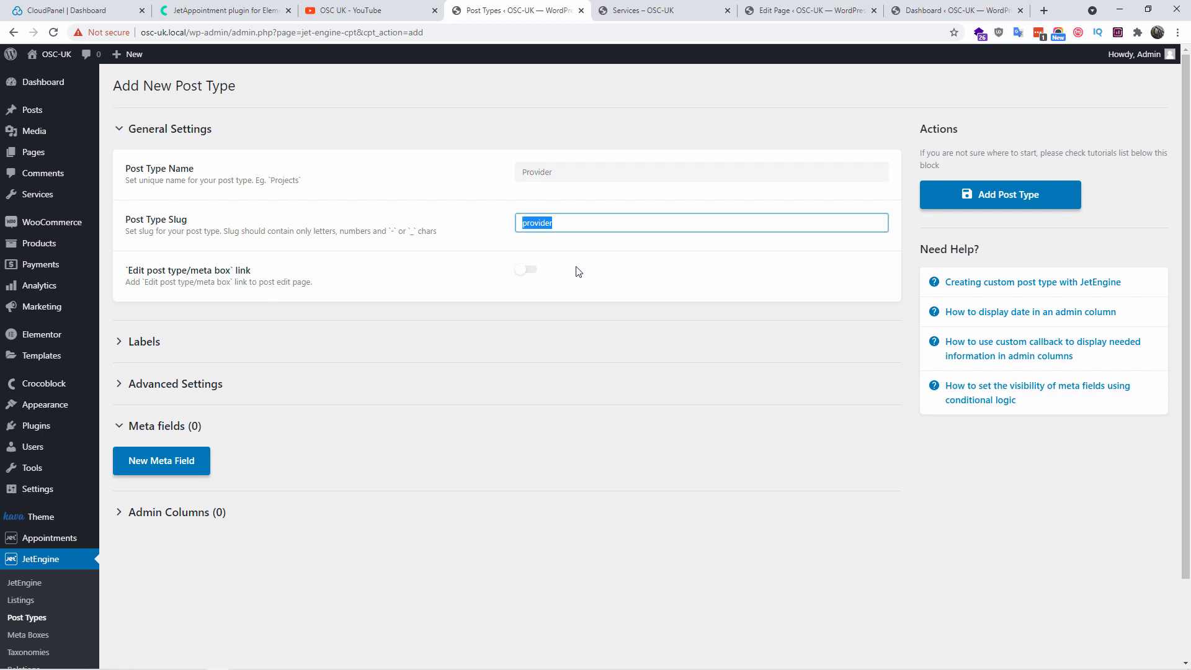
pyautogui.click(572, 277)
pyautogui.click(137, 352)
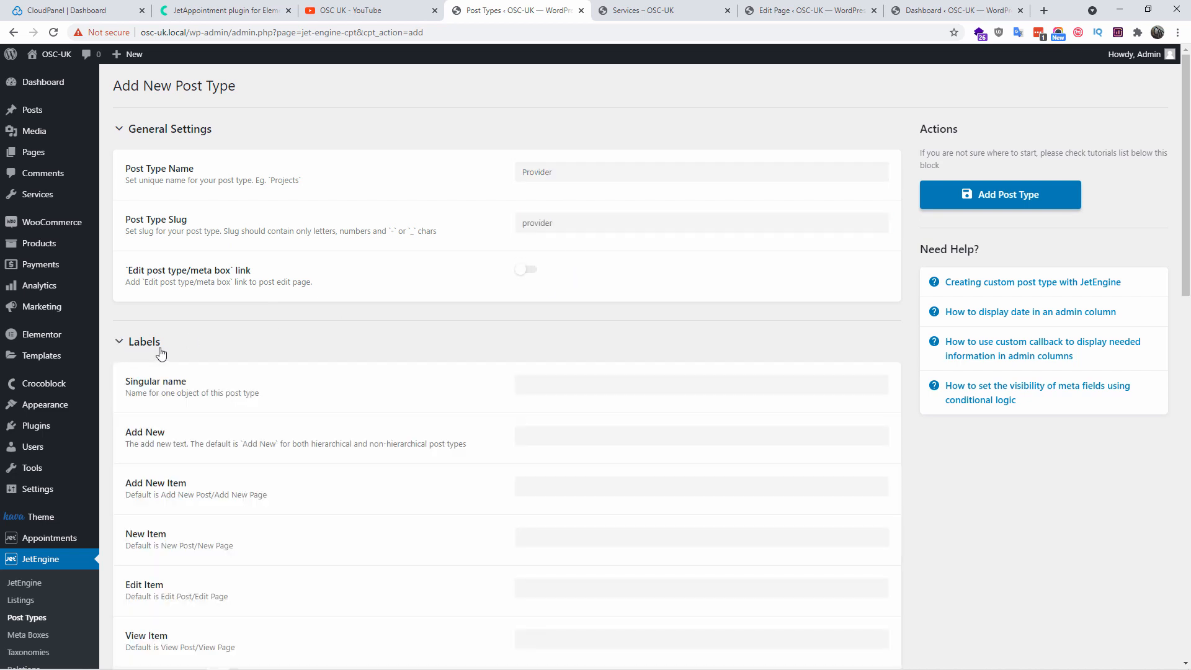
pyautogui.scroll(-2, 558, 378)
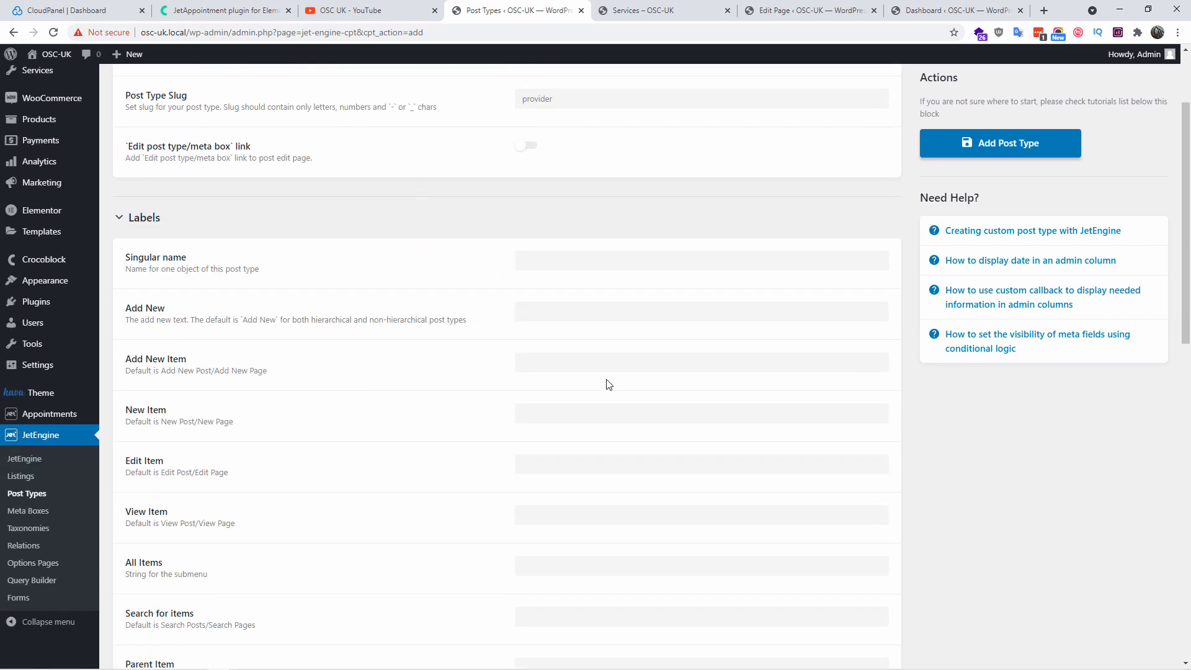
pyautogui.click(121, 222)
# In Advanced Settings, set the menu icon to the person icon (dashicons-admin-users)
pyautogui.click(173, 288)
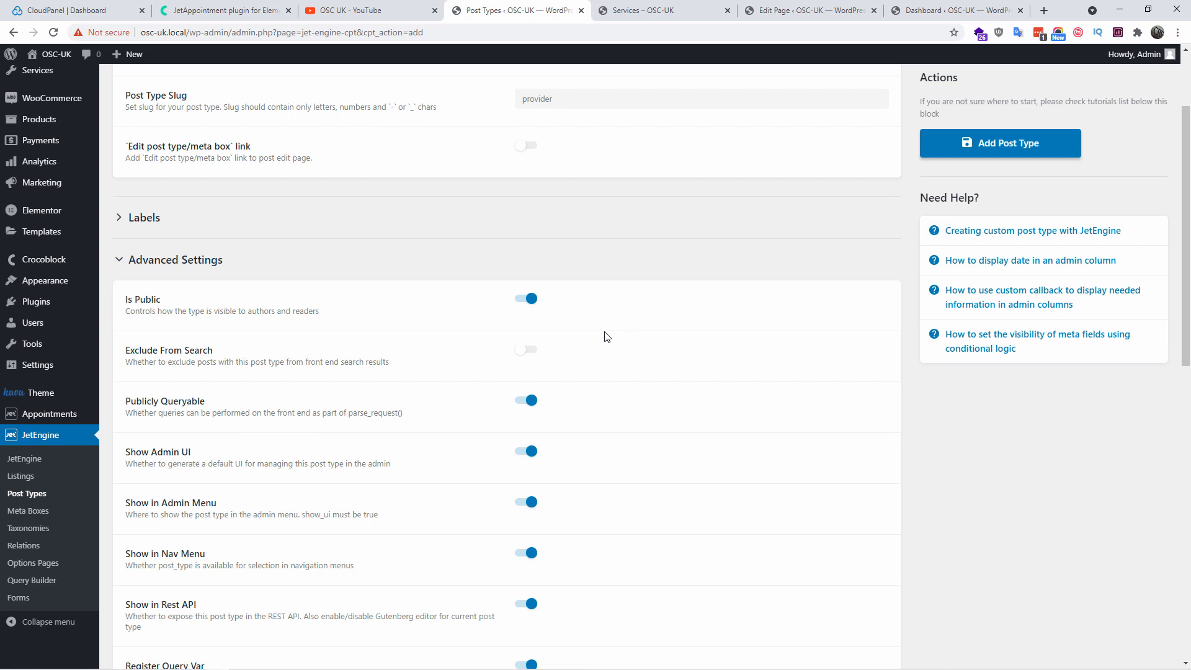
pyautogui.scroll(-7, 606, 336)
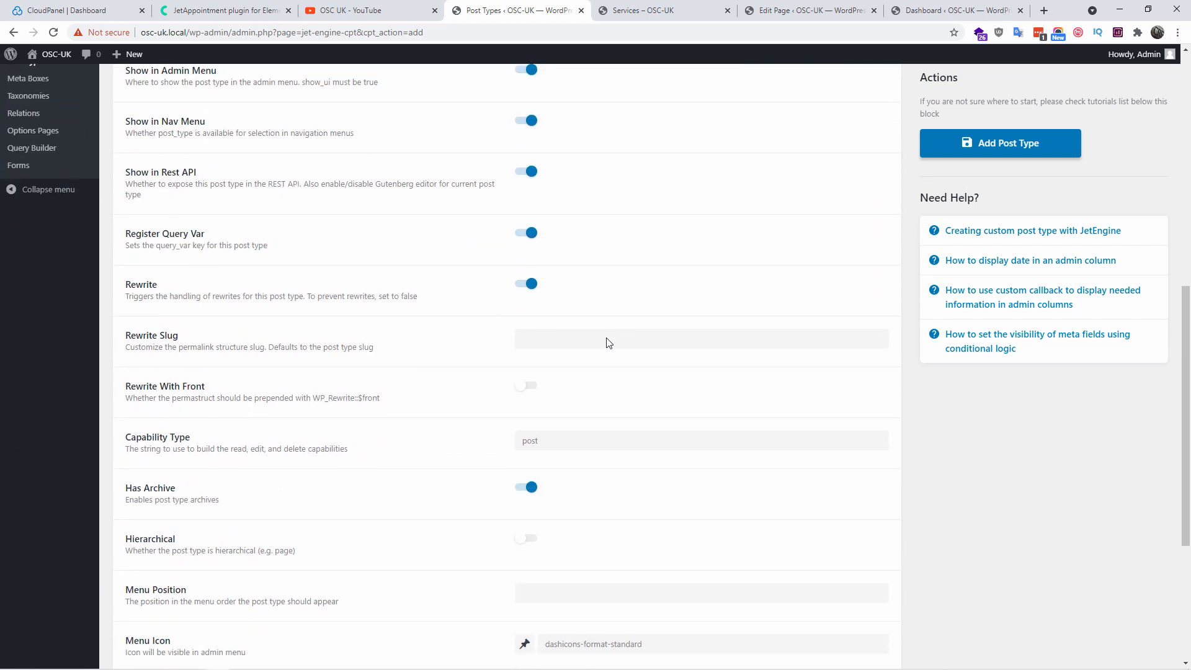
pyautogui.scroll(-4, 606, 343)
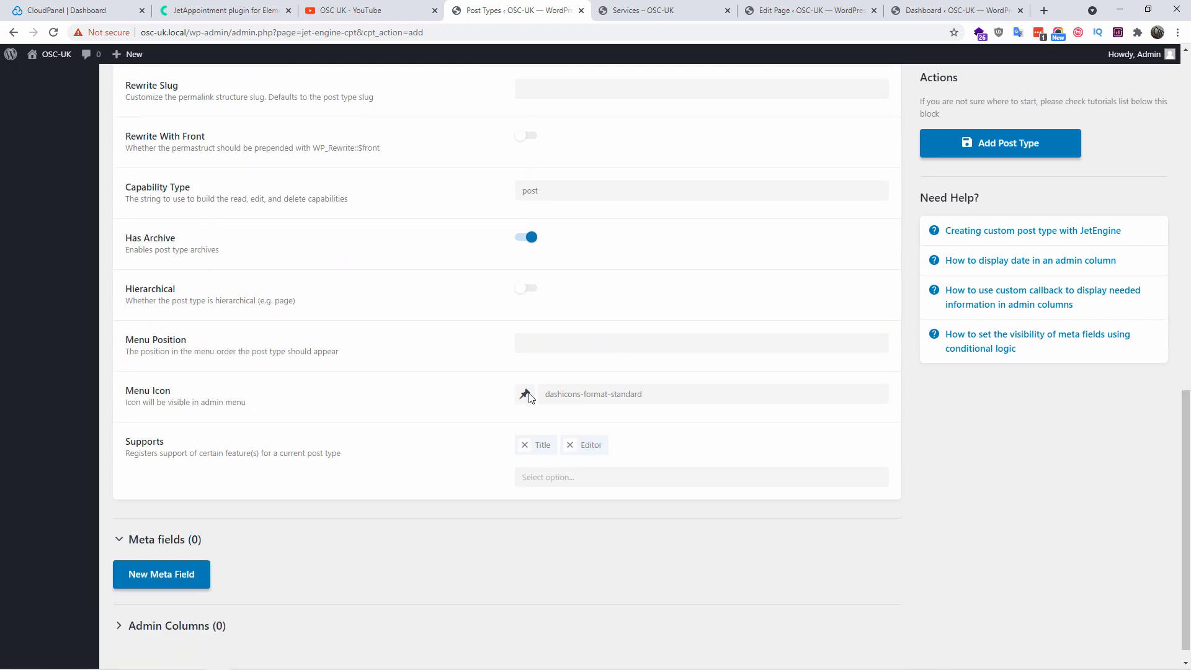
pyautogui.click(526, 397)
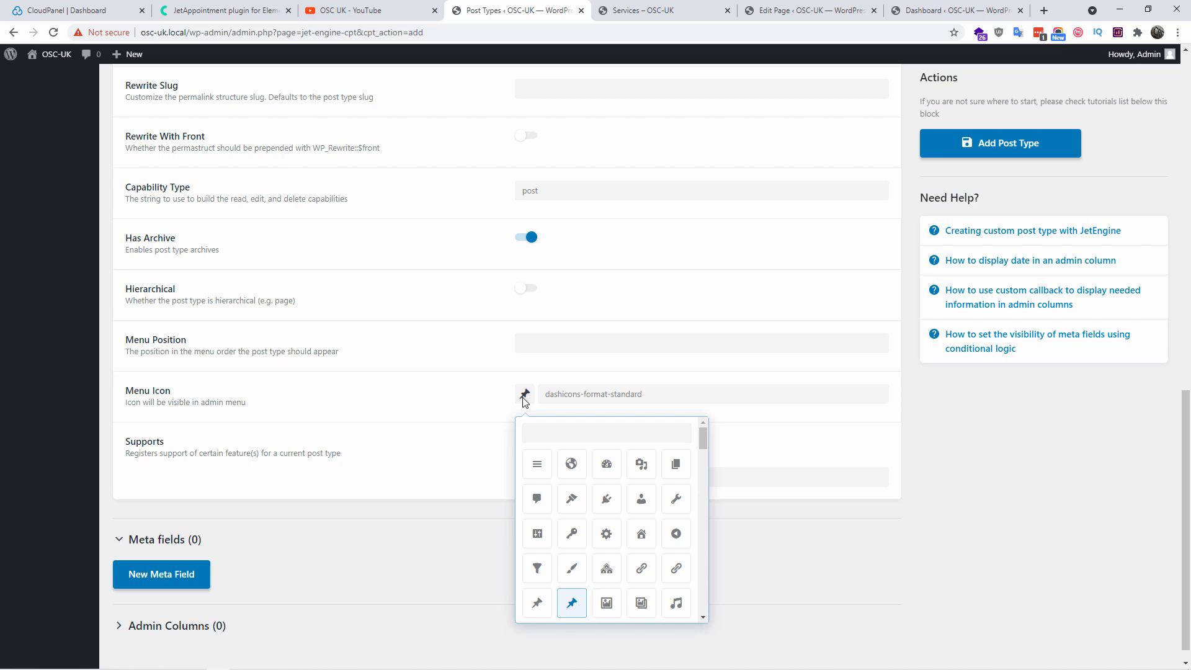
pyautogui.click(642, 500)
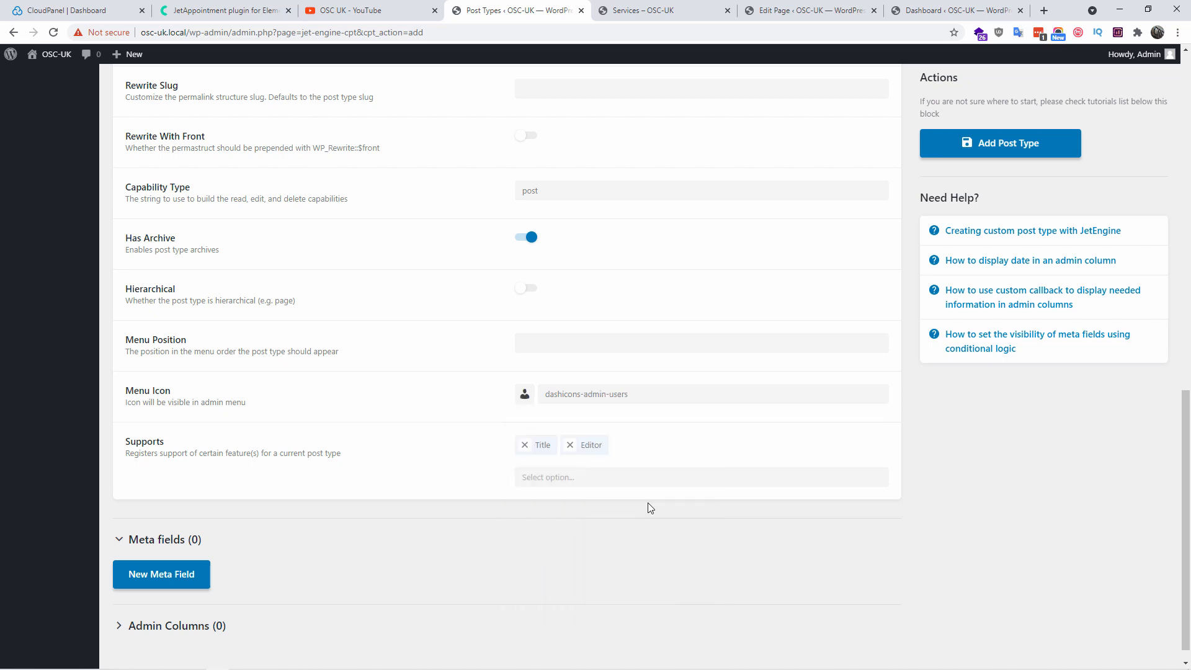
# Add Author, Post Formats and Custom Fields to the Supports list
pyautogui.click(576, 476)
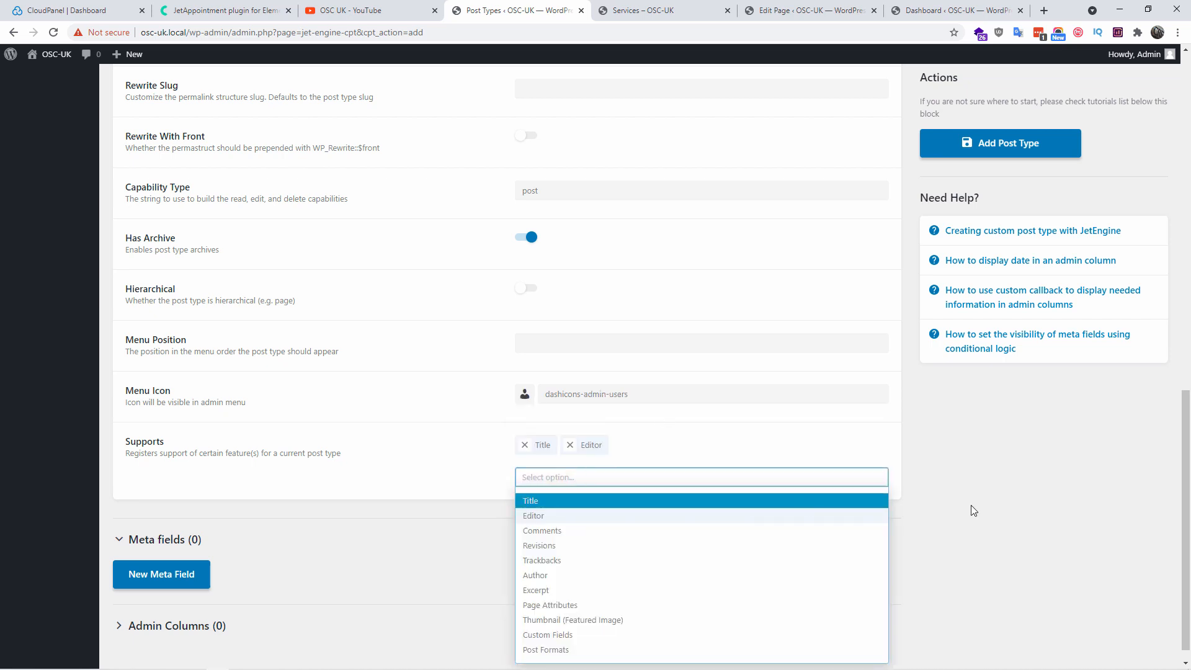
pyautogui.scroll(-1, 1047, 505)
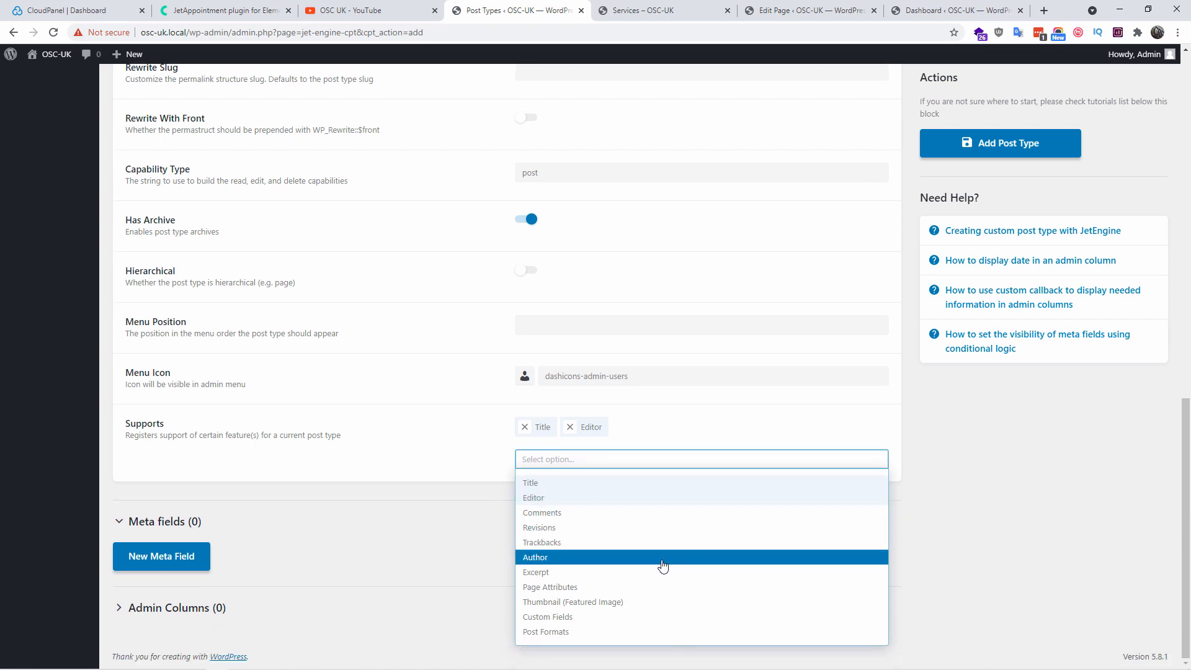
pyautogui.click(663, 558)
pyautogui.click(651, 460)
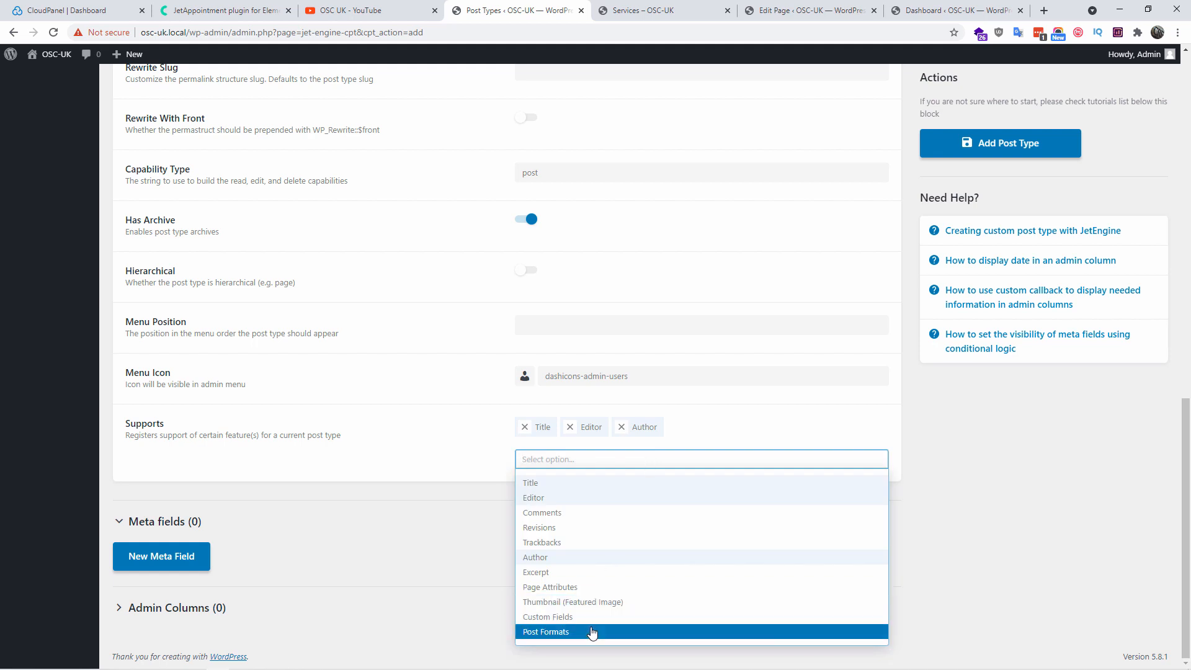
pyautogui.click(592, 632)
pyautogui.click(637, 461)
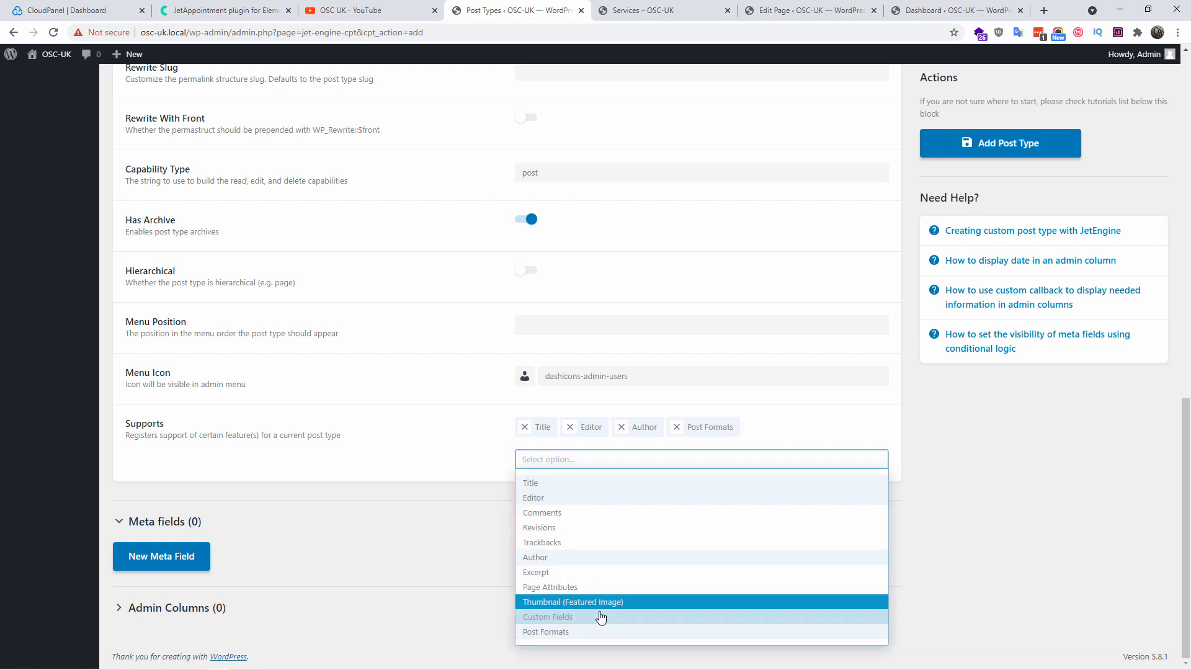
pyautogui.click(600, 619)
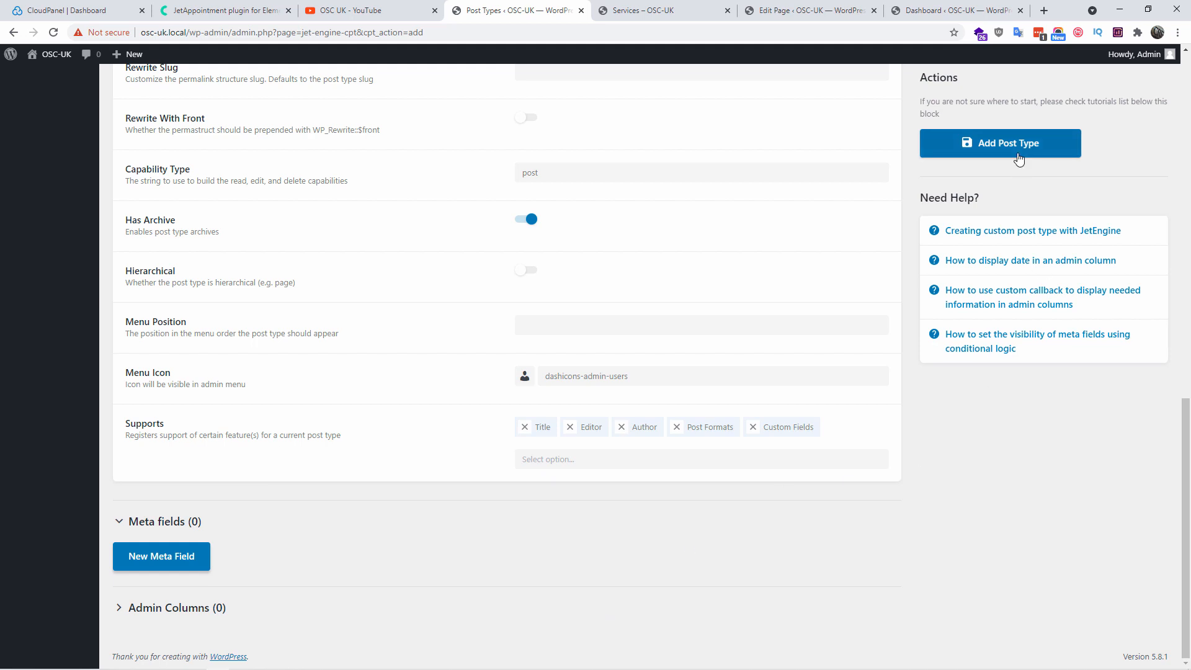
# Add a Service text meta field with auto-filled ID and save the Provider post type
pyautogui.click(176, 566)
pyautogui.scroll(-3, 606, 542)
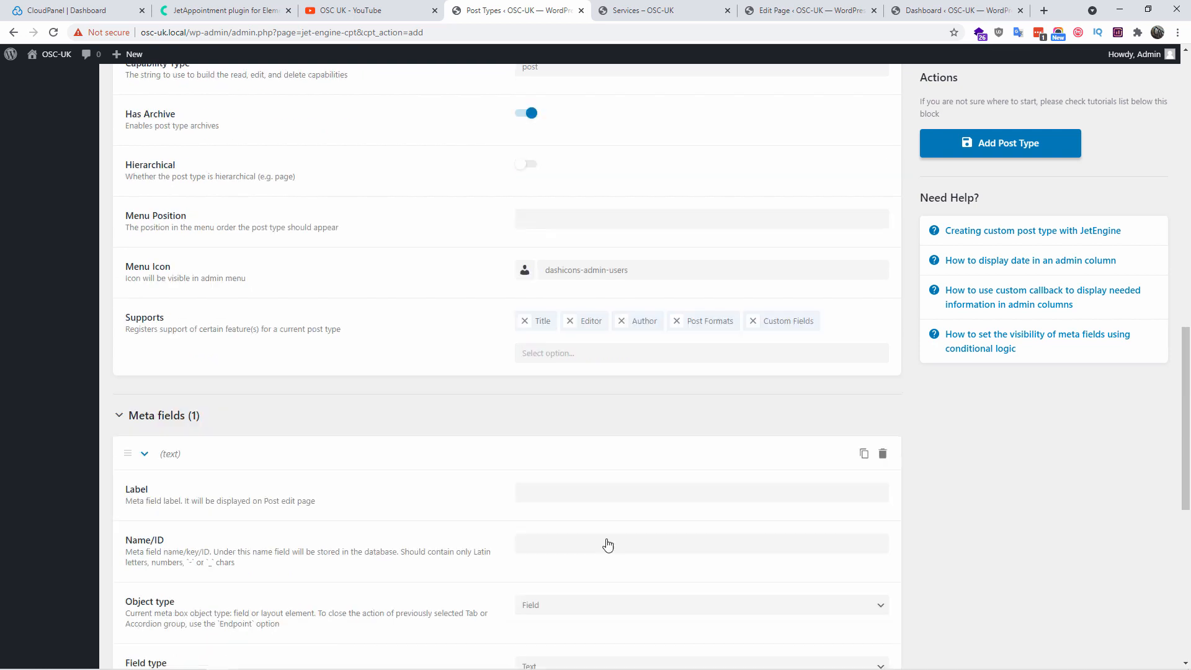
pyautogui.click(605, 408)
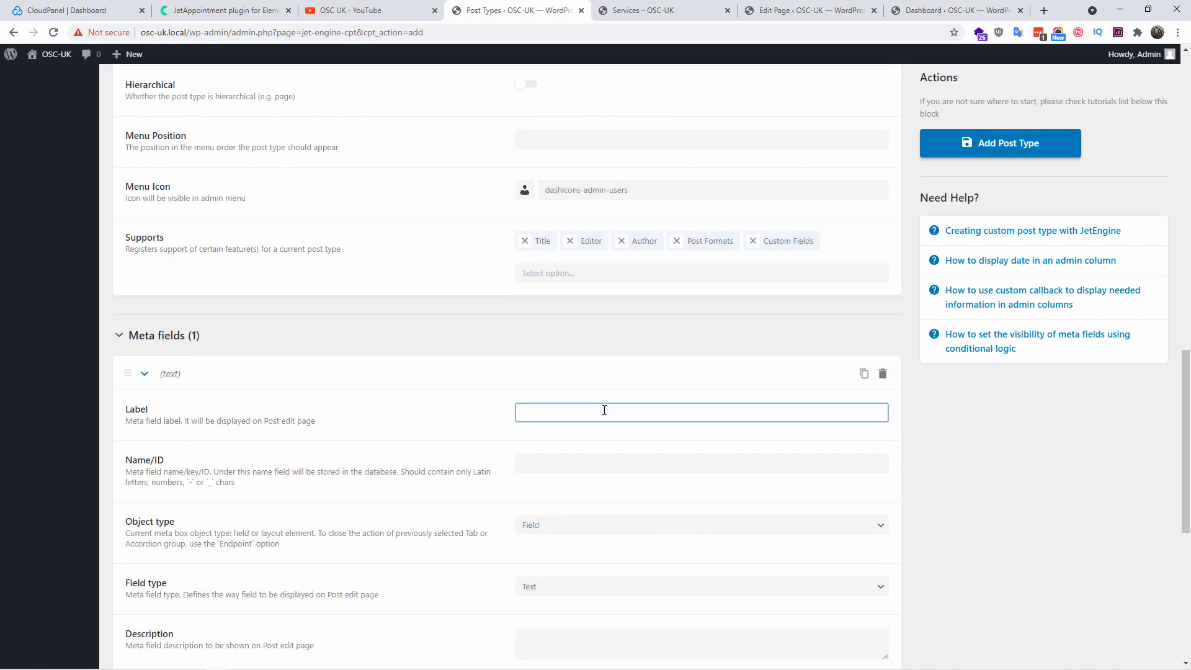
pyautogui.write('Service')
pyautogui.press('Tab')
pyautogui.press('Tab')
pyautogui.scroll(-4, 621, 428)
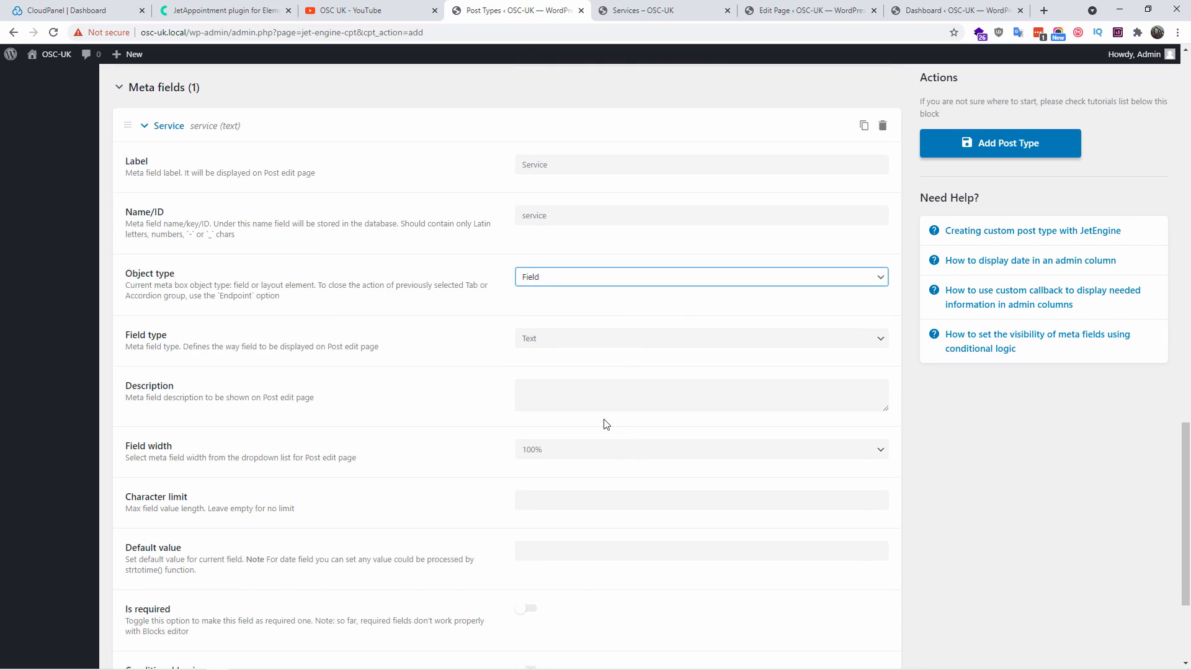
pyautogui.scroll(-3, 608, 434)
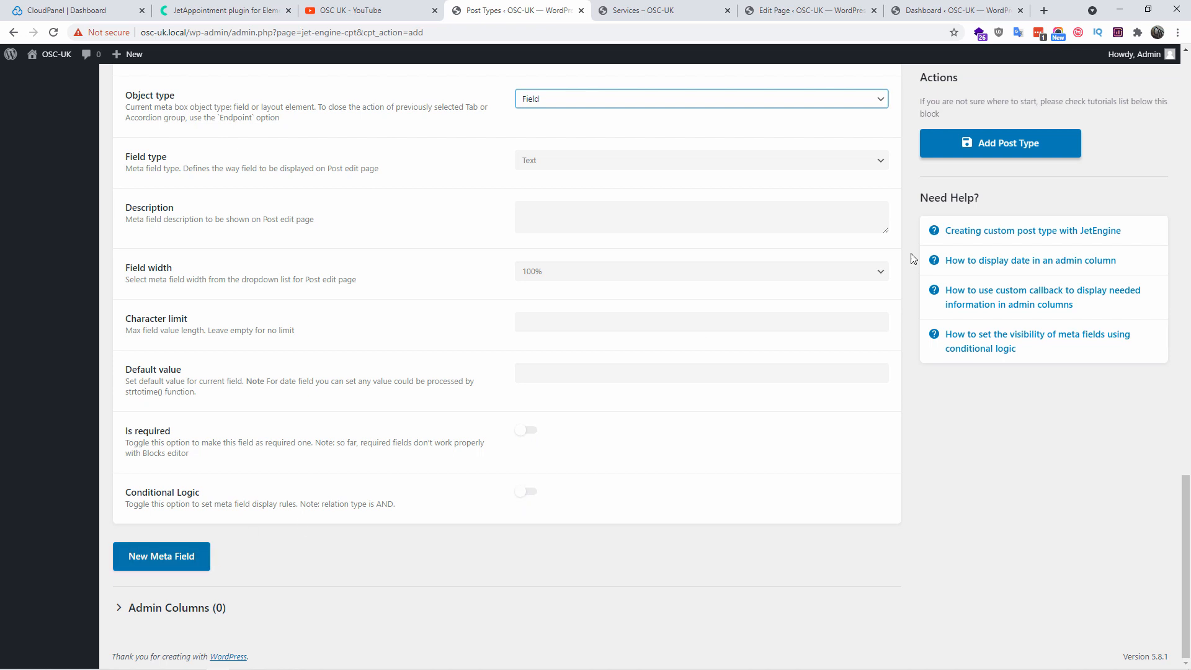
pyautogui.scroll(6, 452, 526)
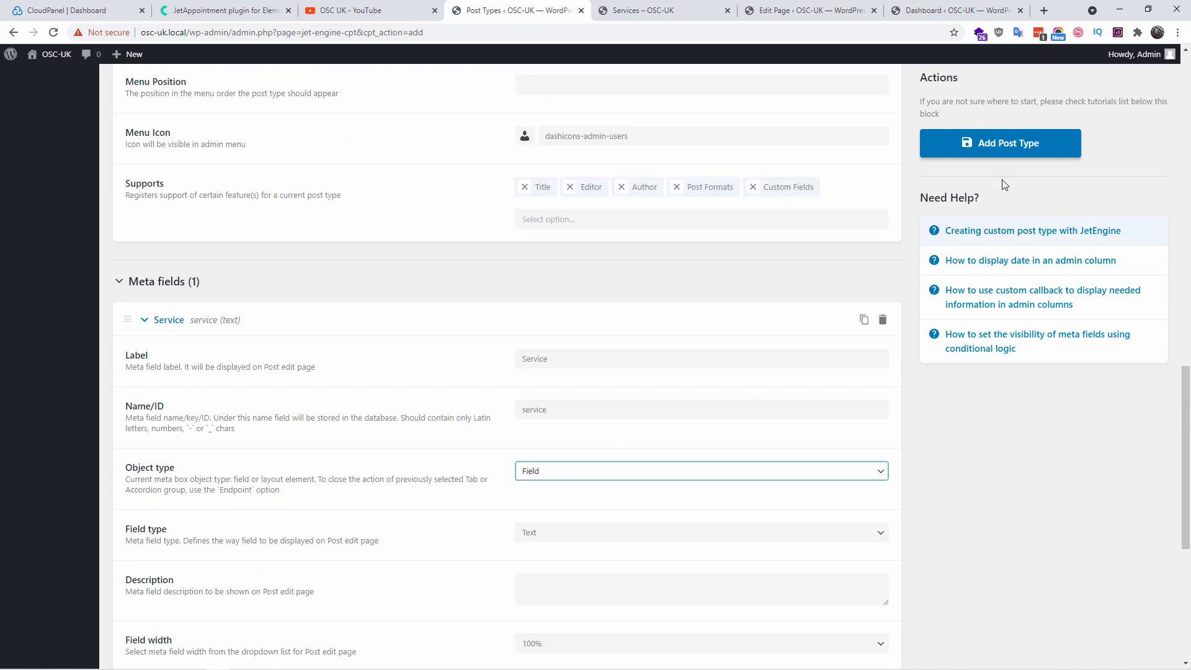
pyautogui.click(1004, 152)
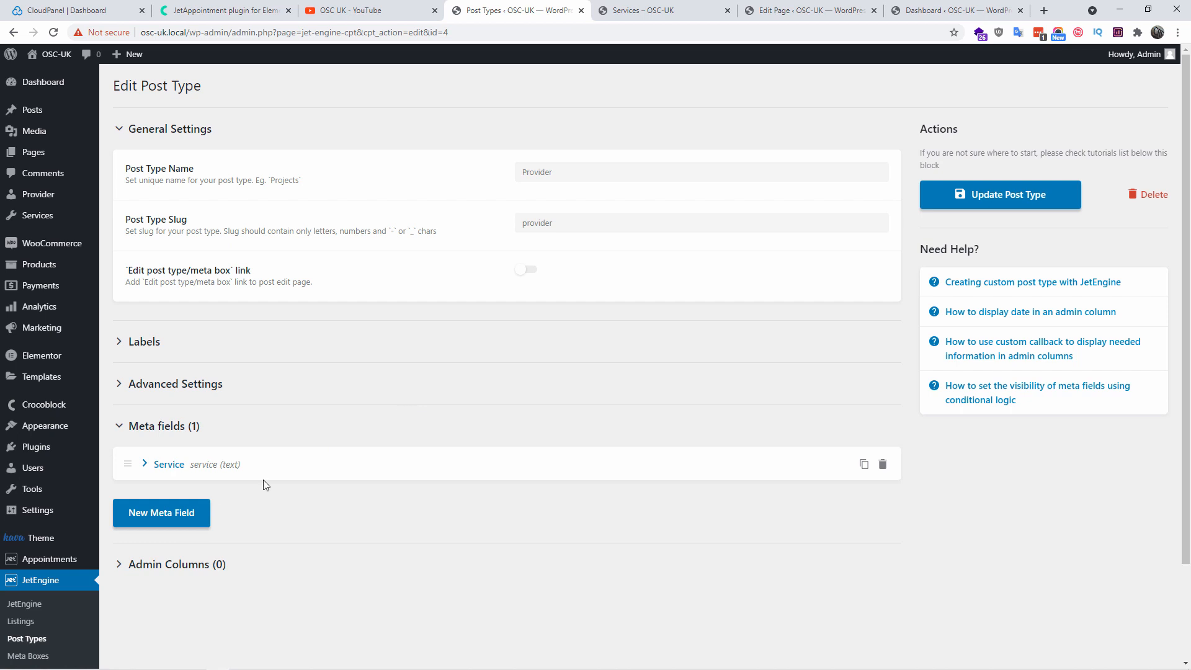
# Open the JetAppointments setup wizard and reset the plugin setup
pyautogui.click(61, 563)
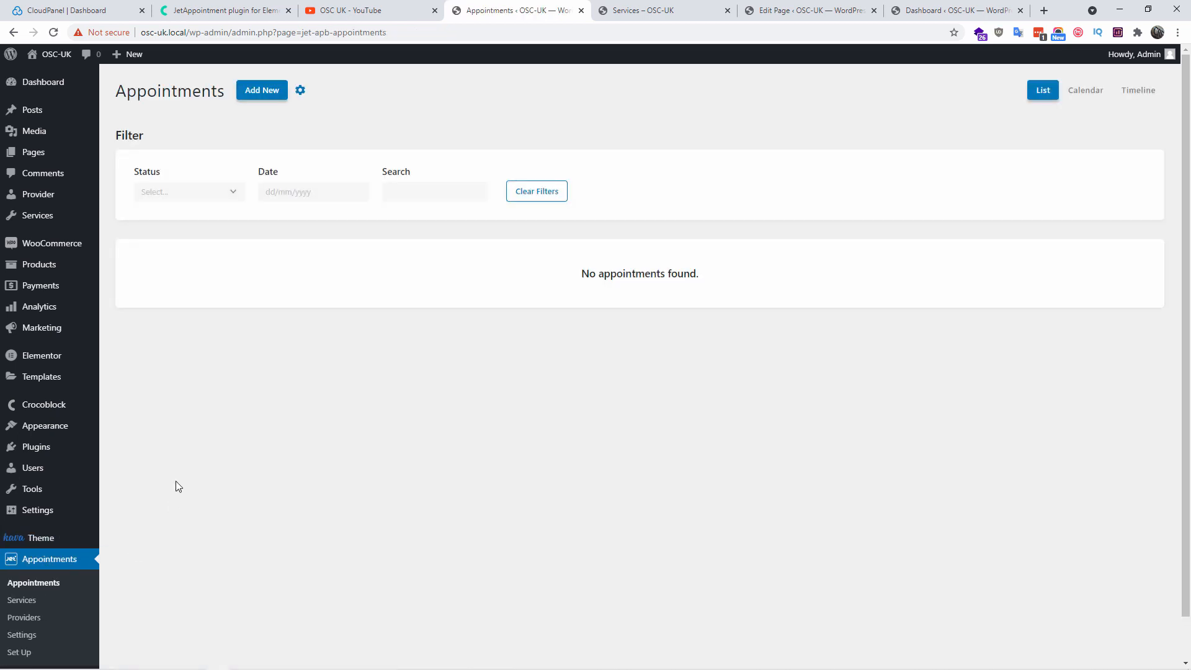
pyautogui.scroll(-1, 155, 524)
pyautogui.click(45, 558)
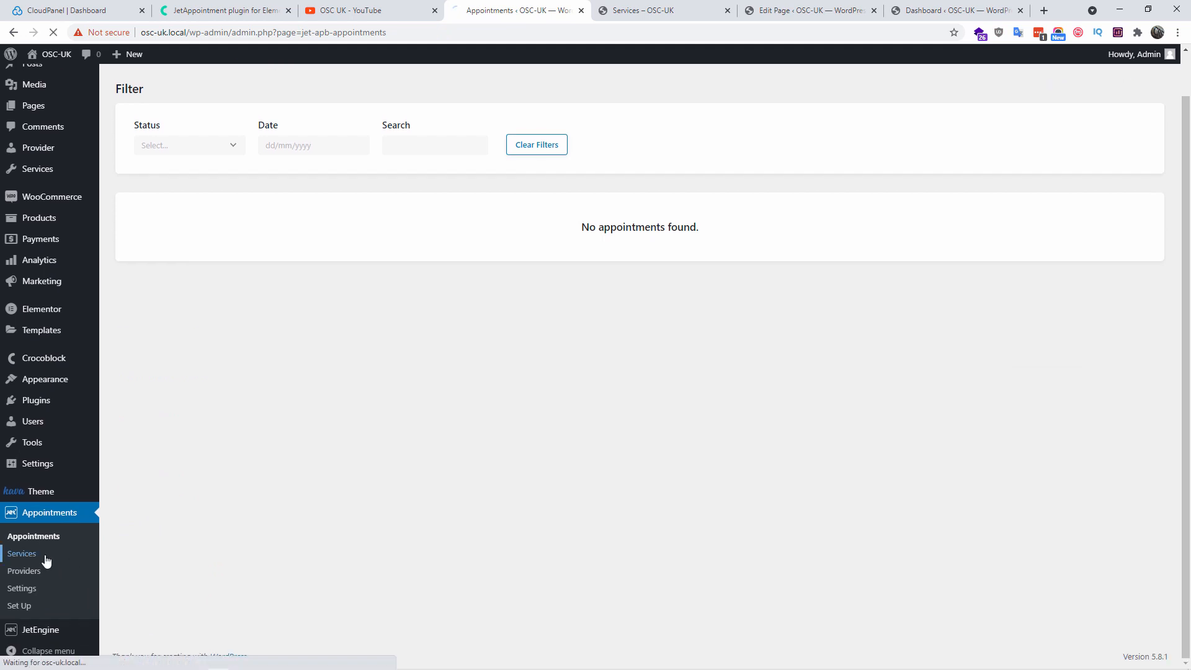
pyautogui.click(13, 32)
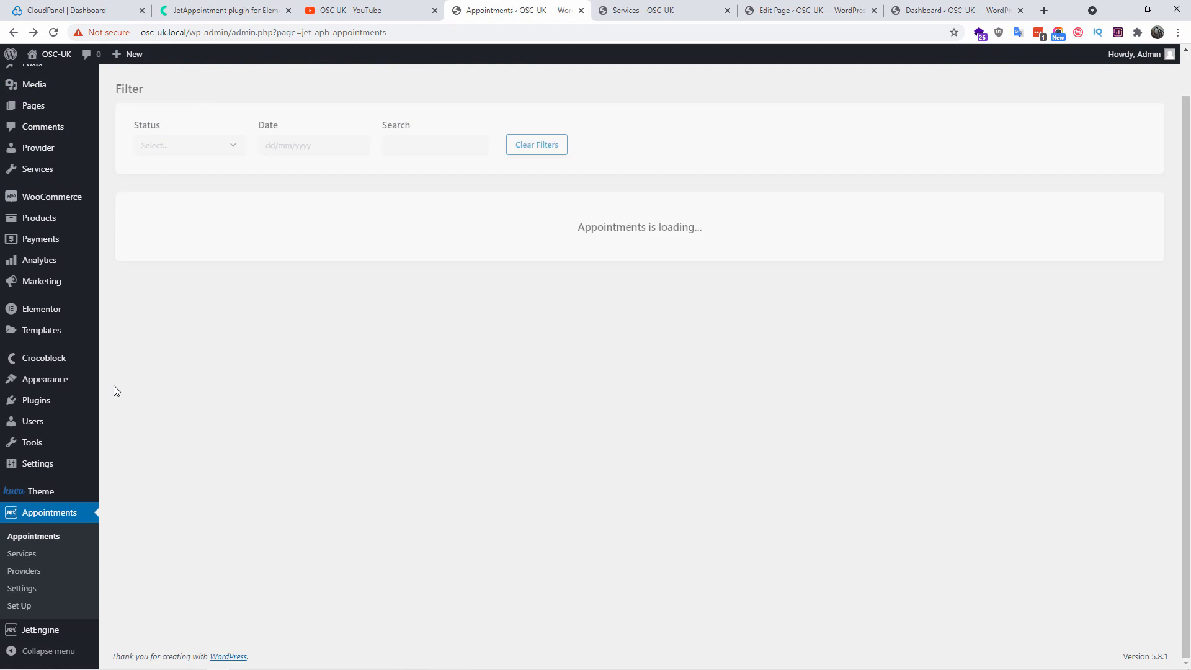
pyautogui.click(51, 611)
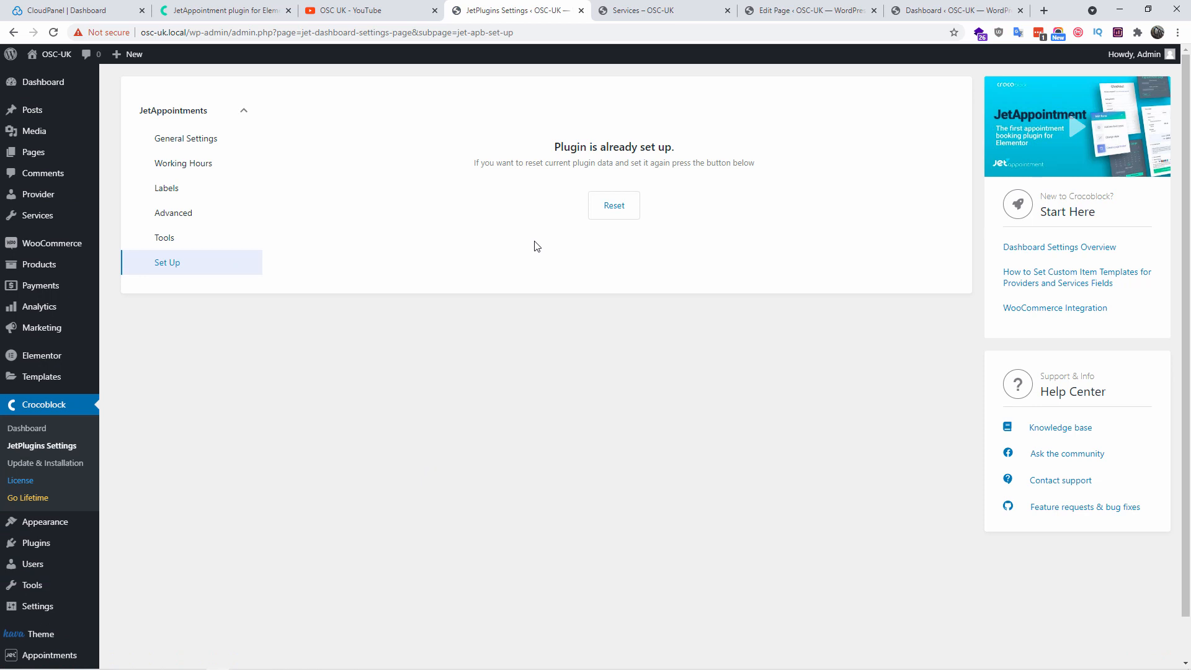
pyautogui.click(608, 212)
pyautogui.click(655, 114)
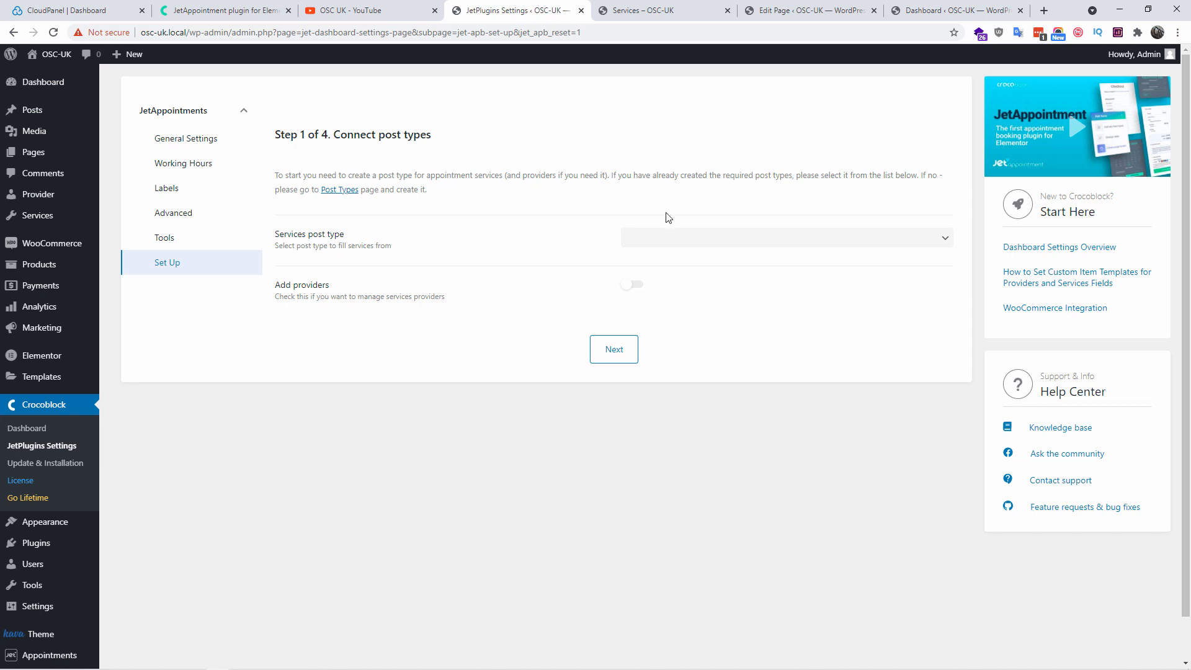
# Choose Services as the services post type and enable providers using Provider
pyautogui.click(674, 242)
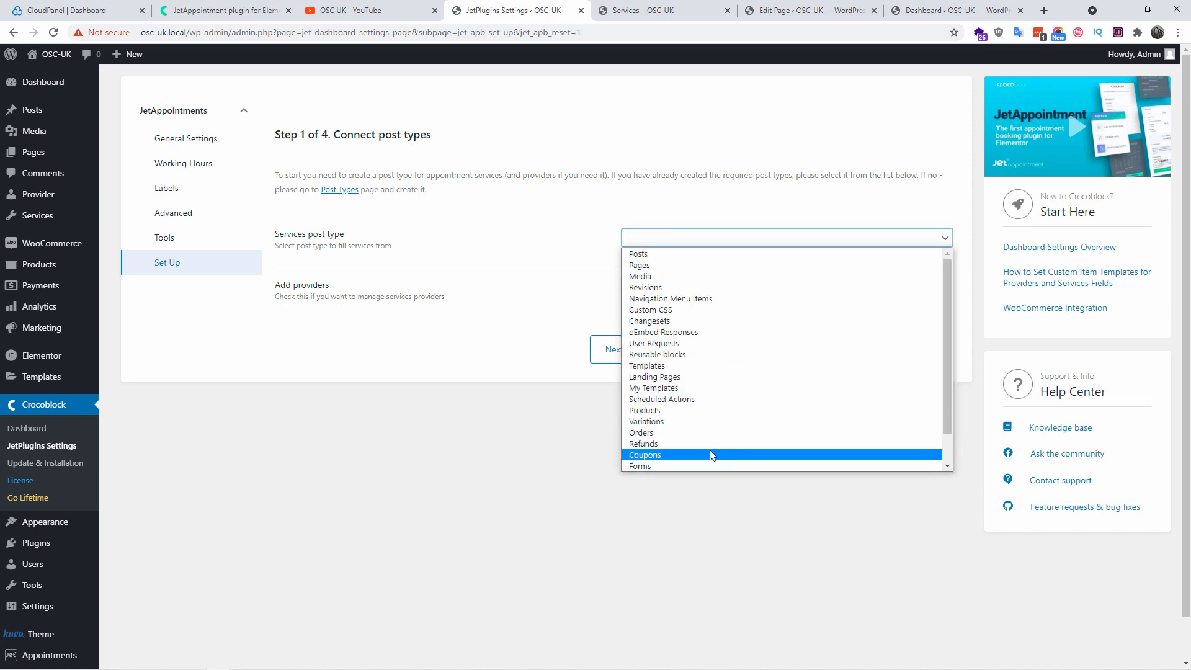
pyautogui.scroll(-1, 711, 448)
pyautogui.click(666, 460)
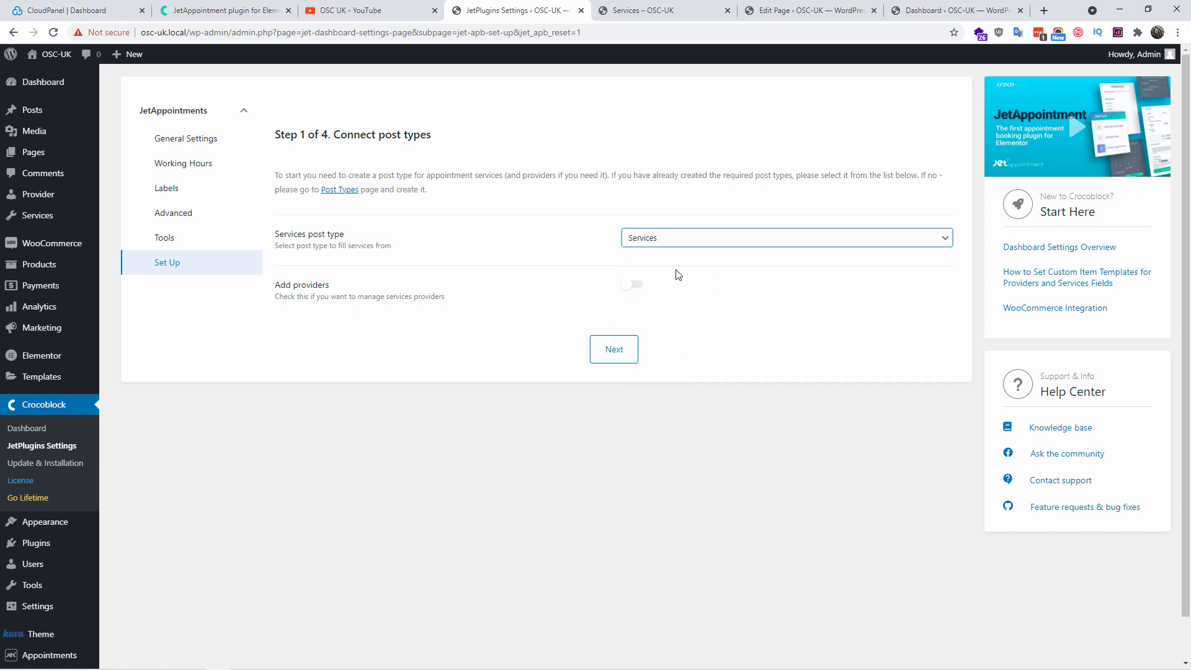
pyautogui.click(629, 284)
pyautogui.click(716, 341)
pyautogui.scroll(-1, 713, 490)
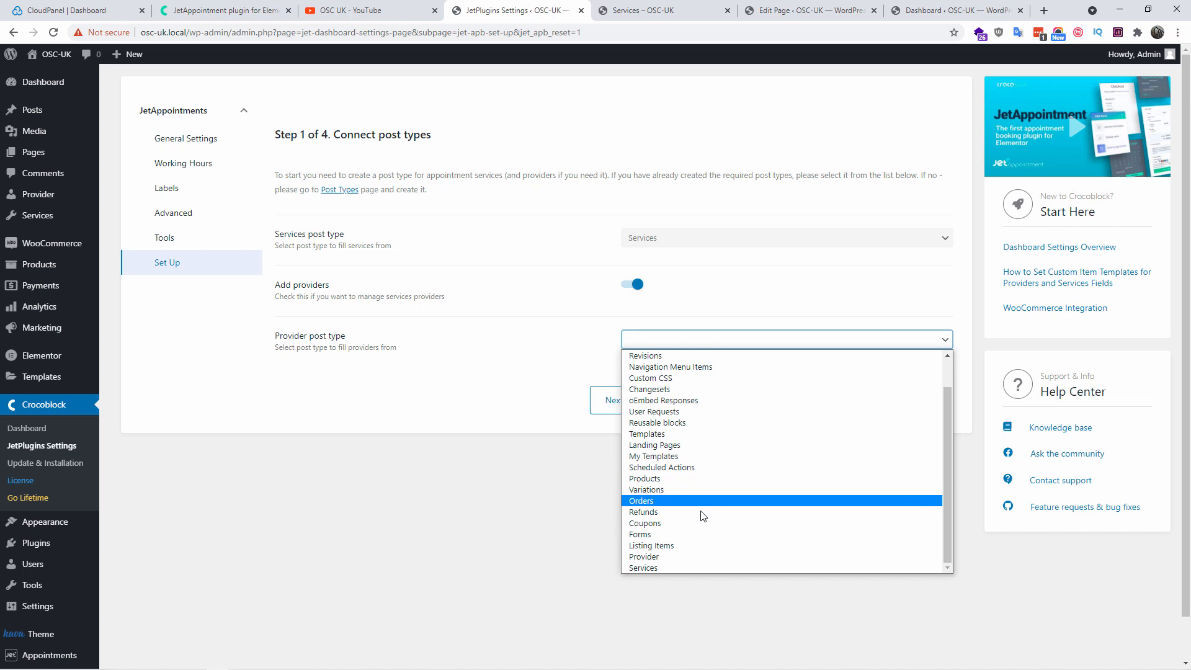
pyautogui.click(657, 555)
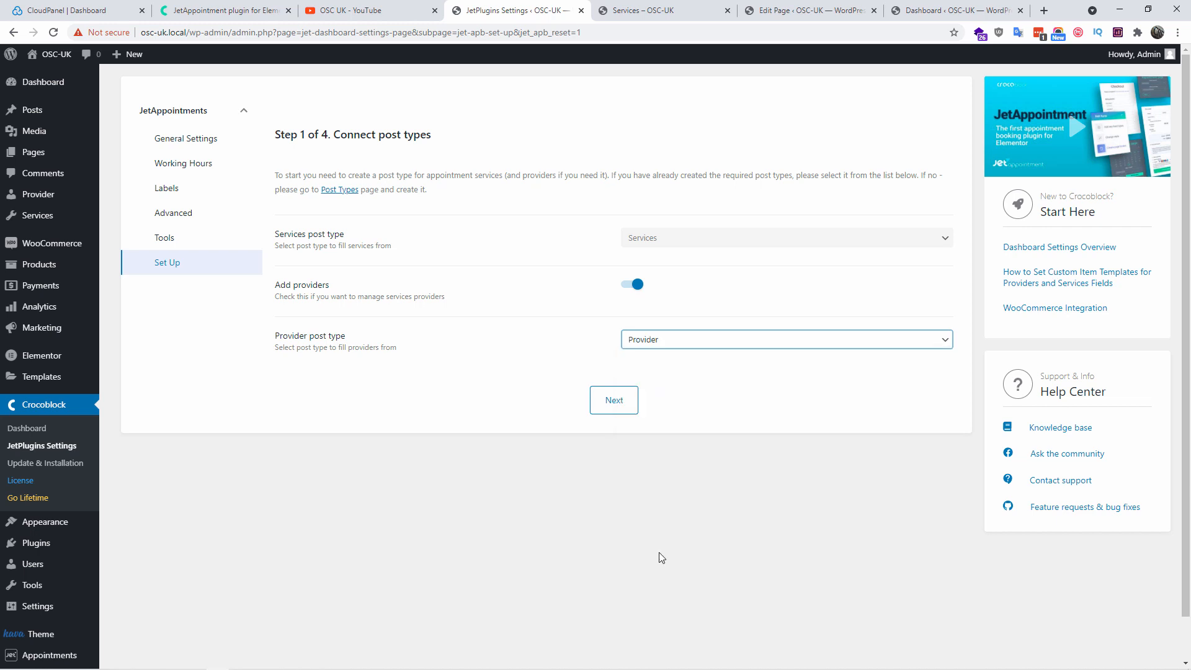
# Add an extra phone_number DB column in step 2 and move on to working hours
pyautogui.click(611, 403)
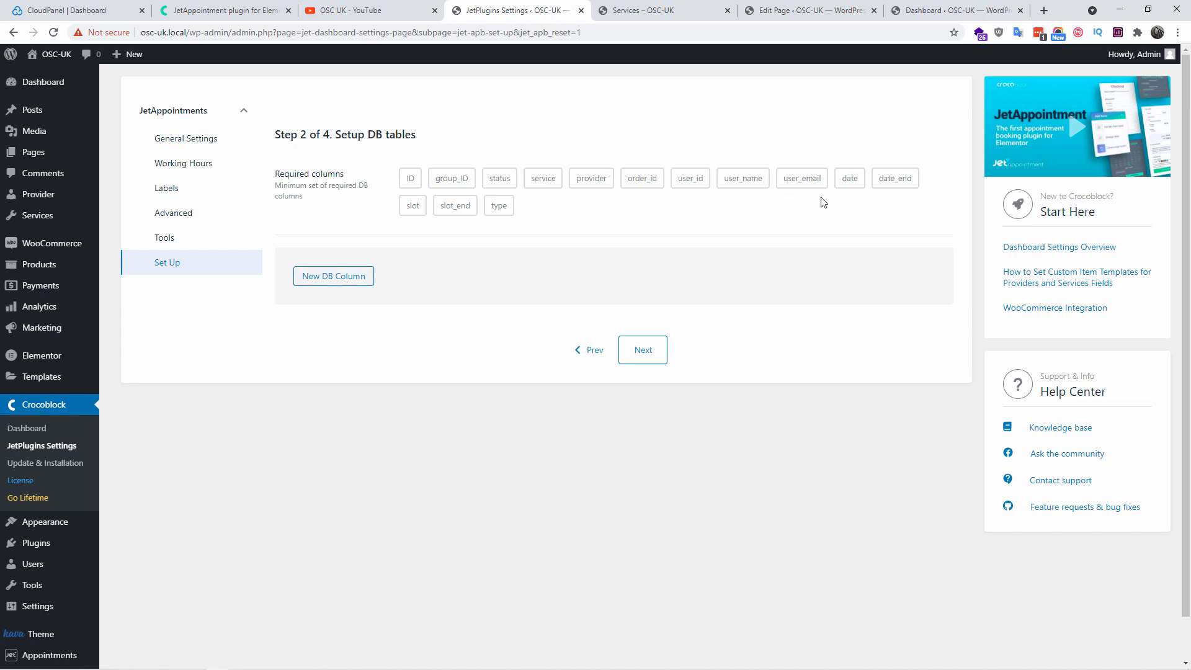
pyautogui.click(336, 284)
pyautogui.click(729, 322)
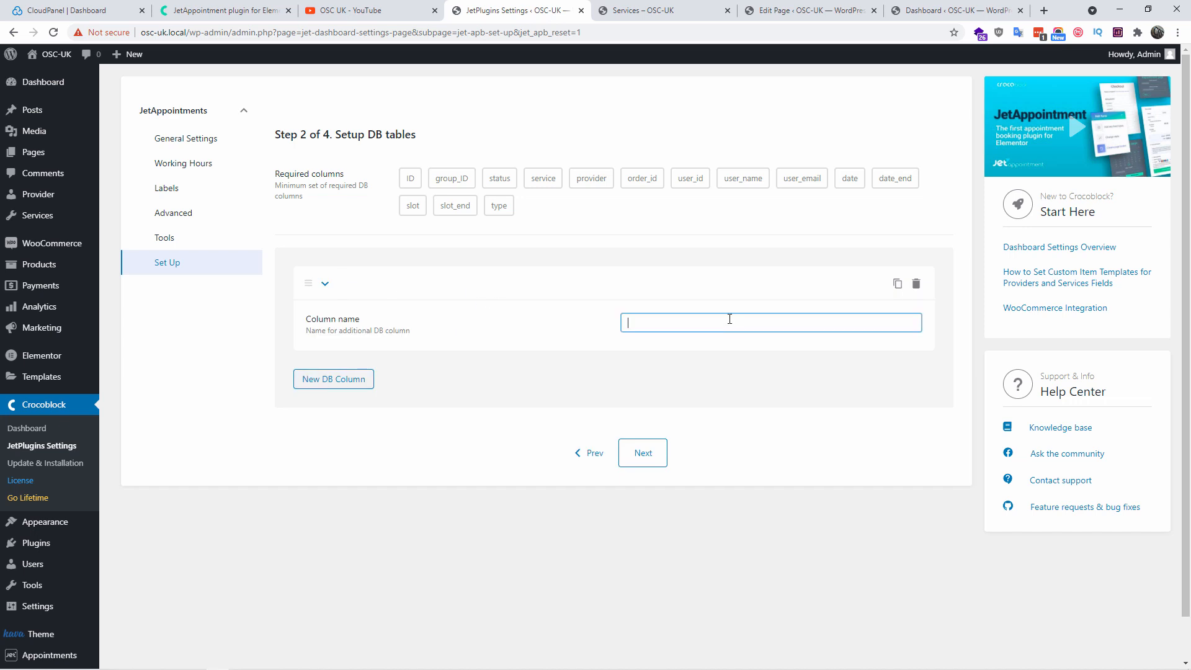
pyautogui.write('phone_number')
pyautogui.click(653, 458)
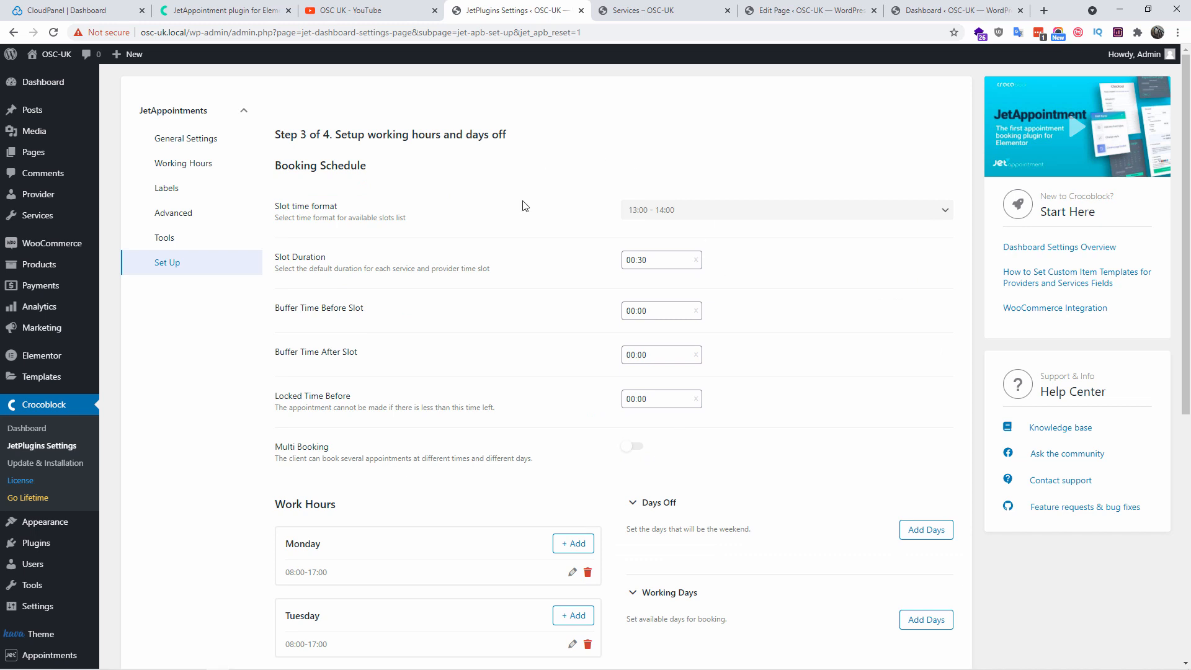
pyautogui.scroll(-5, 524, 217)
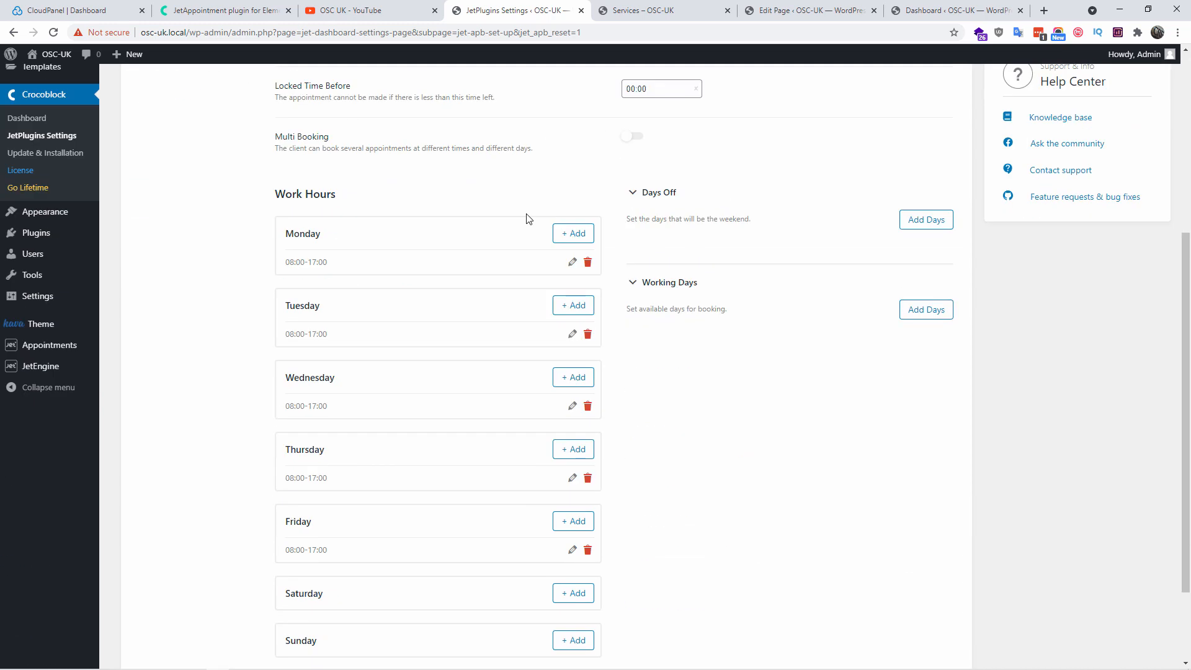
pyautogui.scroll(-2, 529, 229)
pyautogui.scroll(5, 529, 229)
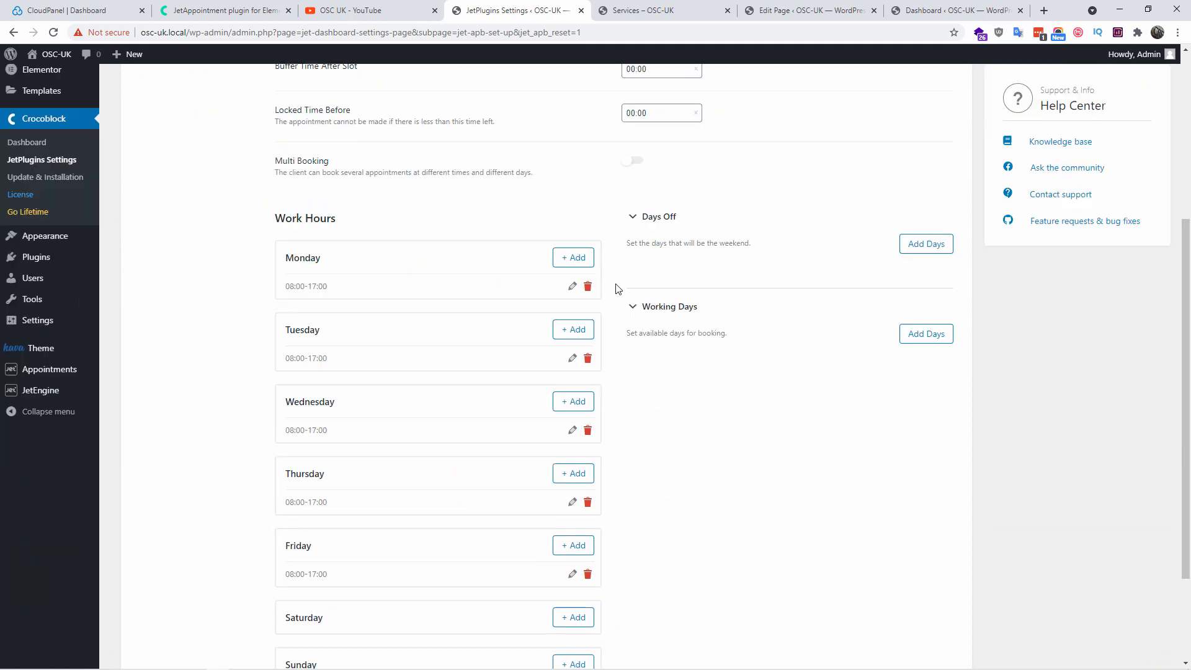
pyautogui.scroll(-5, 612, 287)
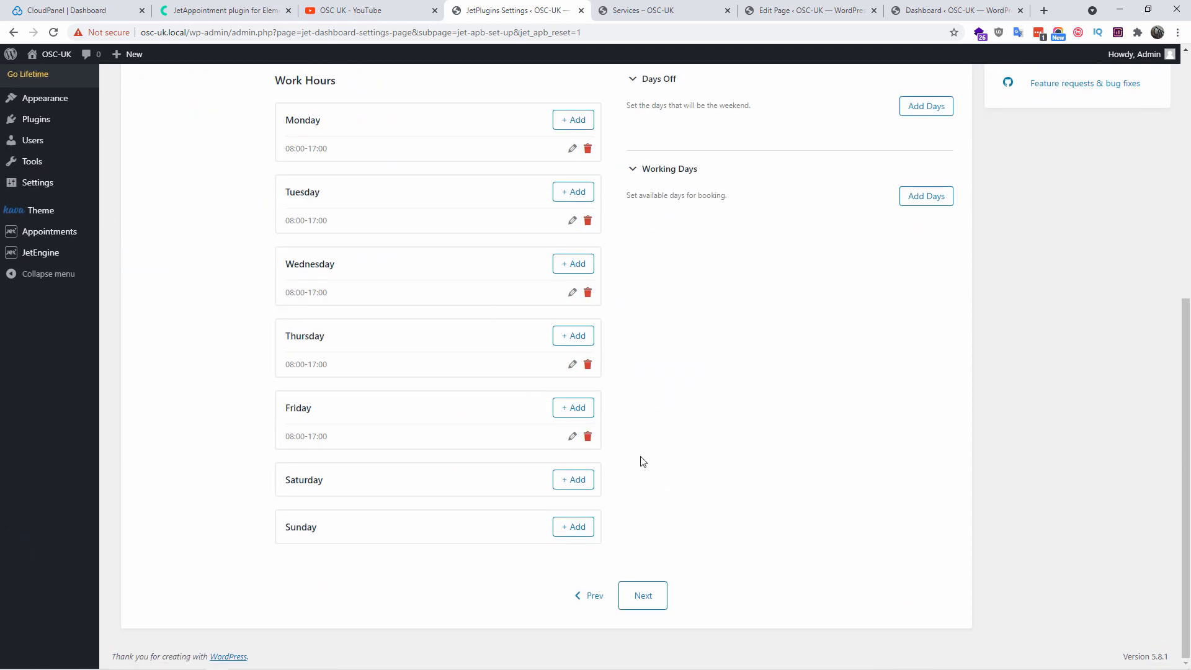
pyautogui.scroll(5, 642, 462)
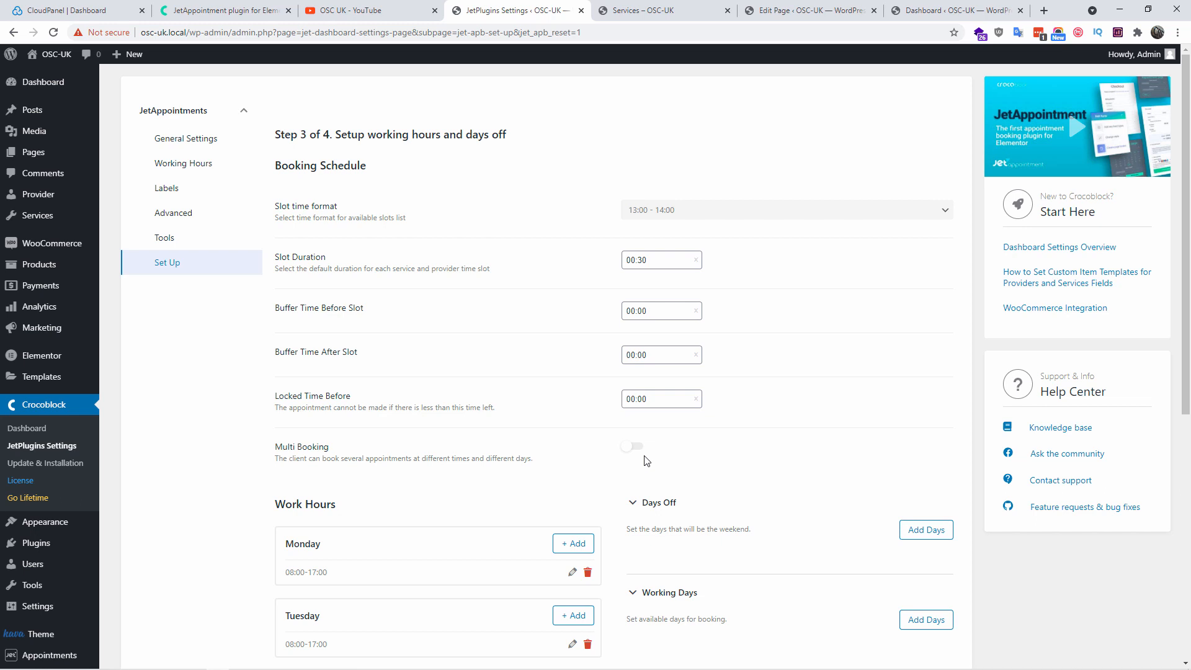
pyautogui.scroll(-7, 645, 459)
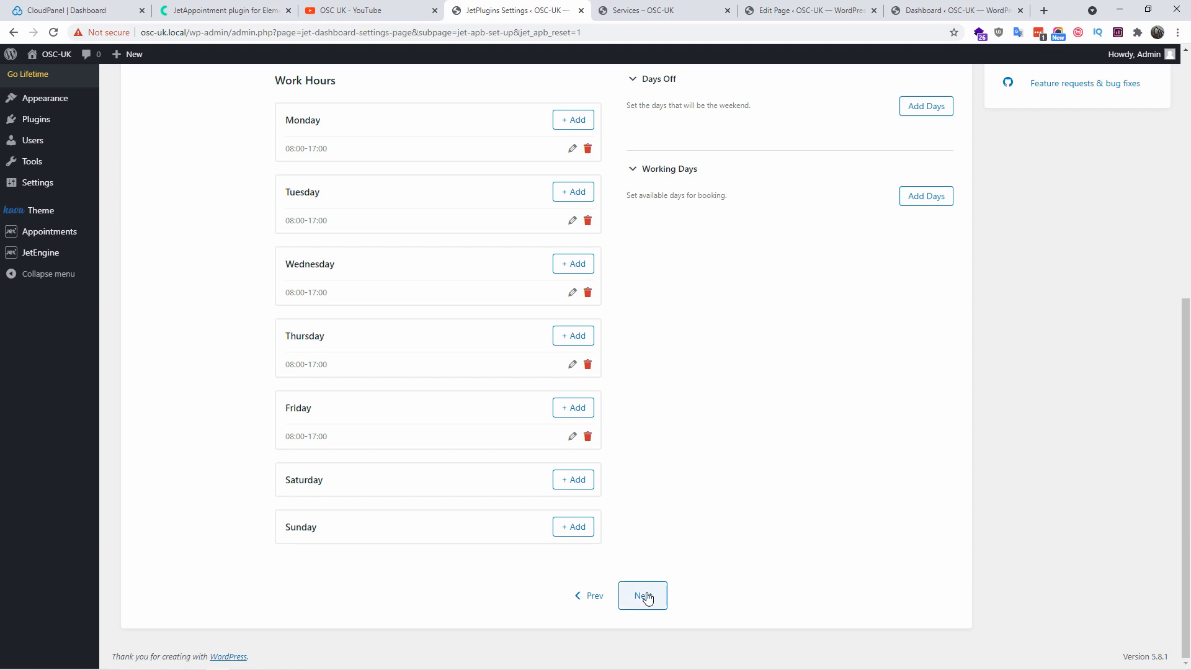
# On the wizard's last step, turn on WooCommerce Integration and create forms with JetEngine Forms
pyautogui.click(644, 596)
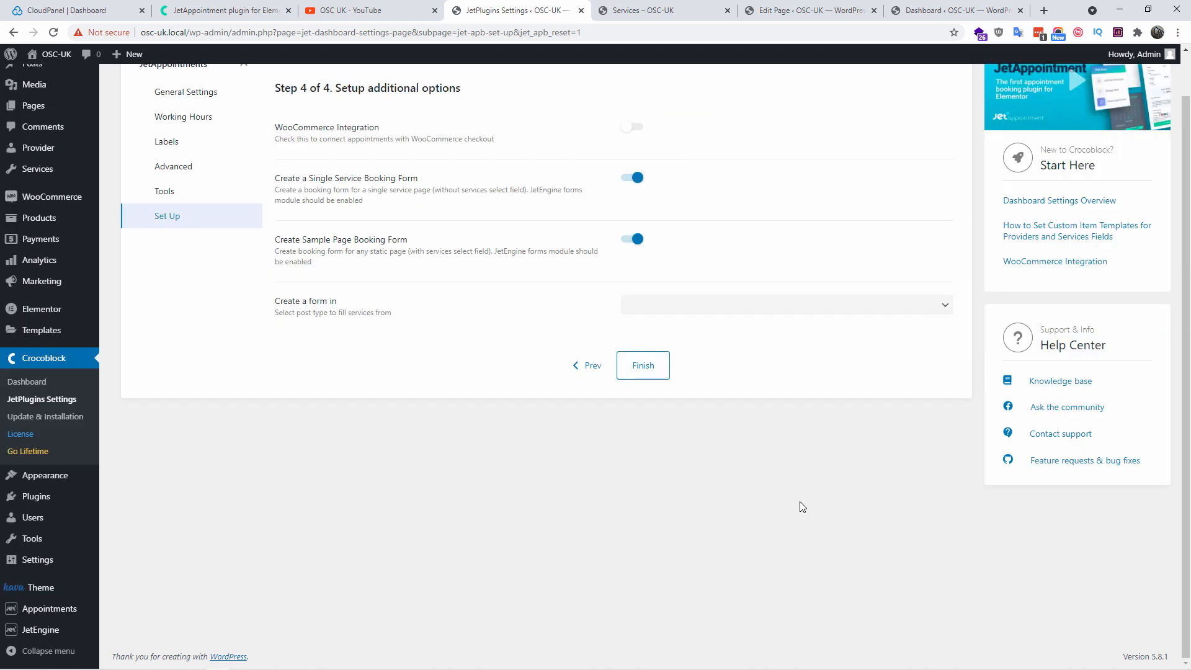
pyautogui.click(633, 132)
pyautogui.click(663, 304)
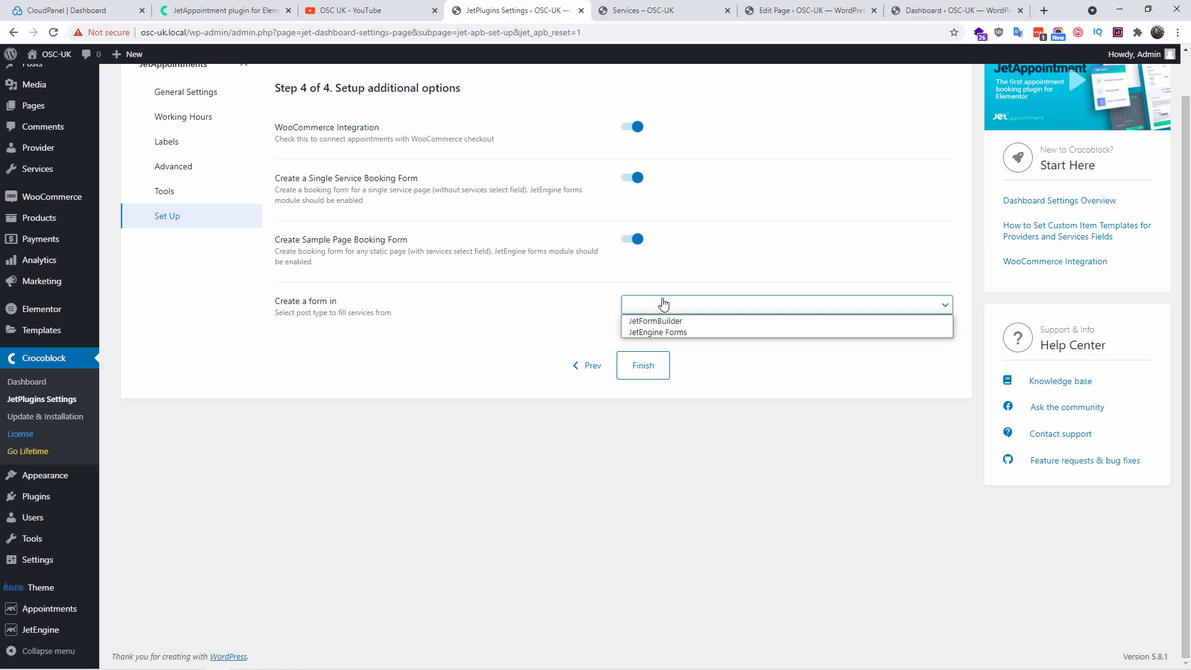
pyautogui.click(656, 332)
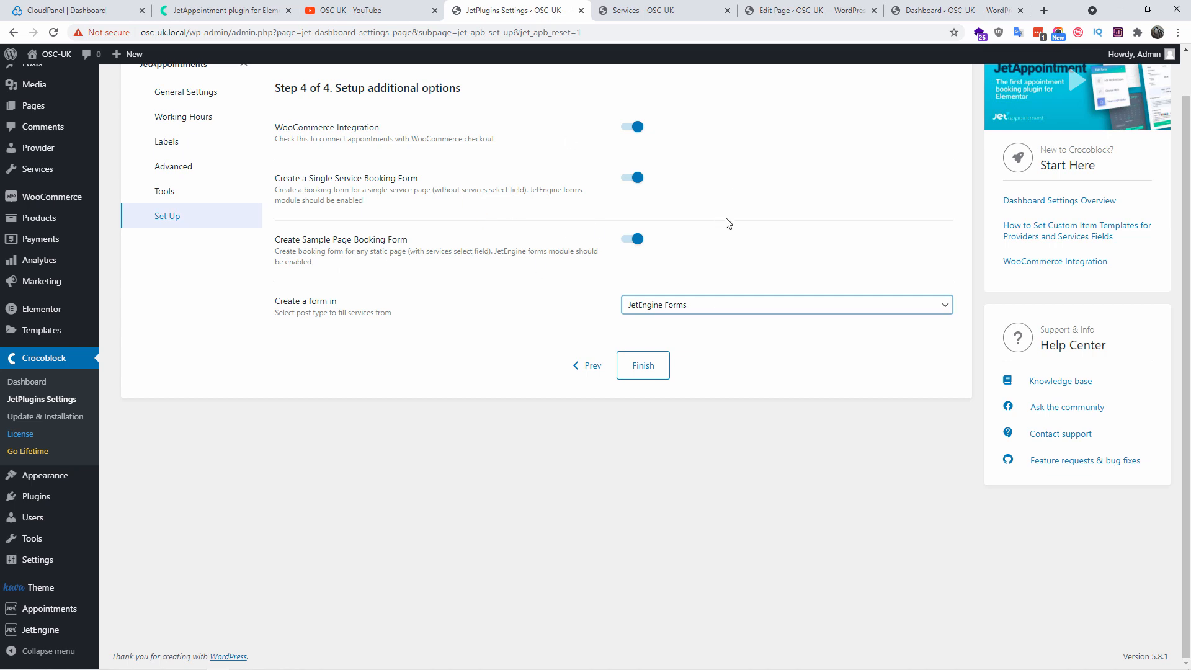
# Finish the JetAppointments wizard and go to the plugin's General Settings
pyautogui.click(641, 367)
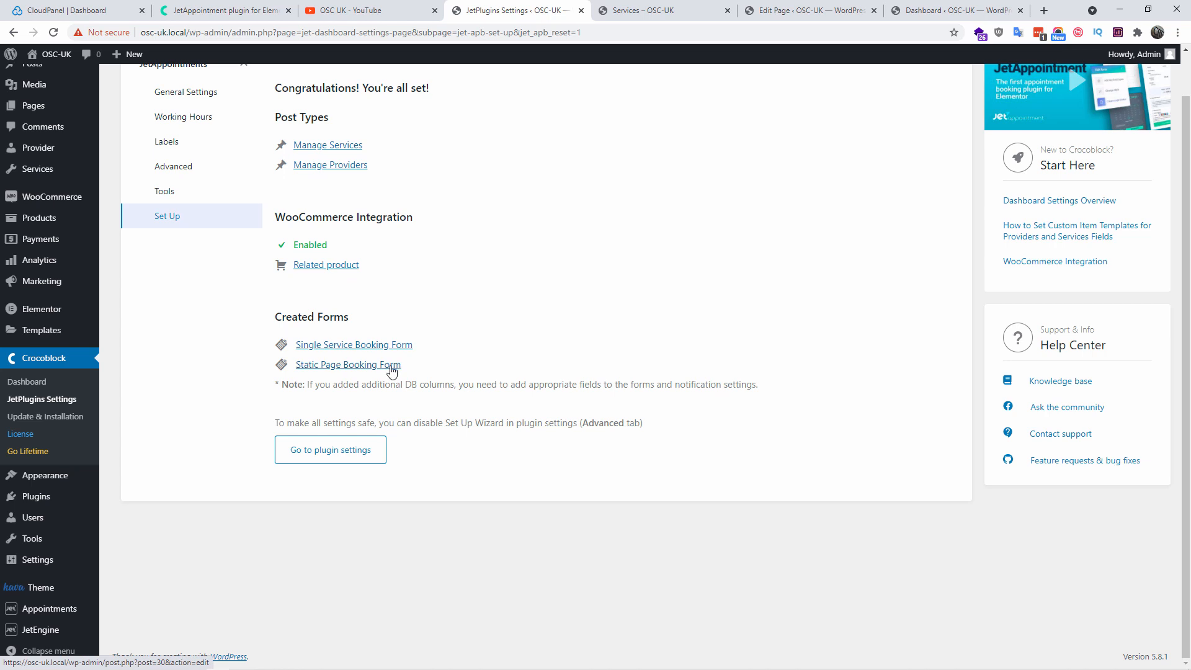
pyautogui.click(337, 462)
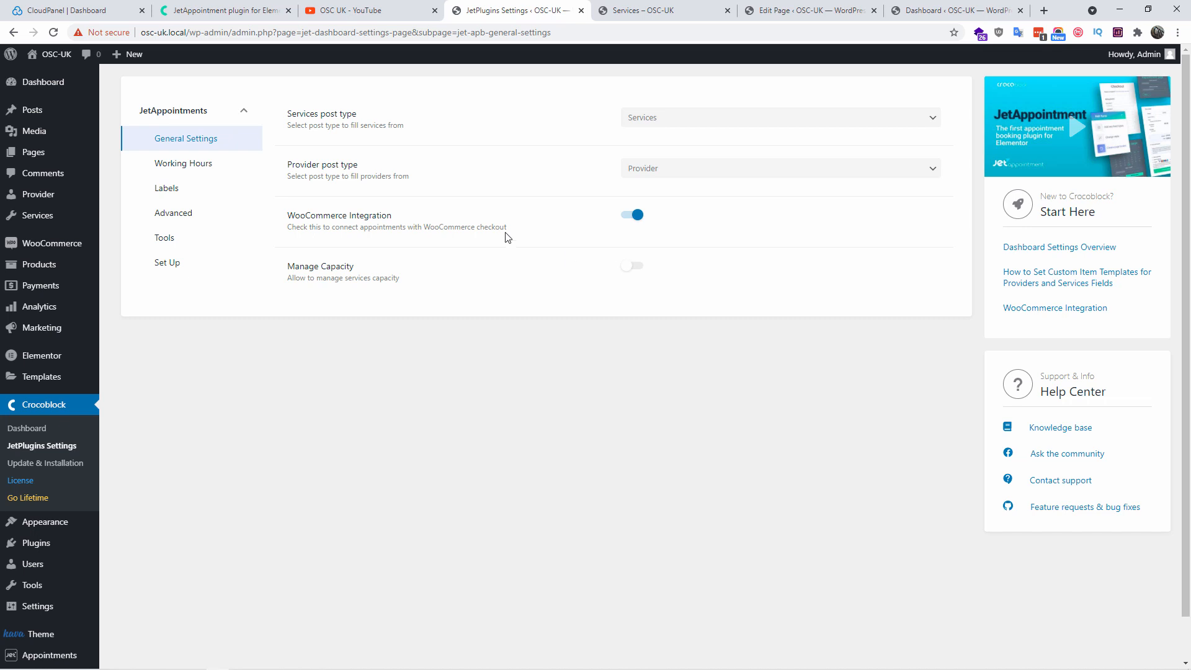
# Review the Working Hours settings, keeping the 13:00 - 14:00 slot time format
pyautogui.click(179, 164)
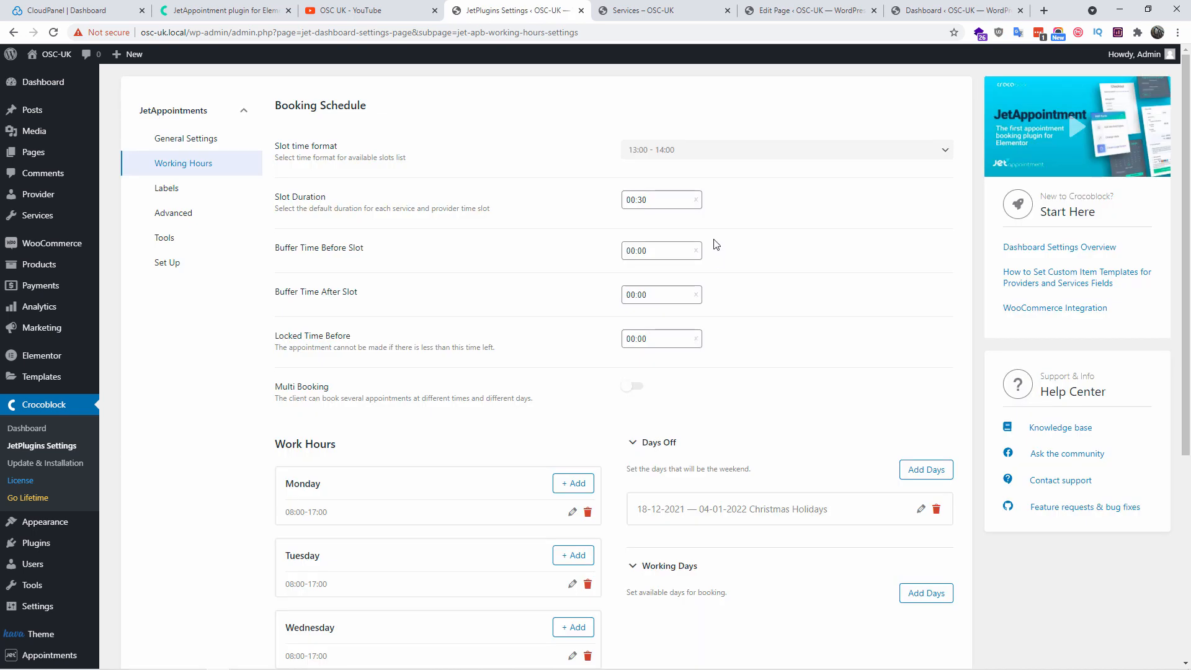
pyautogui.click(707, 152)
pyautogui.click(687, 178)
pyautogui.scroll(-4, 851, 234)
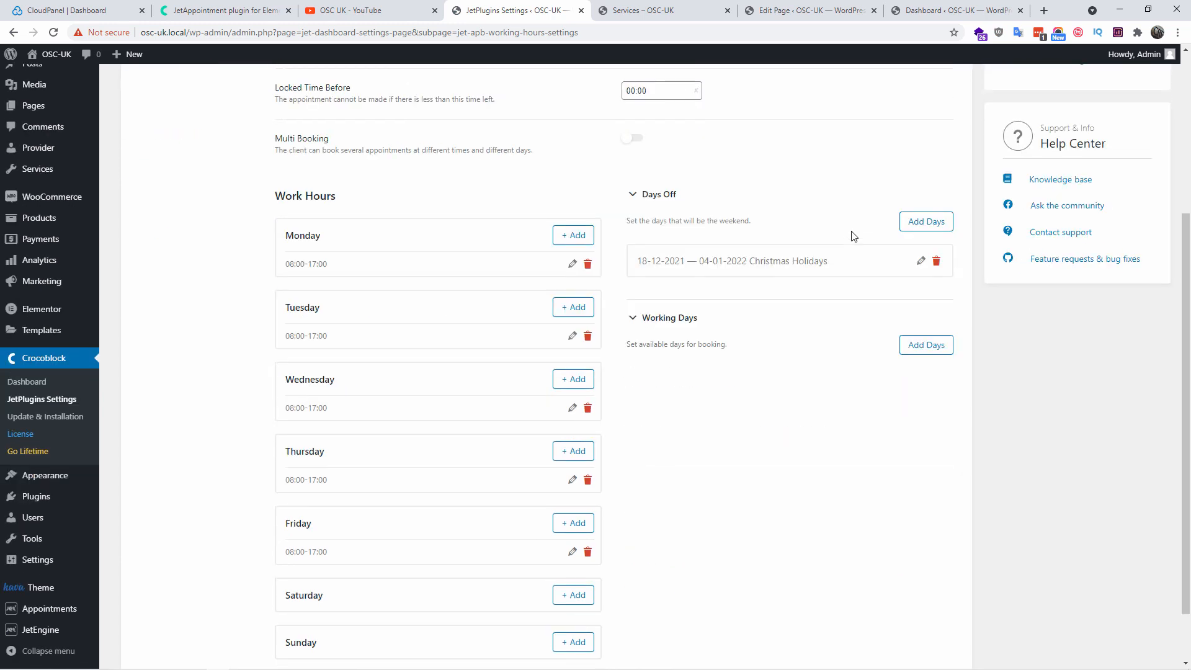
pyautogui.scroll(-2, 851, 236)
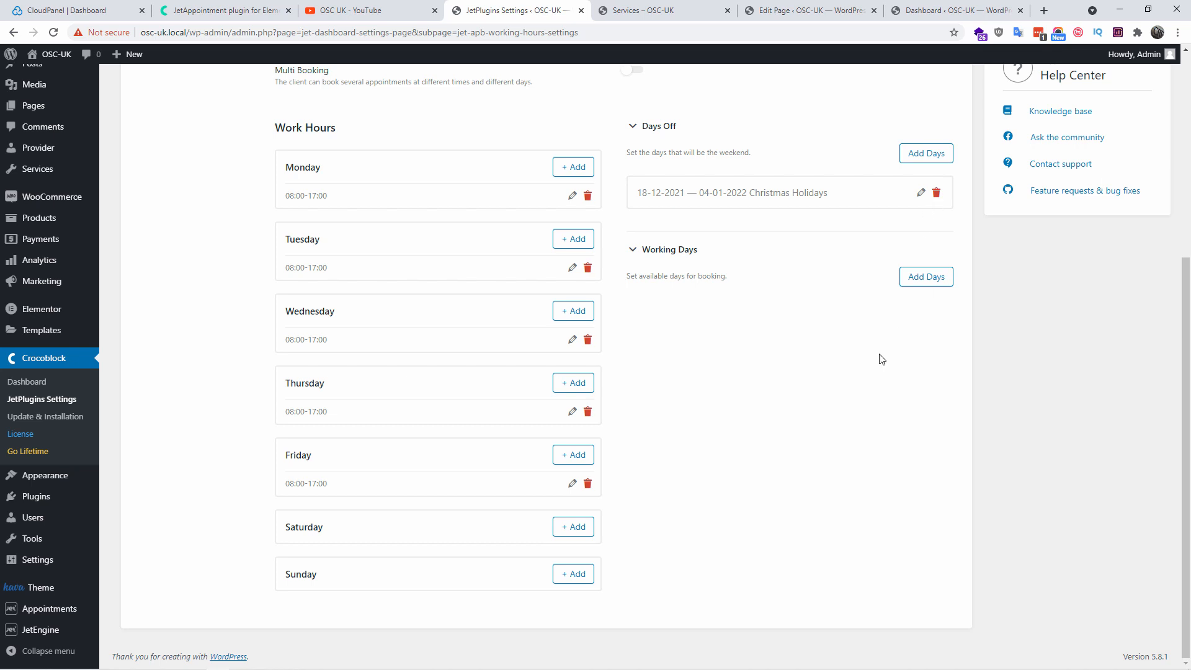
pyautogui.scroll(4, 870, 371)
pyautogui.scroll(1, 873, 372)
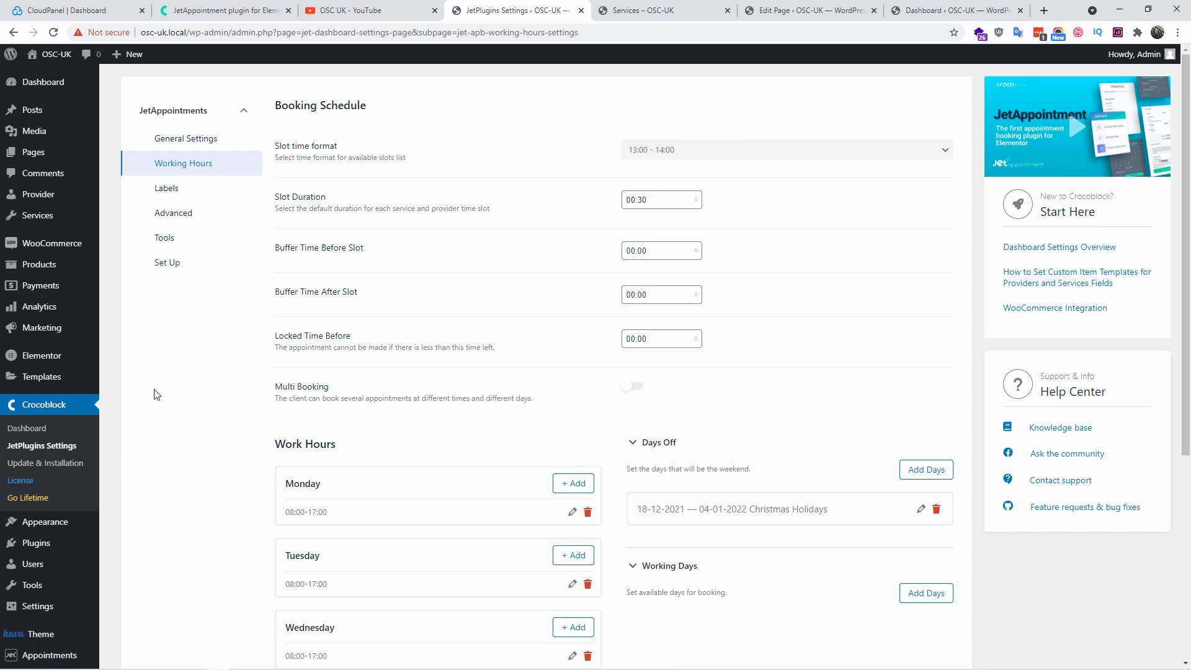
# Switch to the JetAppointments Labels settings
pyautogui.moveTo(36, 196)
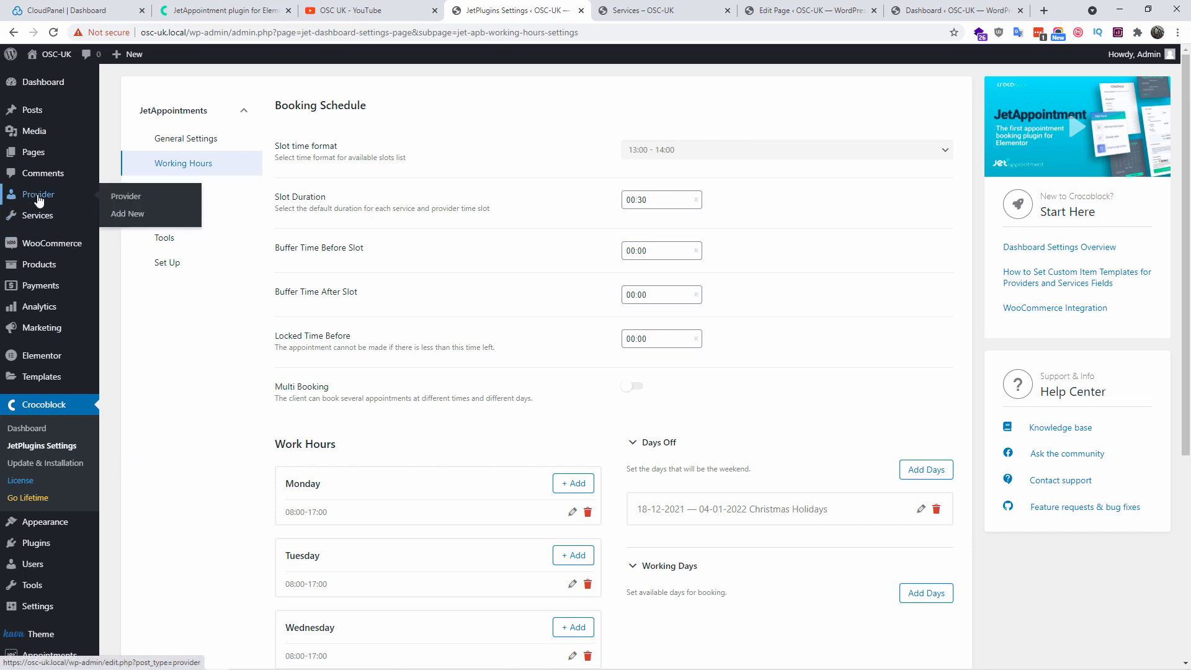
pyautogui.moveTo(38, 222)
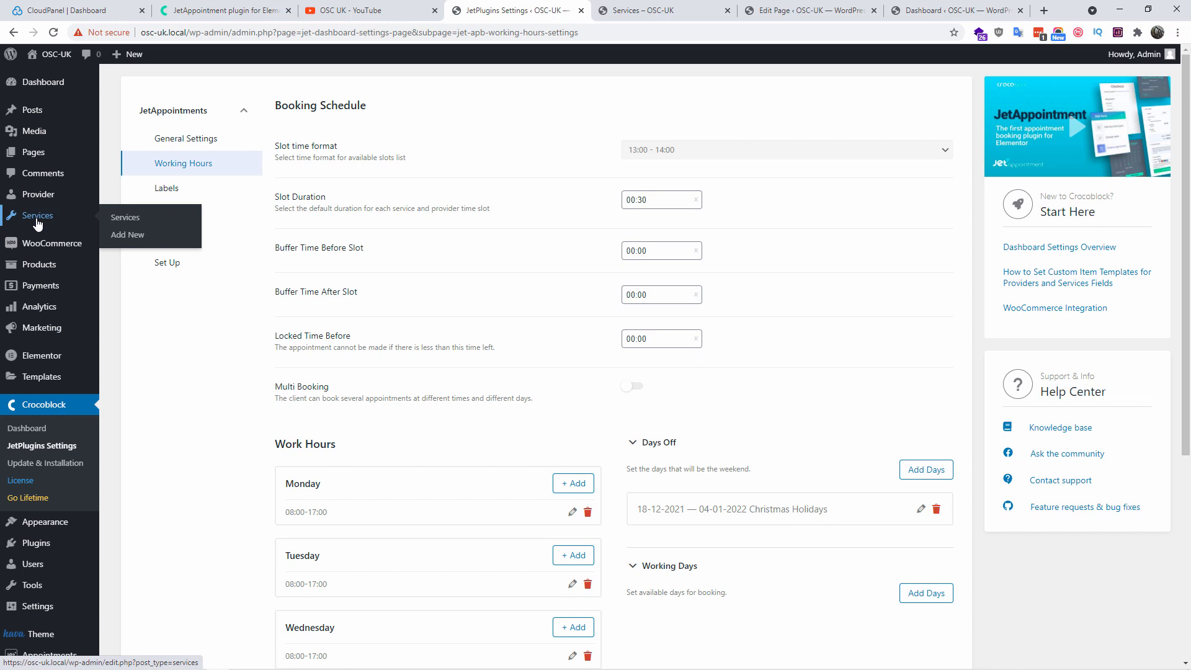
pyautogui.click(160, 189)
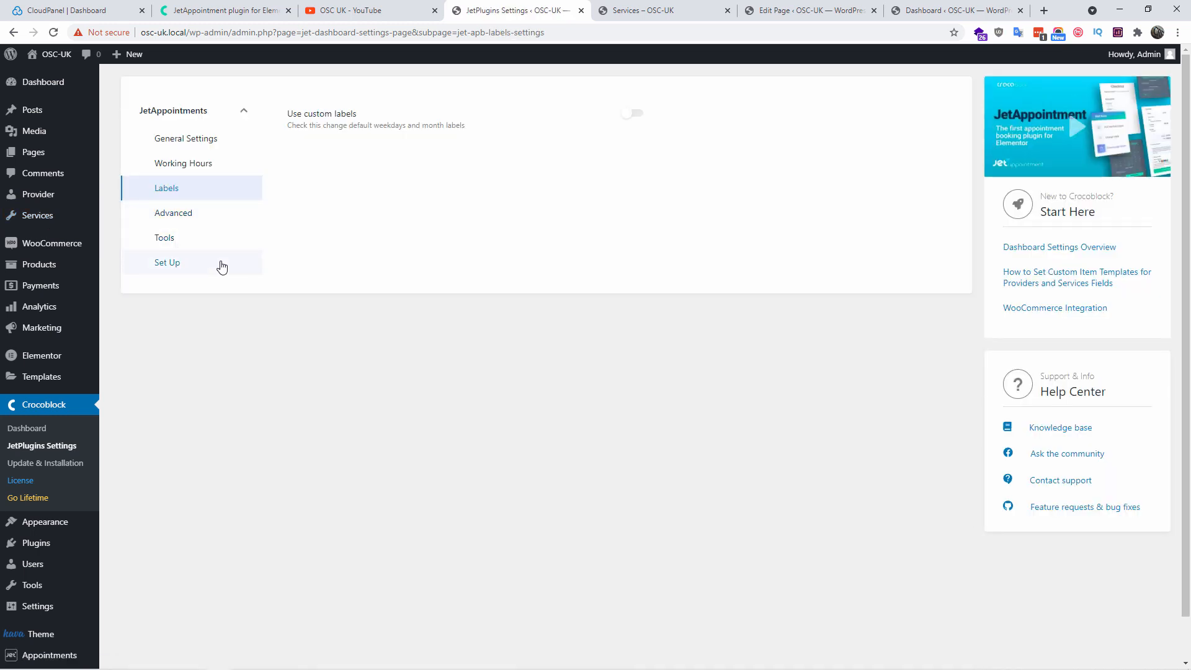
# Switch custom labels and Hide Set Up Wizard on and back off, leaving both unchanged
pyautogui.click(639, 114)
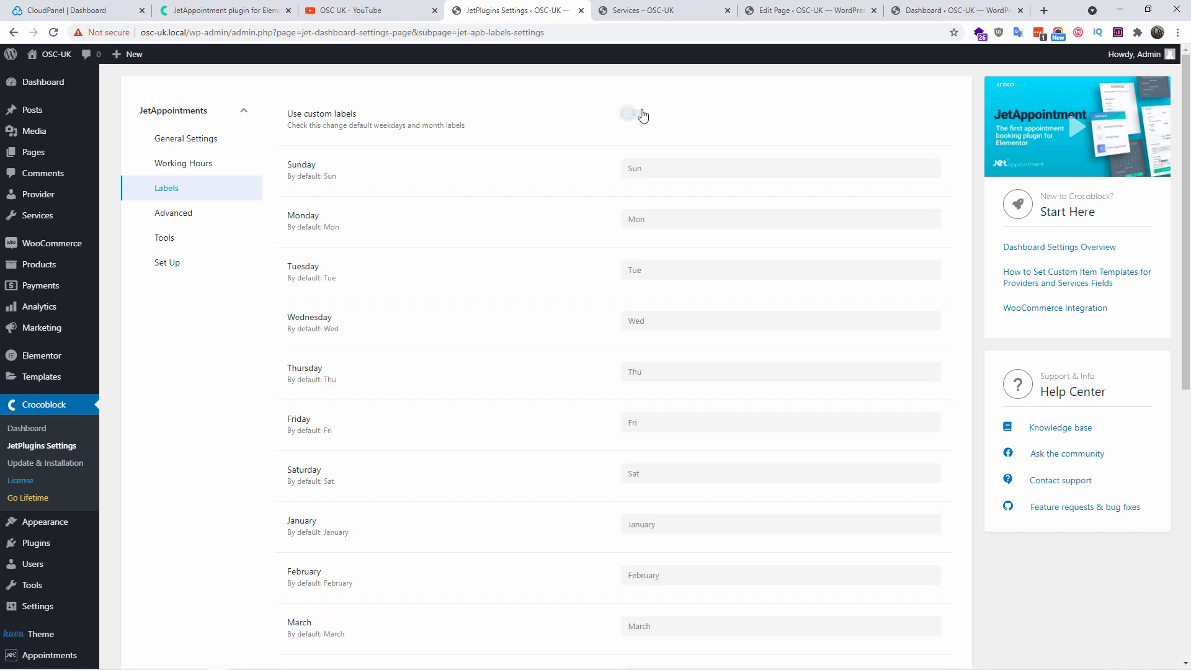
pyautogui.click(639, 113)
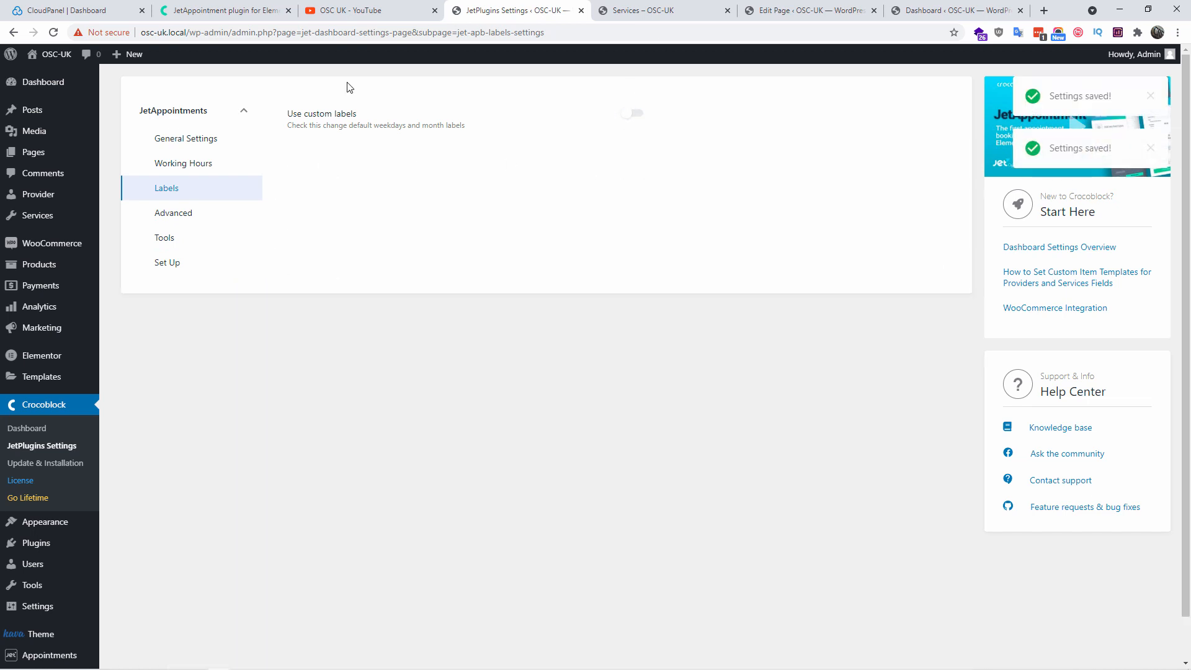
pyautogui.click(188, 216)
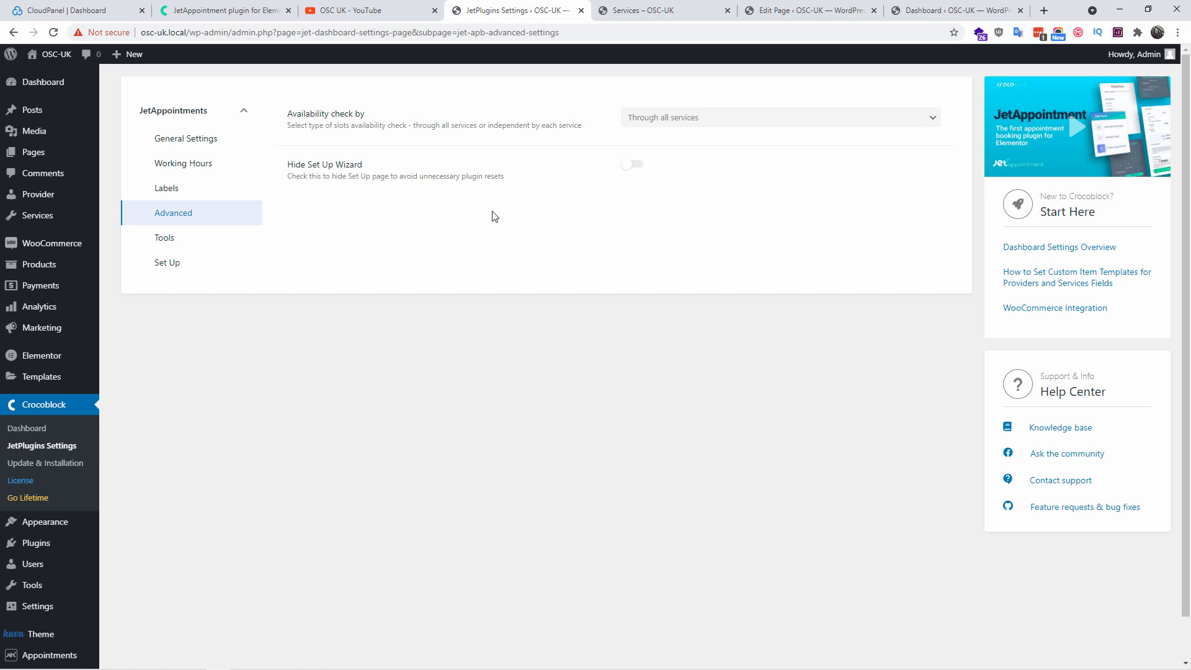
pyautogui.click(636, 164)
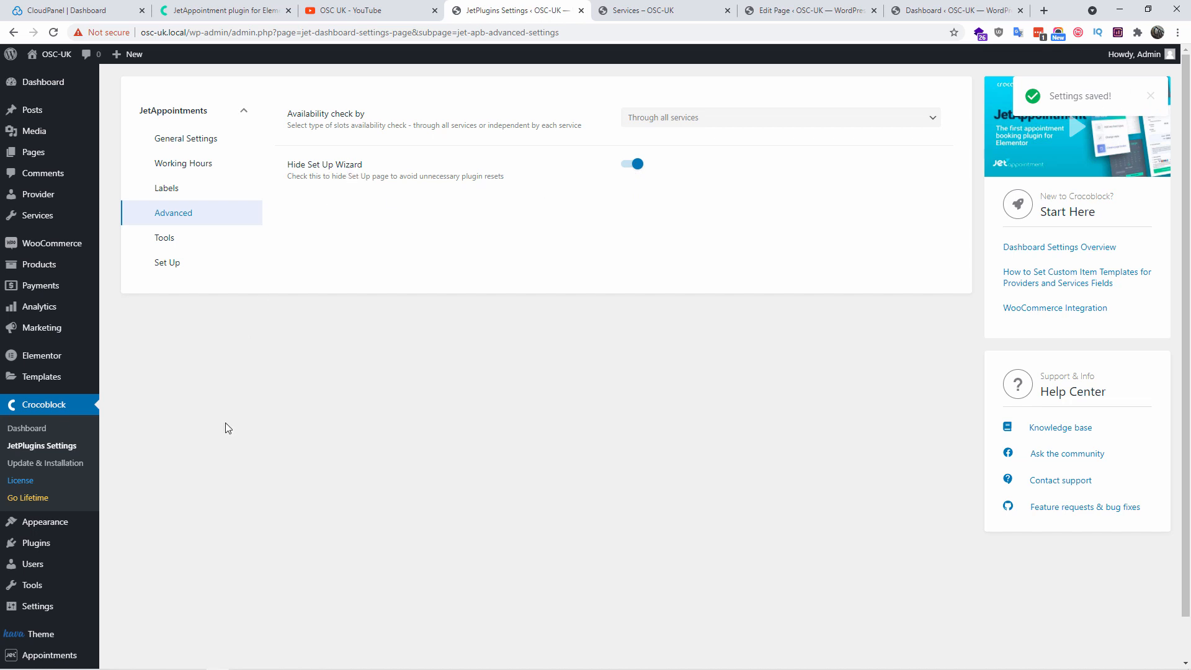
pyautogui.scroll(-1, 224, 434)
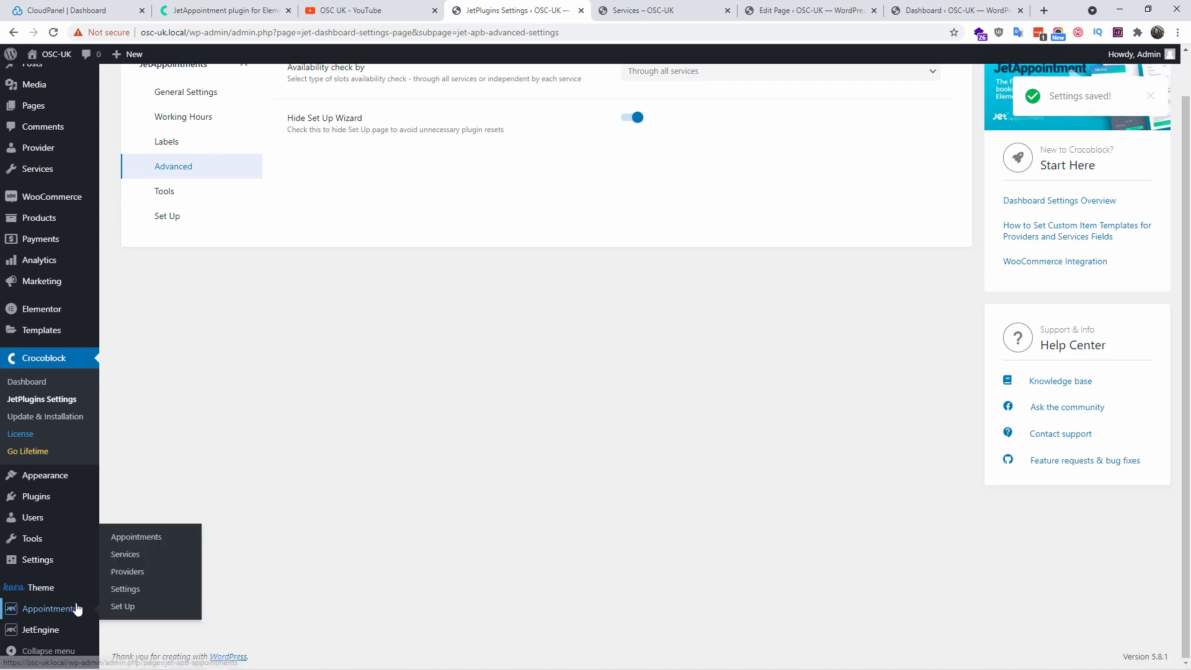
pyautogui.moveTo(86, 608)
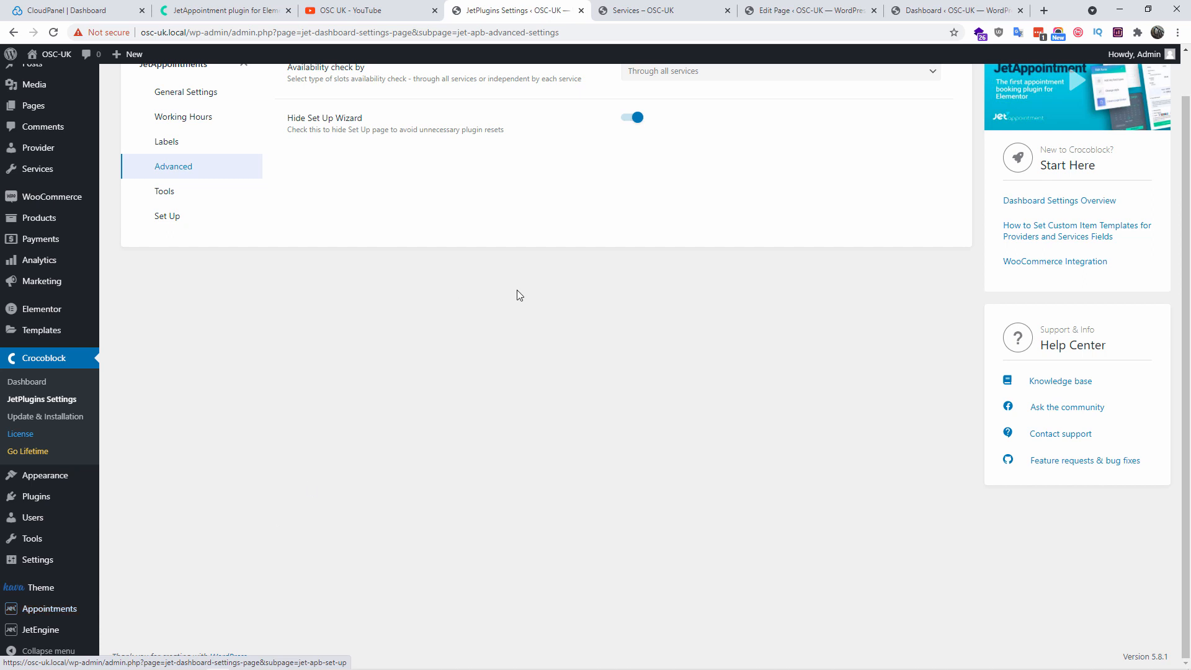
pyautogui.click(635, 118)
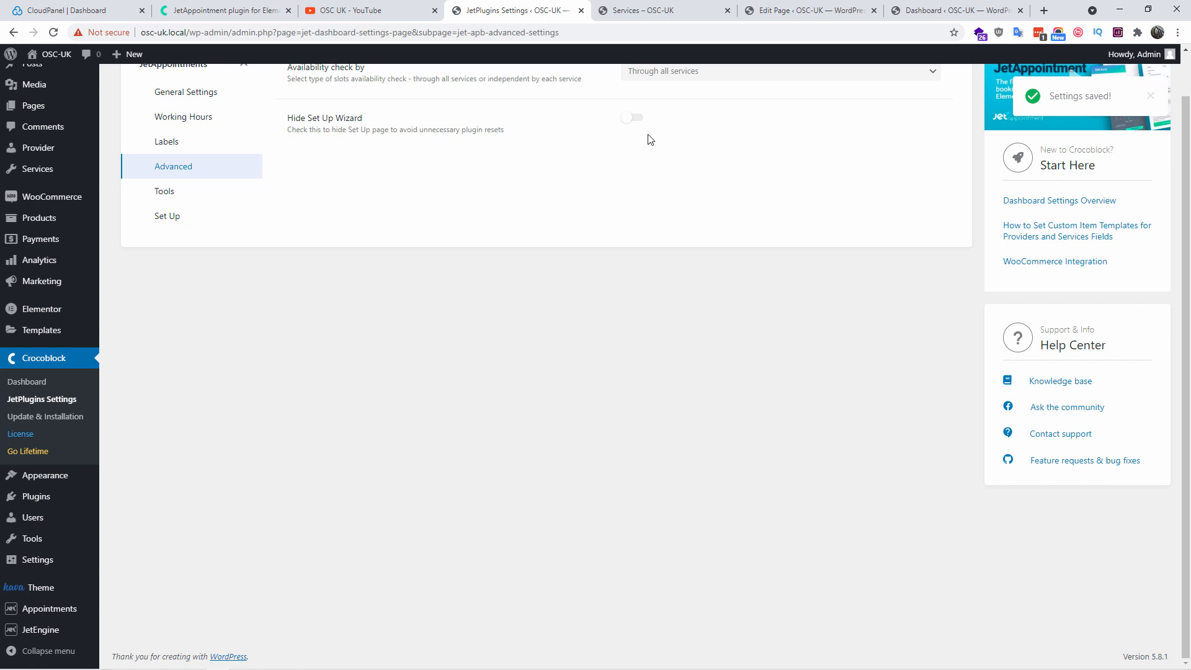
# Check the Tools settings, then view the empty Provider list
pyautogui.scroll(1, 529, 278)
pyautogui.click(153, 244)
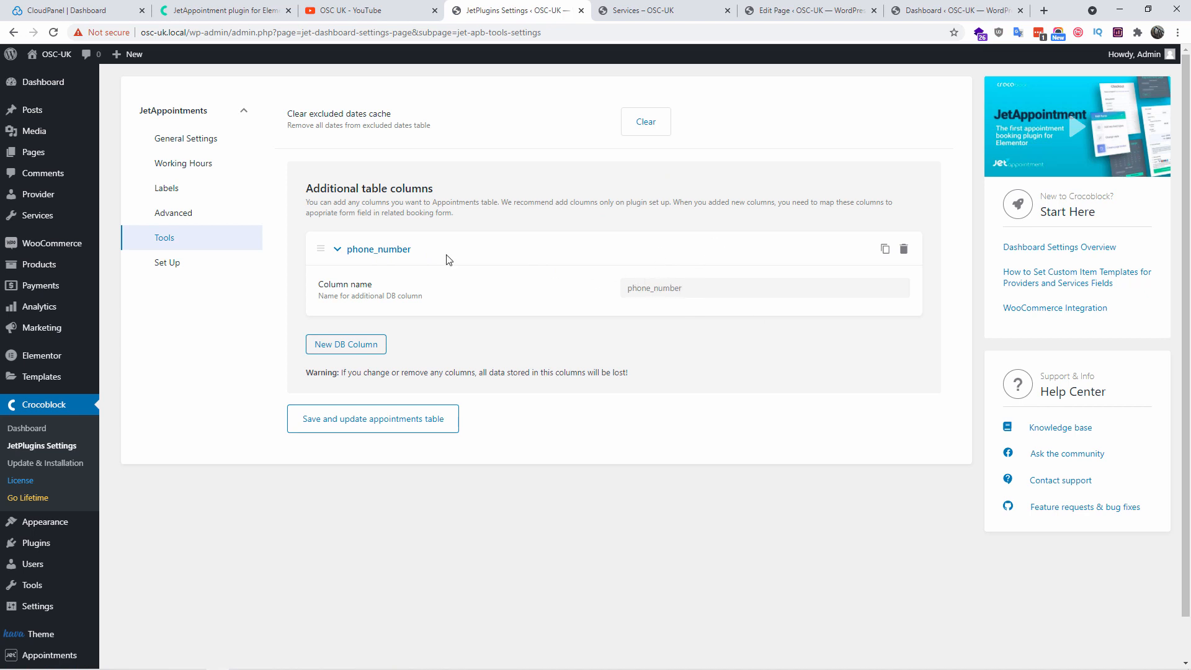
pyautogui.click(51, 202)
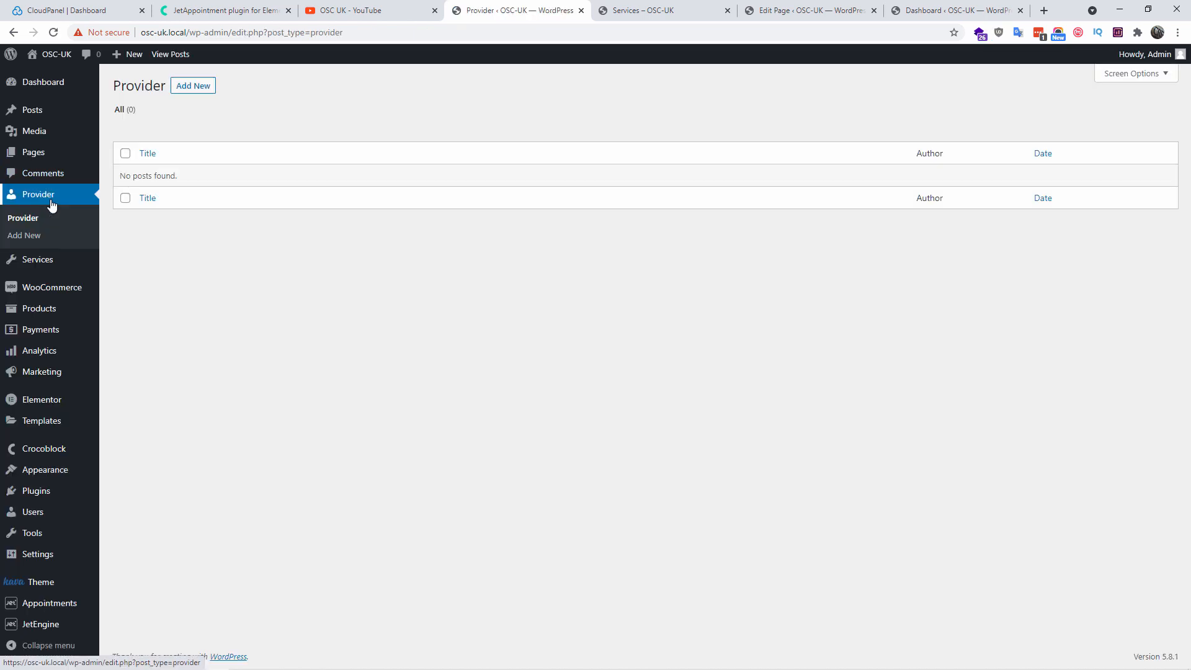
# Create a Provider titled Engineer with price per provider slot 15 and service Consultant
pyautogui.click(187, 92)
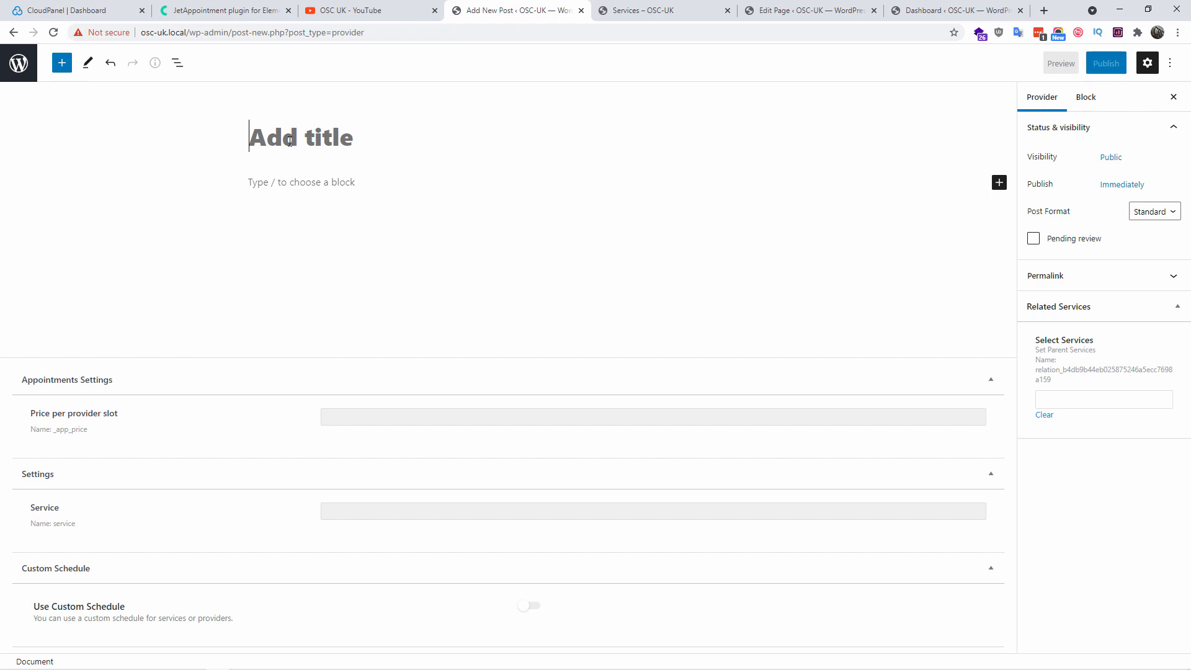
pyautogui.write('Engineer')
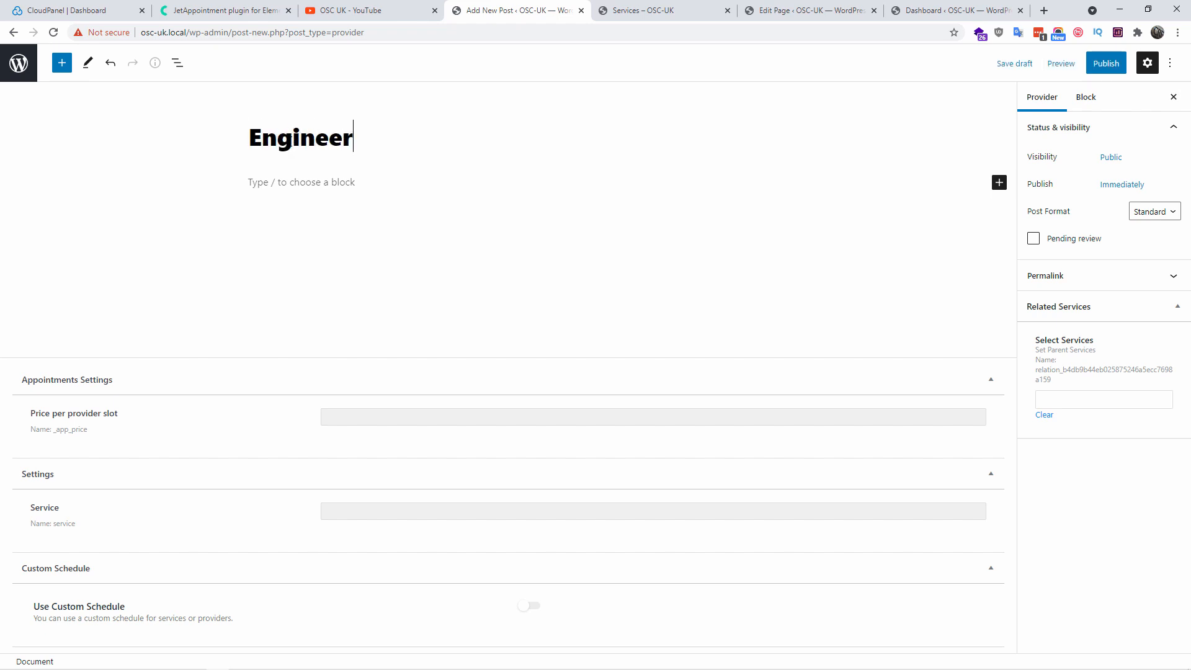
pyautogui.click(380, 411)
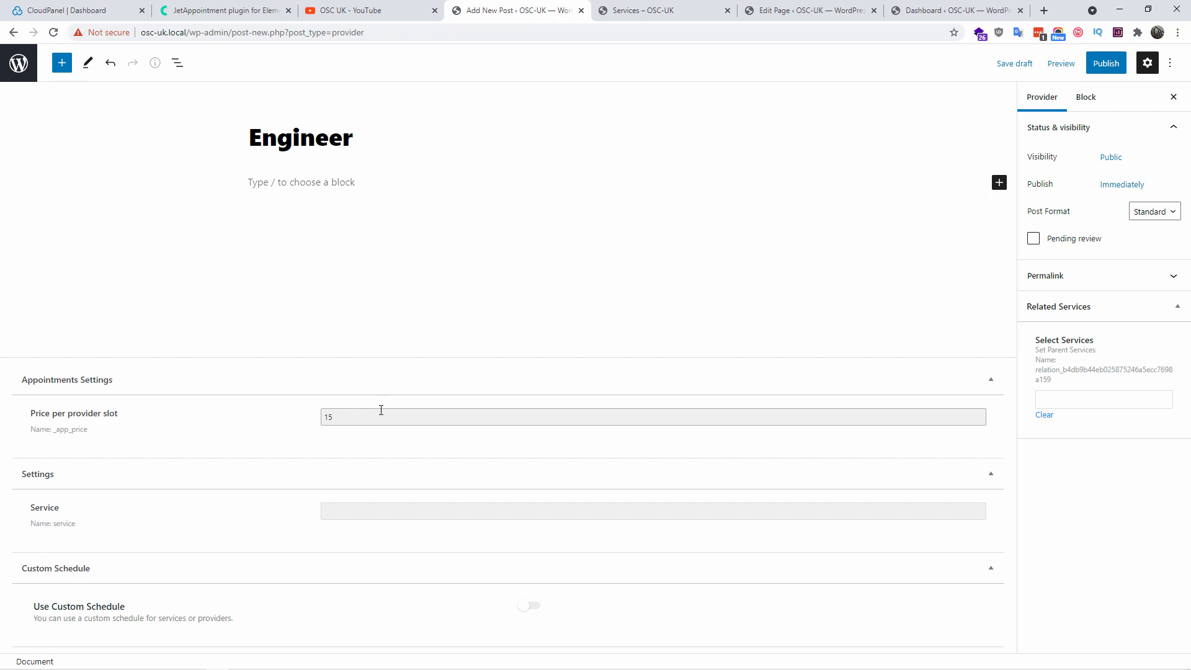
pyautogui.click(345, 517)
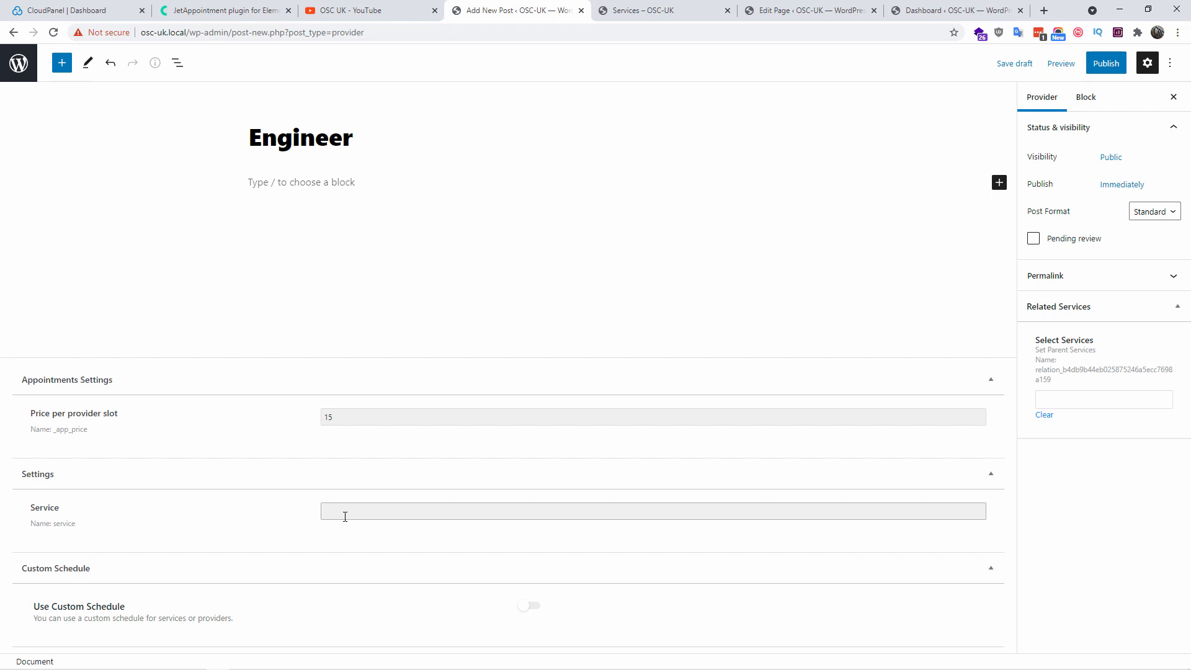
pyautogui.write('Web D')
pyautogui.press('BackSpace')
pyautogui.press('BackSpace')
pyautogui.write('Consultan')
# Switch on the Engineer provider's custom schedule and save it as a draft
pyautogui.click(531, 608)
pyautogui.scroll(-2, 530, 610)
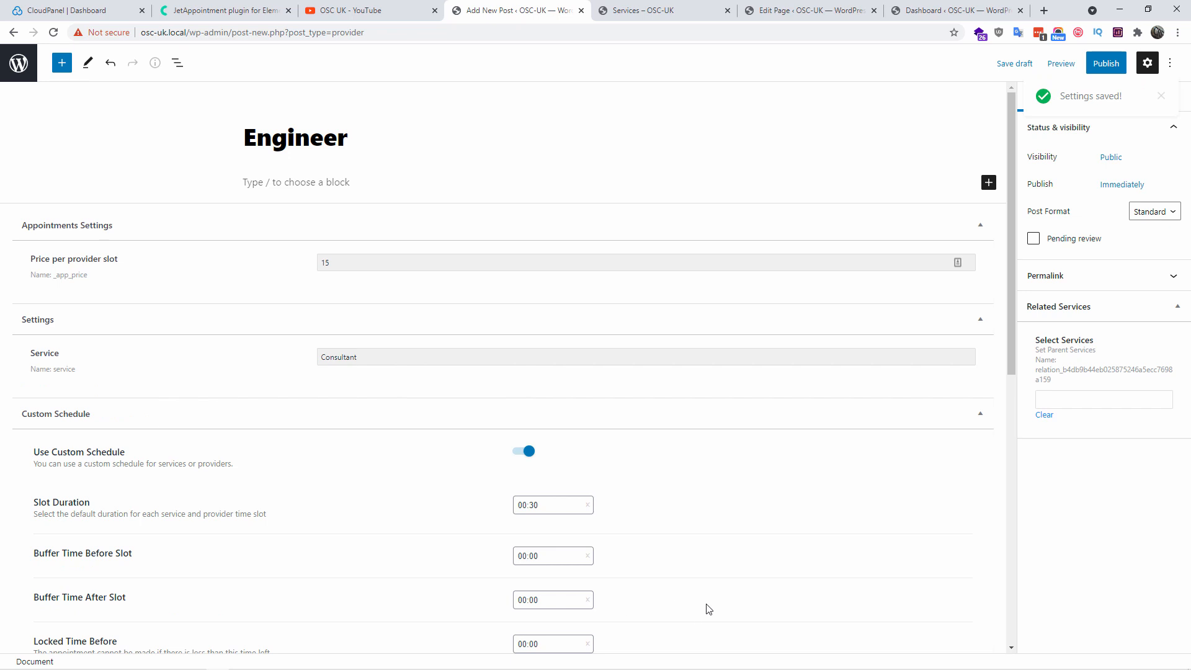
pyautogui.scroll(-4, 748, 557)
pyautogui.scroll(4, 747, 556)
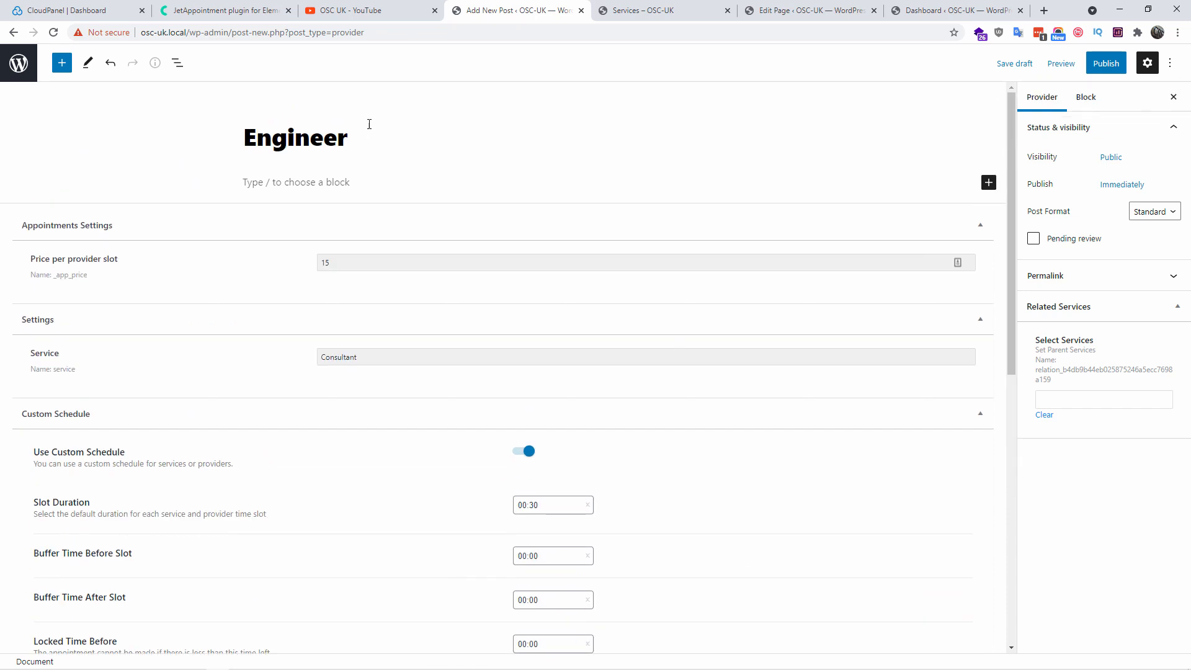
pyautogui.scroll(-3, 651, 350)
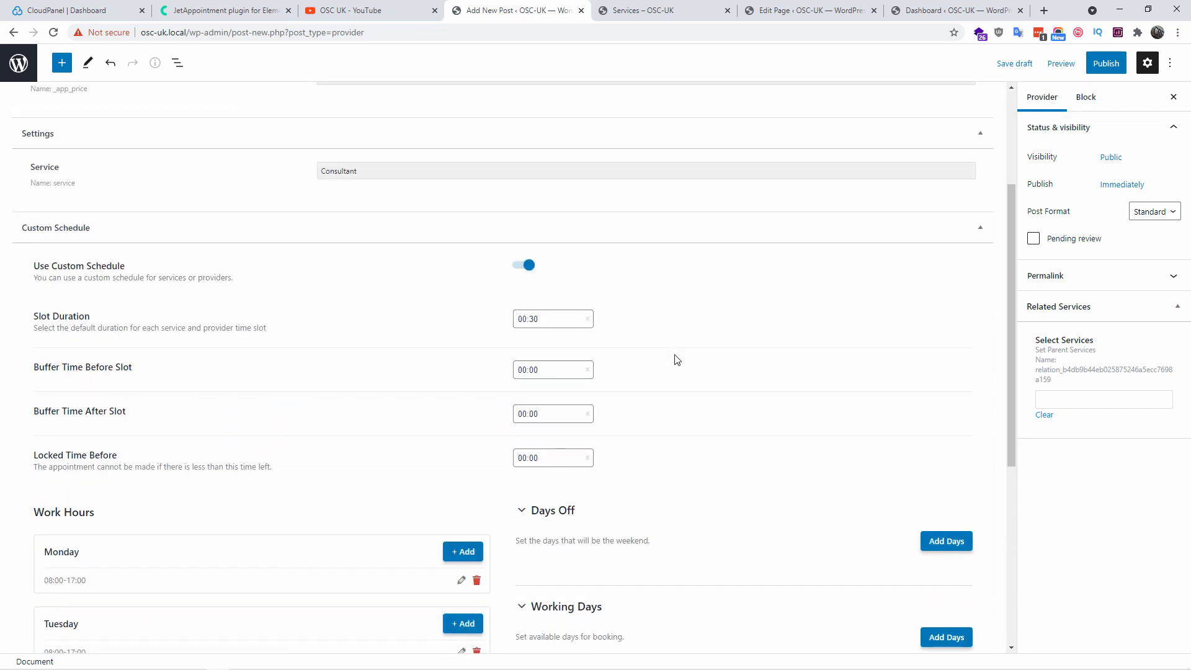
pyautogui.hotkey('ctrl', 's')
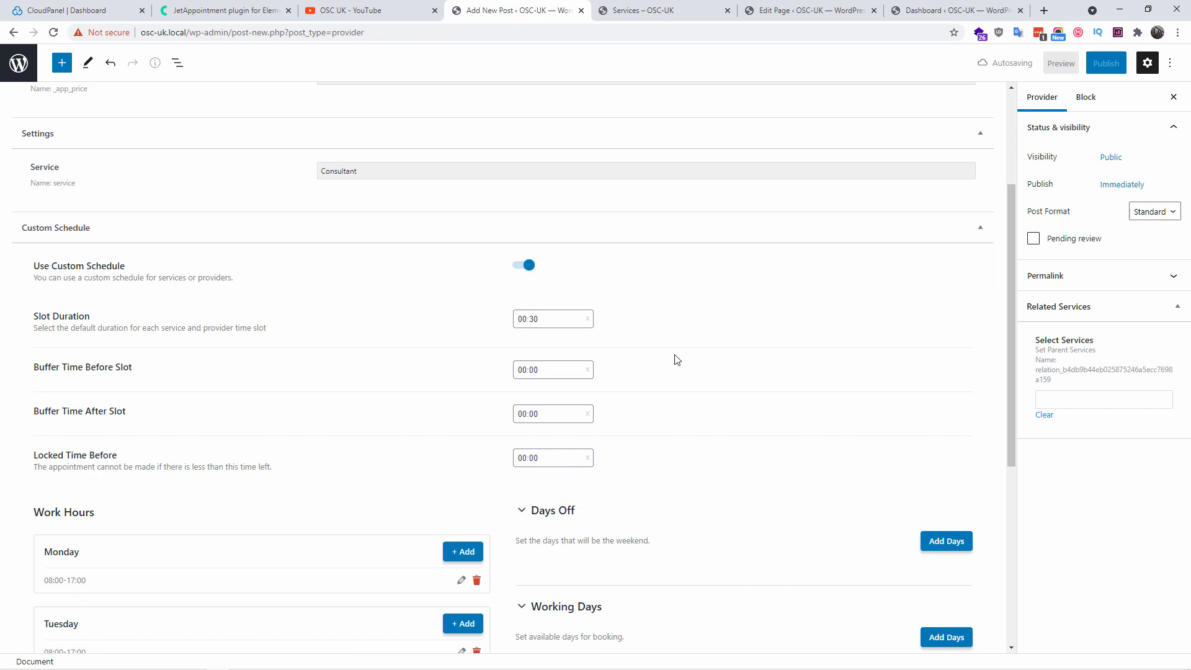
pyautogui.scroll(-5, 678, 359)
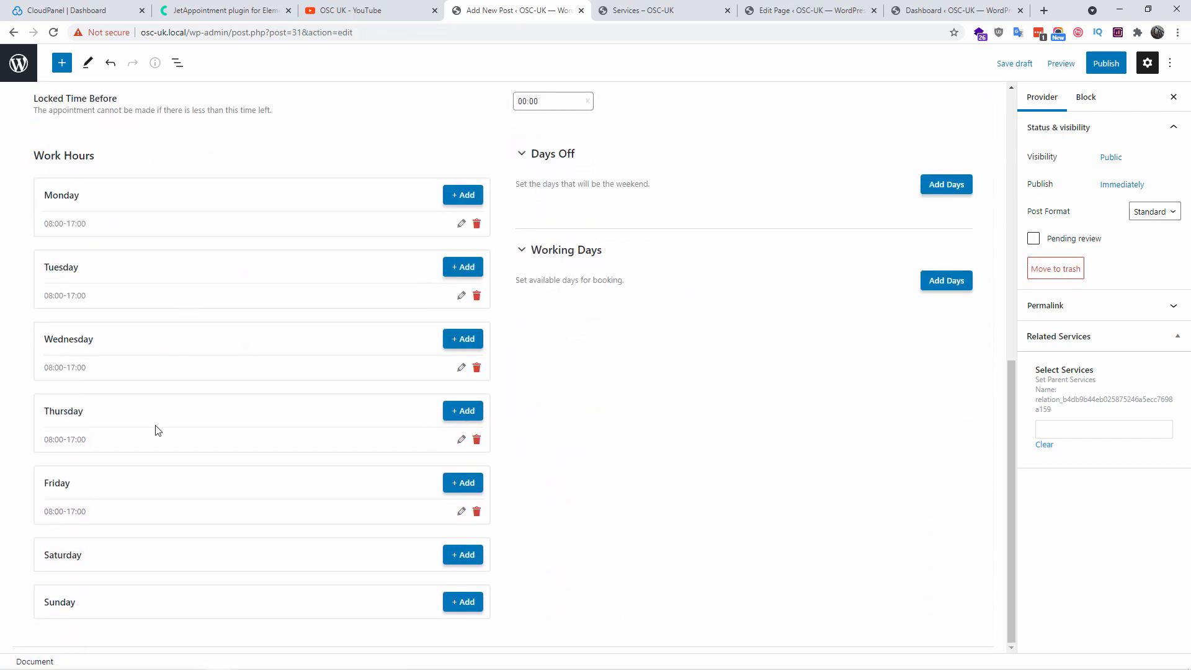
pyautogui.scroll(9, 316, 475)
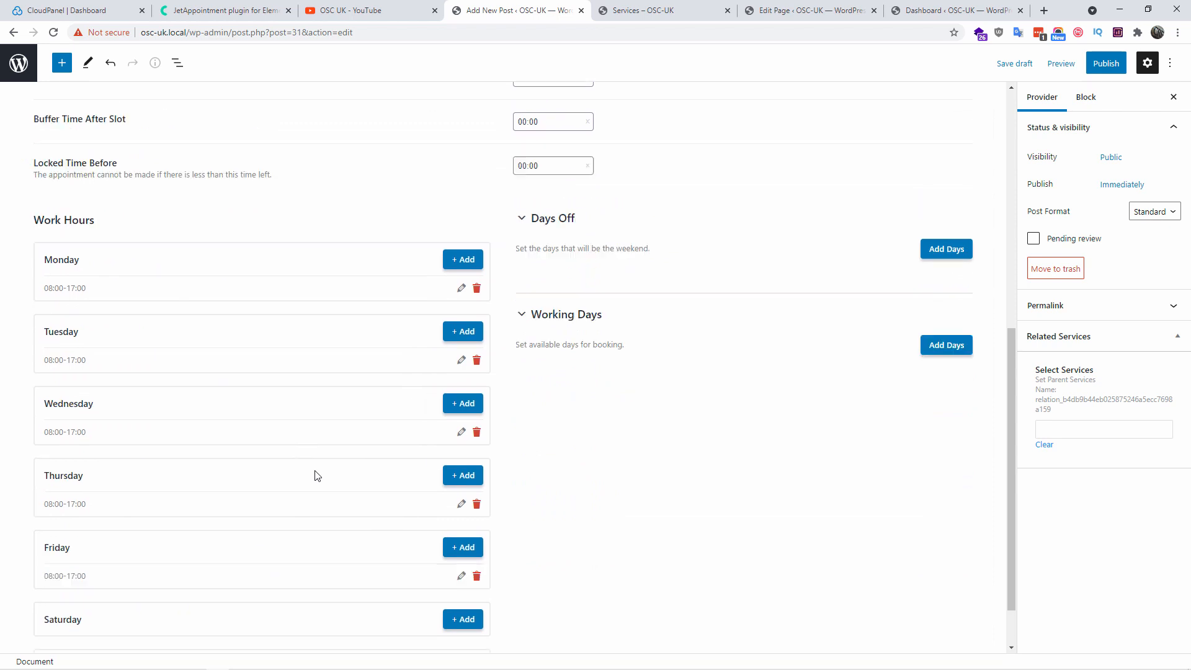
pyautogui.scroll(-4, 333, 415)
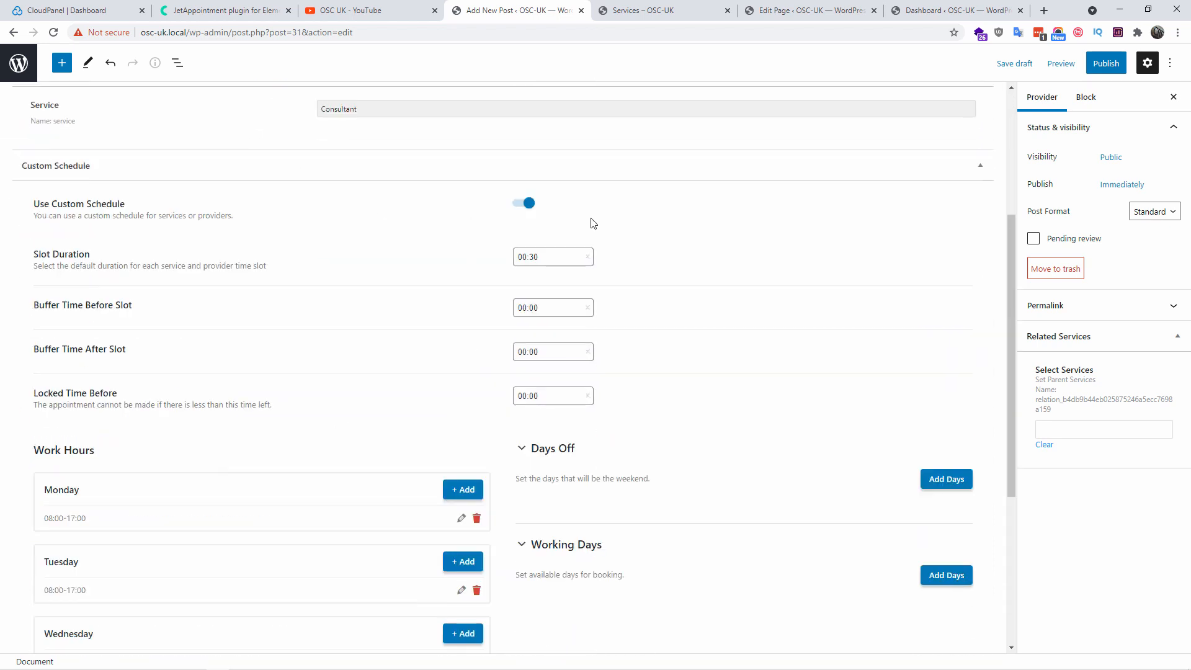
# Set the custom schedule's Slot Duration to 00:15
pyautogui.click(560, 258)
pyautogui.scroll(3, 558, 304)
pyautogui.scroll(5, 555, 310)
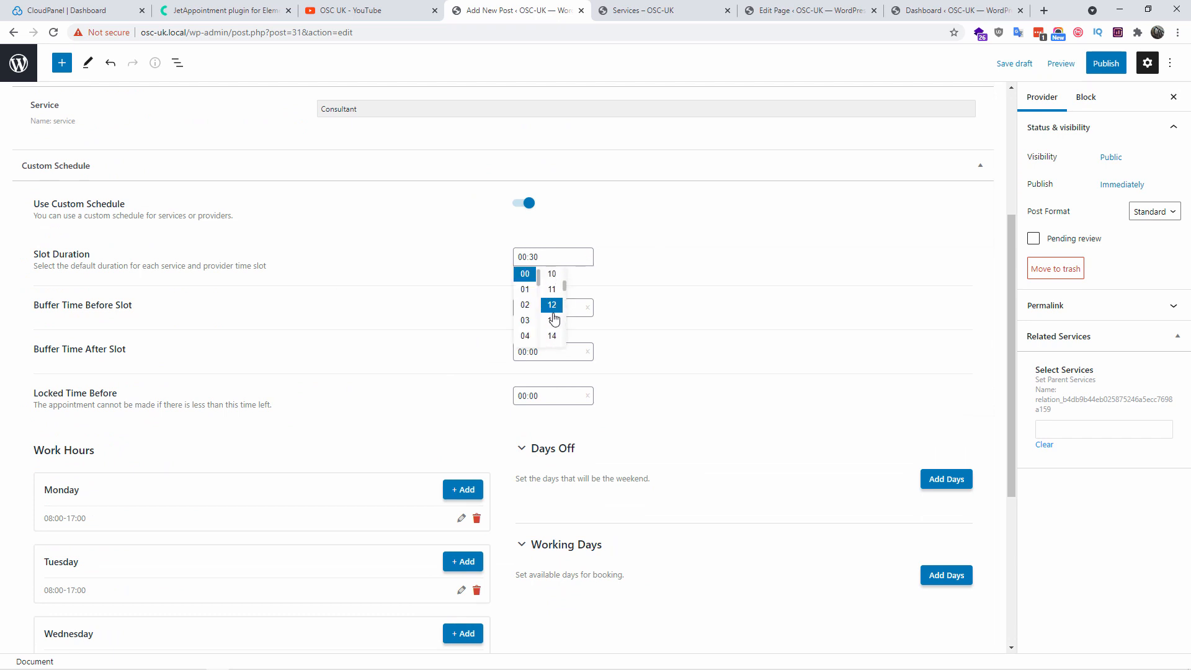
pyautogui.scroll(-4, 554, 319)
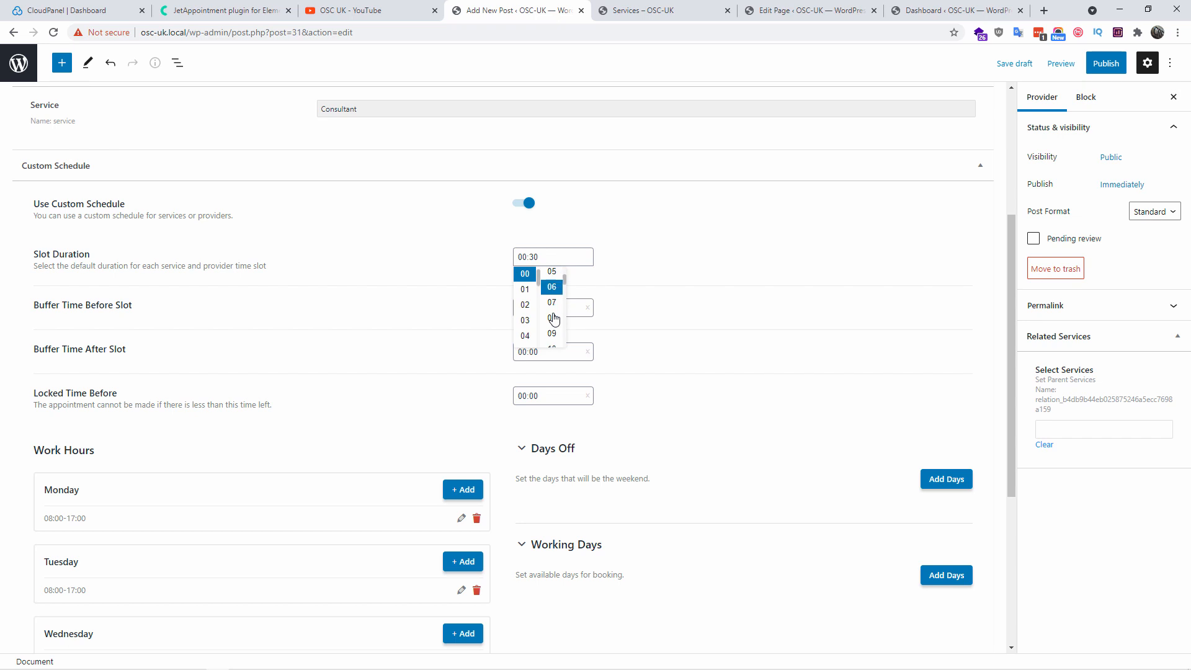
pyautogui.click(554, 319)
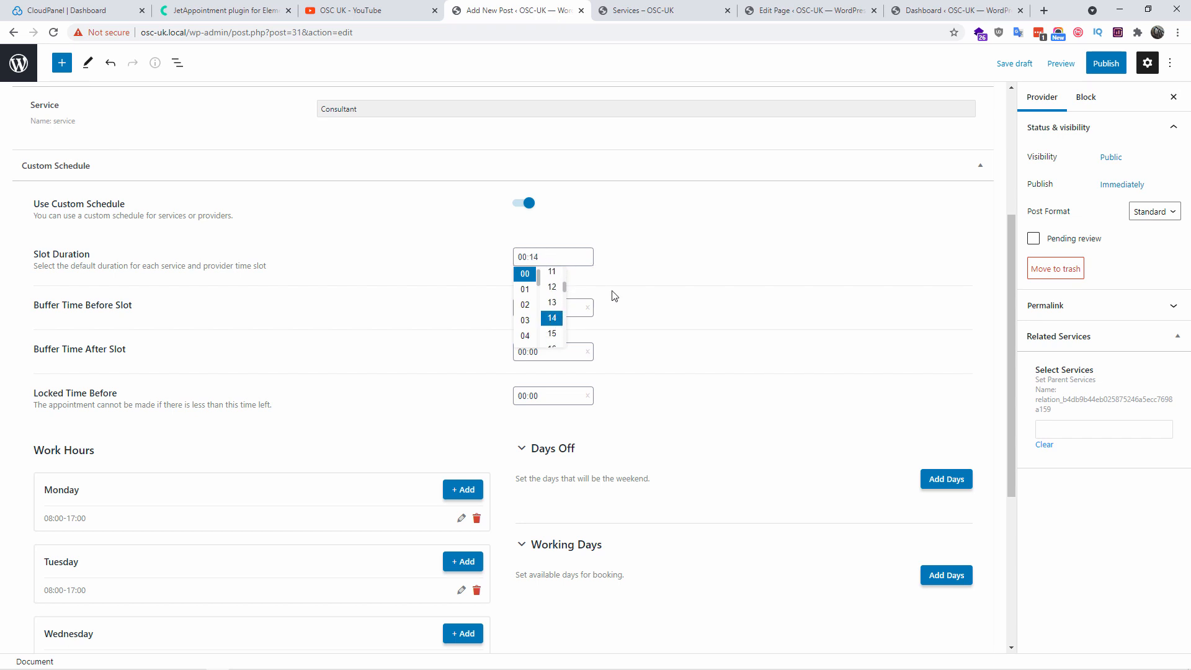
pyautogui.click(728, 256)
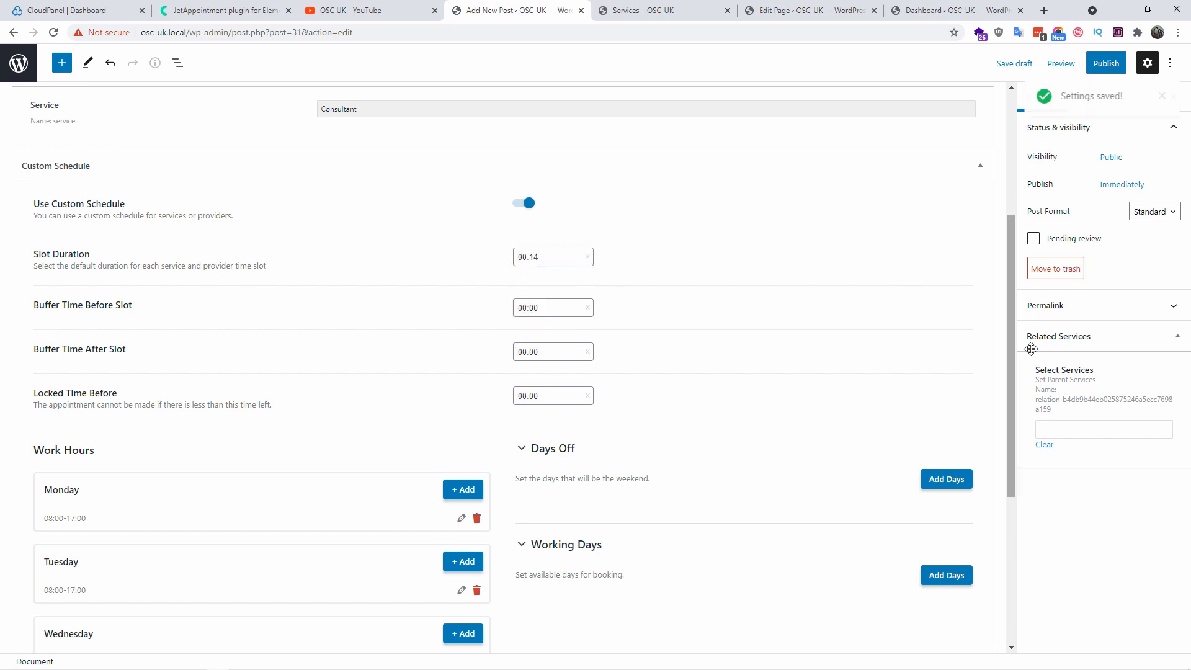
pyautogui.scroll(4, 1011, 289)
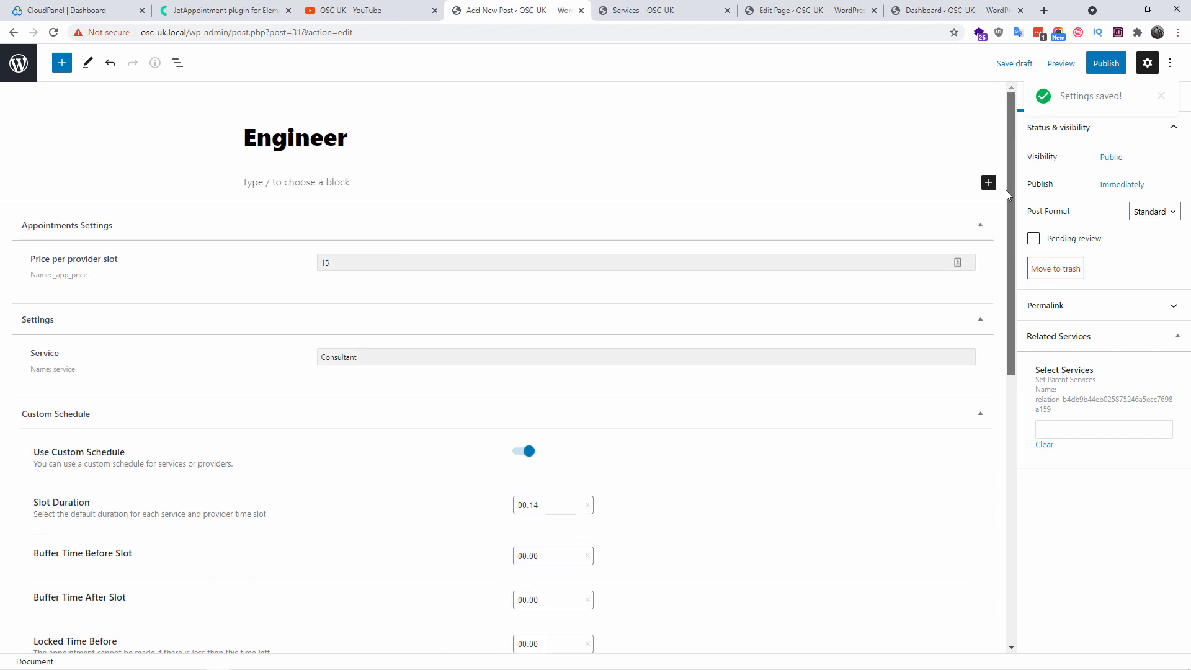
pyautogui.scroll(-1, 682, 472)
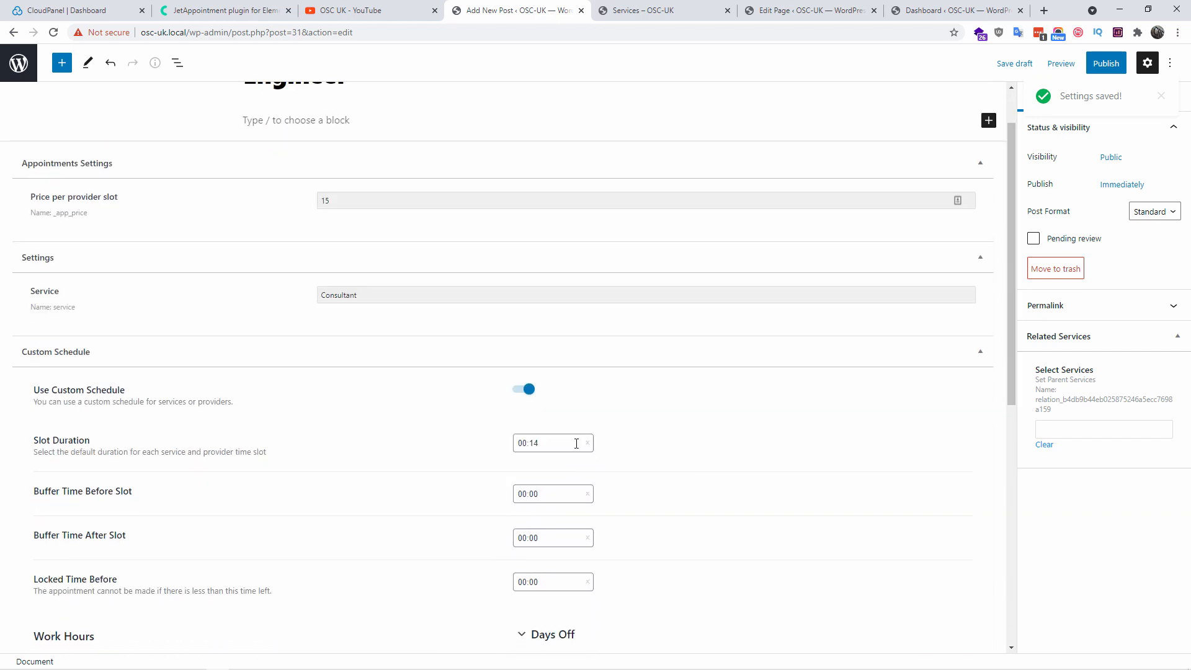
pyautogui.click(576, 443)
pyautogui.click(552, 475)
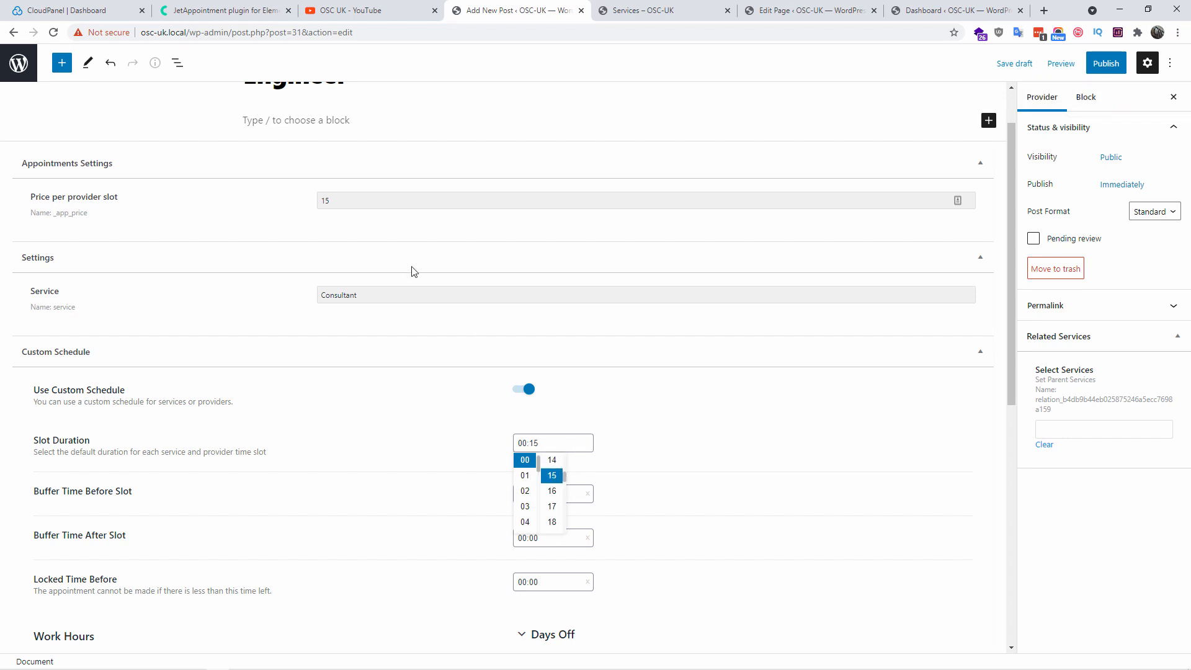
pyautogui.click(679, 447)
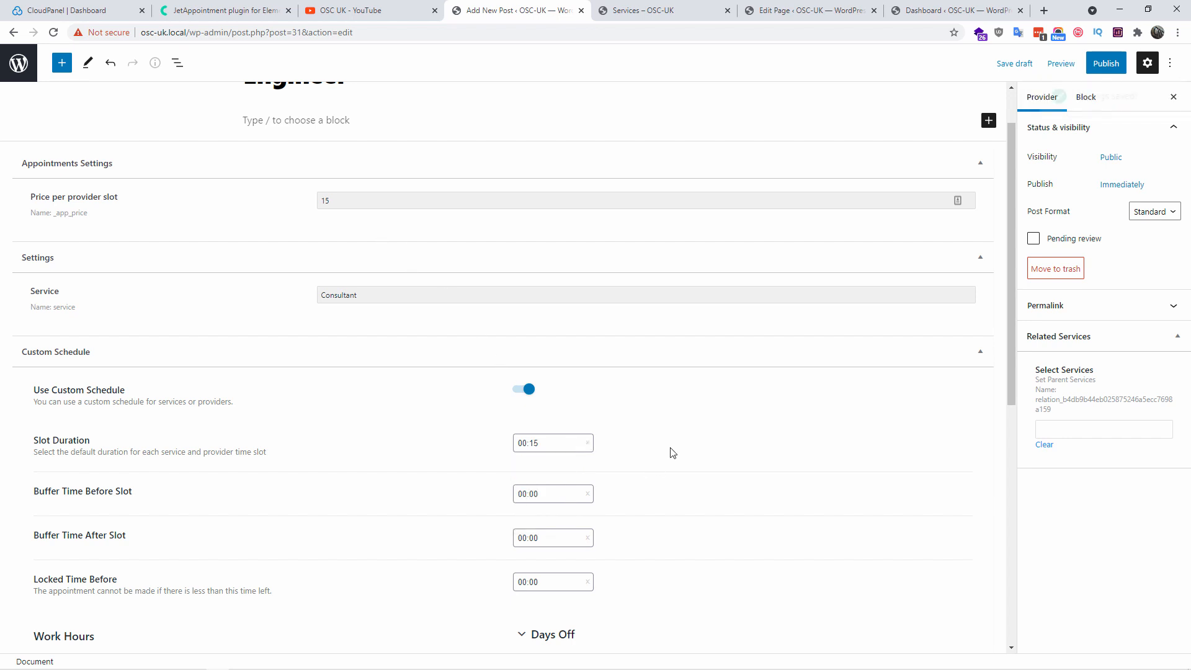
pyautogui.scroll(-2, 704, 428)
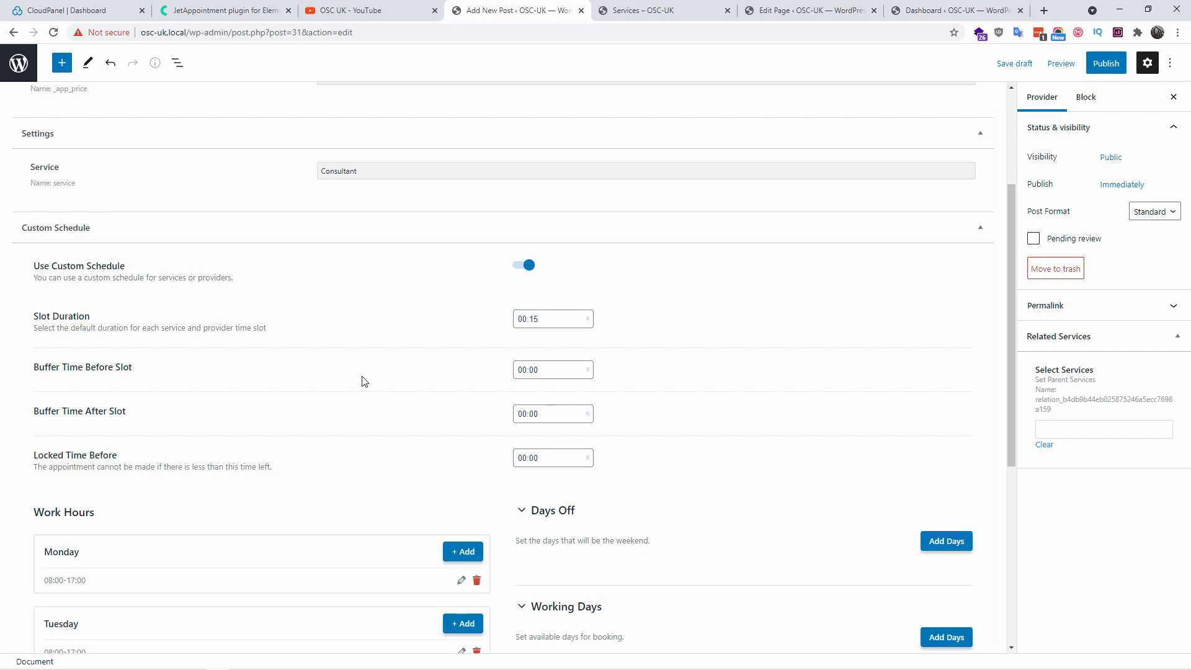
# Set Buffer Time After Slot to 00:20
pyautogui.click(553, 414)
pyautogui.scroll(-2, 524, 493)
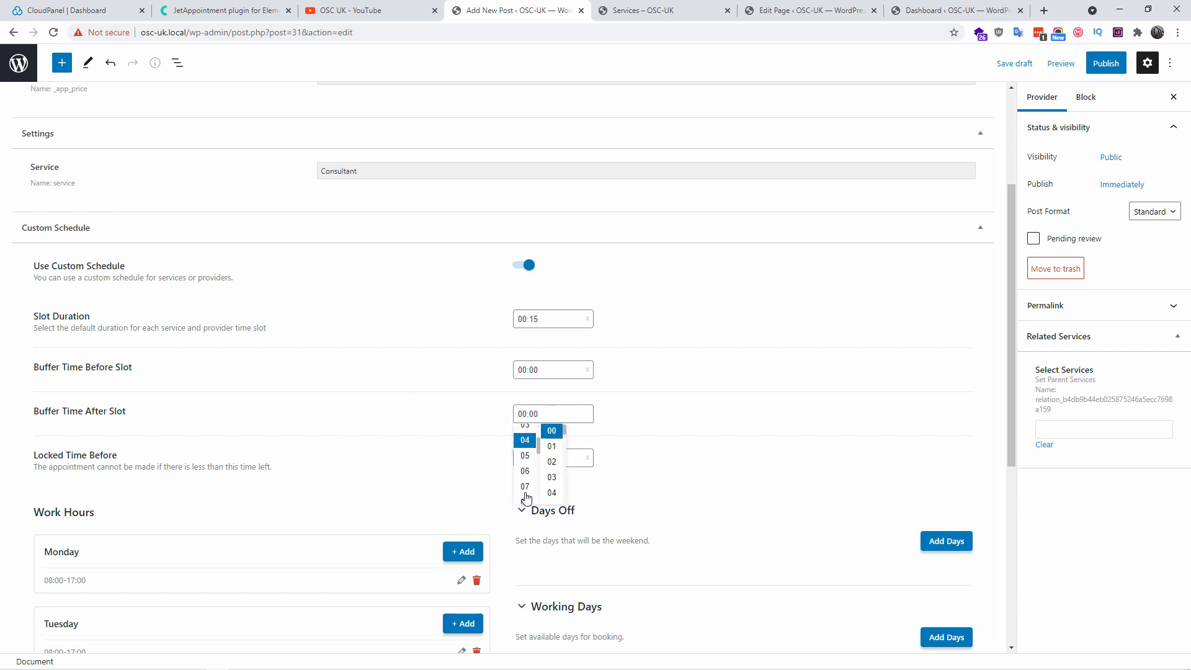
pyautogui.scroll(-2, 525, 492)
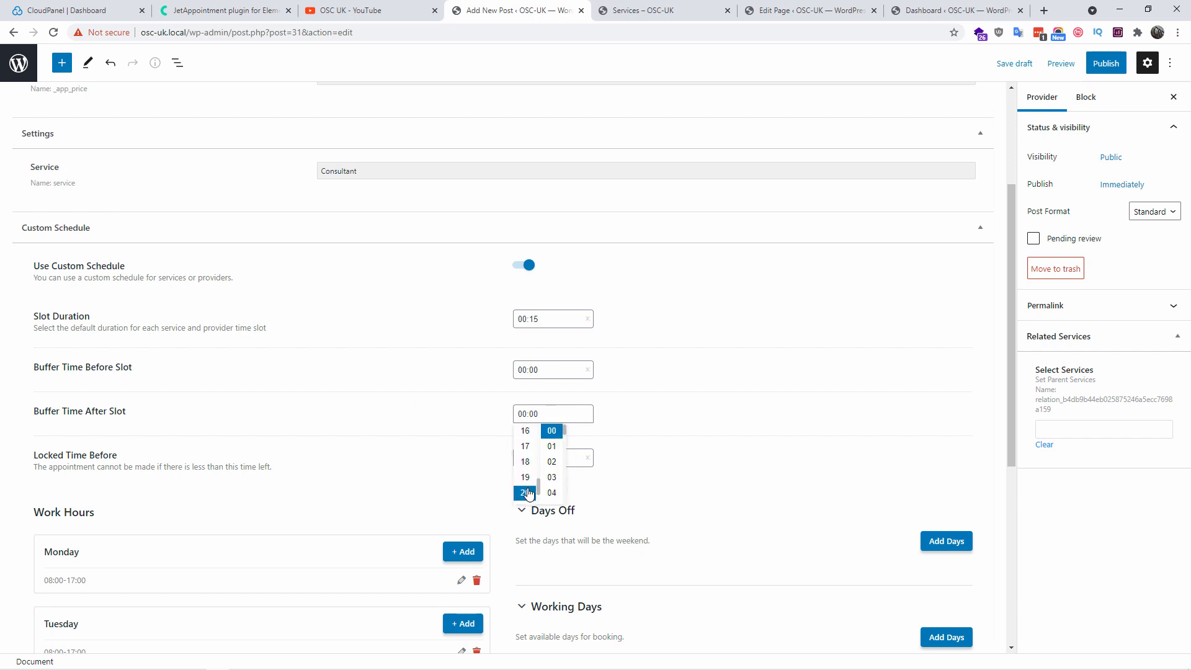
pyautogui.click(524, 493)
pyautogui.click(609, 400)
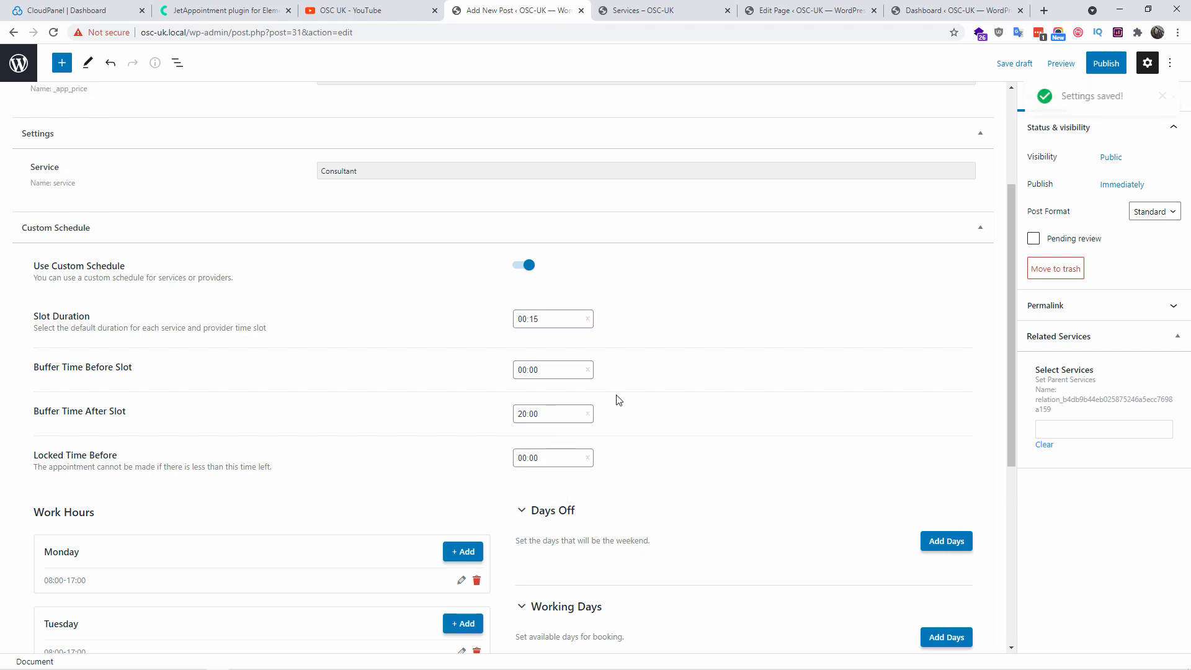
pyautogui.click(545, 416)
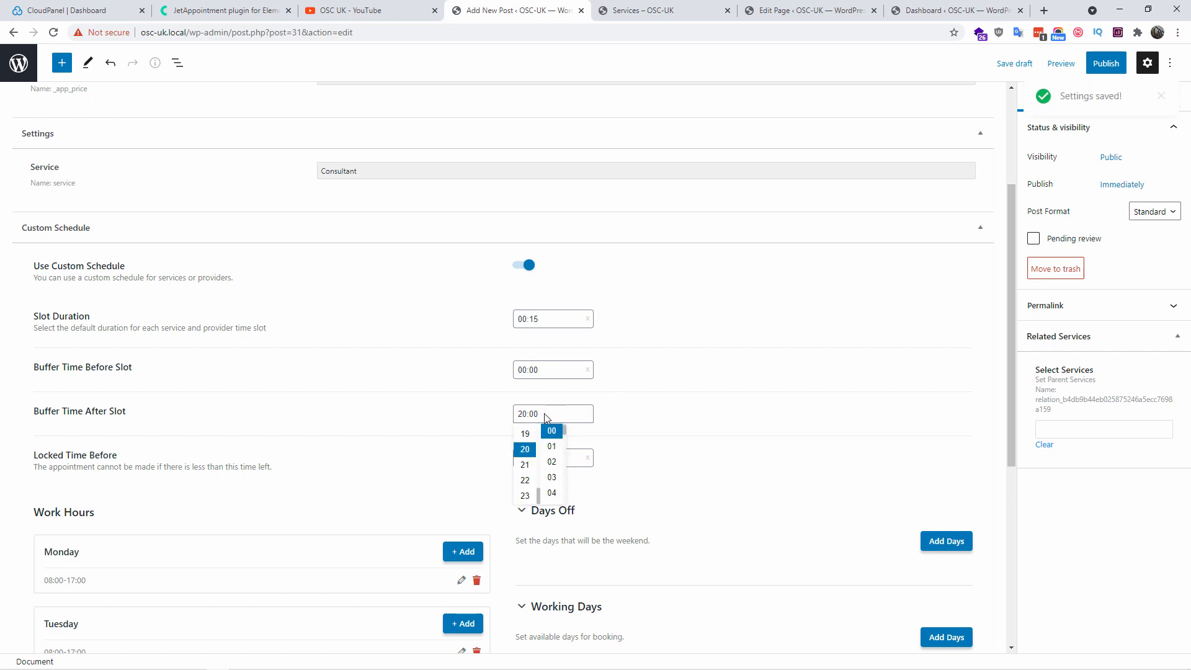
pyautogui.scroll(5, 535, 458)
pyautogui.click(527, 444)
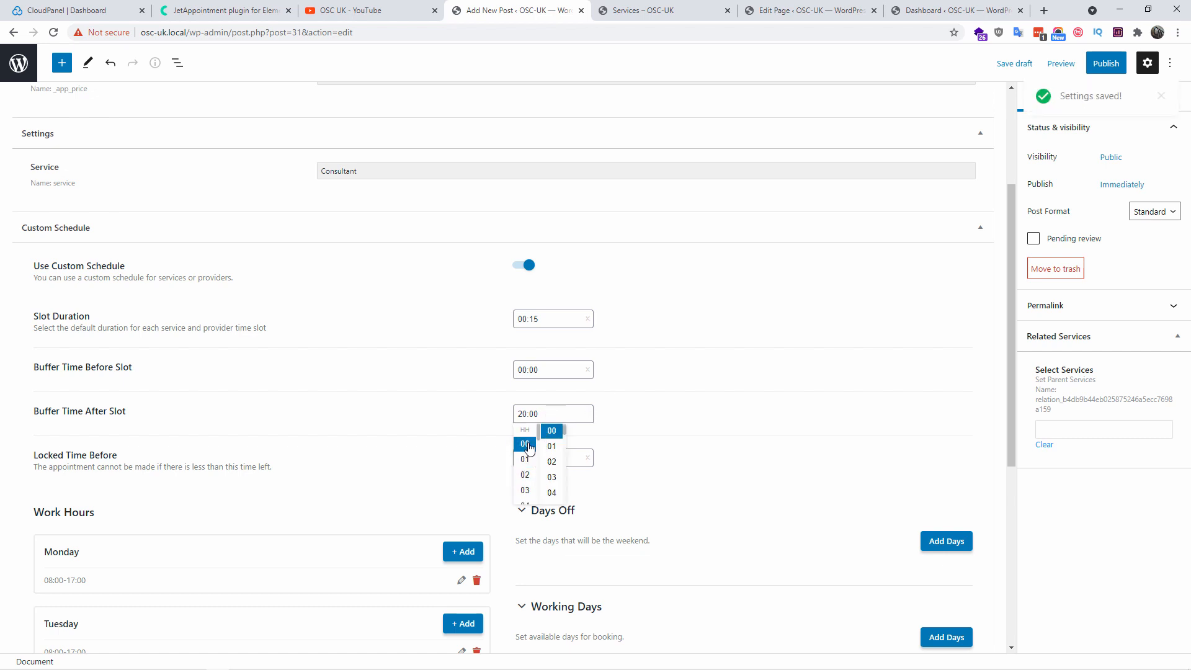
pyautogui.scroll(-5, 553, 478)
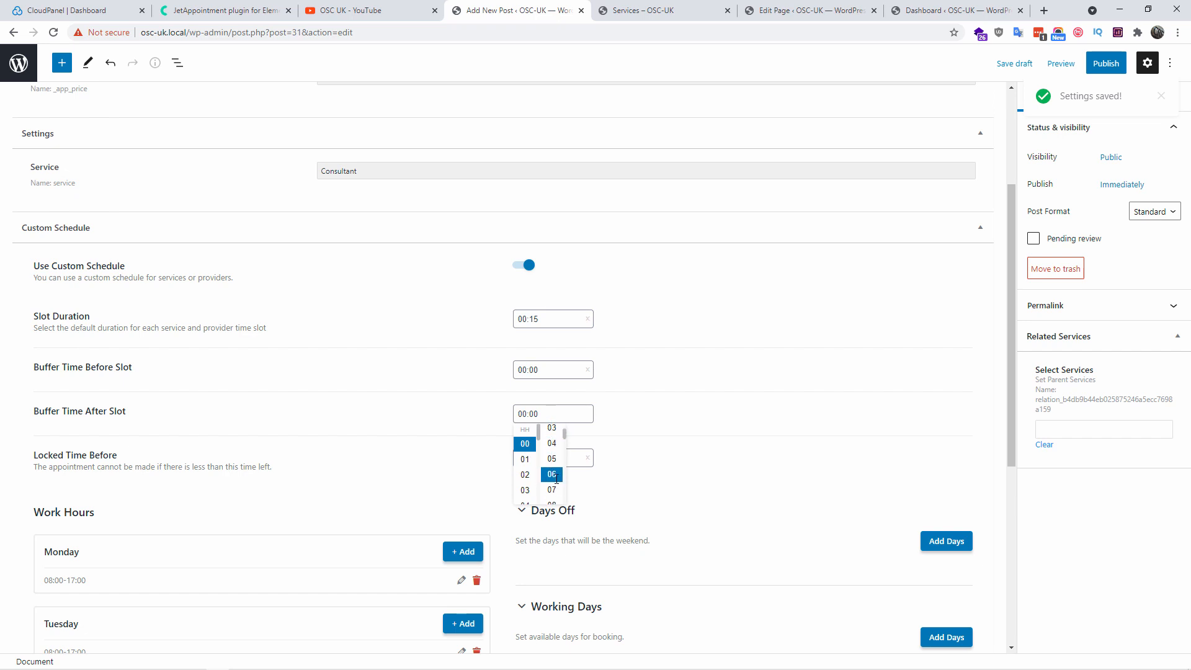
pyautogui.click(552, 495)
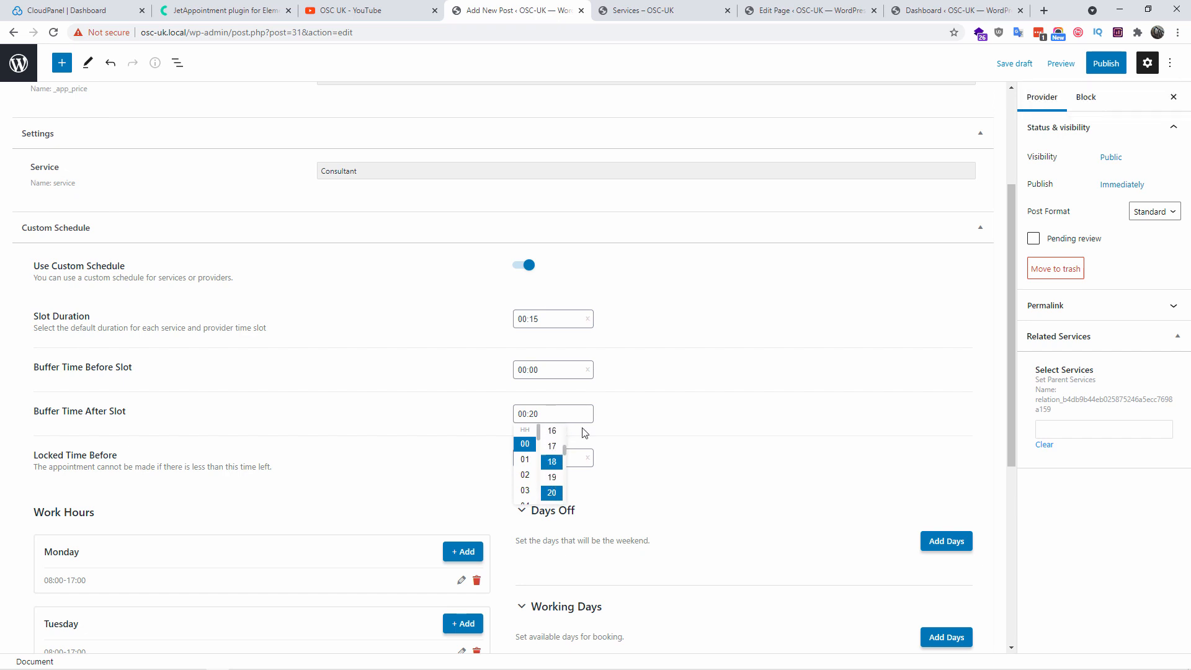
# Set Buffer Time Before Slot to 00:05
pyautogui.click(556, 368)
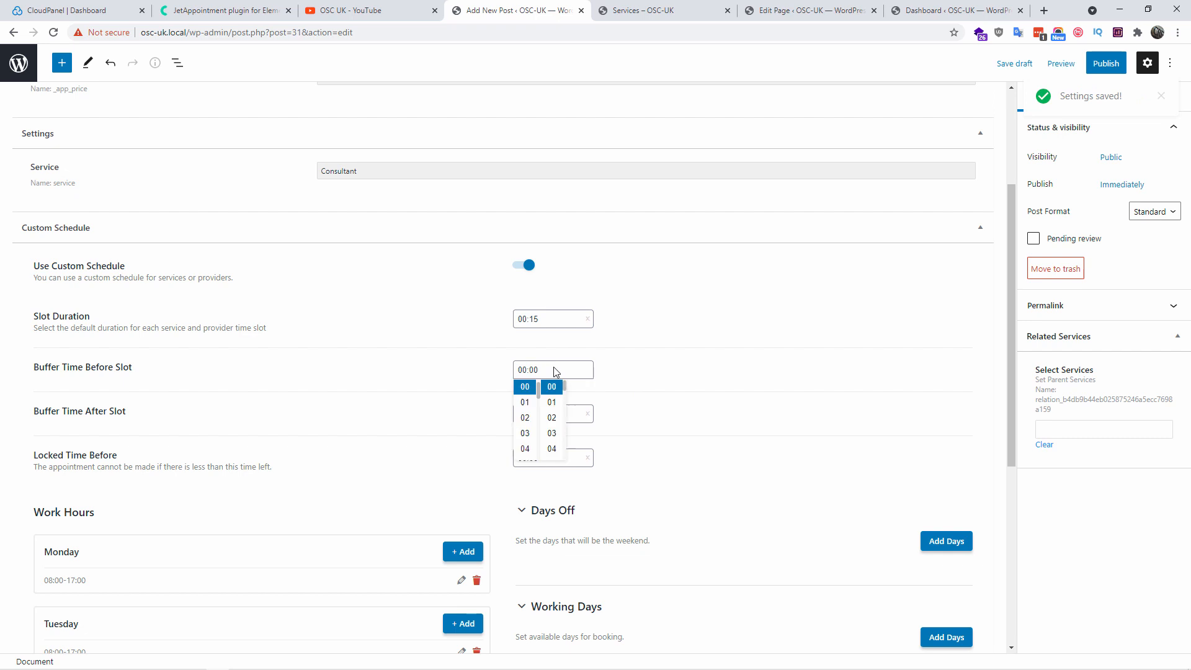
pyautogui.scroll(-1, 565, 452)
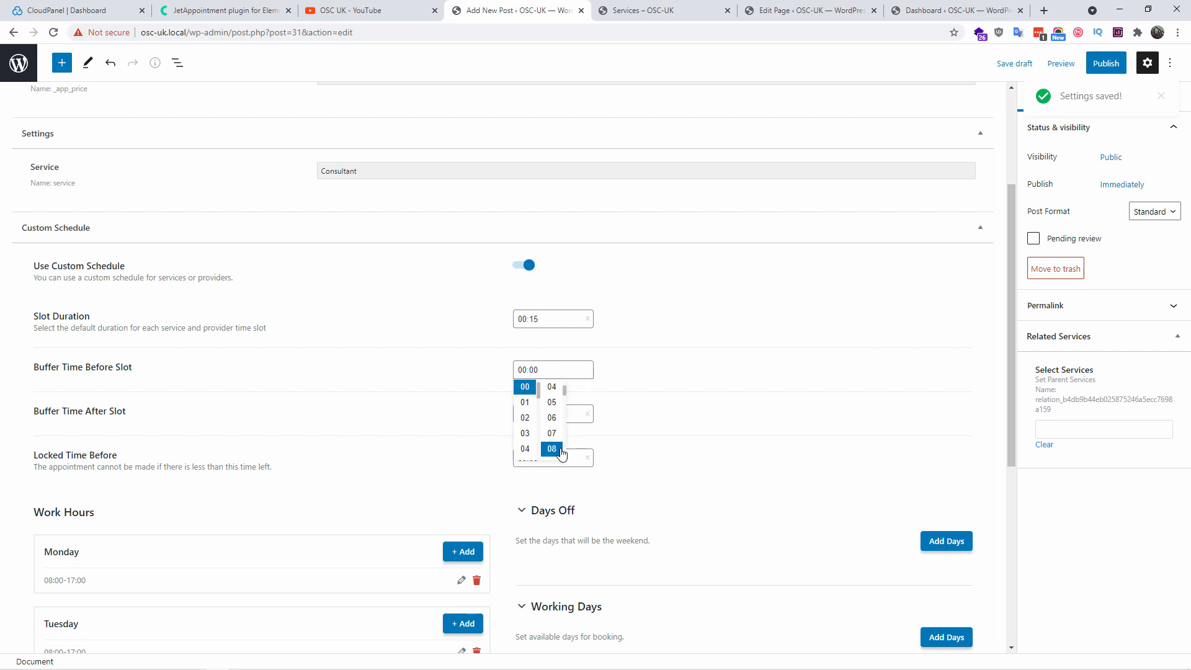
pyautogui.click(552, 402)
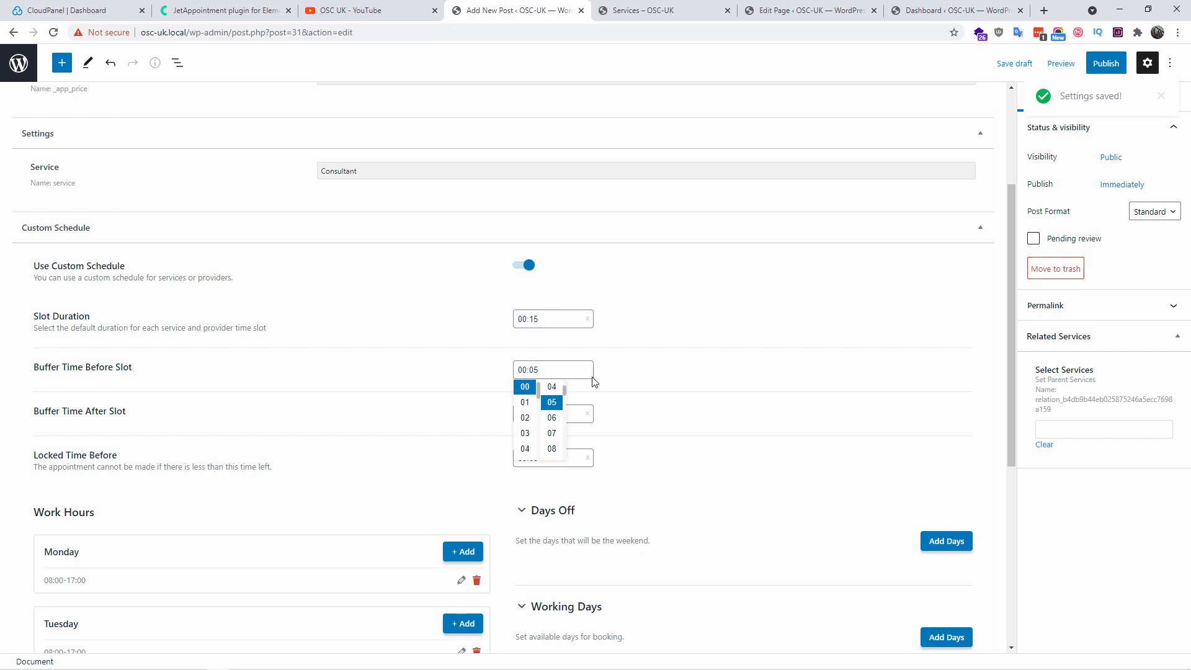
pyautogui.click(621, 370)
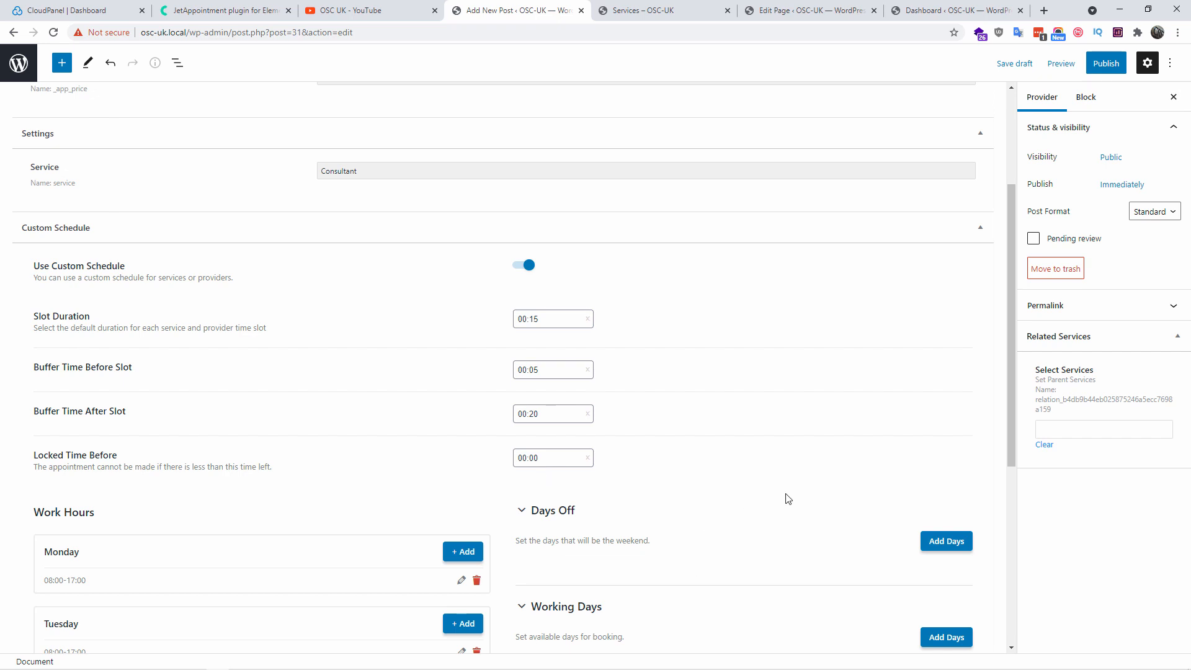
pyautogui.scroll(-2, 831, 489)
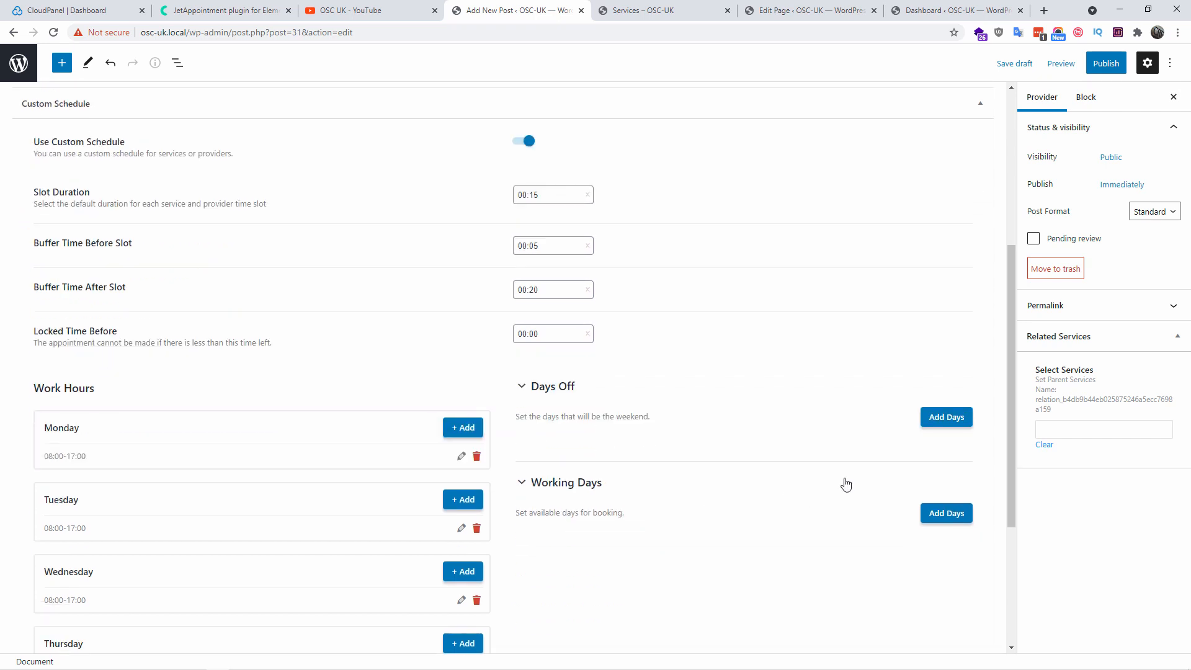
# Add a days-off period labelled Christmas Holiday starting 18 December 2021
pyautogui.click(957, 416)
pyautogui.click(634, 296)
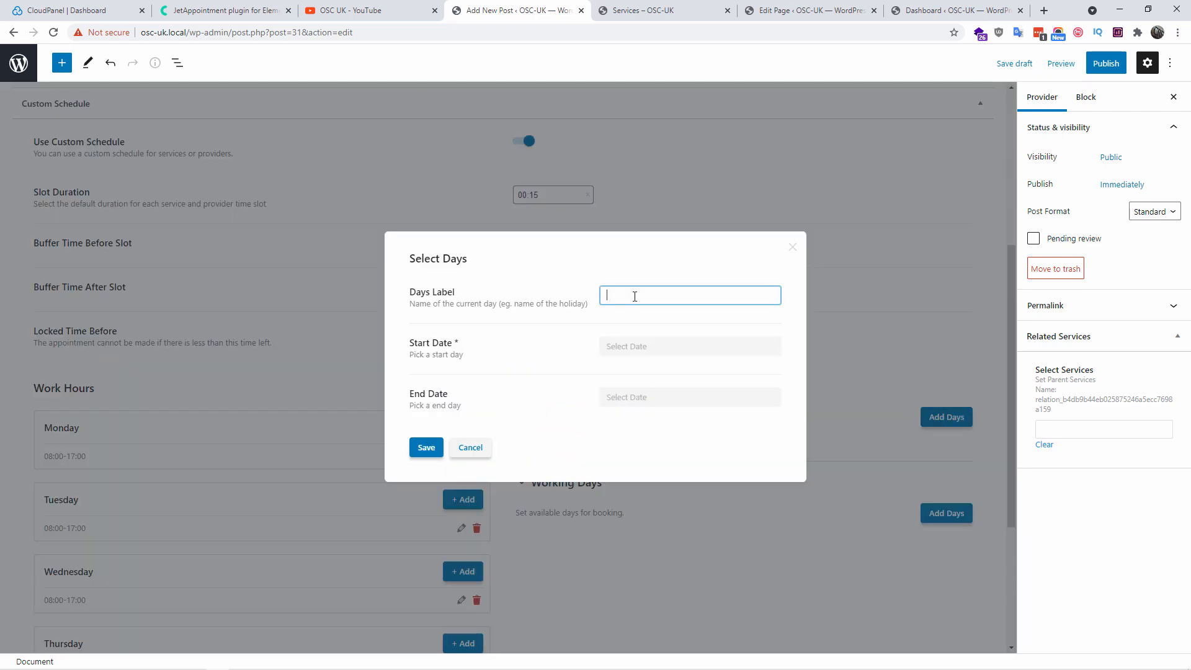
pyautogui.write('Christmas Holiday')
pyautogui.press('Tab')
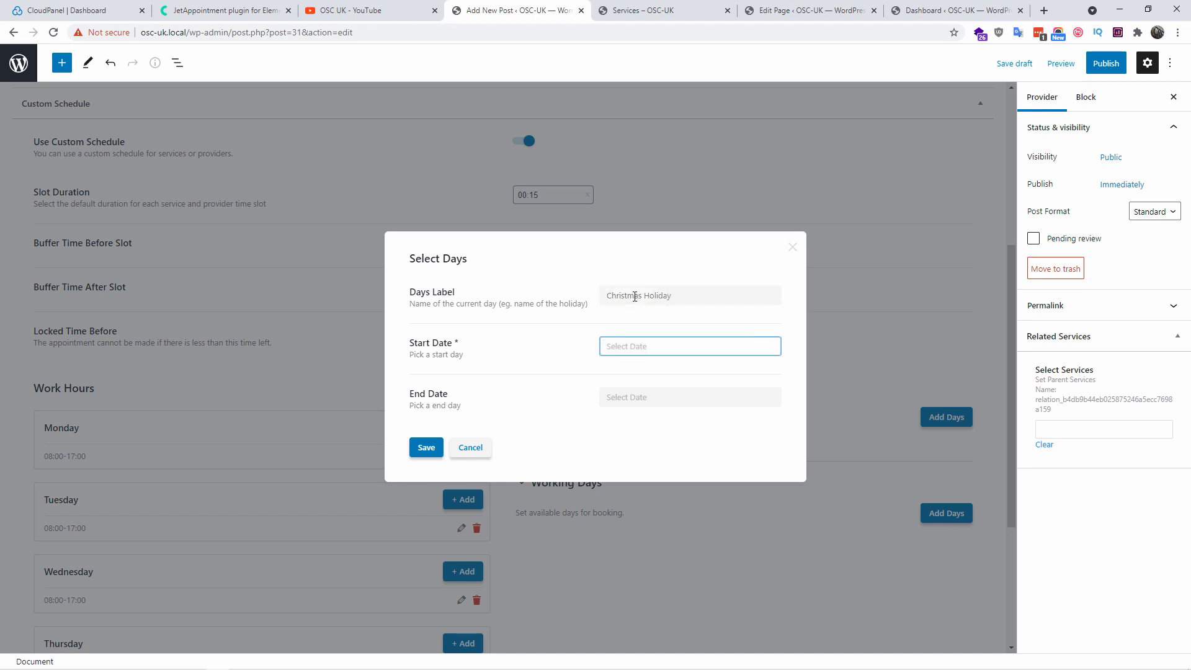
pyautogui.click(632, 345)
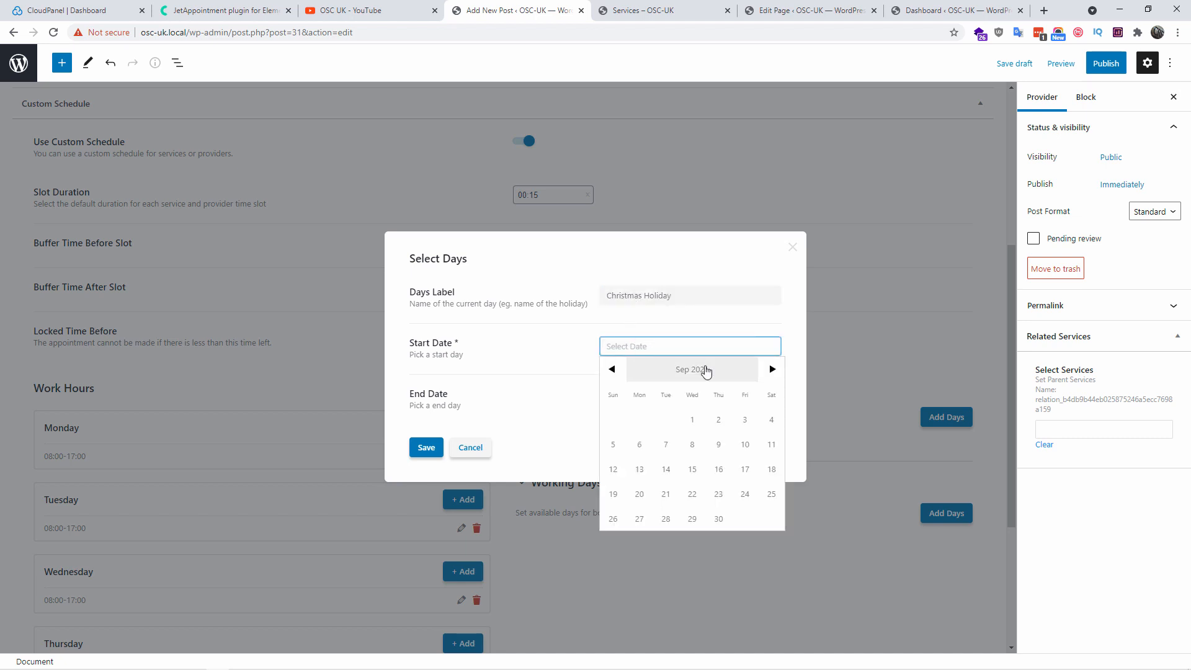
pyautogui.click(772, 369)
pyautogui.click(772, 369)
pyautogui.click(772, 369)
pyautogui.click(772, 369)
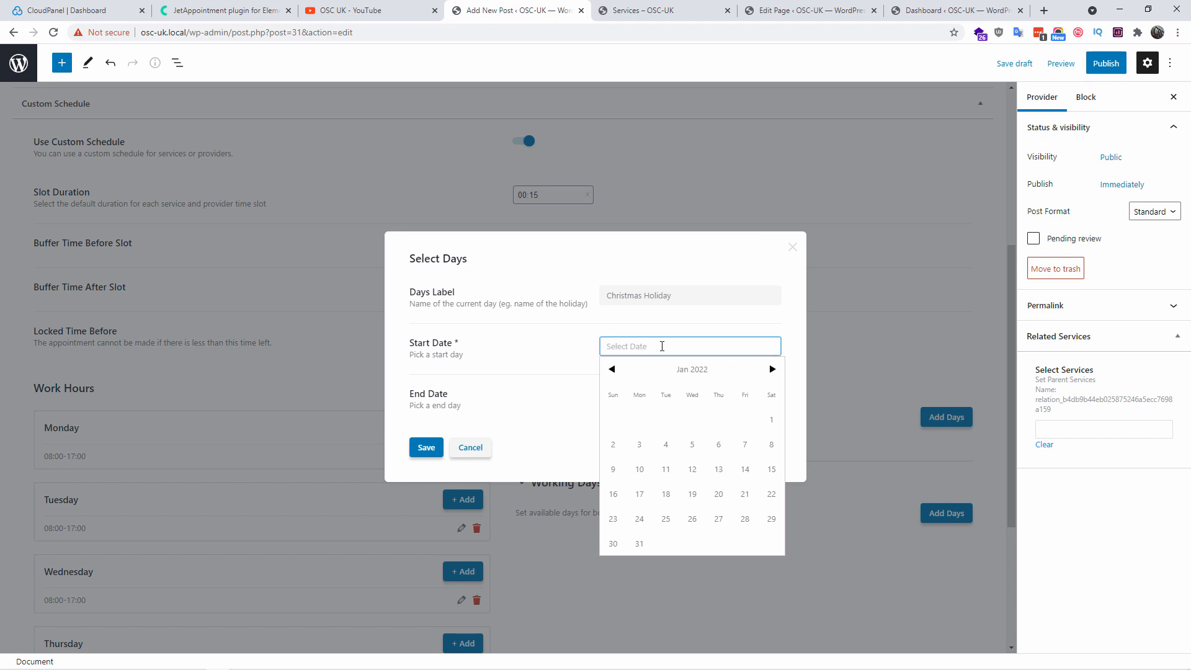
pyautogui.click(612, 369)
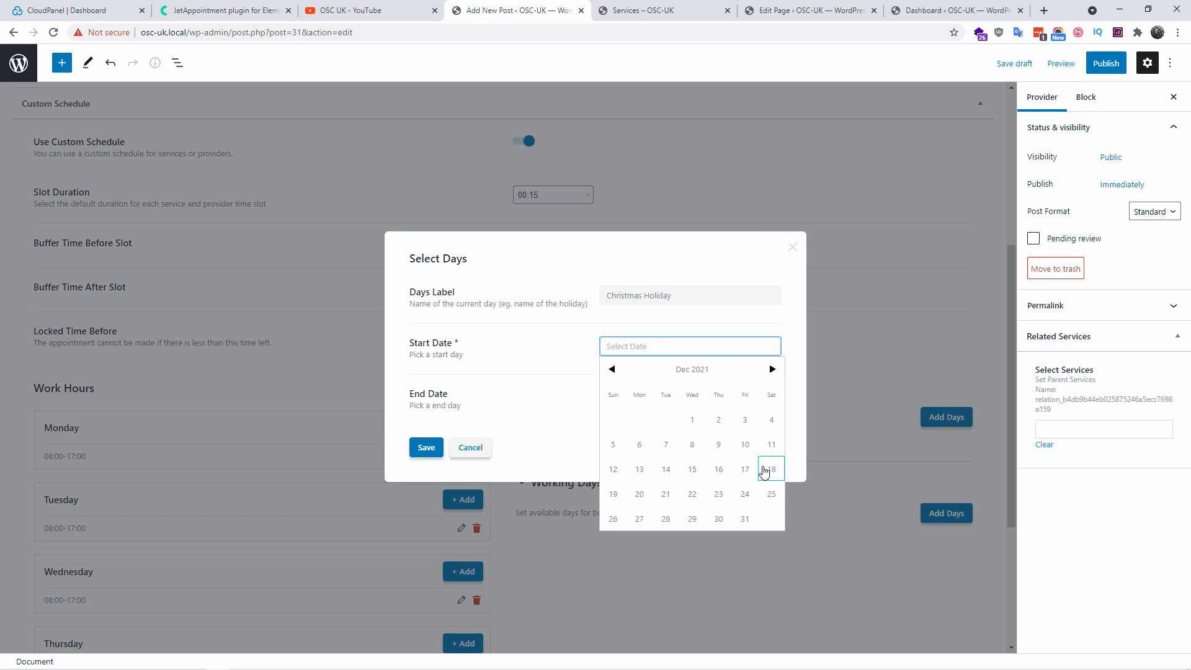
pyautogui.click(764, 470)
# Set the period's end date to 4 January 2022 and save it
pyautogui.click(699, 396)
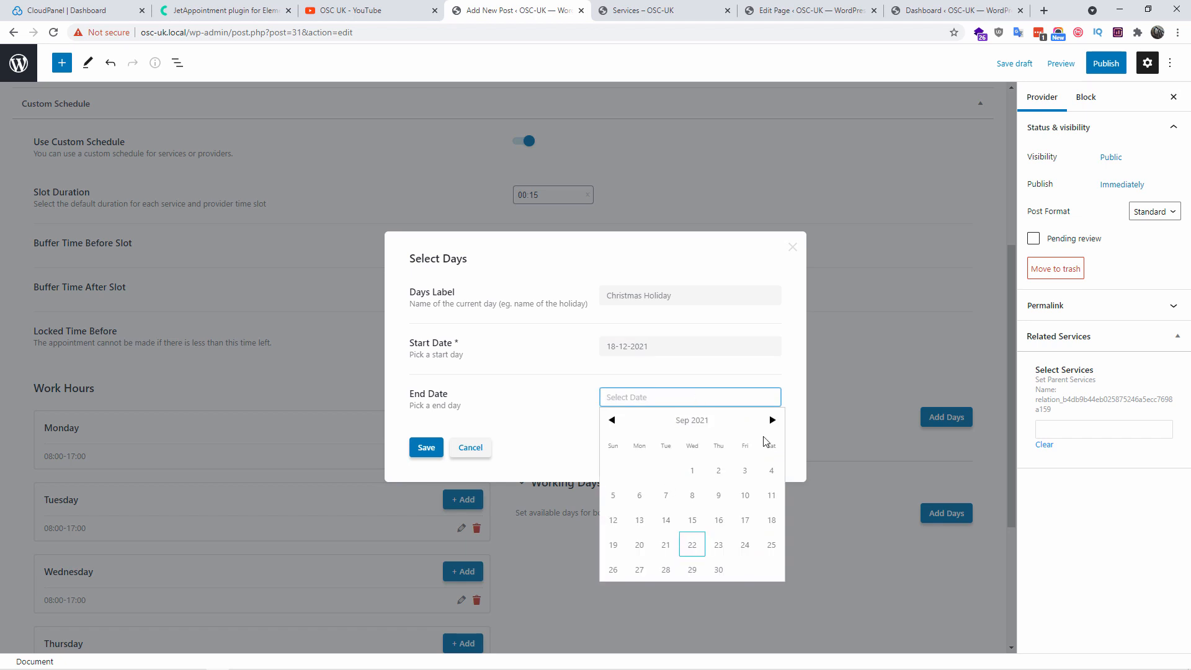
pyautogui.click(772, 420)
pyautogui.click(765, 427)
pyautogui.click(765, 427)
pyautogui.click(765, 427)
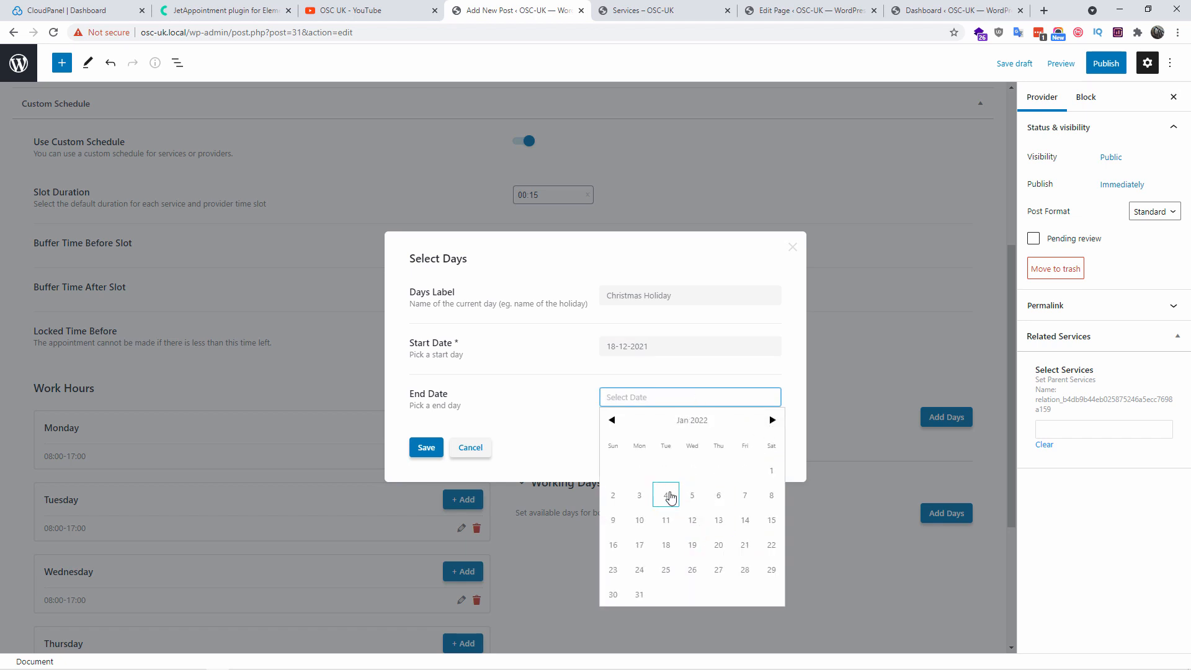
pyautogui.click(666, 495)
pyautogui.click(426, 447)
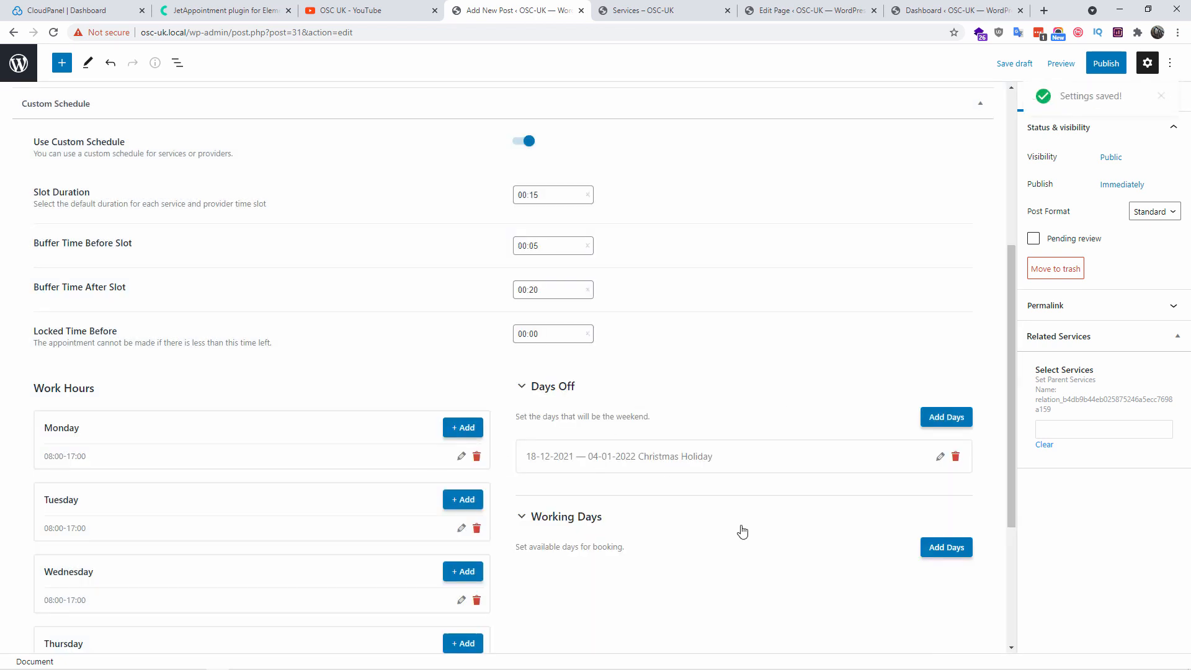
# Start adding working days, then cancel without adding any
pyautogui.scroll(-2, 743, 532)
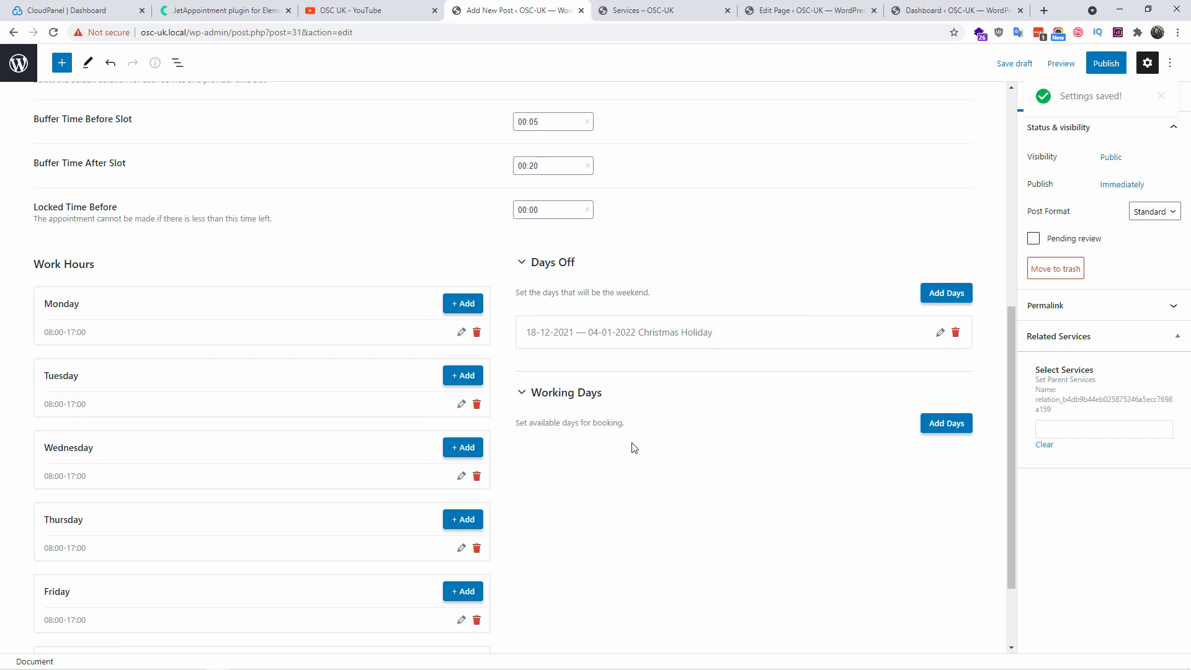
pyautogui.click(946, 425)
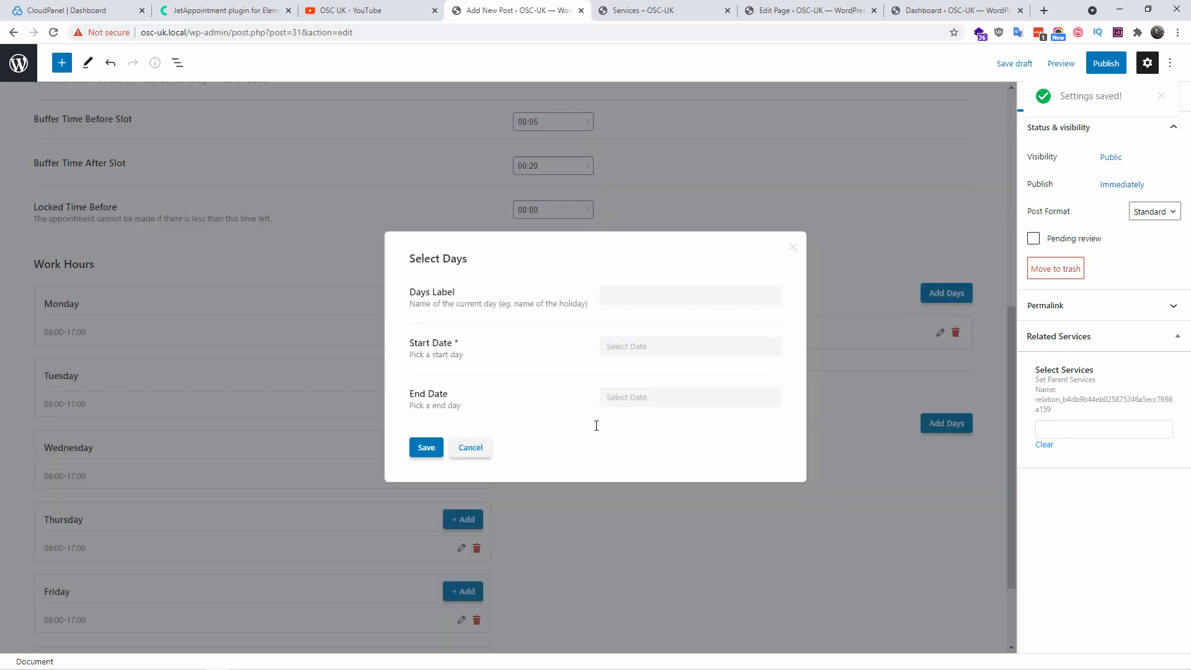
pyautogui.click(470, 447)
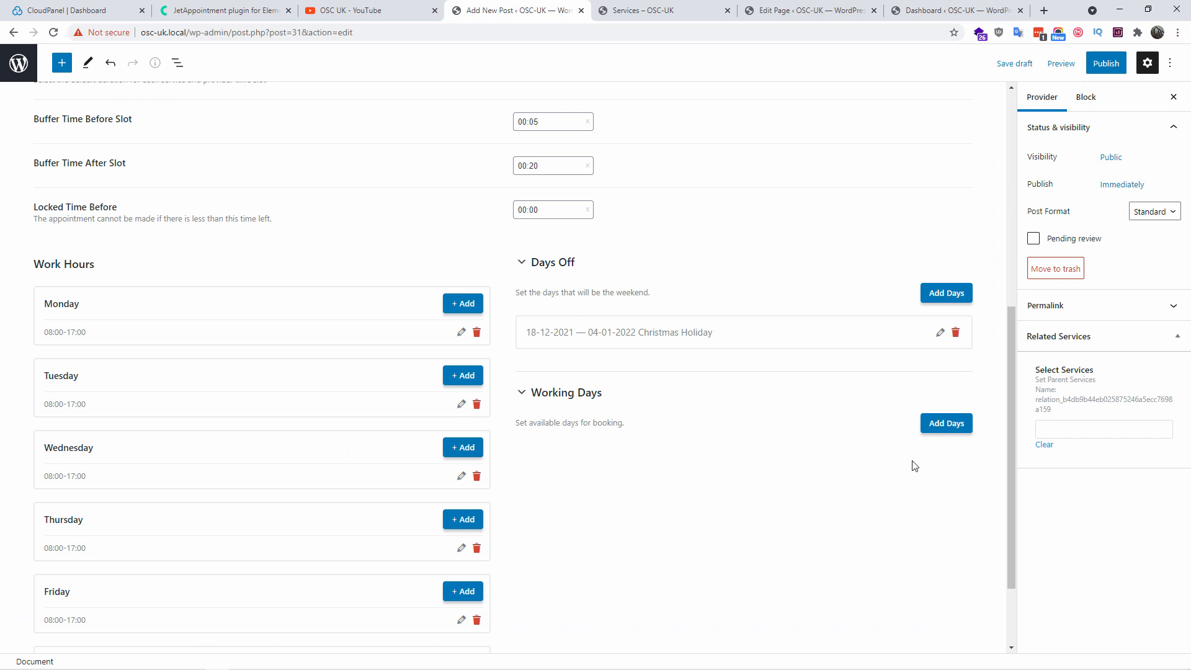
pyautogui.scroll(4, 909, 481)
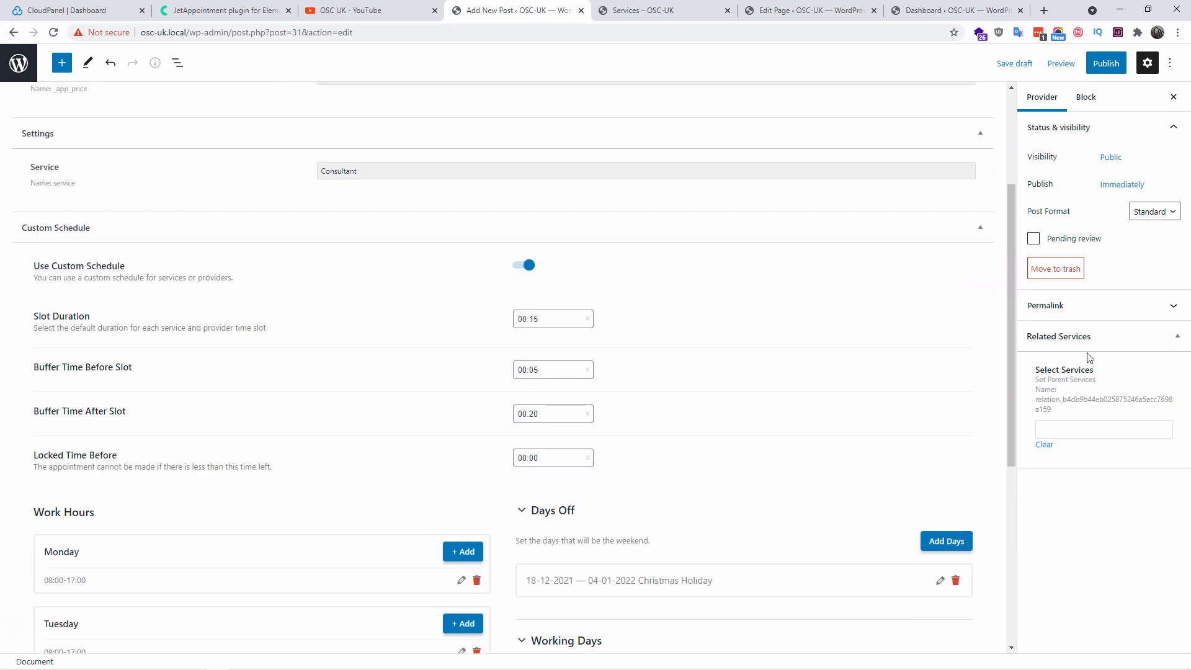
# Publish the Engineer provider and leave the editor for the dashboard
pyautogui.click(1069, 424)
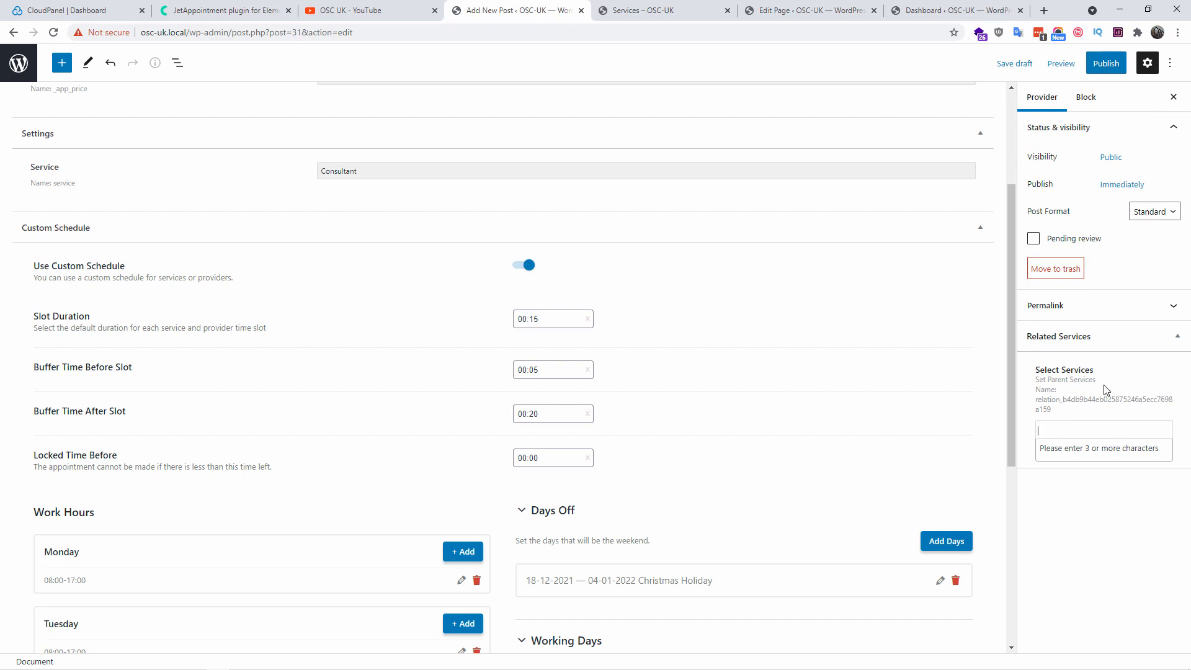
pyautogui.scroll(3, 434, 310)
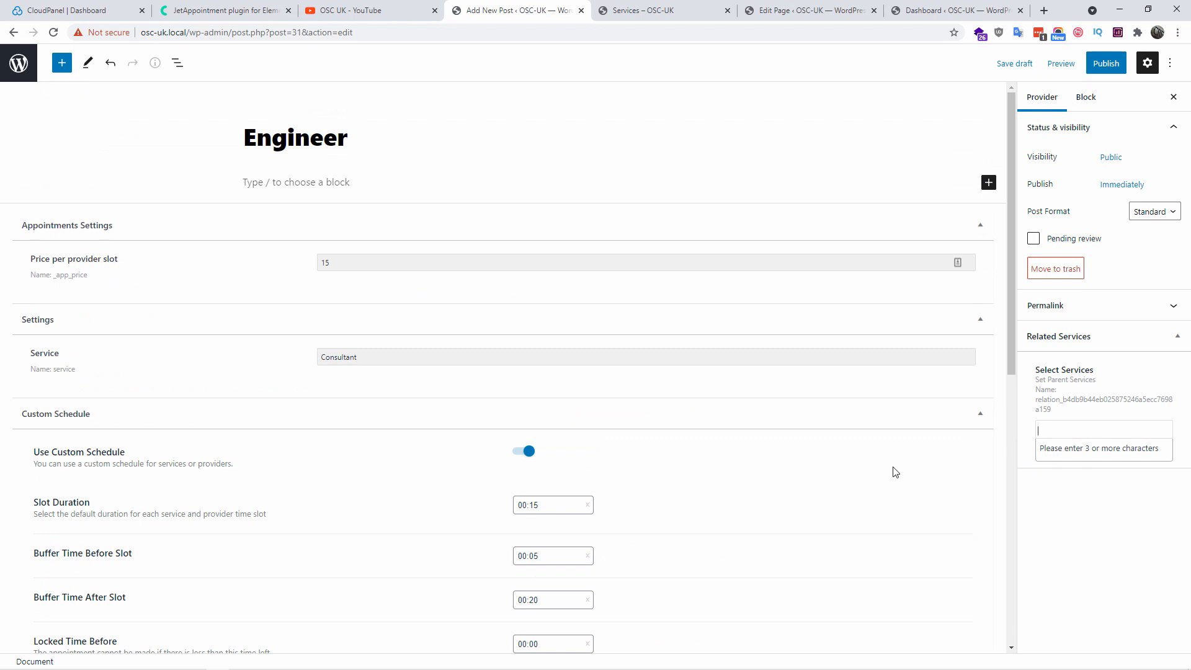
pyautogui.click(1106, 64)
pyautogui.click(1064, 64)
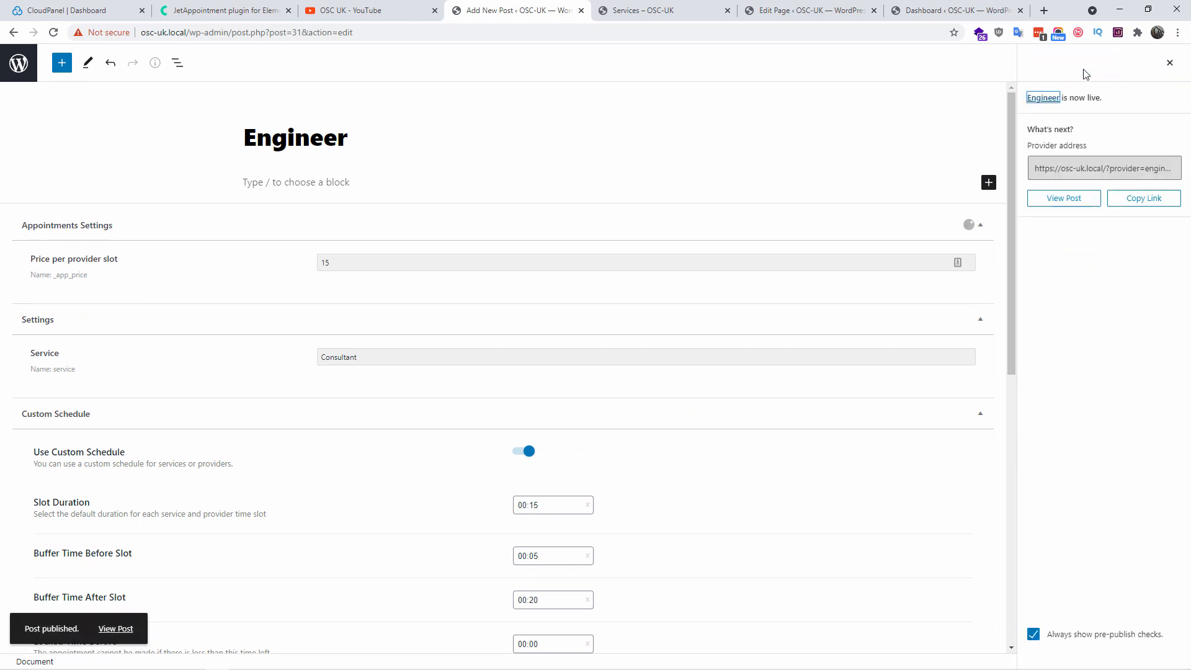
pyautogui.click(23, 73)
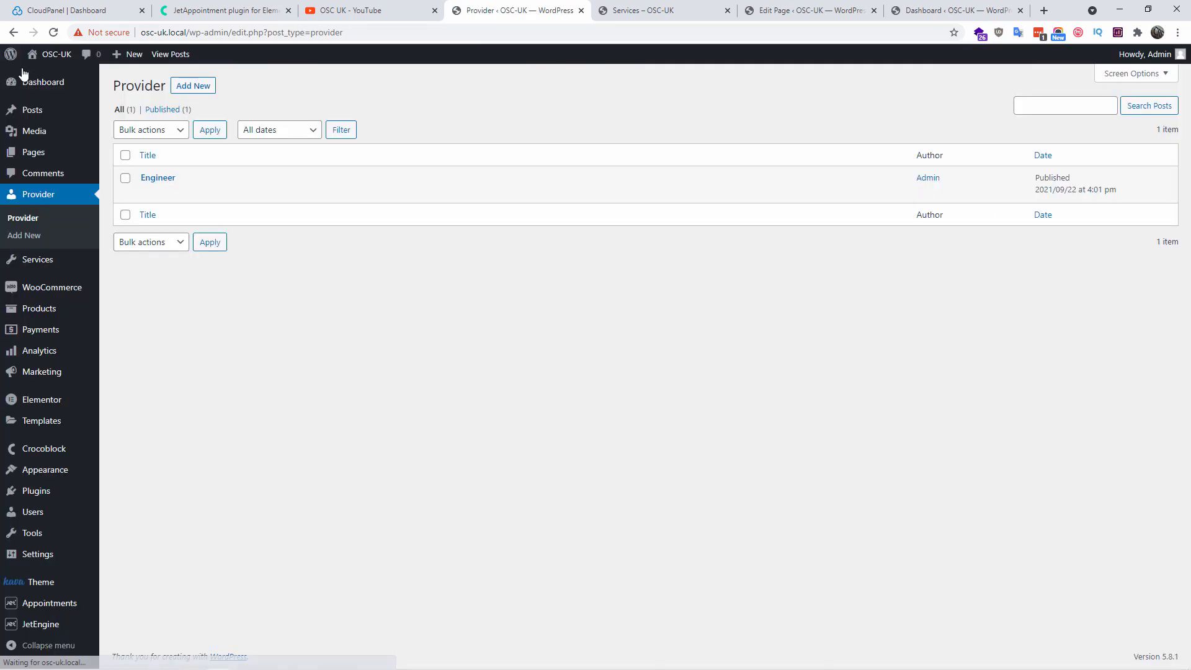
# Create a new service titled 'Wordpress Installation' linked to the Engineer provider
pyautogui.click(37, 263)
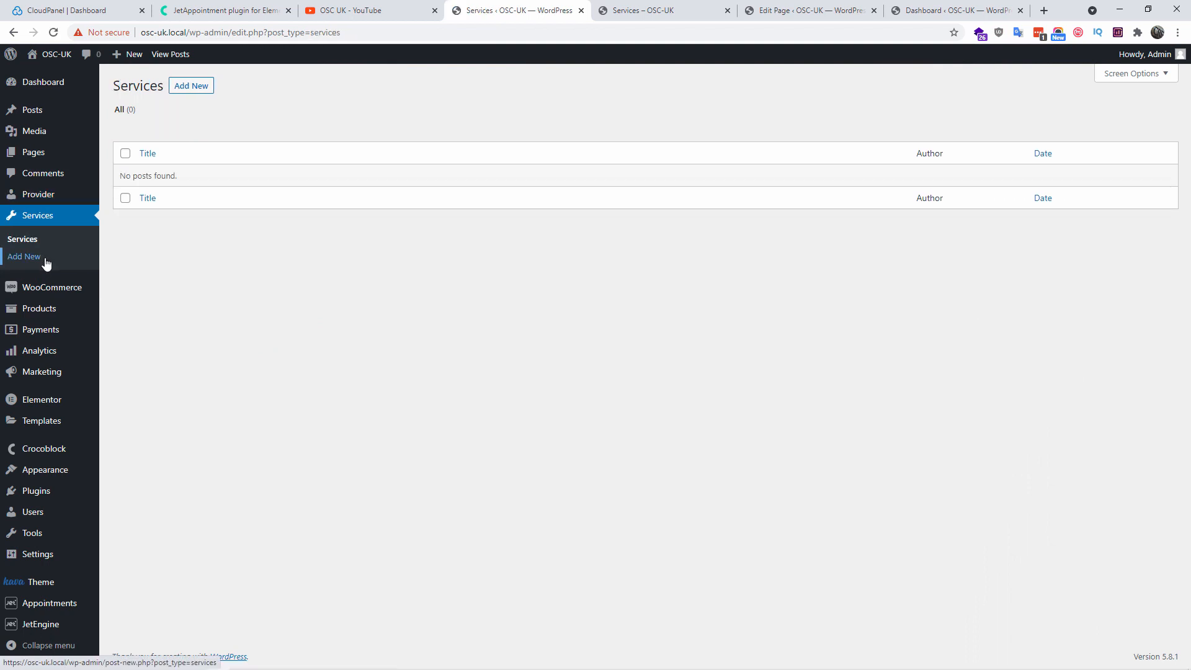
pyautogui.click(190, 86)
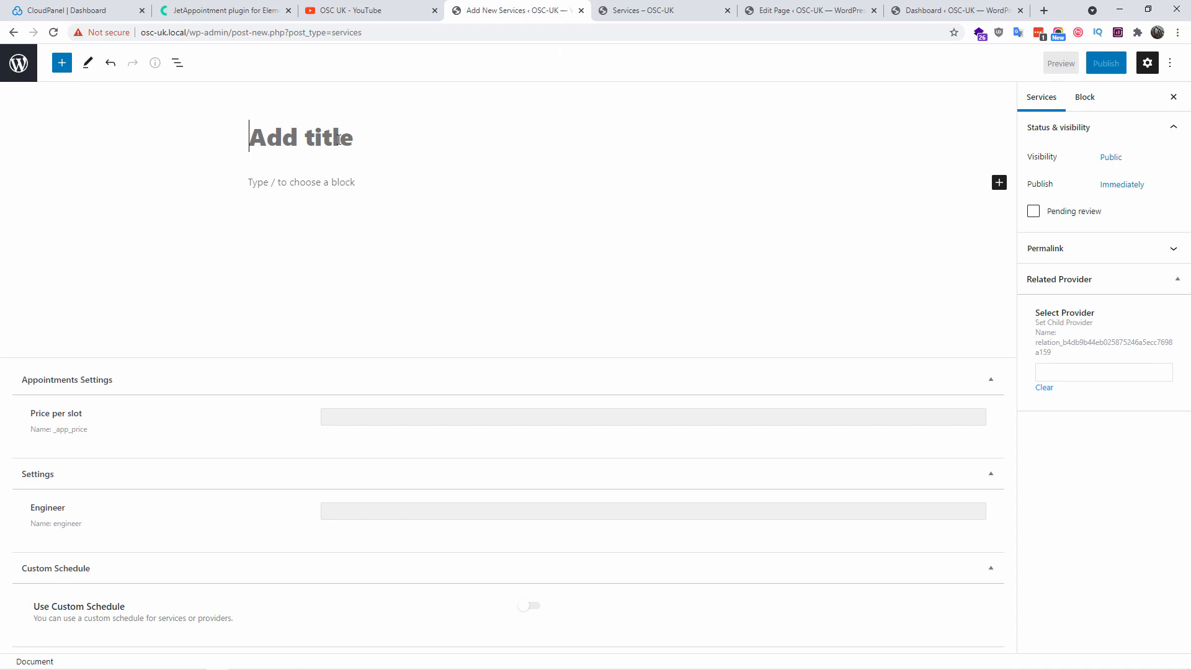
pyautogui.write('Wordpr')
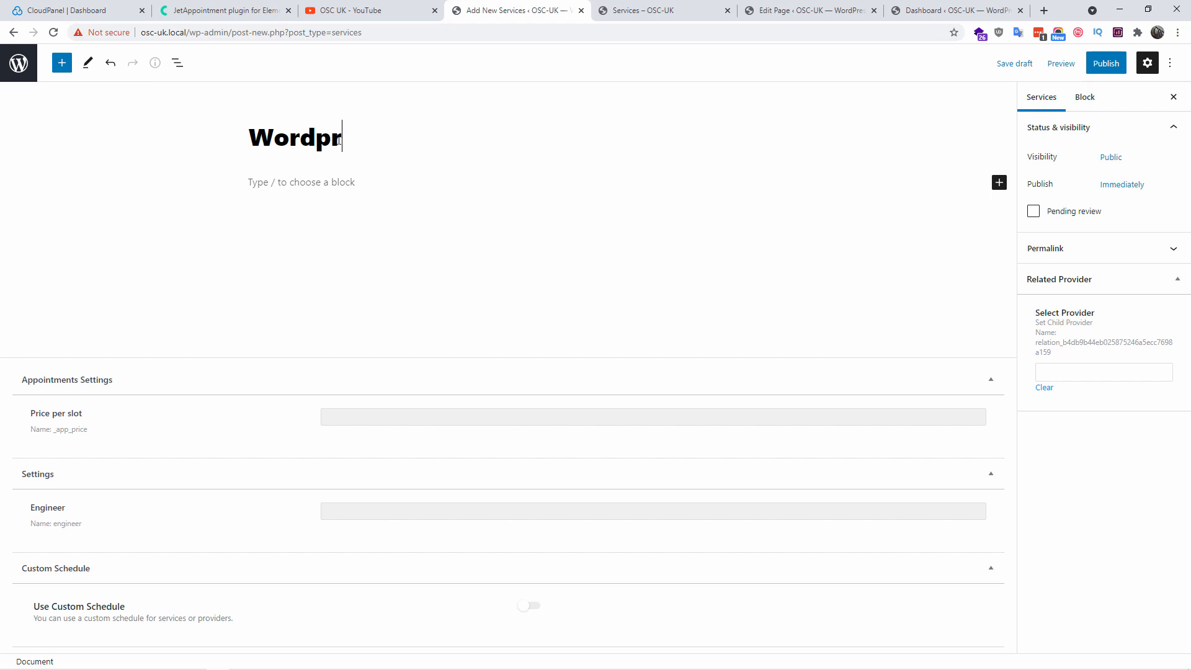
pyautogui.write('ess Installation')
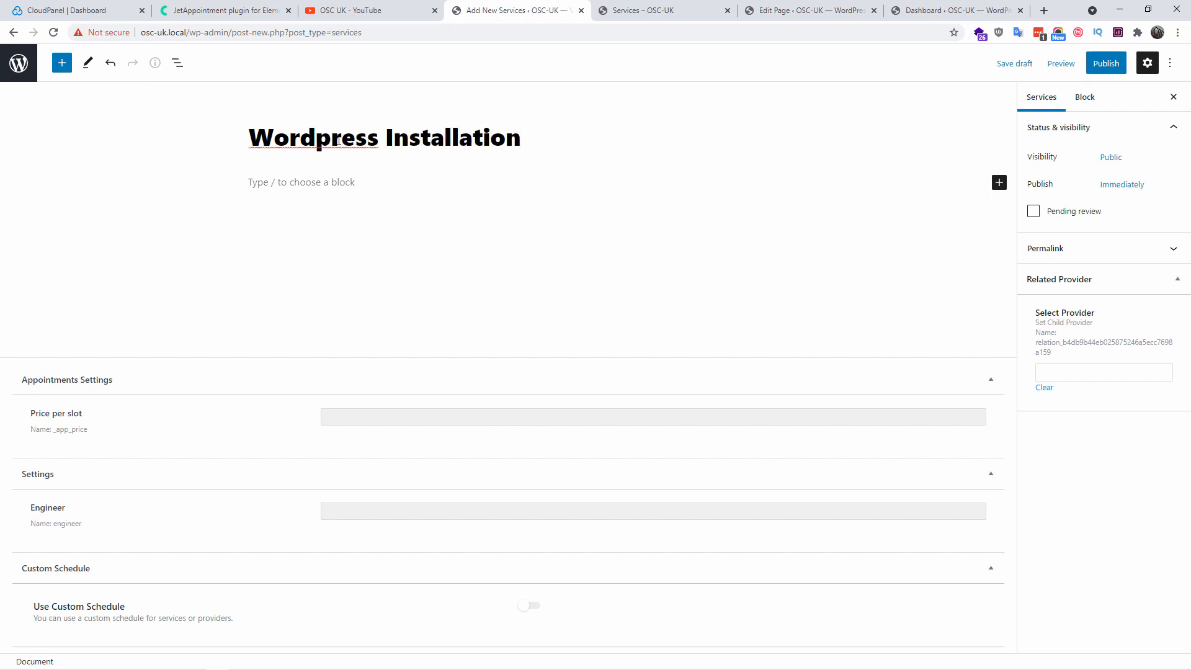
pyautogui.click(1045, 374)
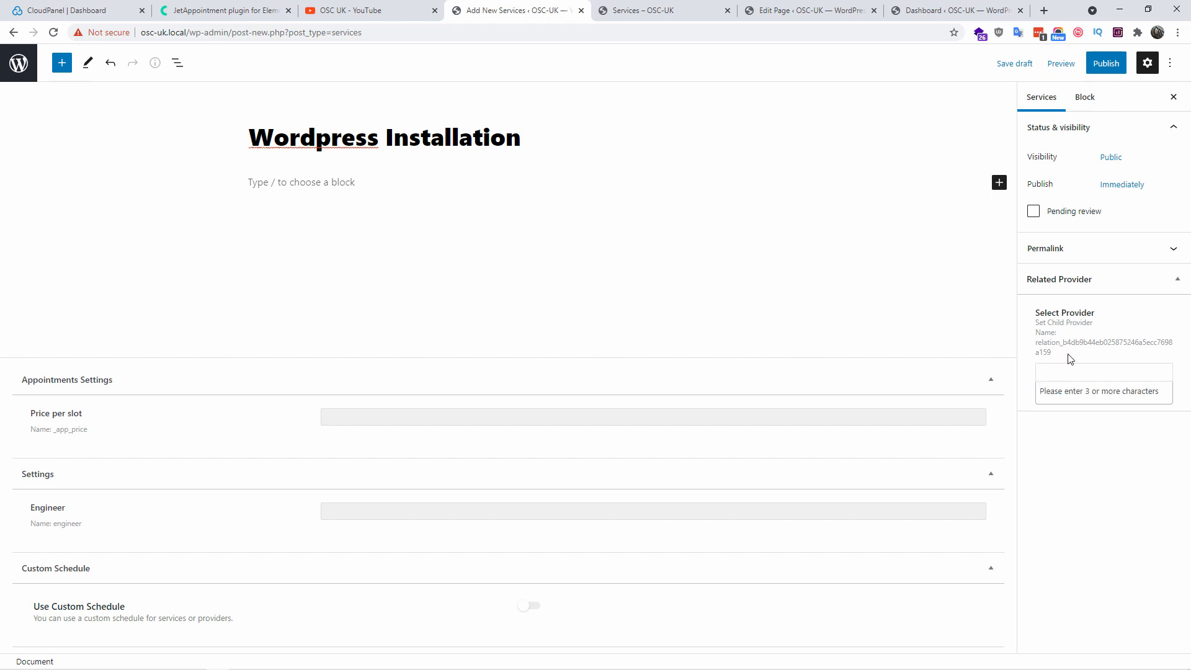
pyautogui.write('eng')
pyautogui.click(1072, 396)
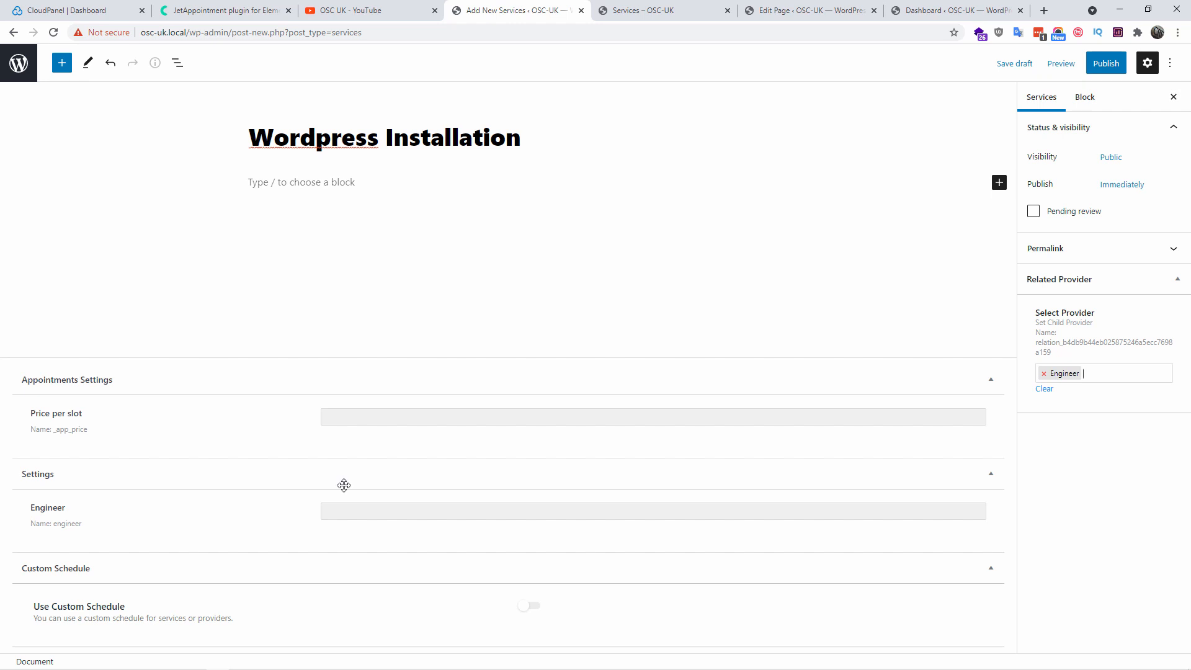
# Enter Consultant in the Engineer field and publish the service
pyautogui.click(350, 510)
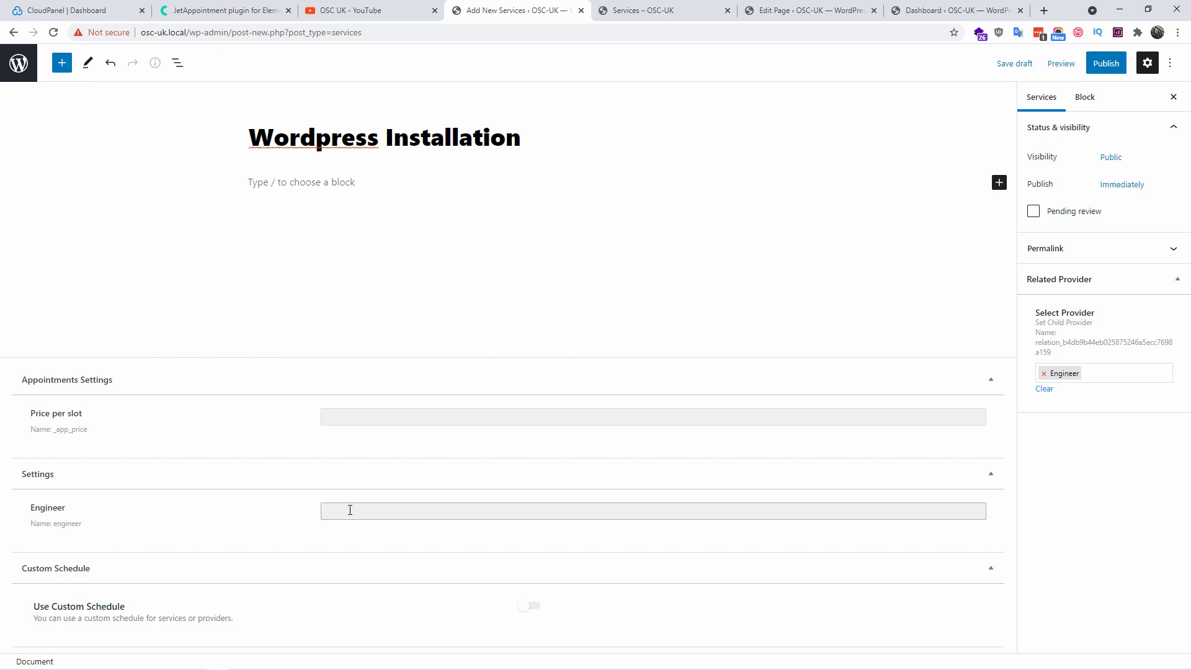
pyautogui.write('Consultant')
pyautogui.click(1104, 65)
pyautogui.click(1076, 68)
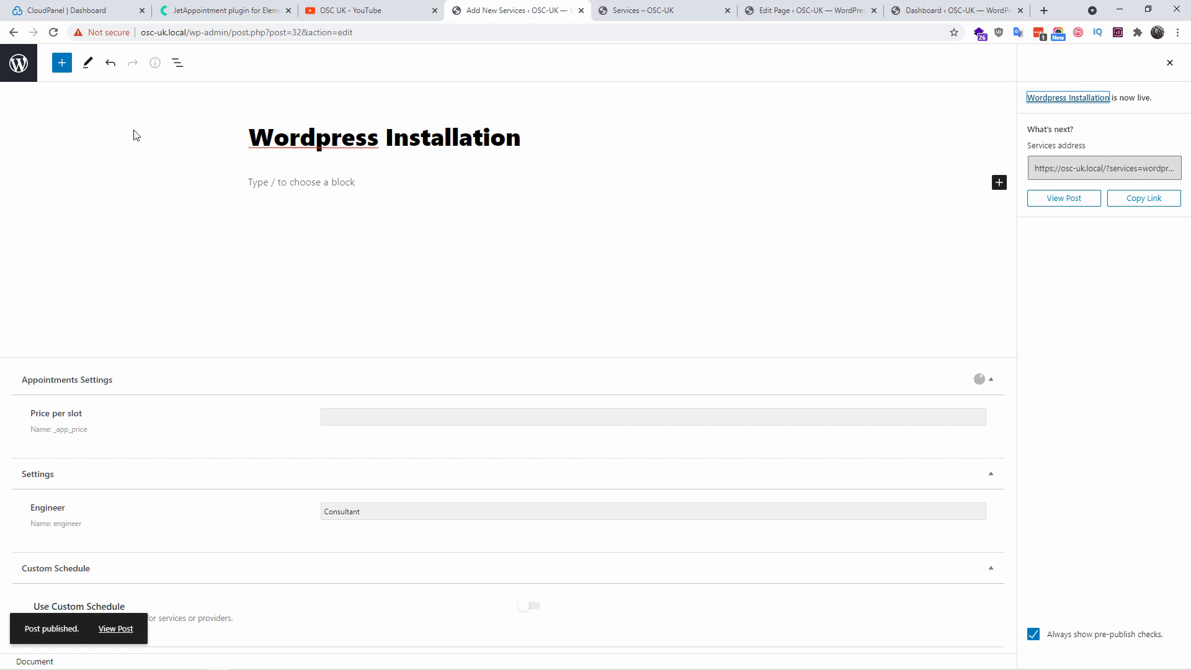
# Confirm the Engineer provider lists WordPress Installation under Related Services, then return to Services
pyautogui.click(18, 68)
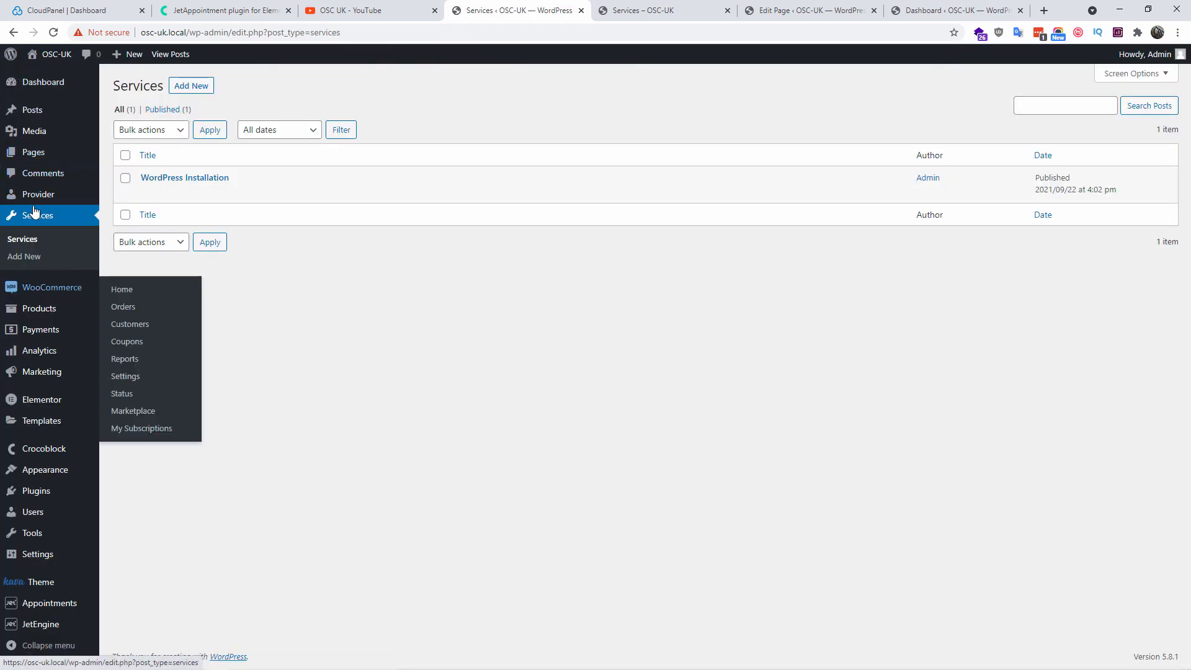
pyautogui.click(123, 198)
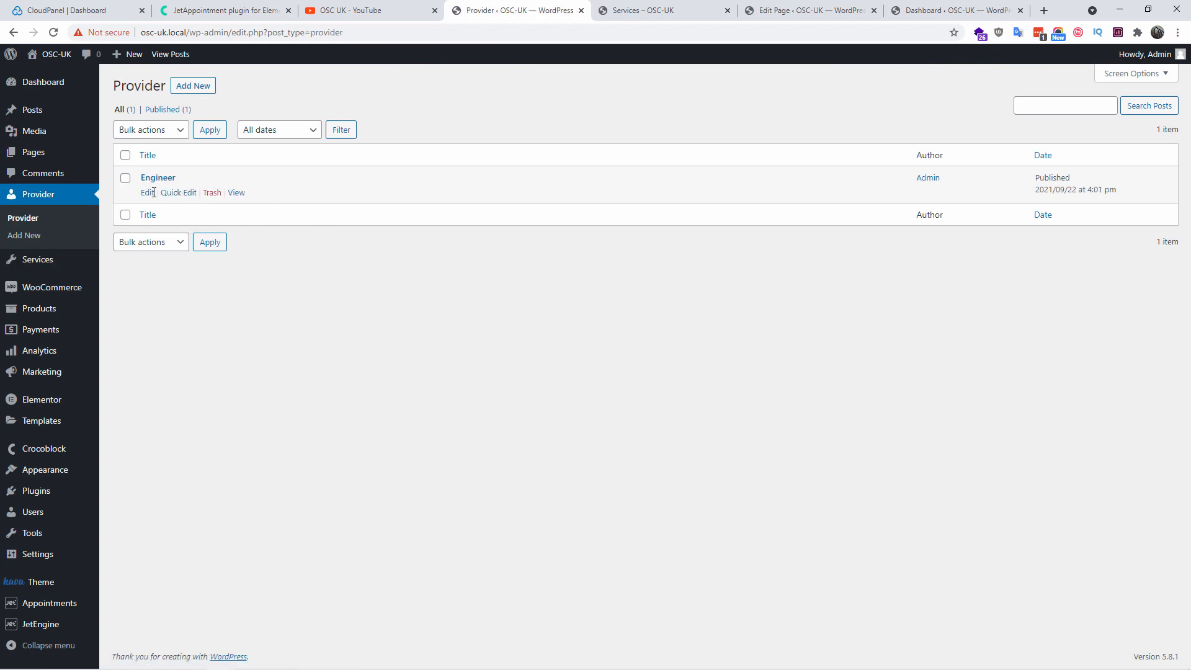
pyautogui.click(148, 194)
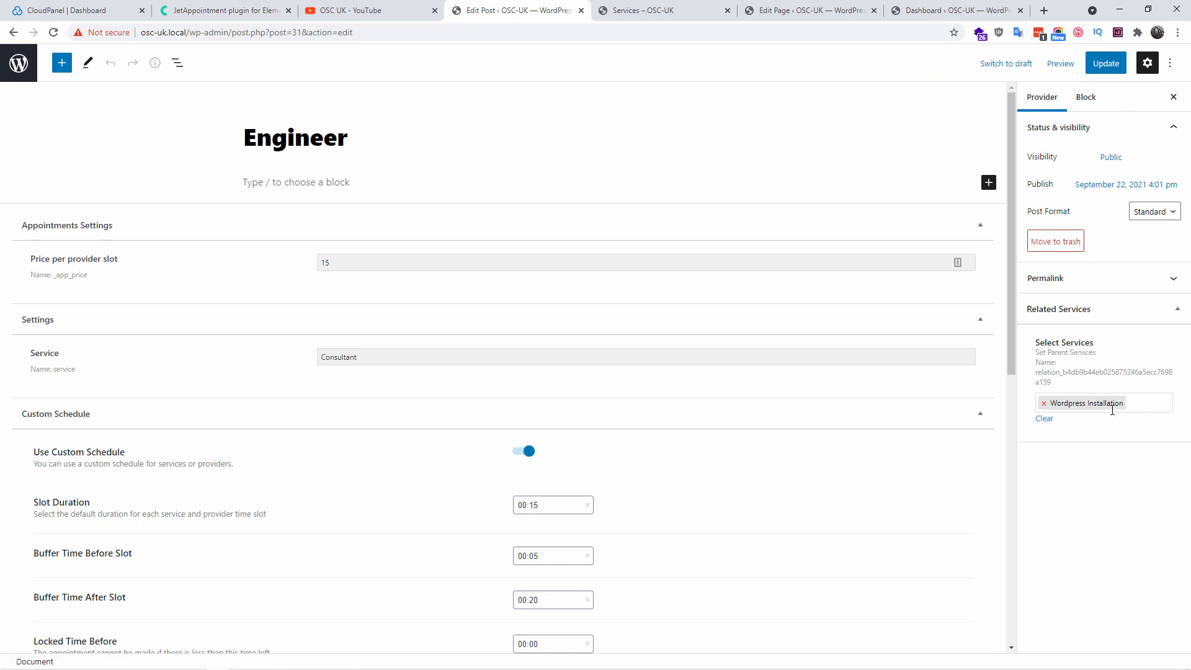
pyautogui.click(27, 70)
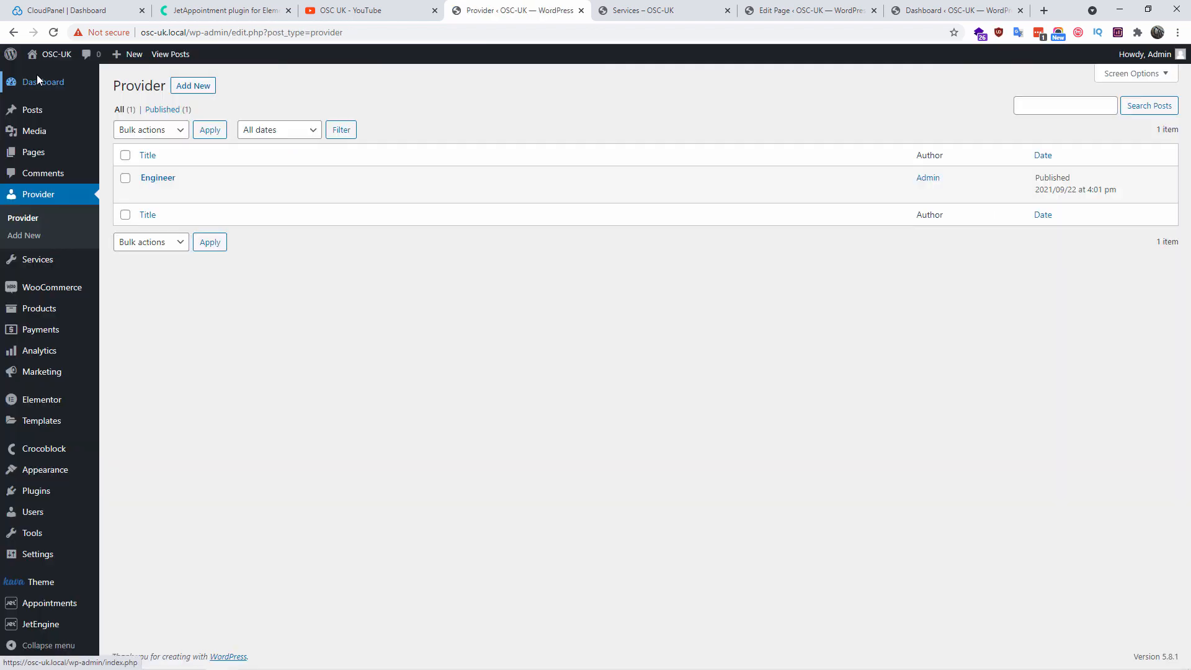
pyautogui.click(47, 267)
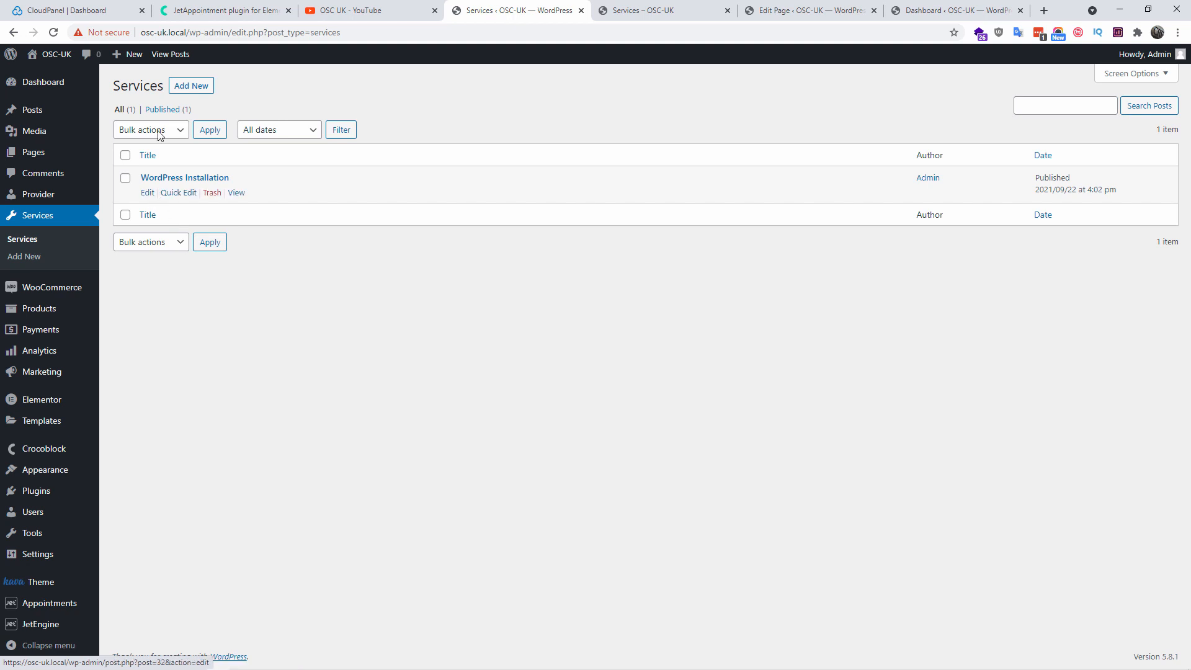
# Create a 'Wordpress Maintenance' service linked to provider Engineer, with Engineer field Consultant
pyautogui.click(198, 87)
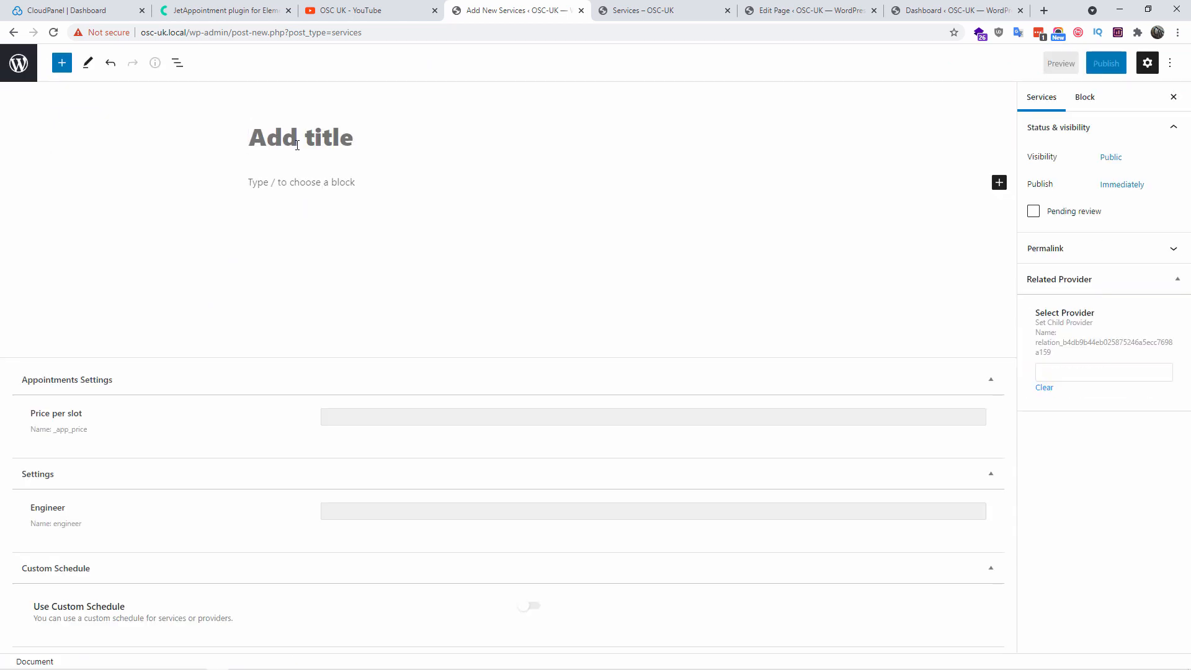
pyautogui.write('W')
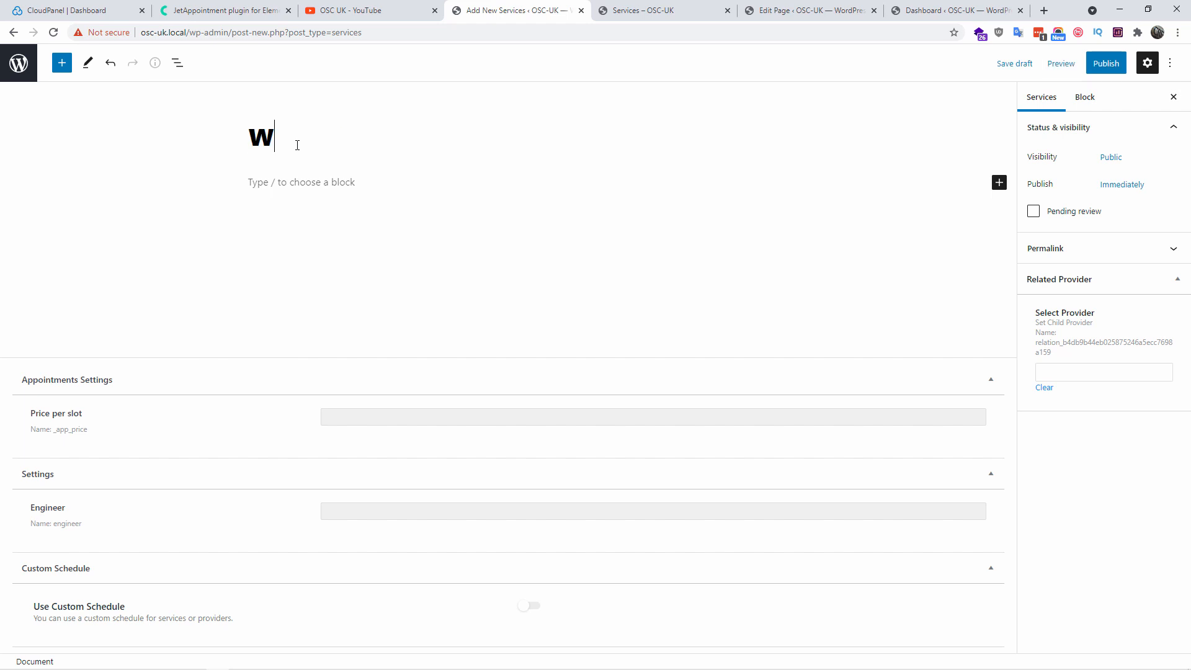
pyautogui.write('ordpress Maintenance')
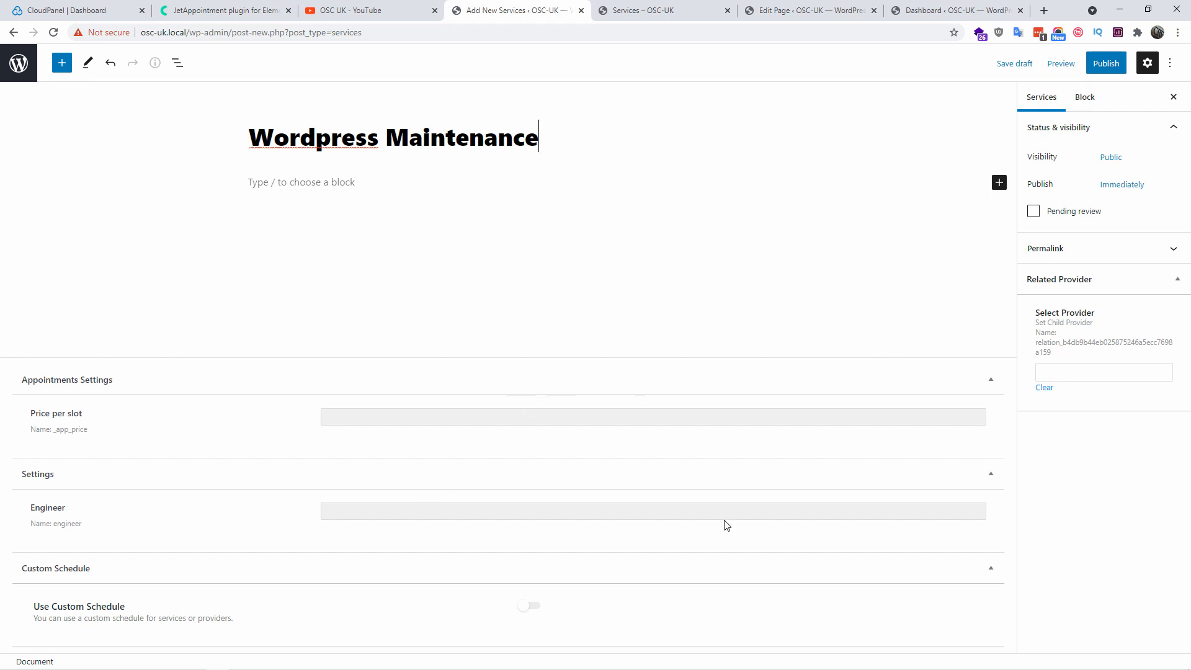
pyautogui.click(1095, 374)
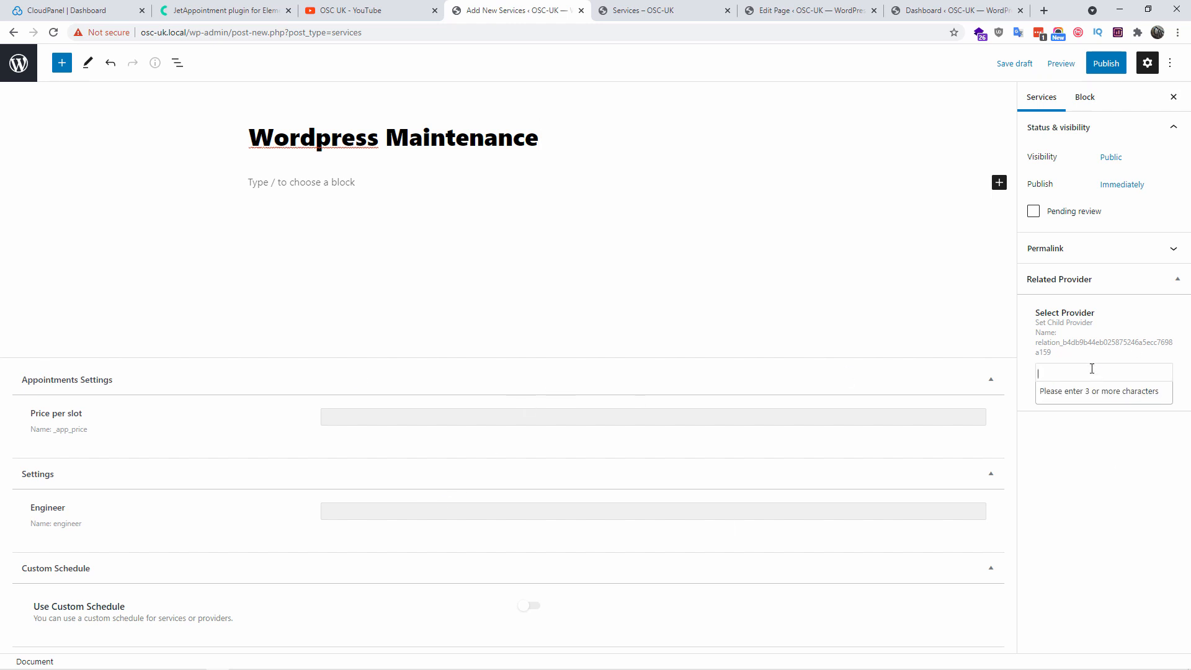
pyautogui.write('engi')
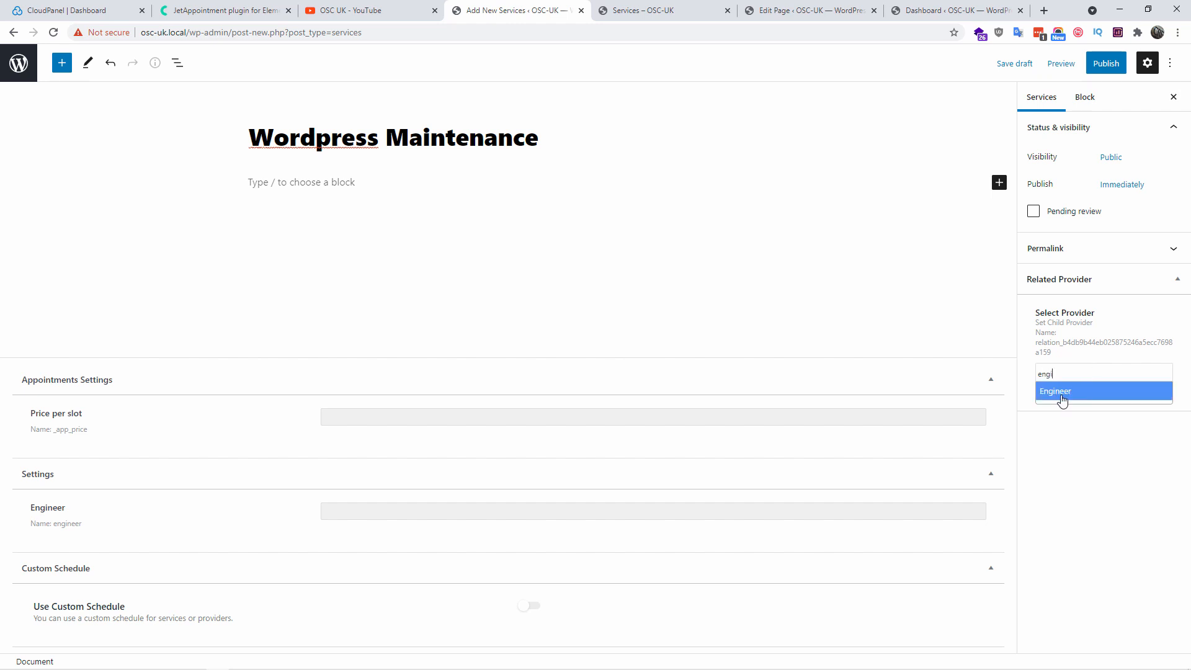
pyautogui.click(1063, 392)
pyautogui.click(391, 518)
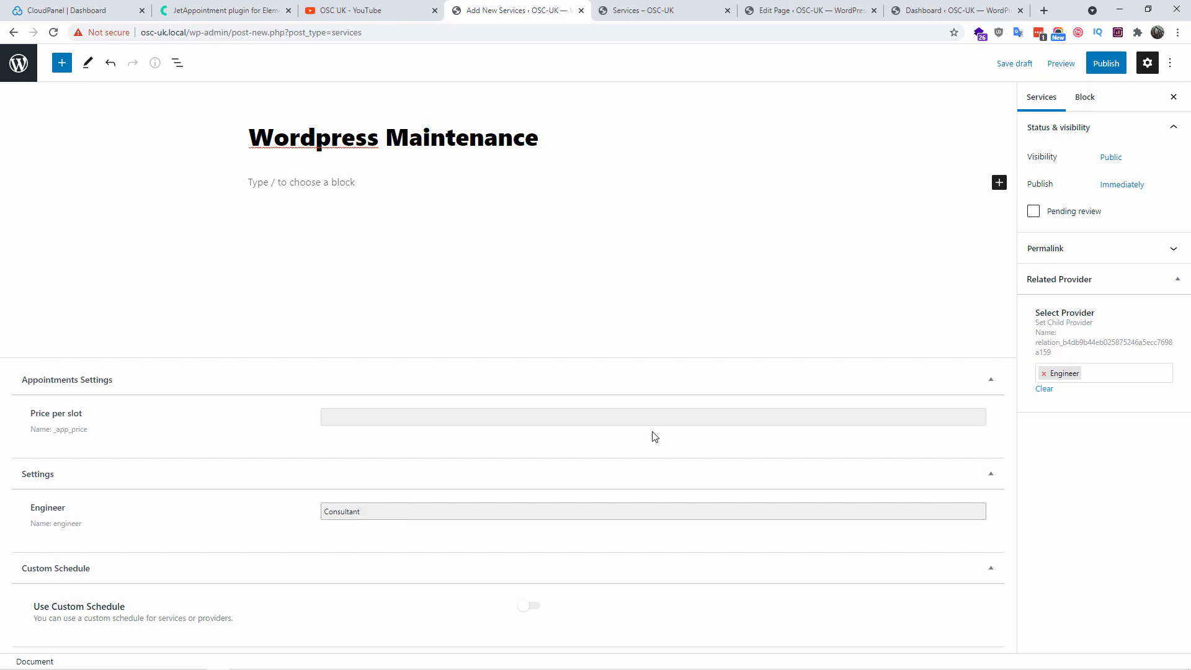
# Publish the Wordpress Maintenance service and return to the Services list
pyautogui.click(1106, 64)
pyautogui.click(1054, 65)
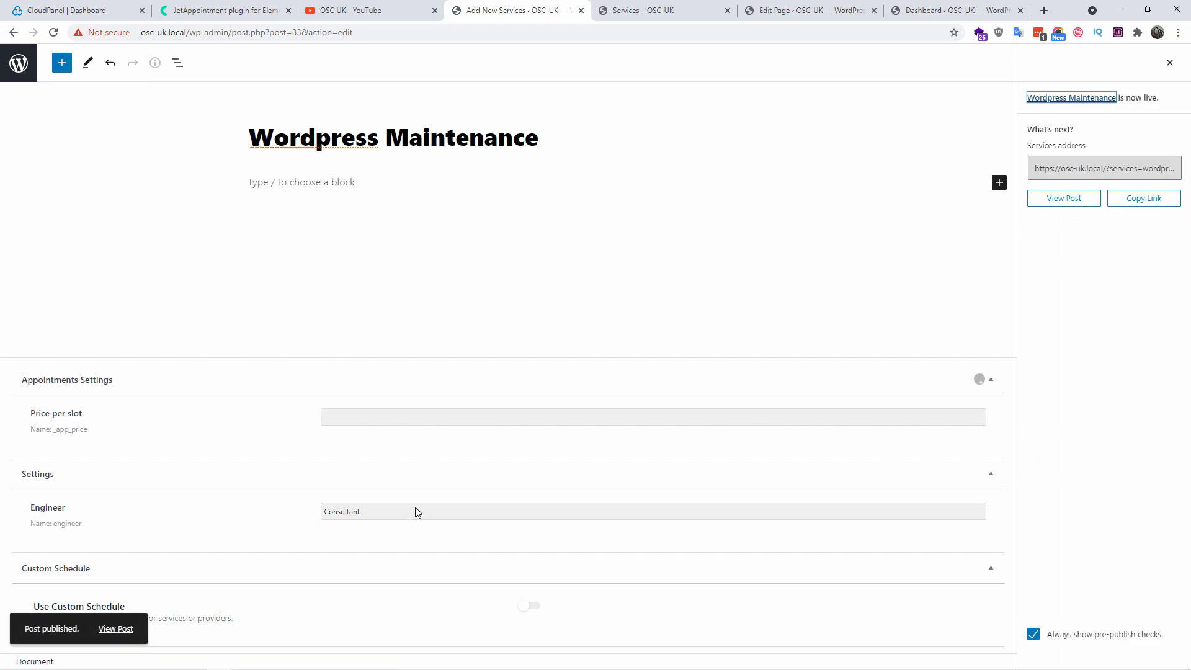
pyautogui.click(19, 63)
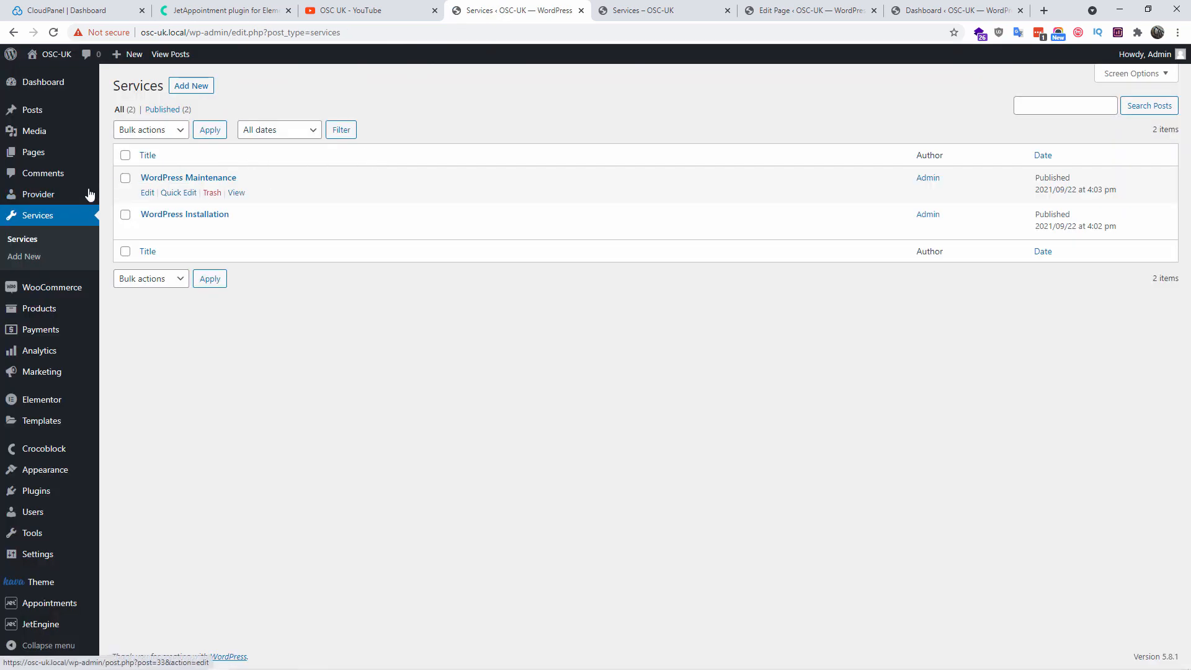
# Check the Services page front end, where both forms report field errors, then open its editor
pyautogui.click(58, 195)
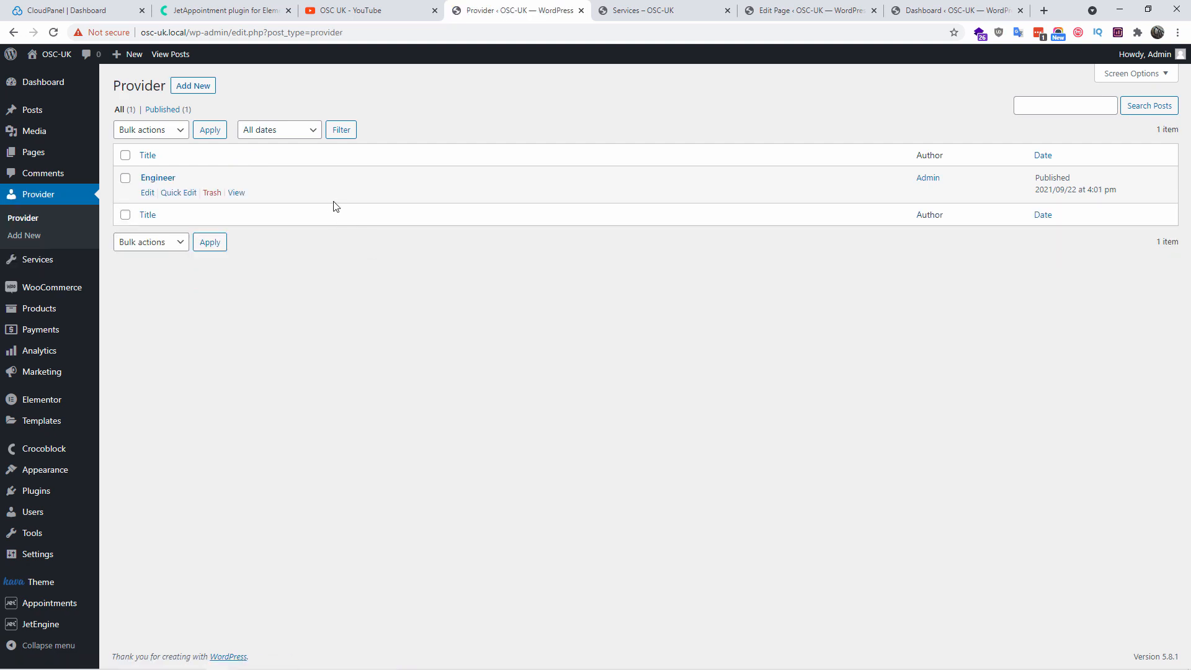
pyautogui.click(619, 6)
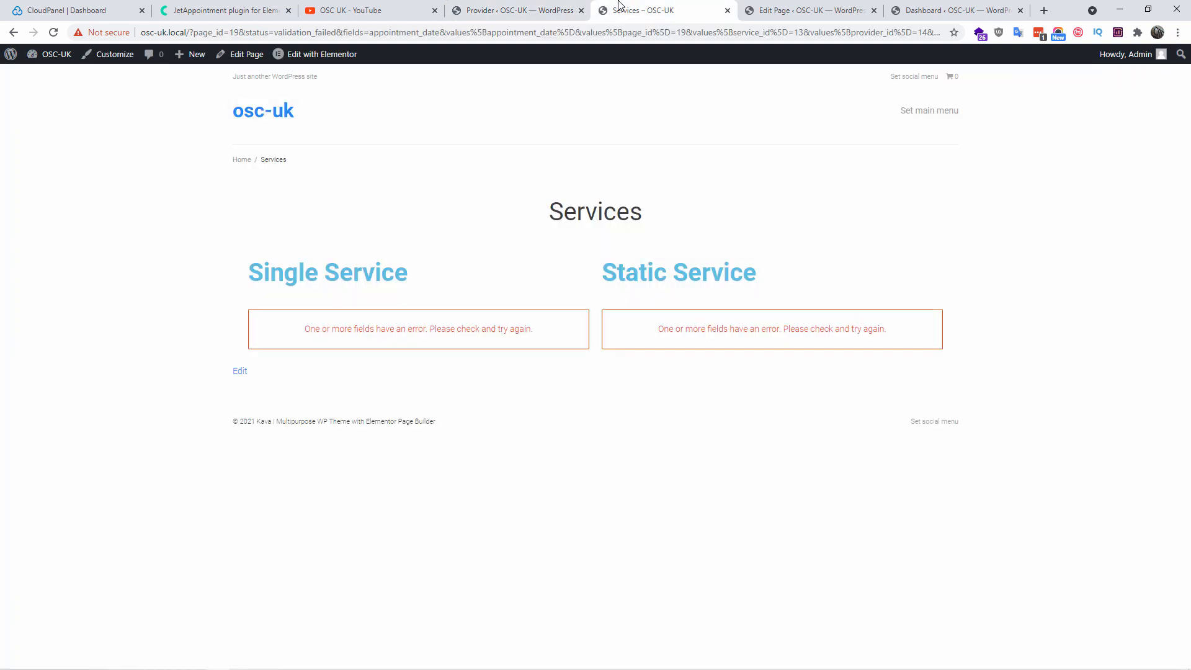
pyautogui.click(806, 10)
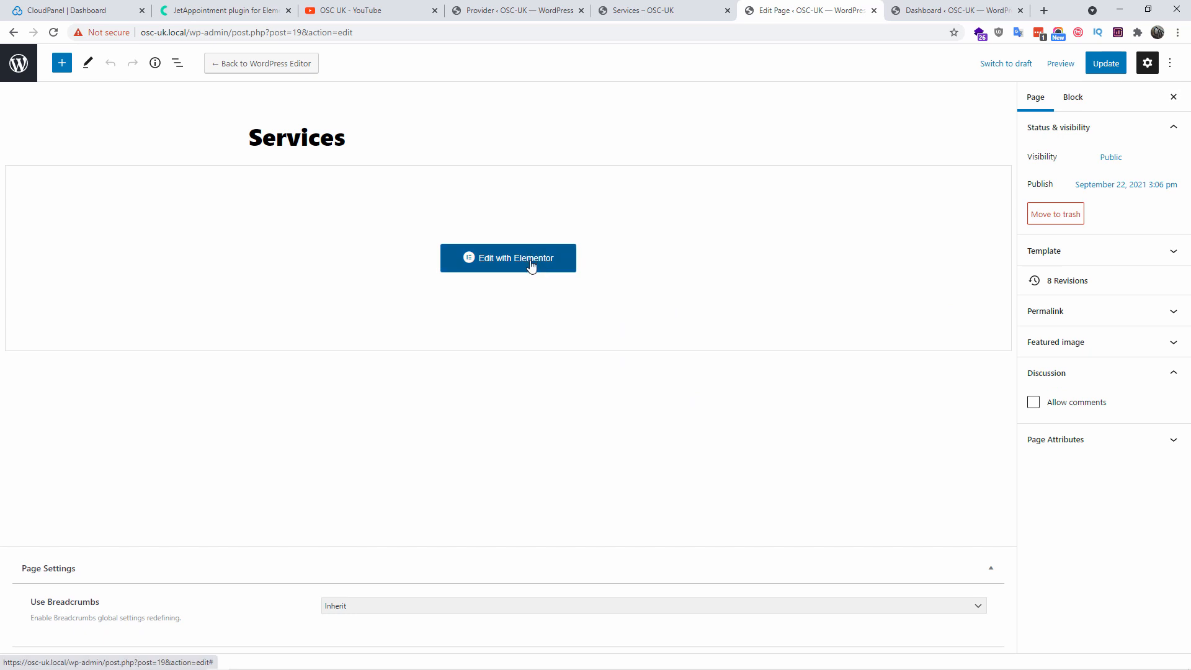
# Open the Services page in Elementor, inspect the Single Service form widget, then return to Providers
pyautogui.click(532, 266)
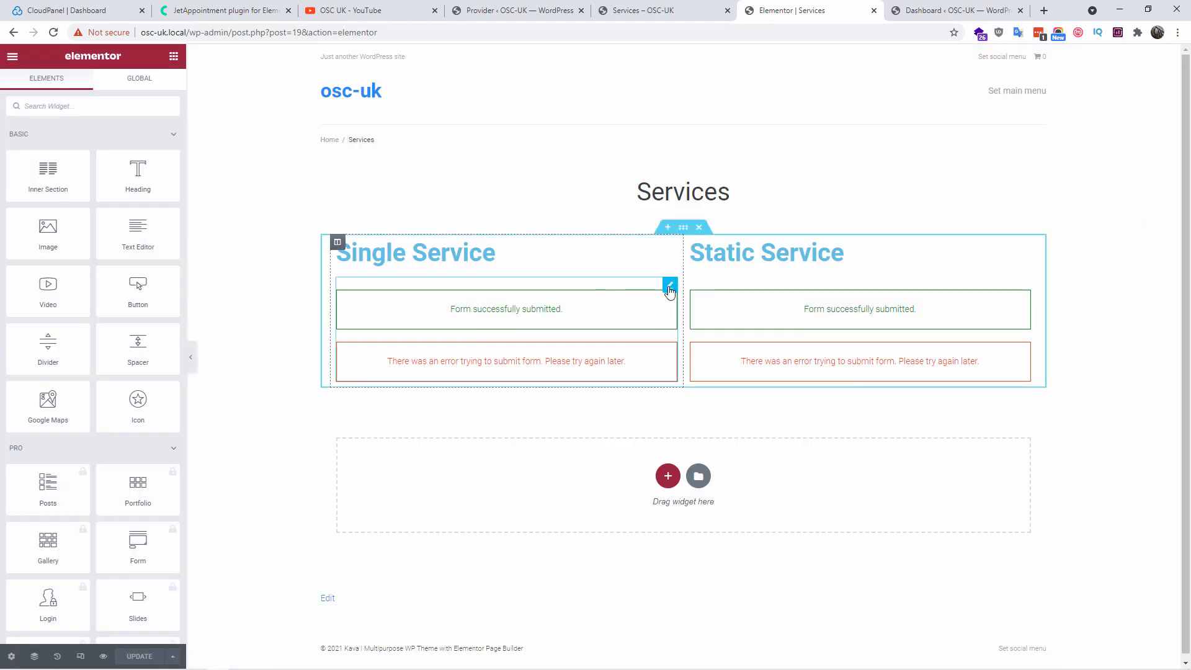
pyautogui.click(669, 287)
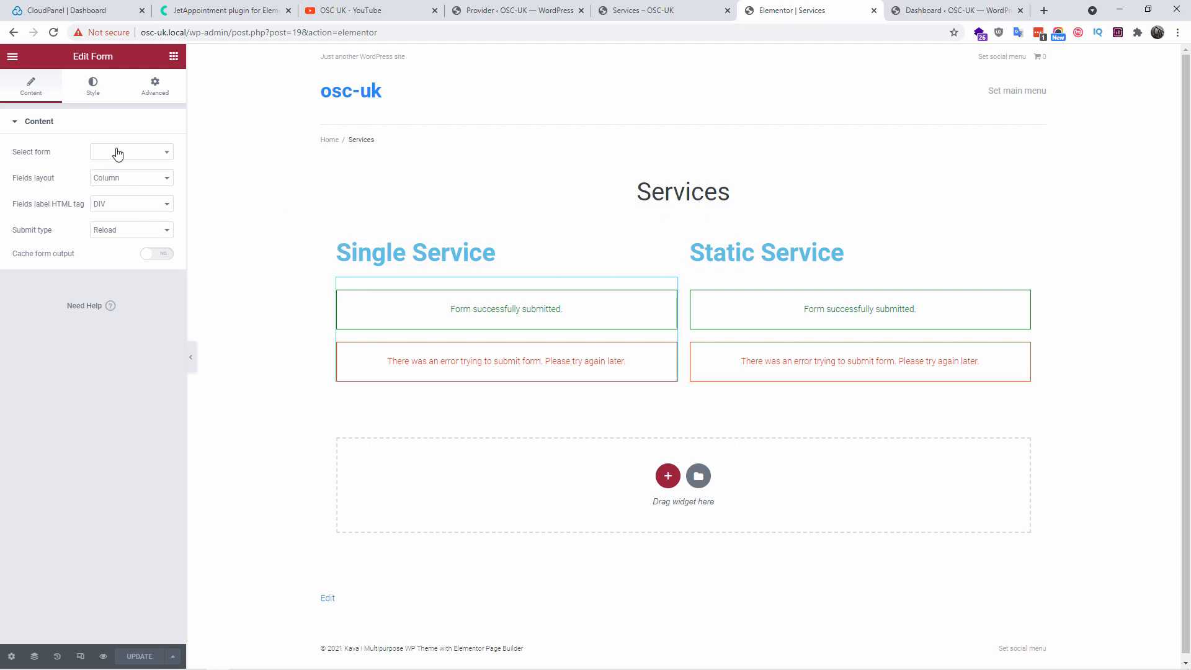
pyautogui.click(502, 10)
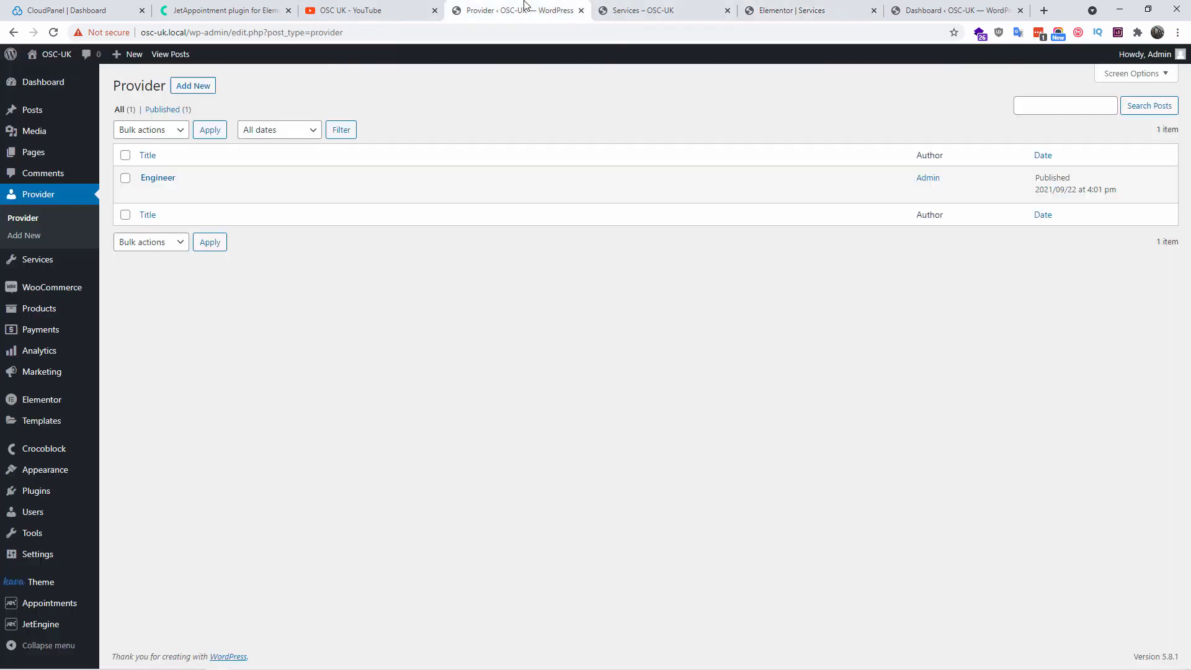
pyautogui.moveTo(61, 632)
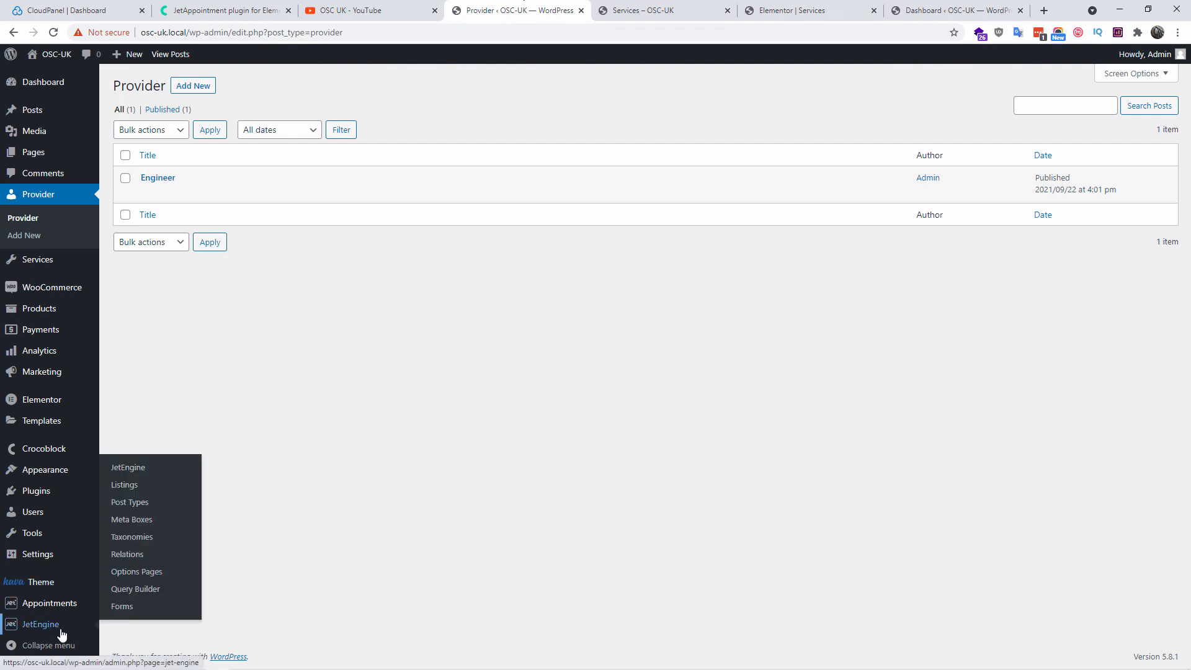
# Open the JetEngine Forms list, then view the Services front-end page showing field errors
pyautogui.click(122, 606)
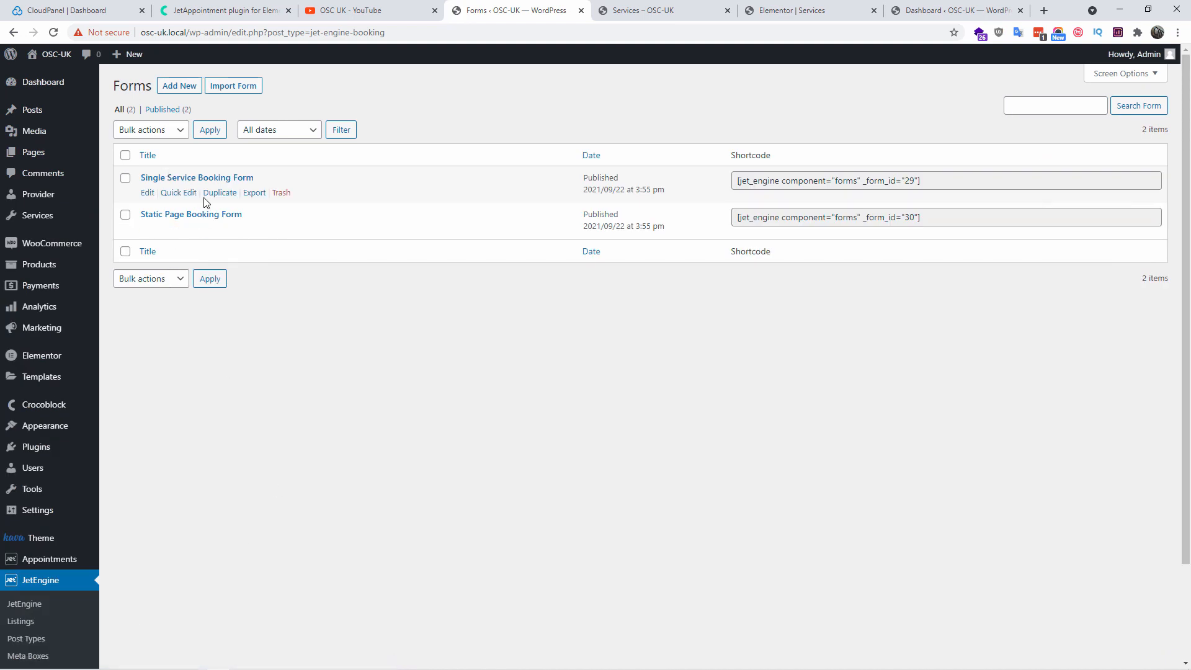
pyautogui.moveTo(62, 561)
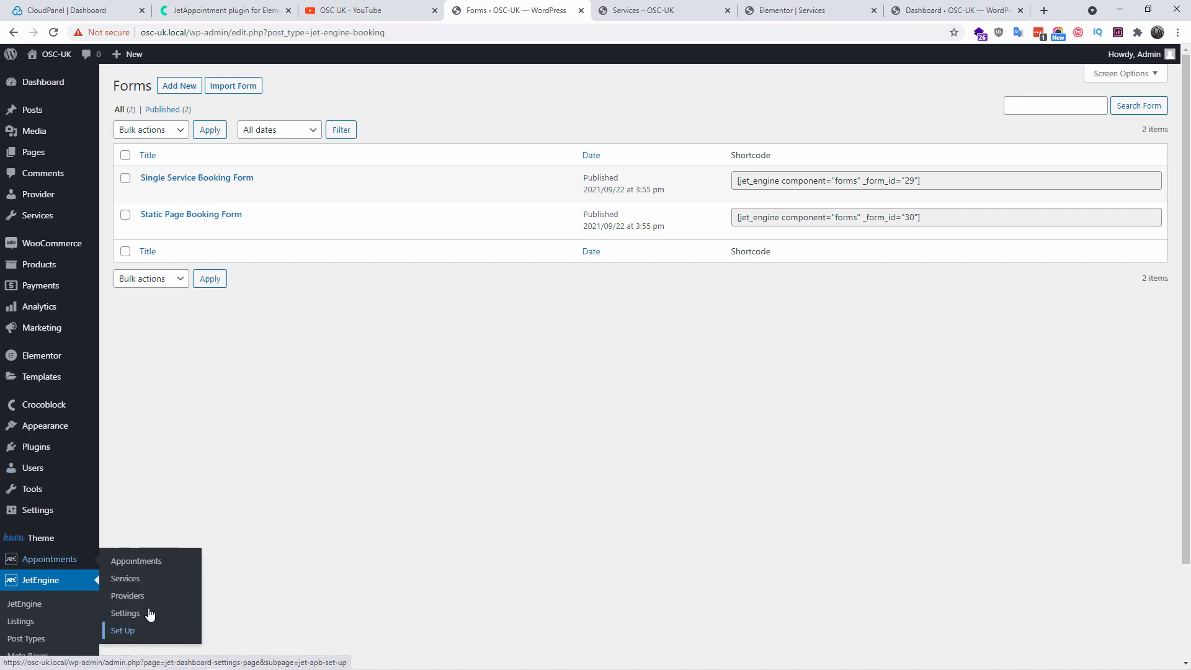
pyautogui.moveTo(56, 248)
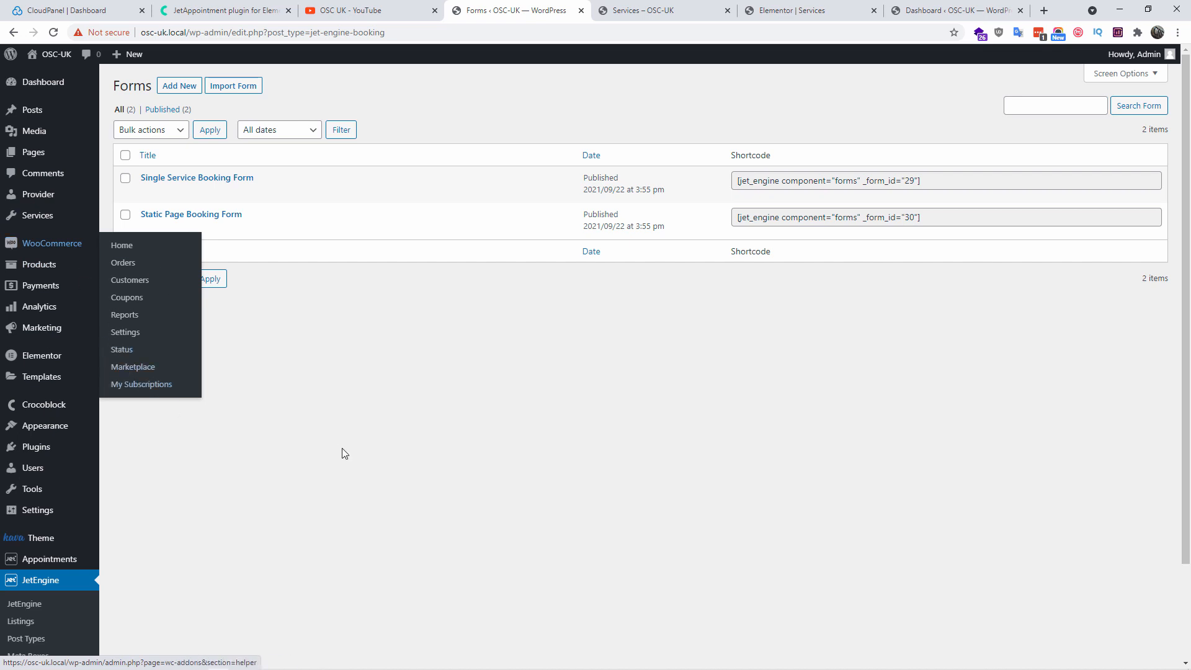
pyautogui.hotkey('ctrl', 'Tab')
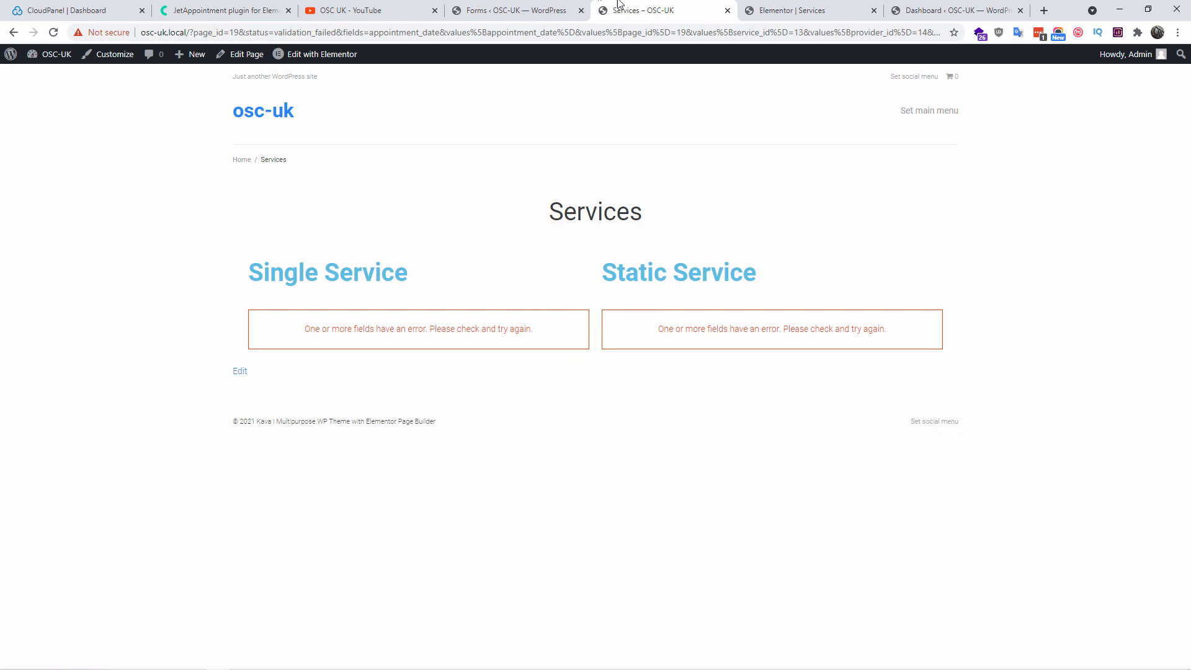
# Keep the Single Service widget in its column and set it to Single Service Booking Form
pyautogui.click(748, 6)
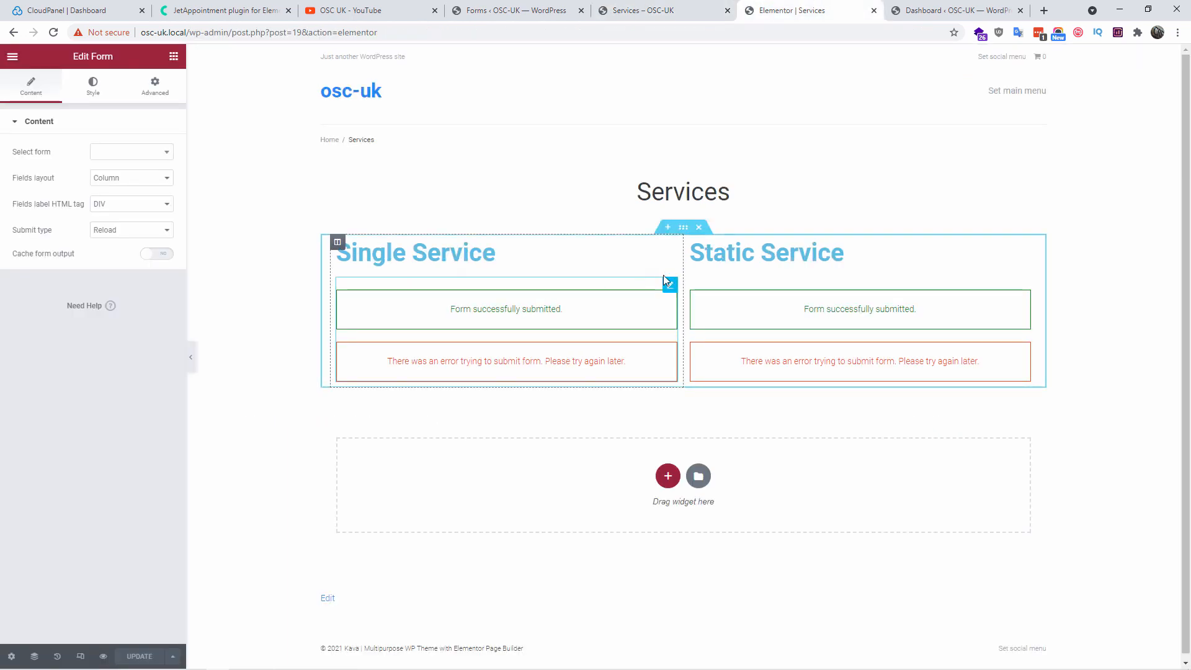
pyautogui.moveTo(665, 284); pyautogui.dragTo(628, 338)
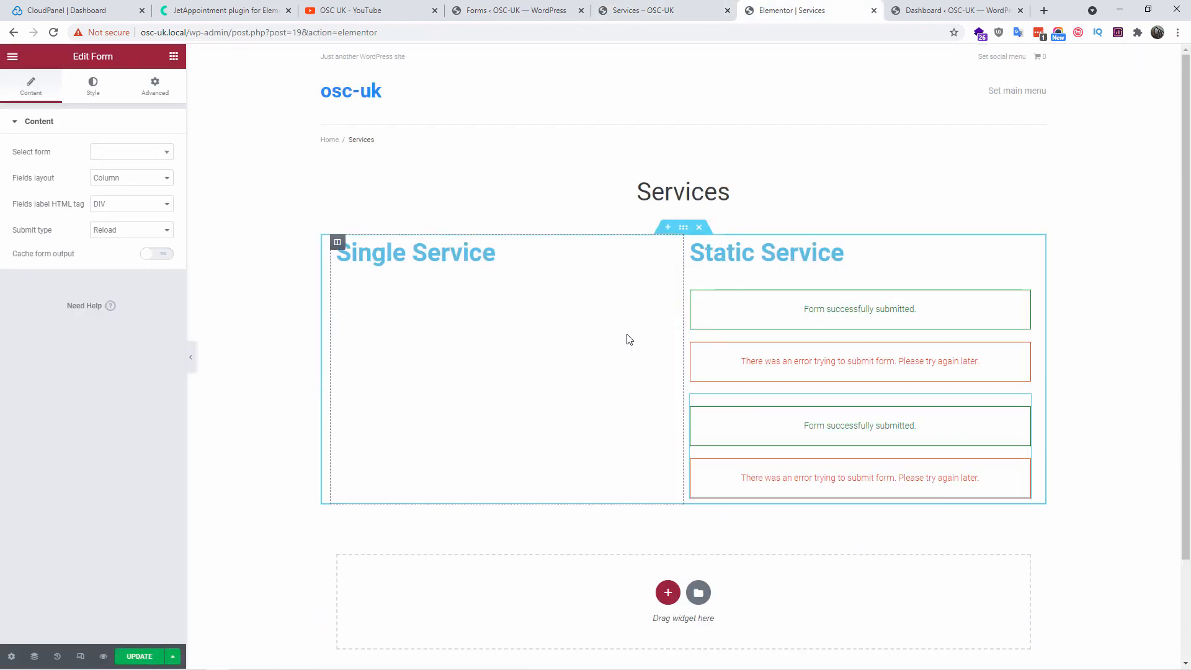
pyautogui.moveTo(1022, 402); pyautogui.dragTo(535, 344)
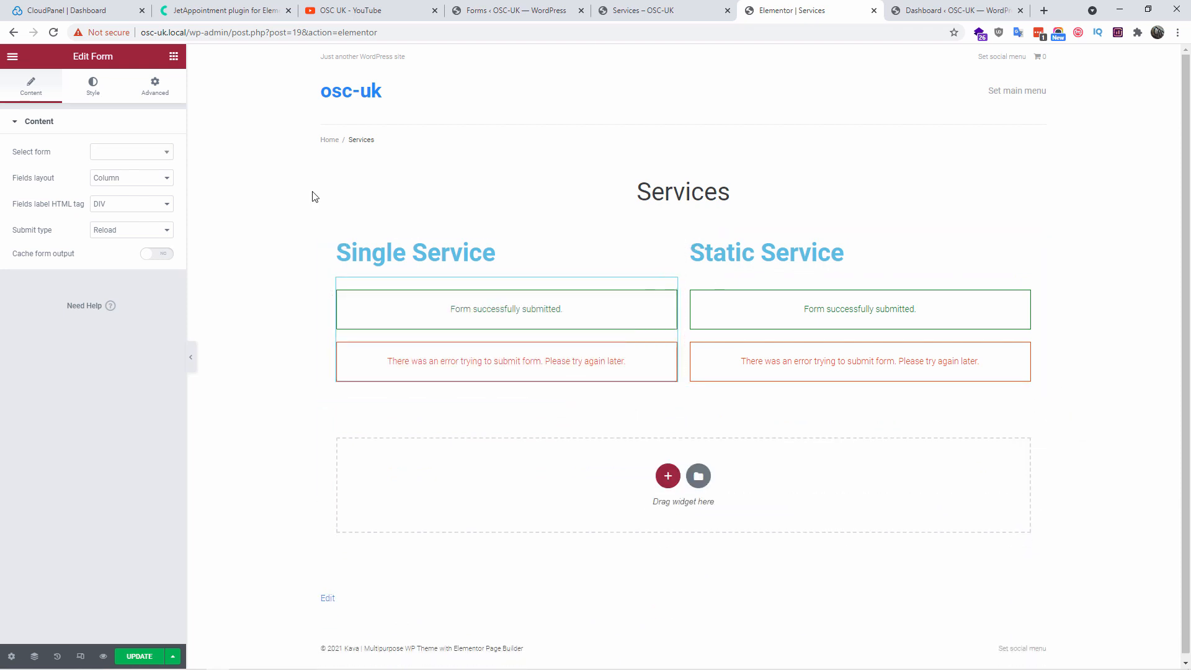
pyautogui.click(151, 162)
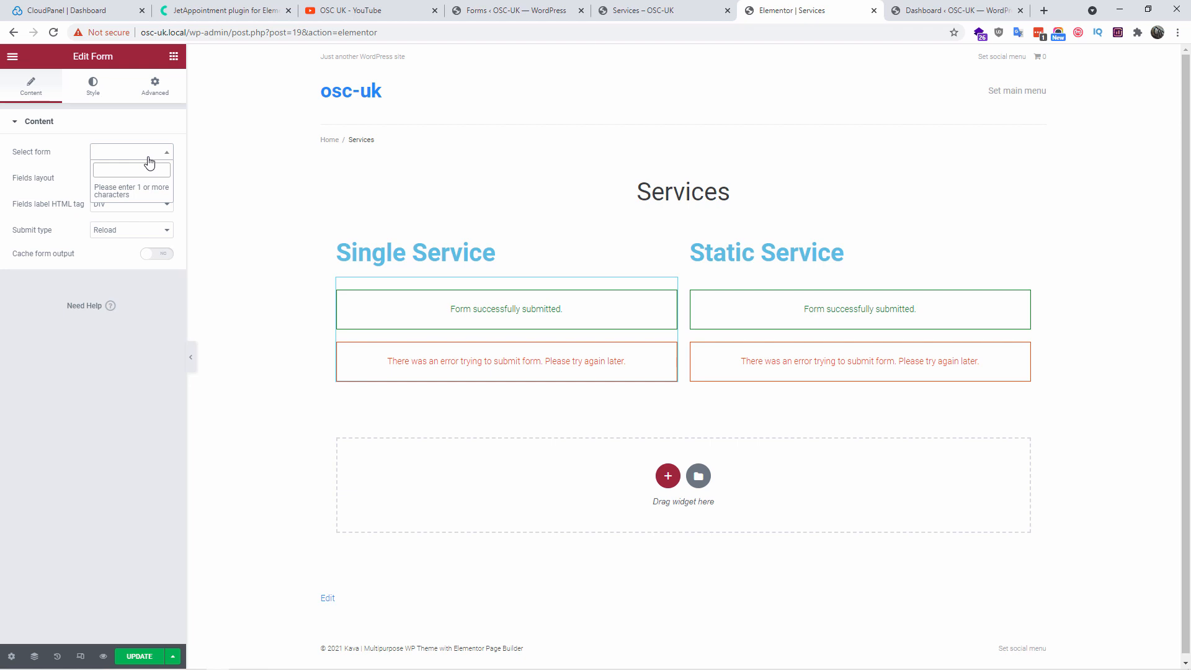
pyautogui.write('sin')
pyautogui.click(136, 191)
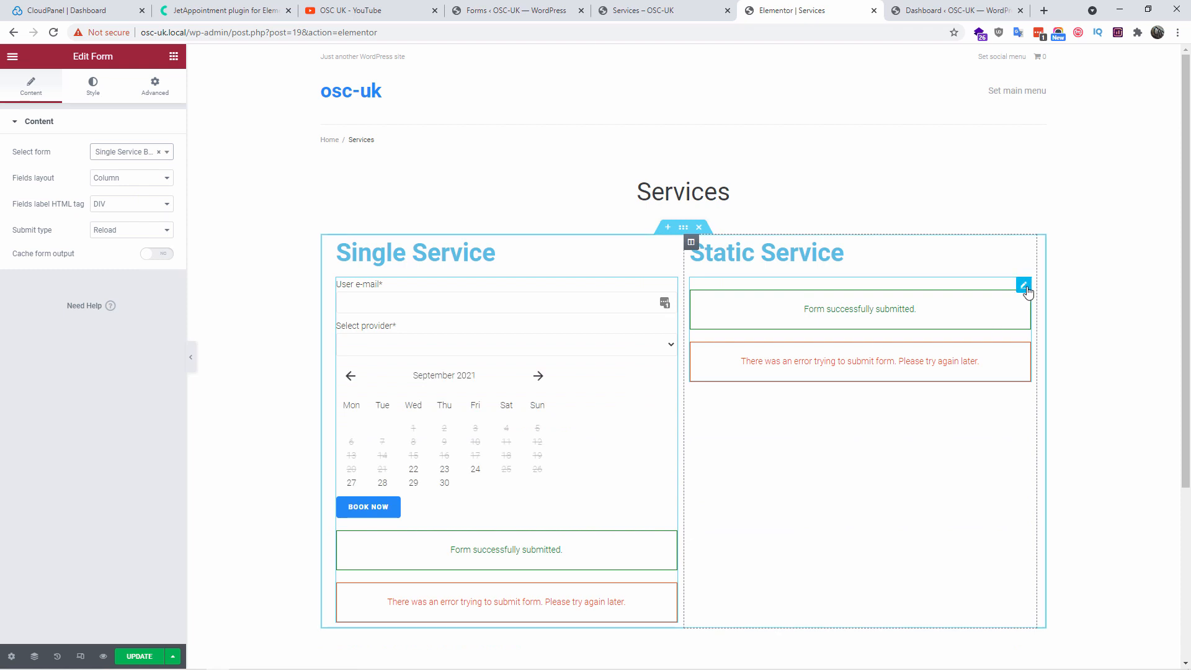
# Set the Static Service widget to Static Page Booking Form and update the Services page
pyautogui.moveTo(1026, 289); pyautogui.dragTo(1025, 287)
pyautogui.click(1024, 288)
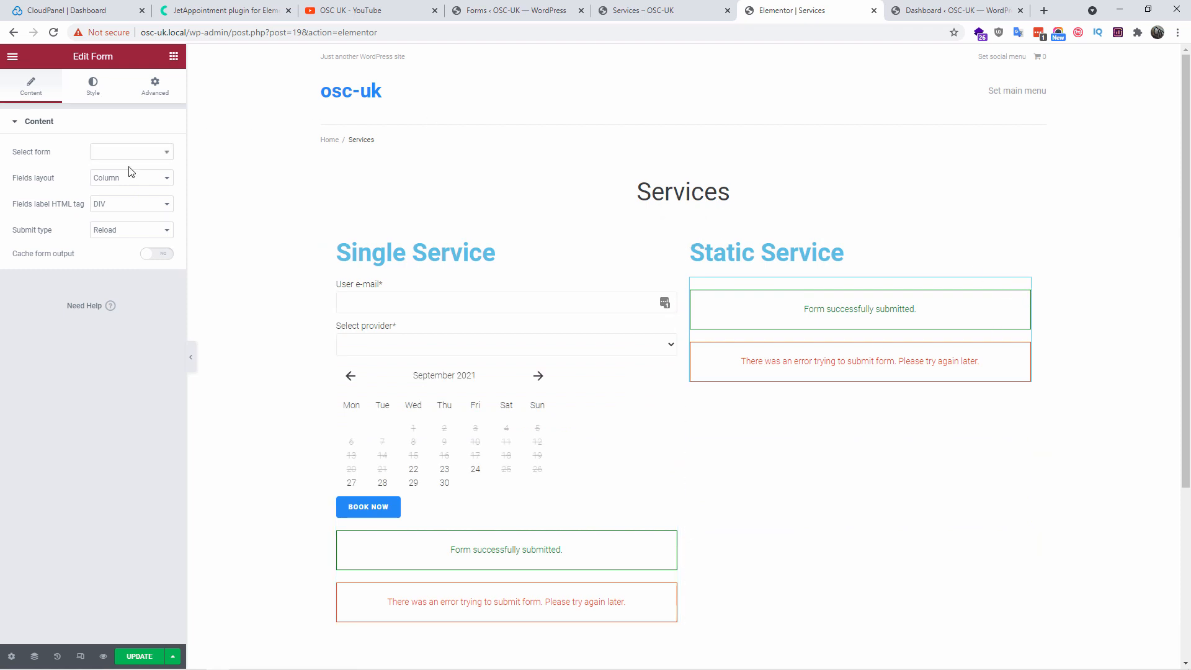
pyautogui.click(120, 156)
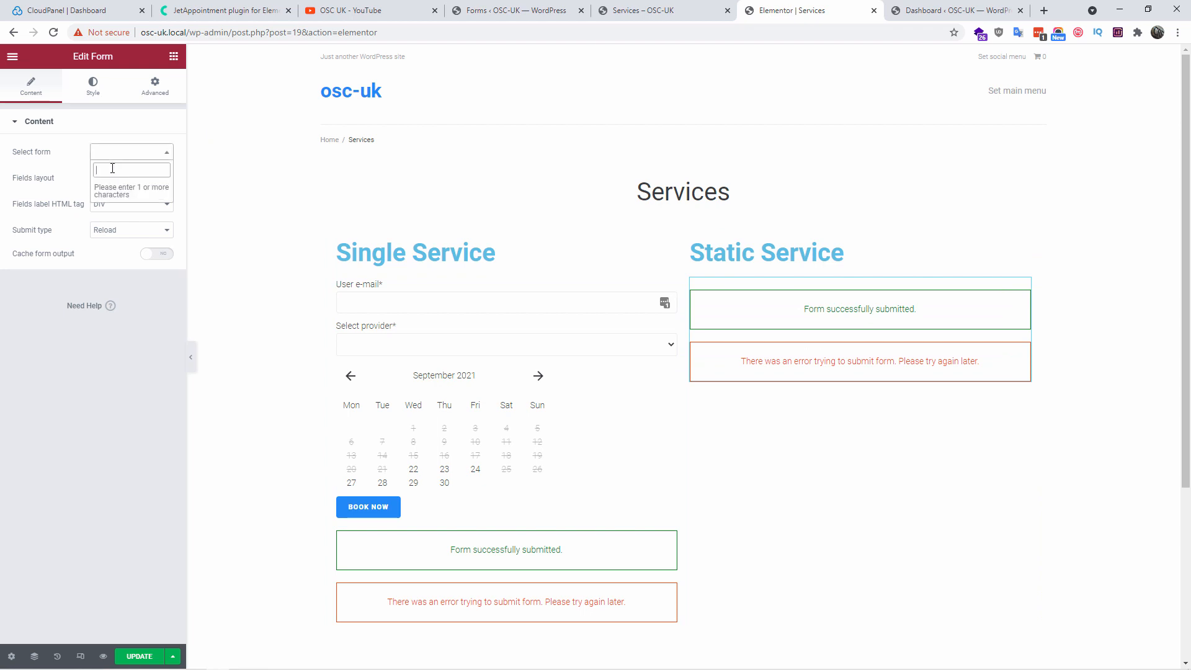
pyautogui.write('static')
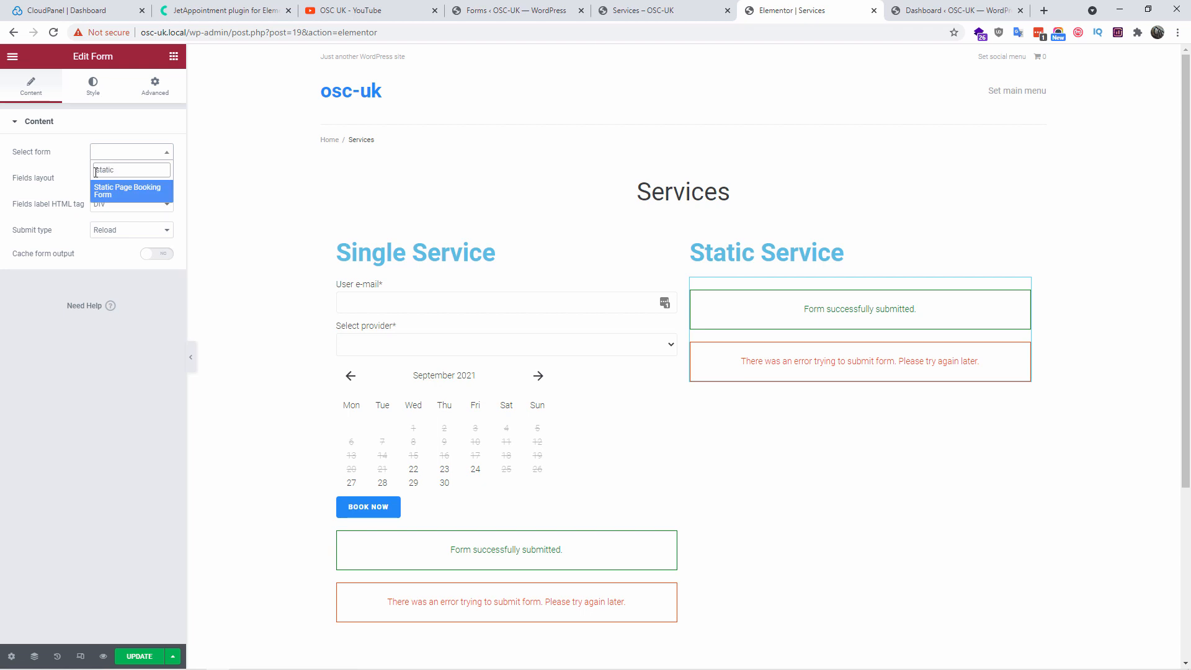
pyautogui.click(122, 189)
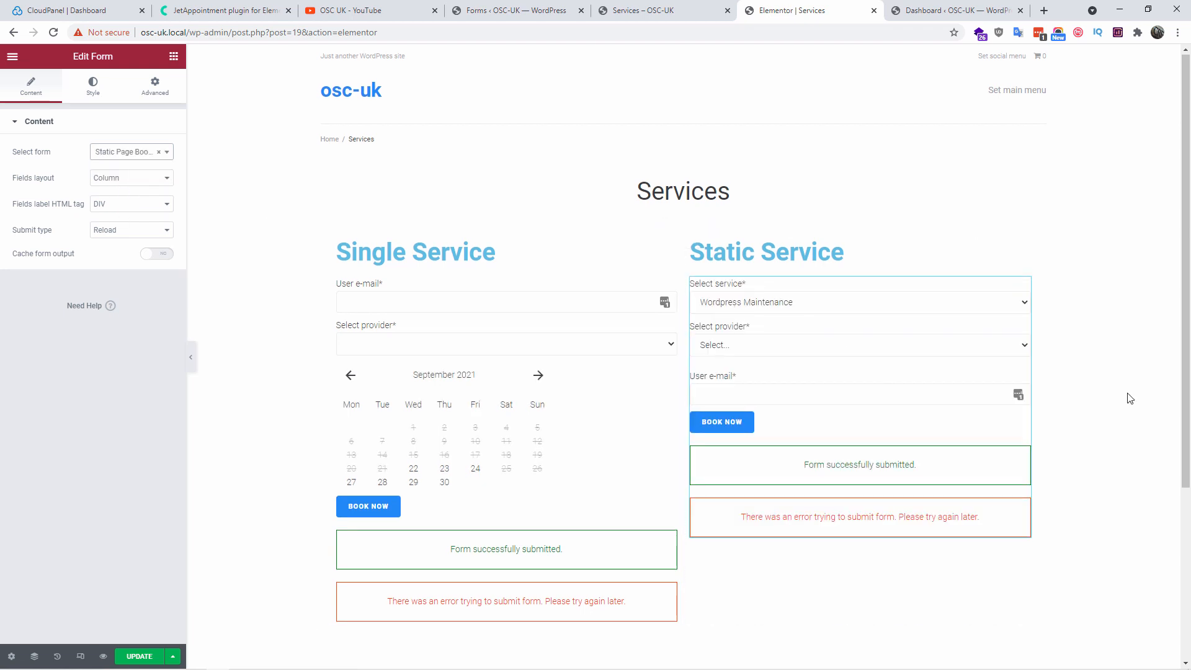
pyautogui.scroll(-4, 1129, 400)
pyautogui.click(138, 655)
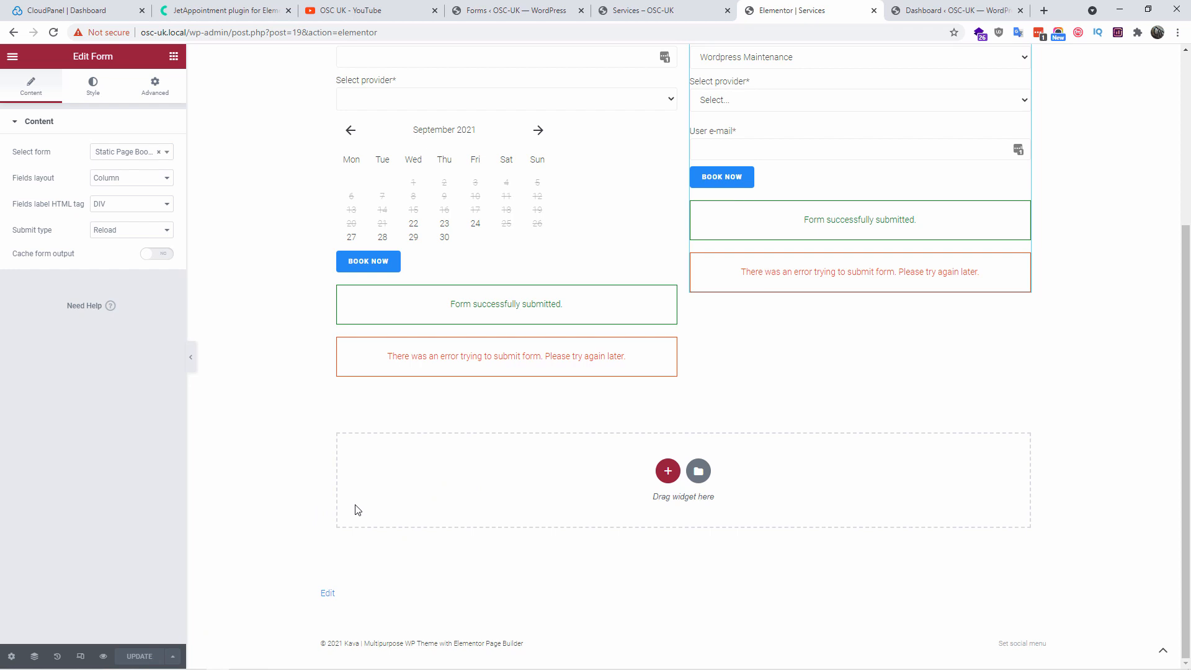
pyautogui.scroll(3, 357, 511)
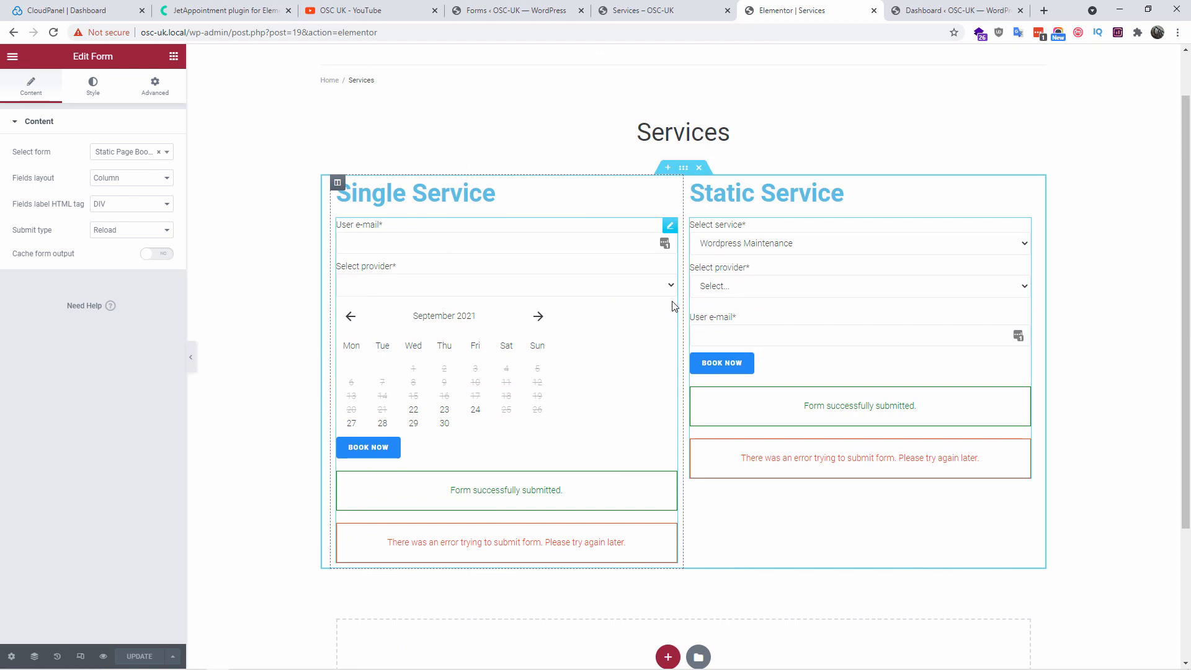
pyautogui.click(521, 10)
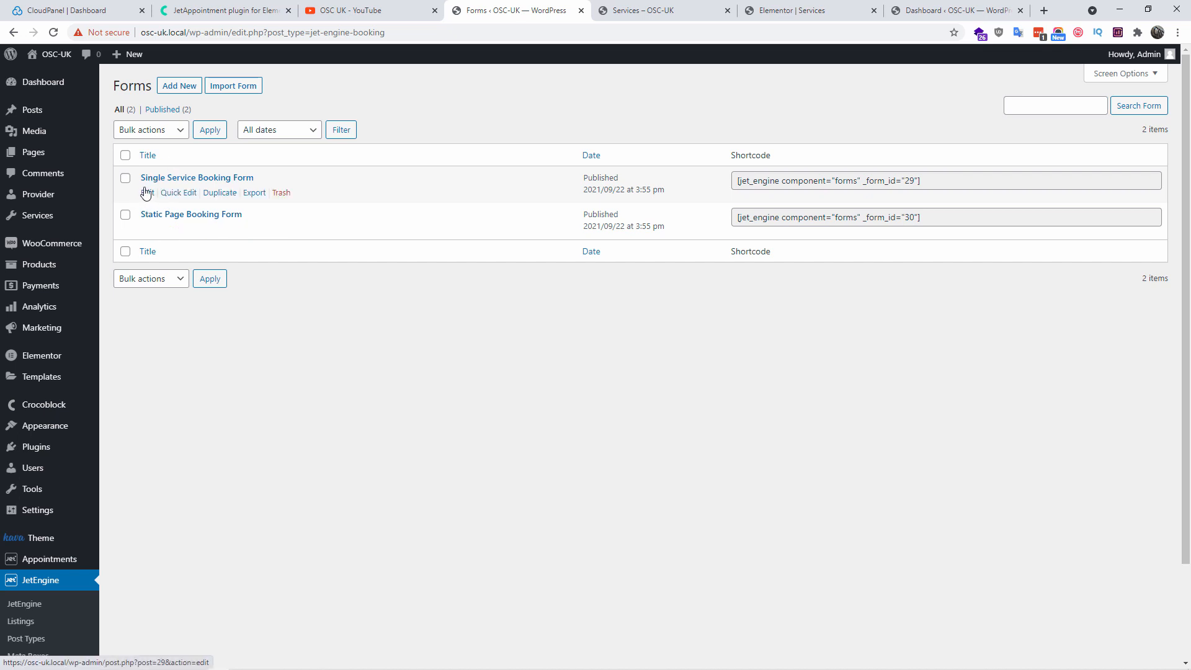
# Add a Number field named phone_number to the Single Service Booking Form
pyautogui.click(147, 192)
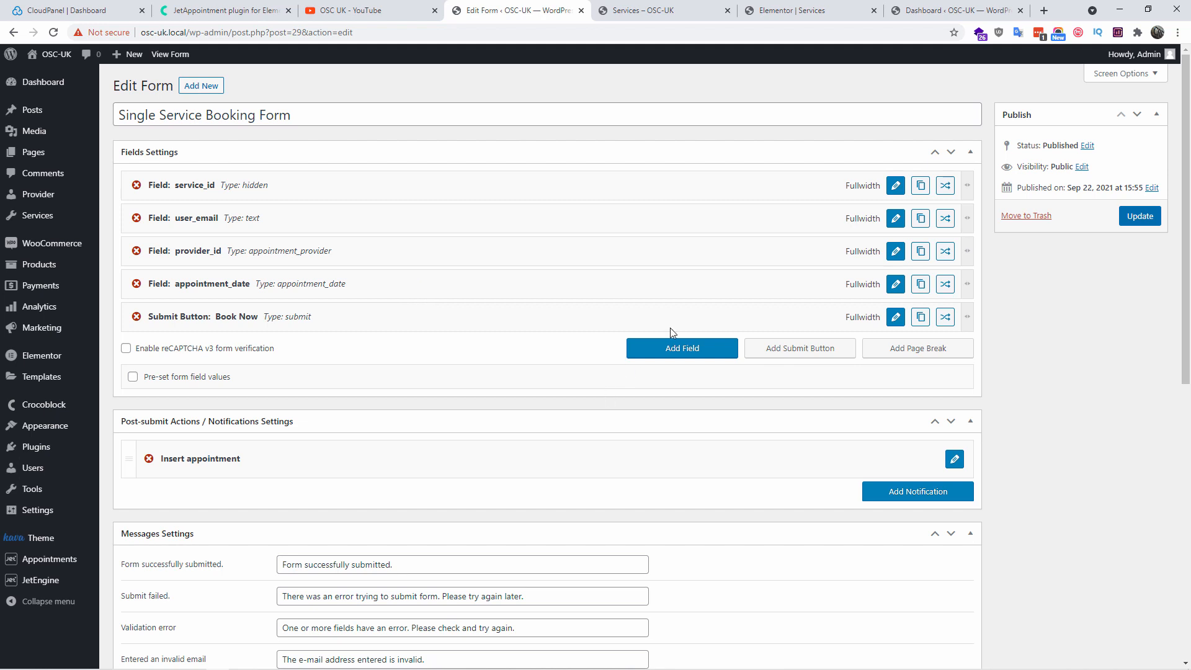
pyautogui.click(687, 350)
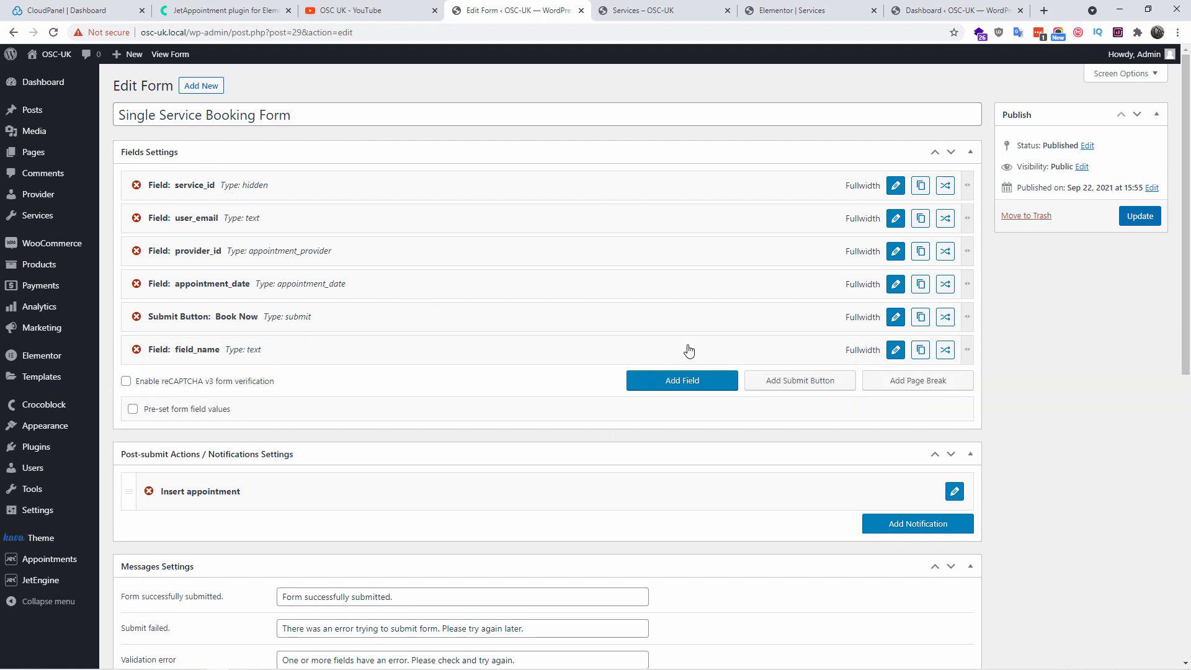
pyautogui.click(895, 350)
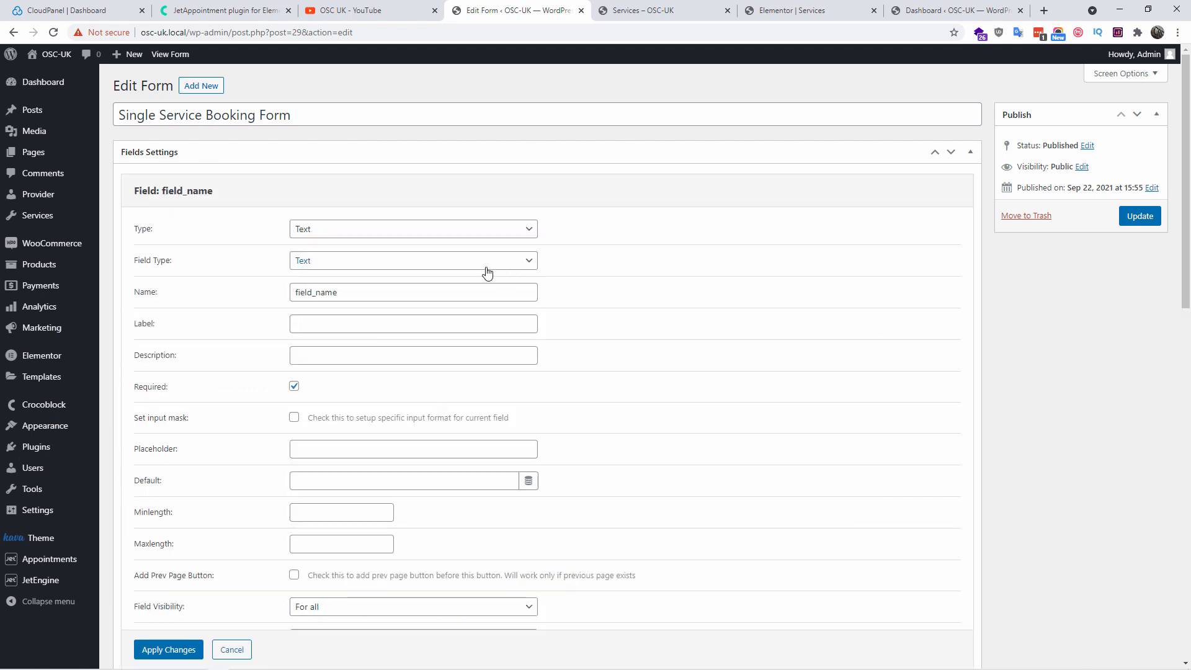
pyautogui.click(434, 230)
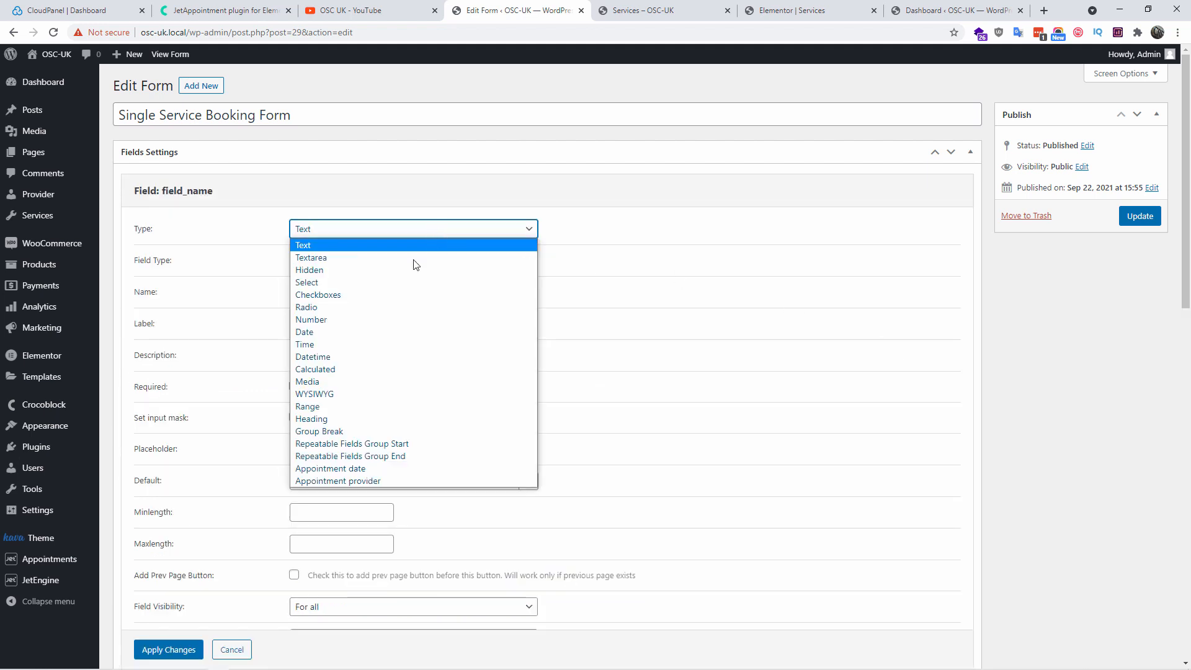
pyautogui.click(361, 320)
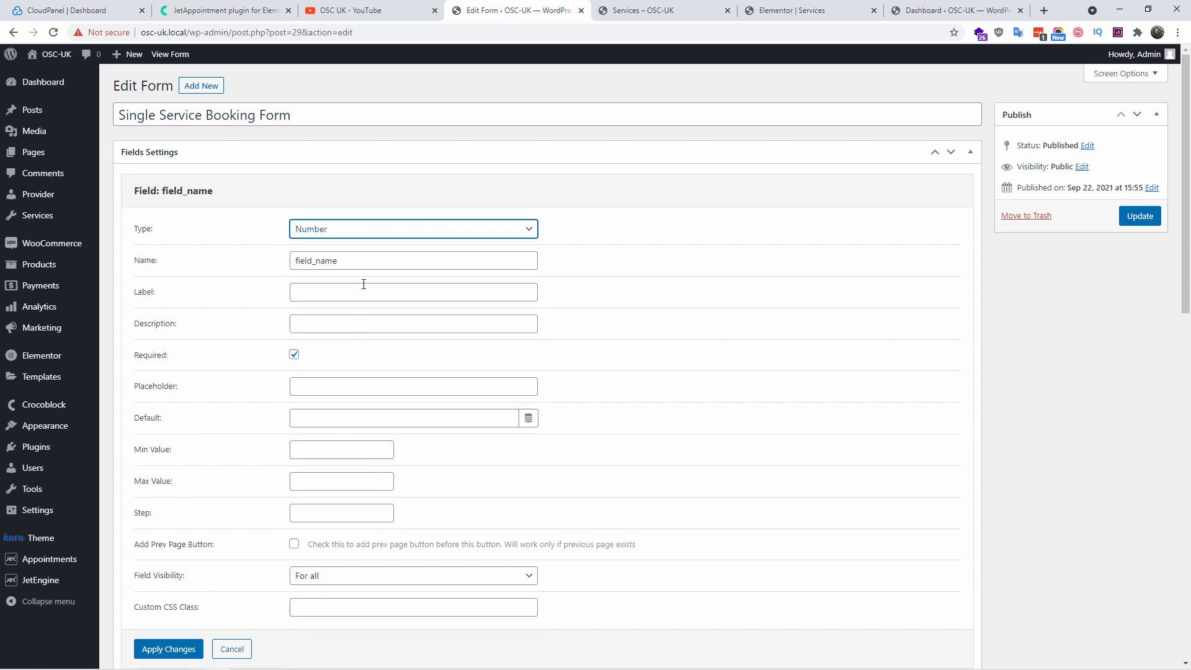
pyautogui.click(360, 290)
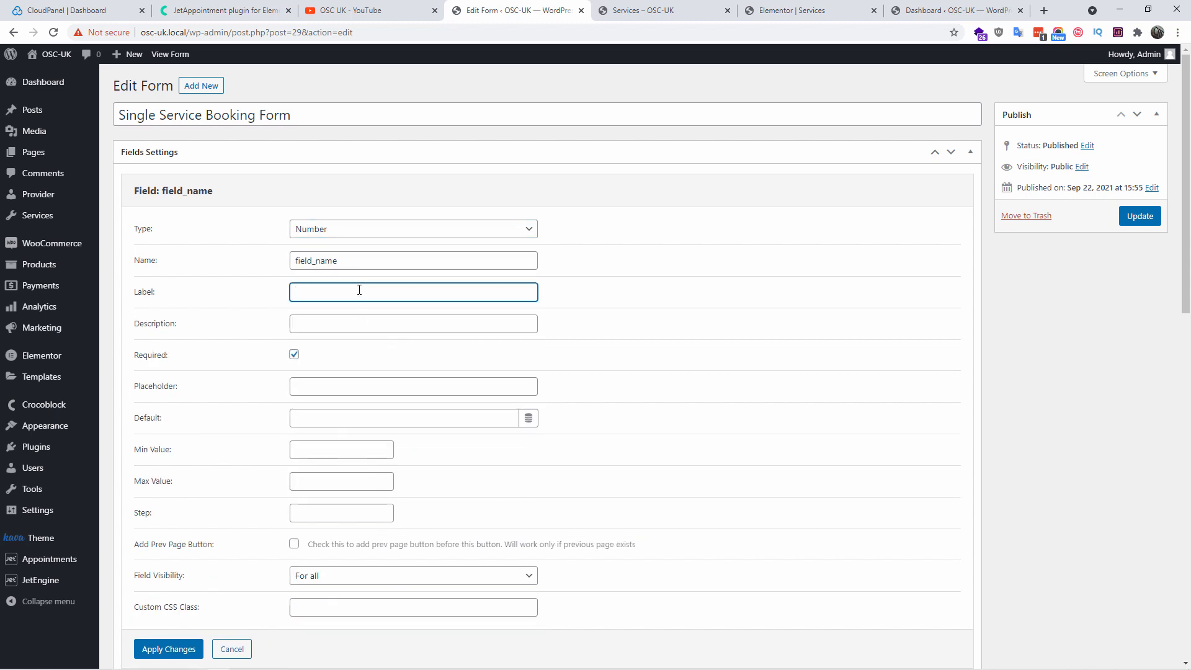
pyautogui.moveTo(367, 268); pyautogui.dragTo(251, 267)
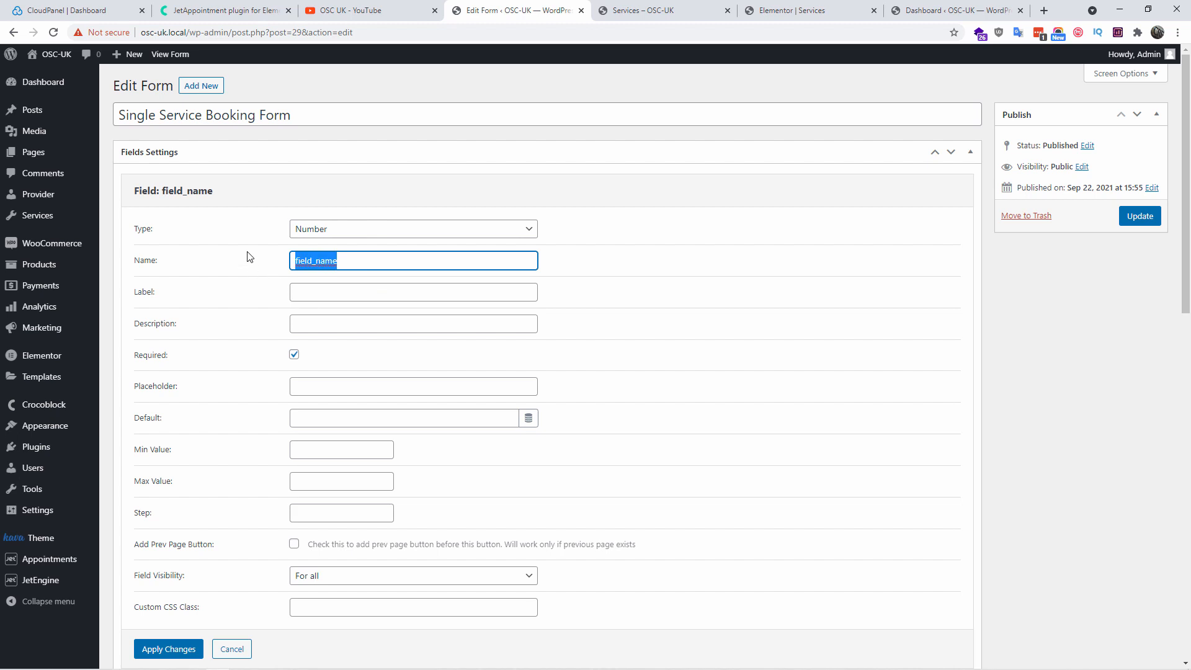
pyautogui.write('p')
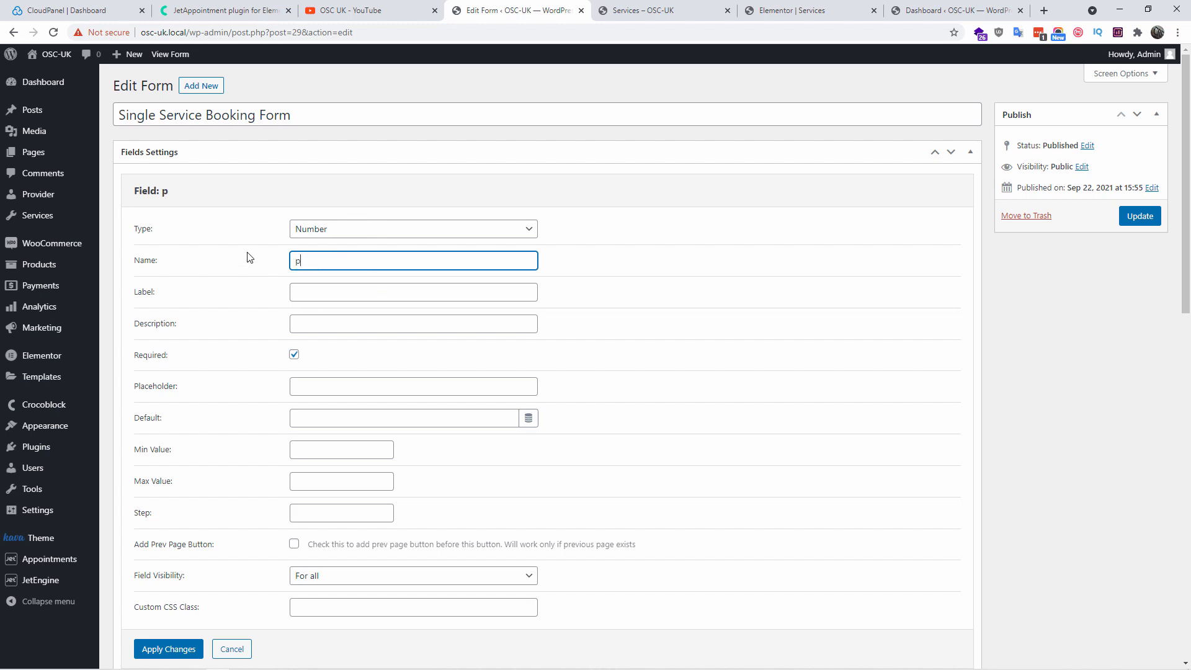
pyautogui.write('hone_number')
pyautogui.press('Tab')
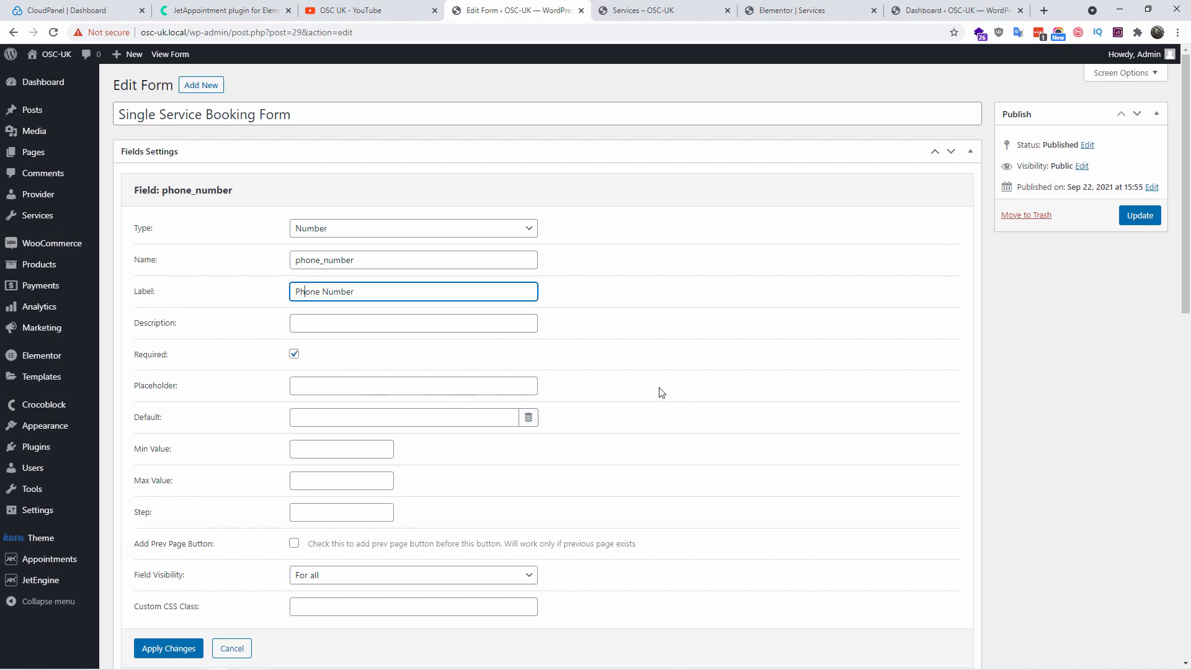
# Apply the Phone Number field, move the Book Now button below it, and update the form
pyautogui.scroll(-1, 661, 391)
pyautogui.scroll(-4, 661, 392)
pyautogui.scroll(2, 659, 412)
pyautogui.click(154, 465)
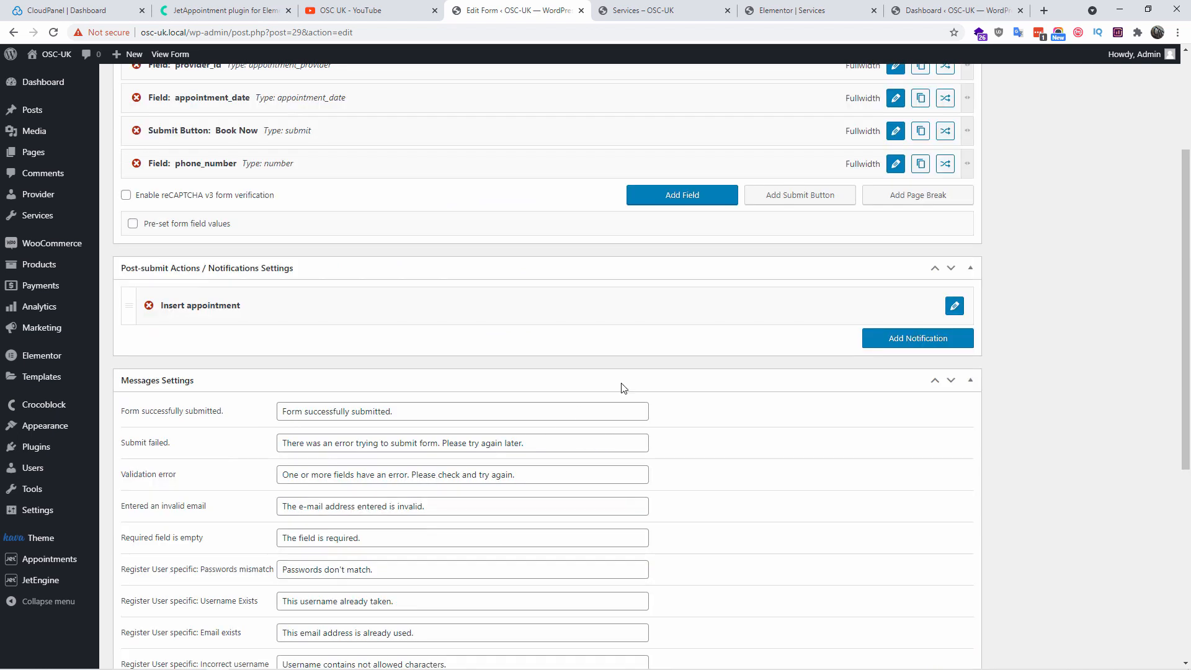
pyautogui.scroll(2, 747, 276)
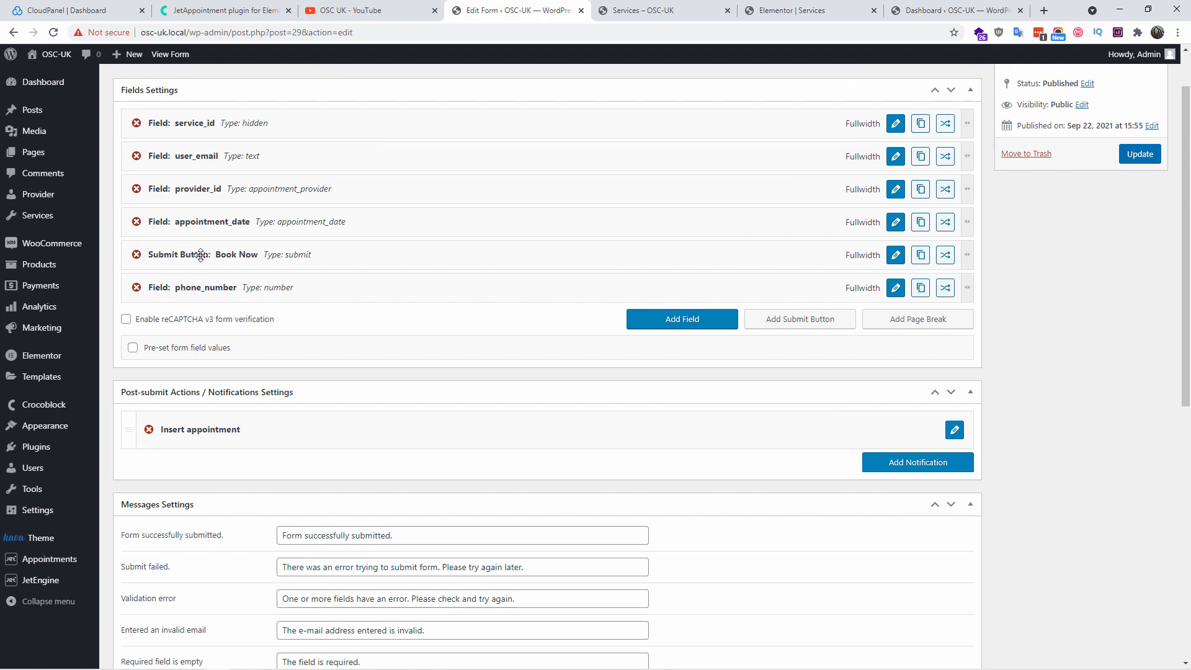
pyautogui.moveTo(194, 250); pyautogui.dragTo(203, 283)
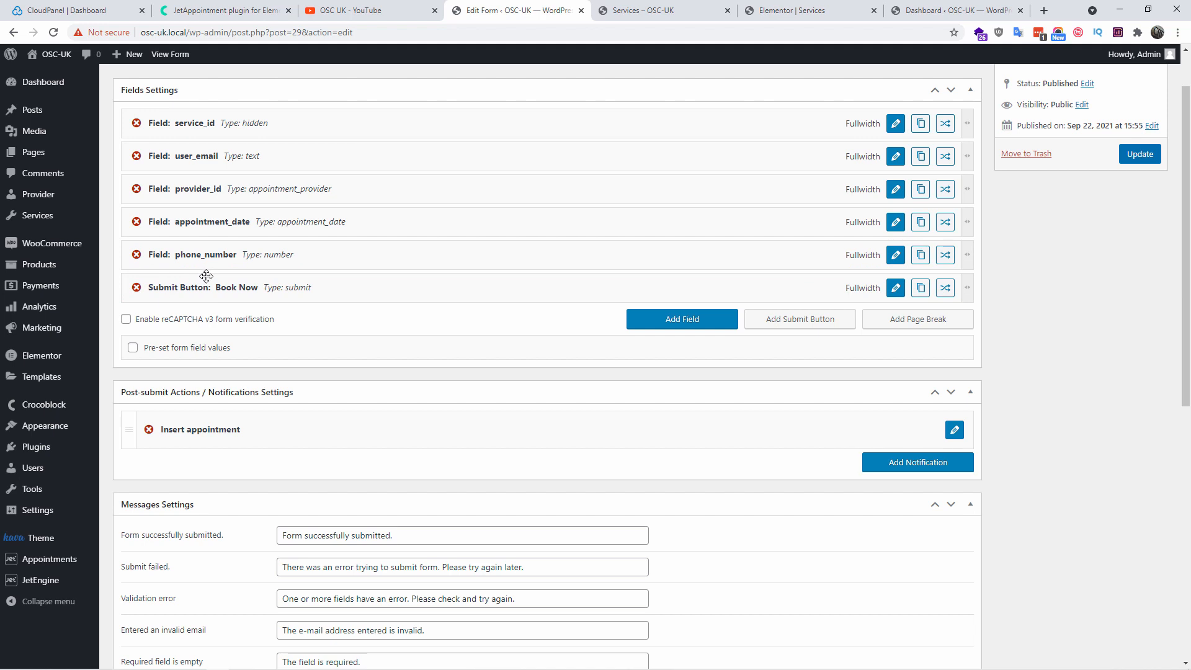
pyautogui.click(1138, 155)
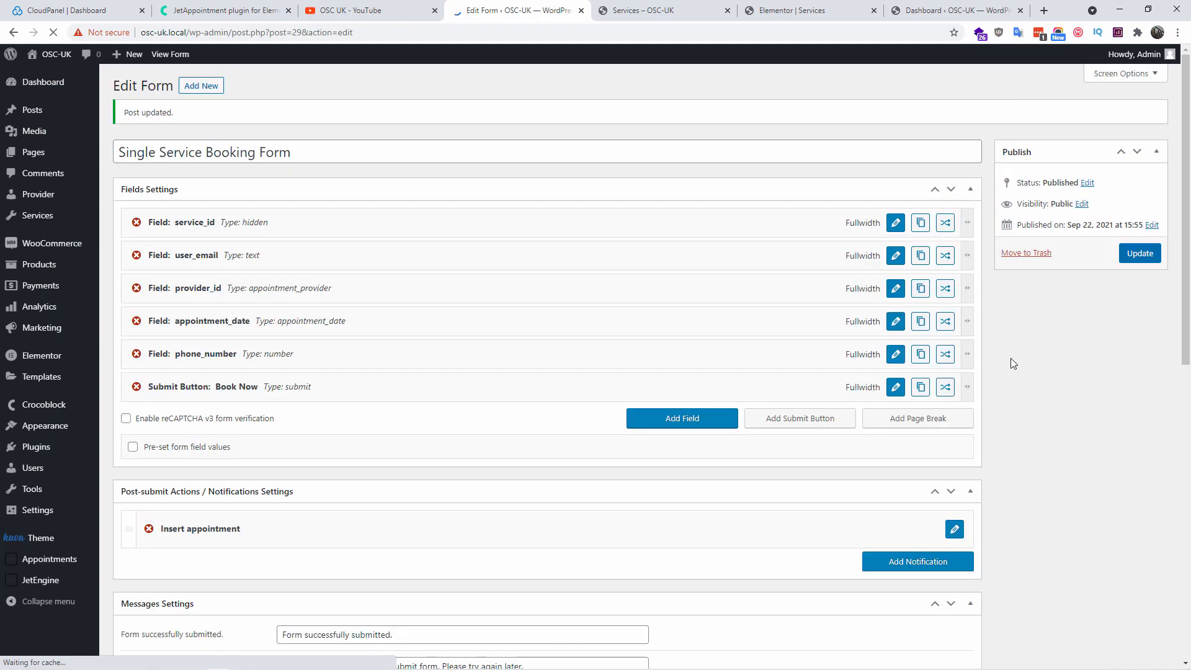
# Map Insert appointment's phone_number to the phone_number form field and update the form
pyautogui.scroll(-2, 993, 416)
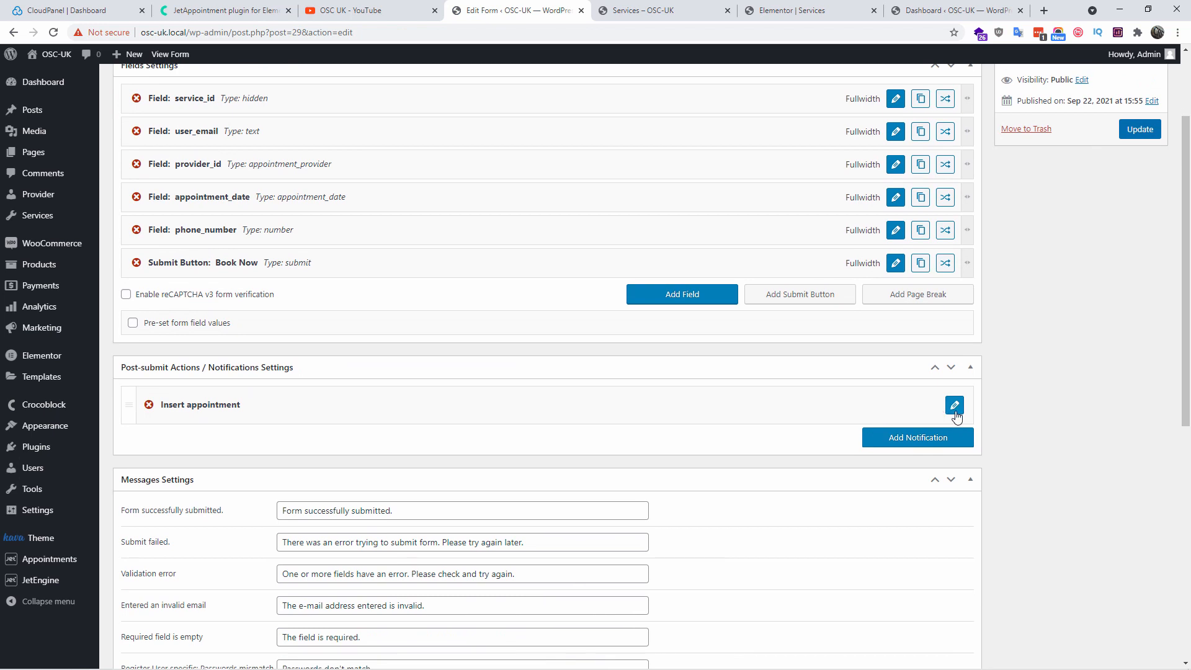
pyautogui.click(955, 409)
pyautogui.scroll(-4, 1102, 407)
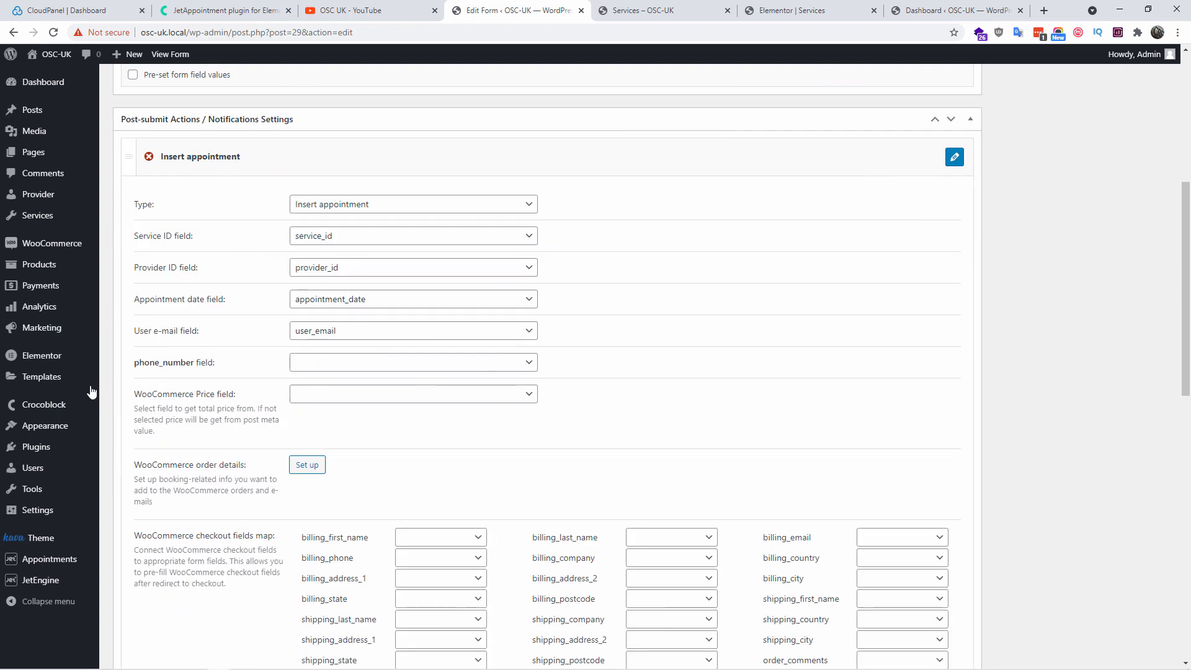
pyautogui.click(346, 362)
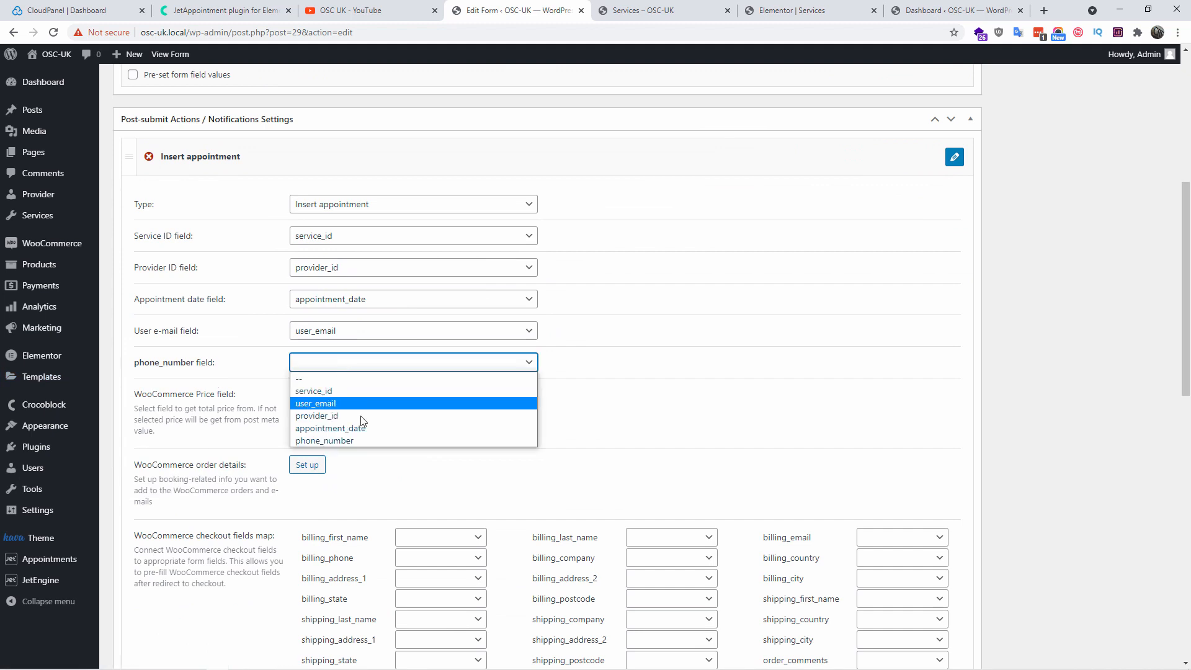
pyautogui.click(345, 441)
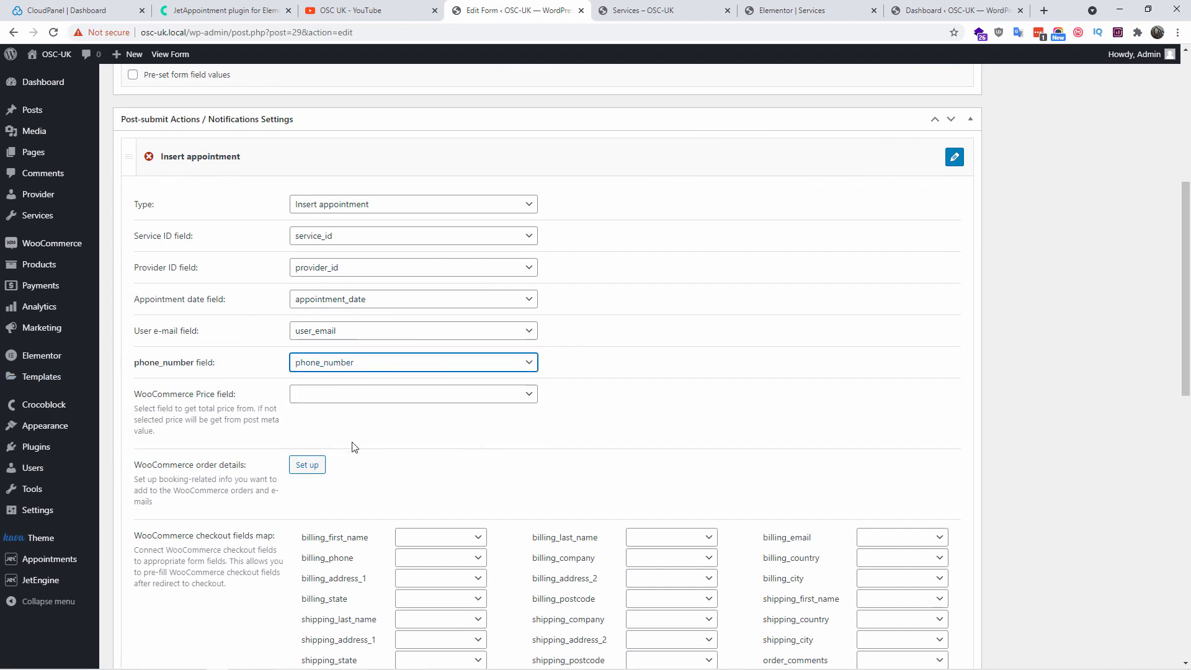
pyautogui.scroll(2, 943, 348)
pyautogui.scroll(2, 944, 348)
pyautogui.click(1140, 129)
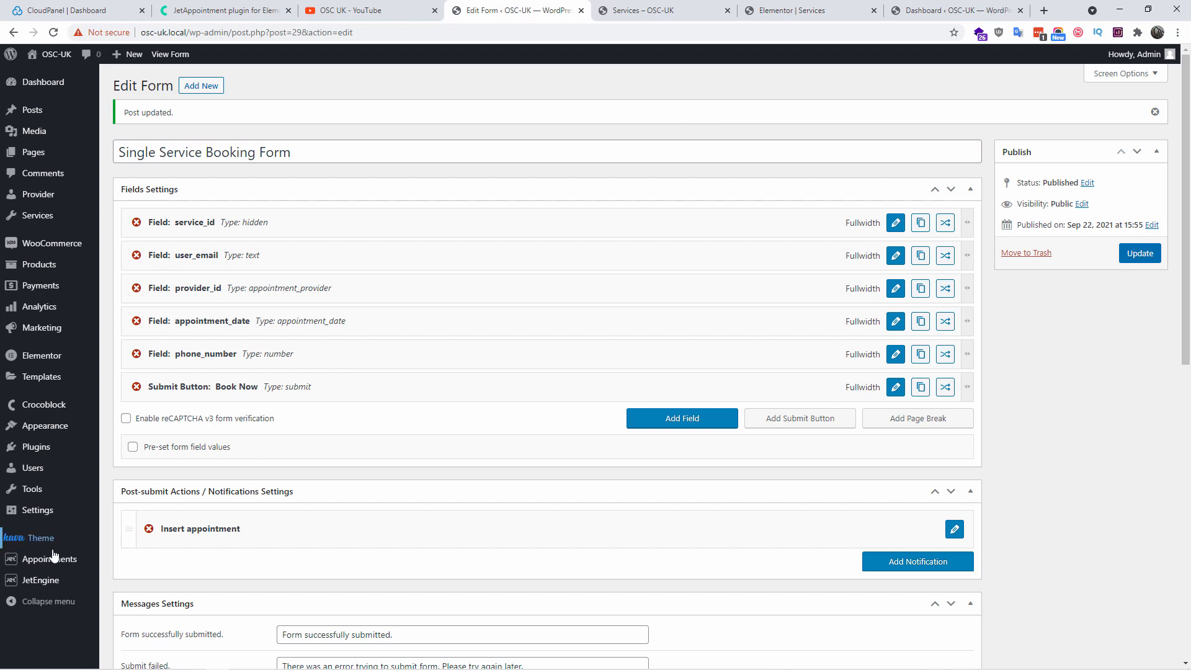
# Open the Static Page Booking Form from the JetEngine Forms list
pyautogui.moveTo(45, 581)
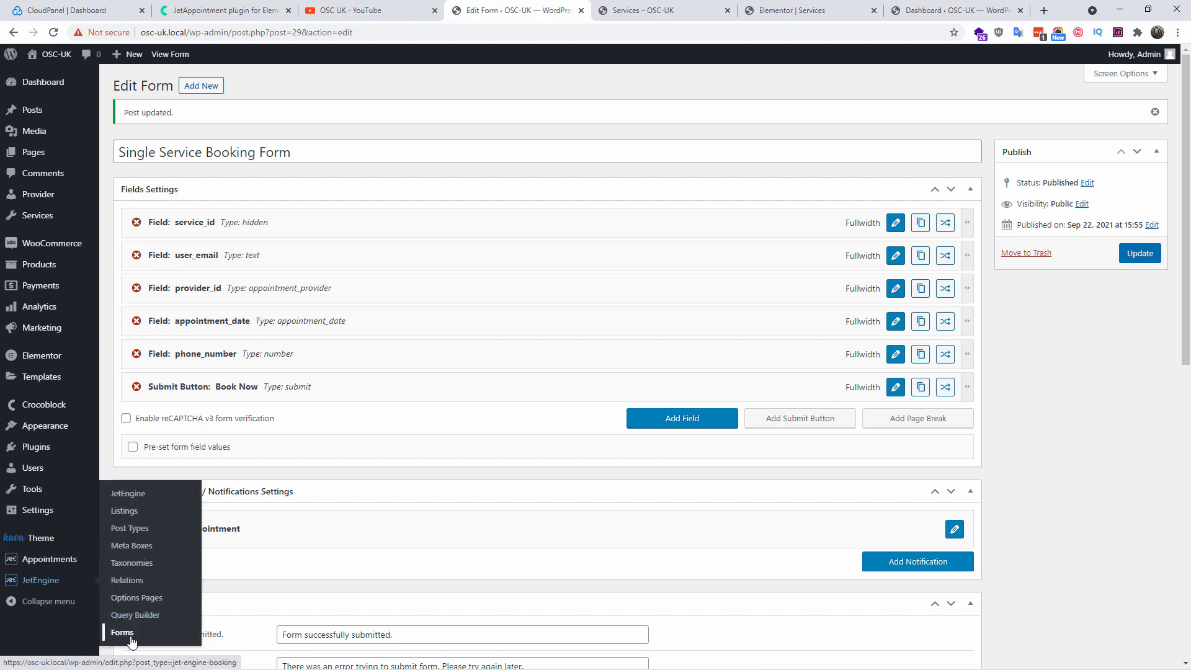
pyautogui.click(186, 608)
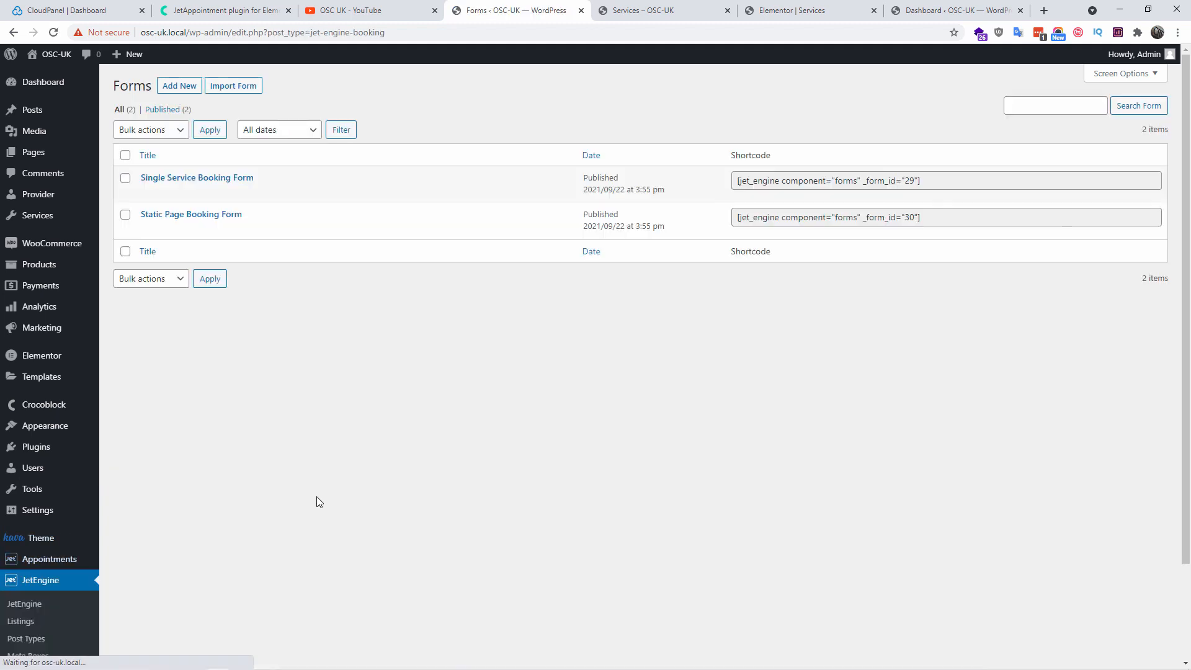
pyautogui.click(148, 230)
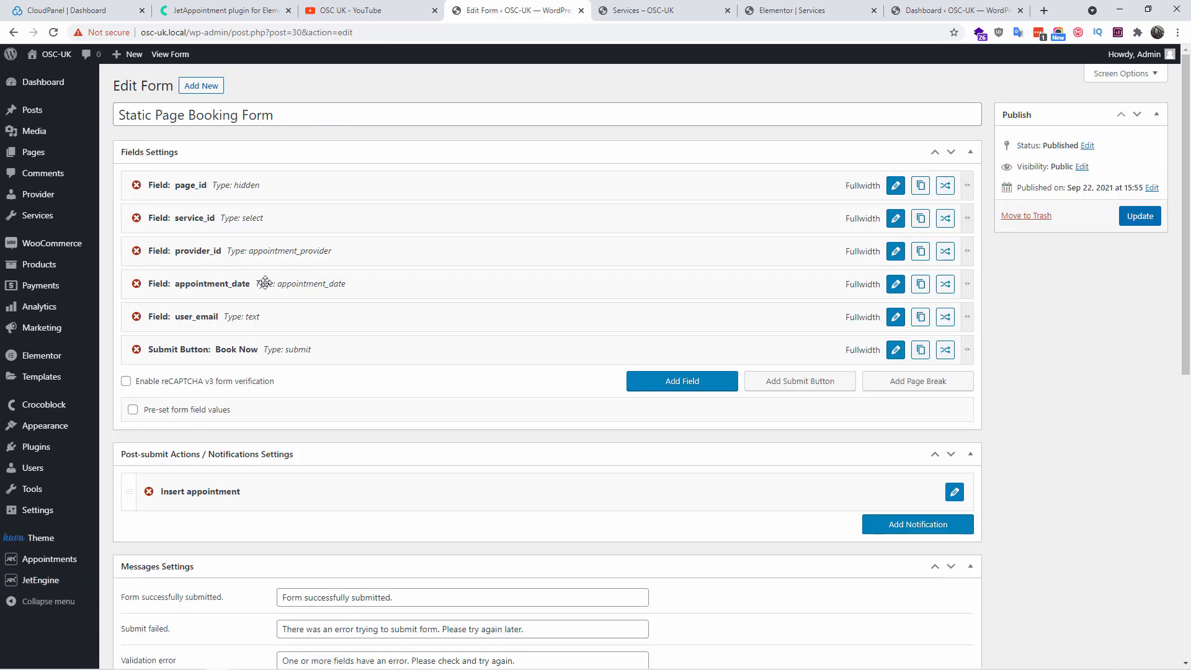
# Add a required Number field Phone_number labelled Phone Number and apply the changes
pyautogui.click(646, 387)
pyautogui.click(895, 384)
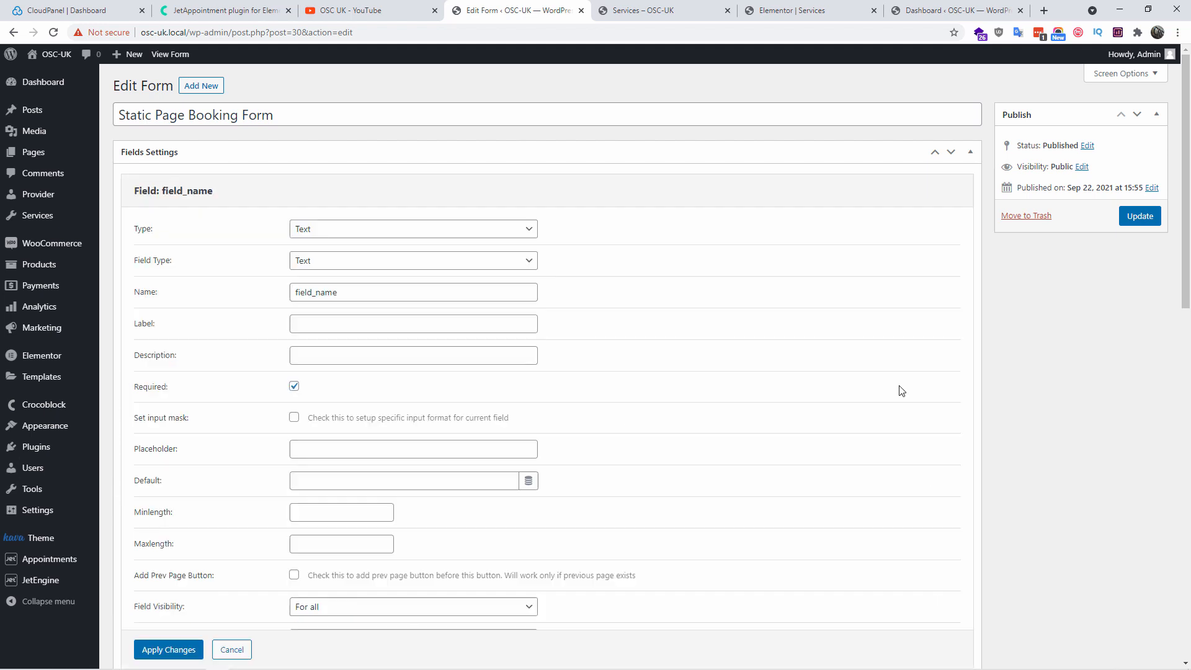
pyautogui.click(370, 238)
pyautogui.click(355, 319)
pyautogui.moveTo(375, 261); pyautogui.dragTo(211, 233)
pyautogui.write('Phone_number')
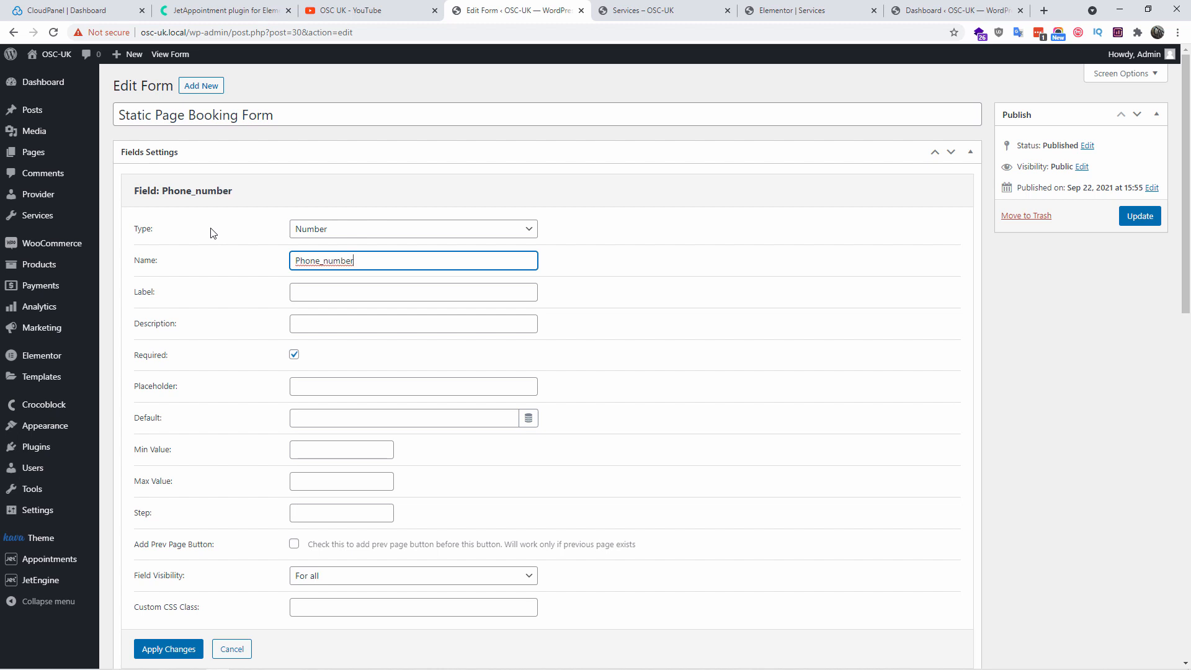
pyautogui.press('Tab')
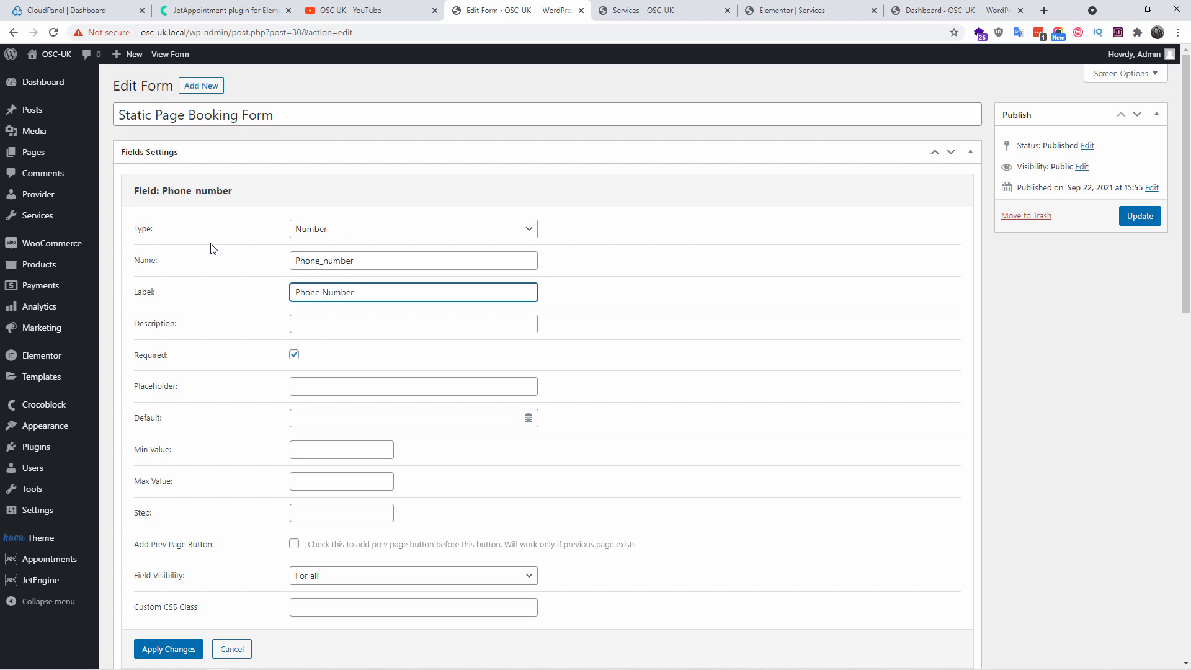
pyautogui.scroll(-3, 450, 395)
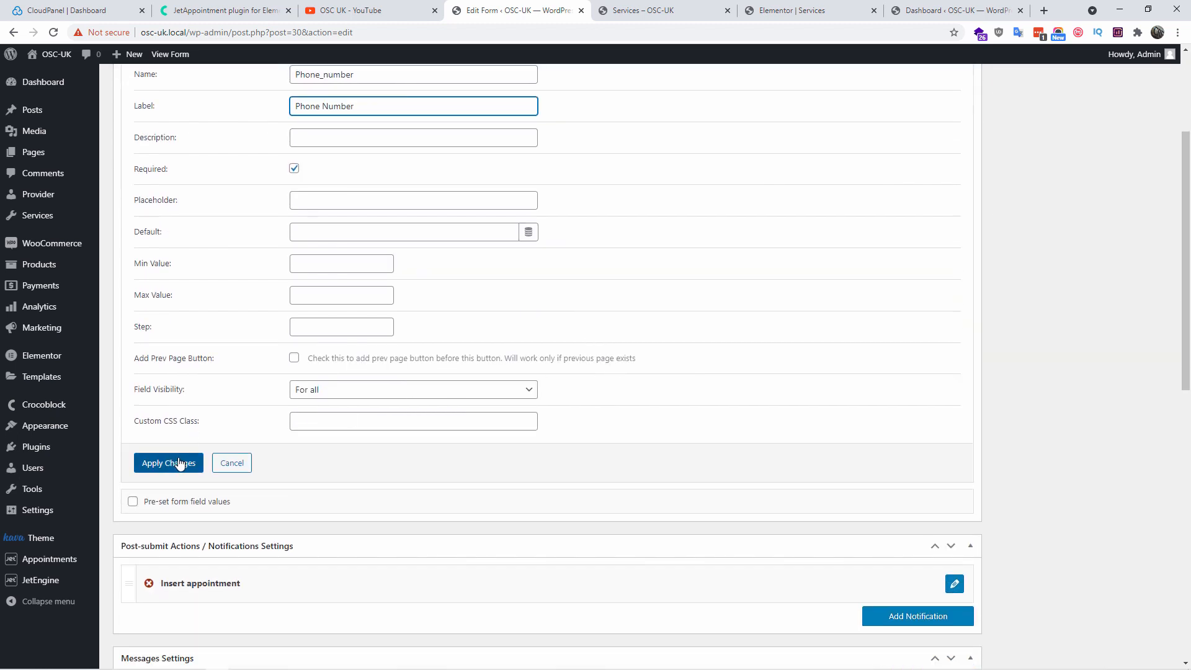
pyautogui.click(179, 466)
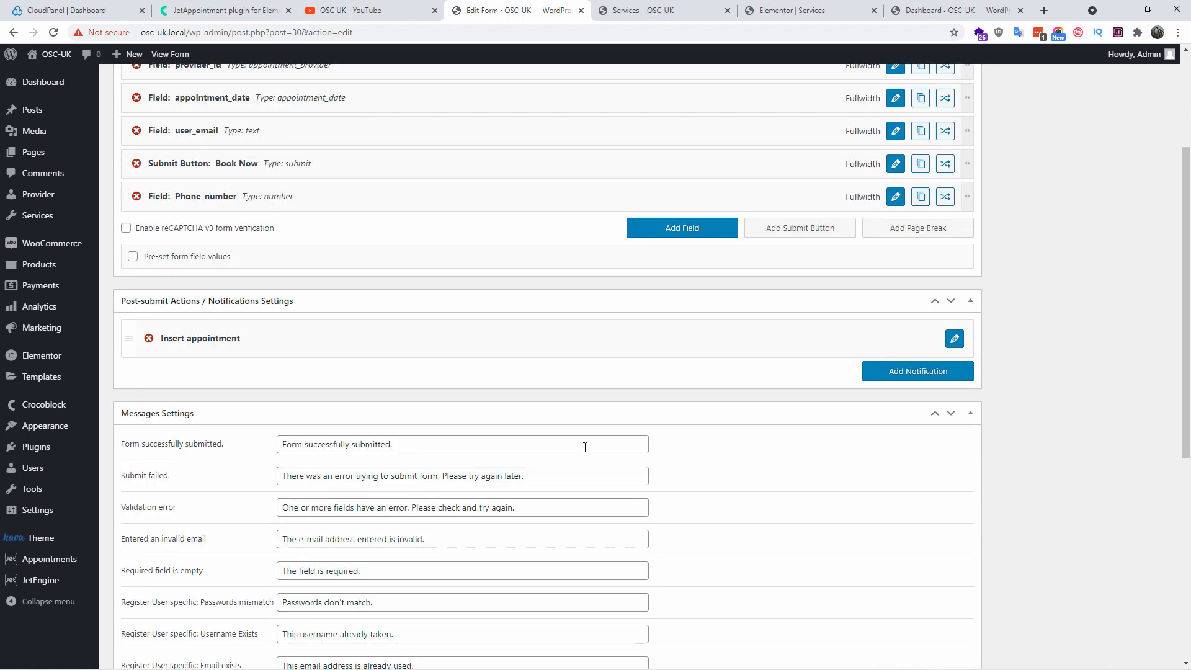
# Map Insert appointment's phone_number to Phone_number and update the Static Page Booking Form
pyautogui.scroll(-1, 876, 402)
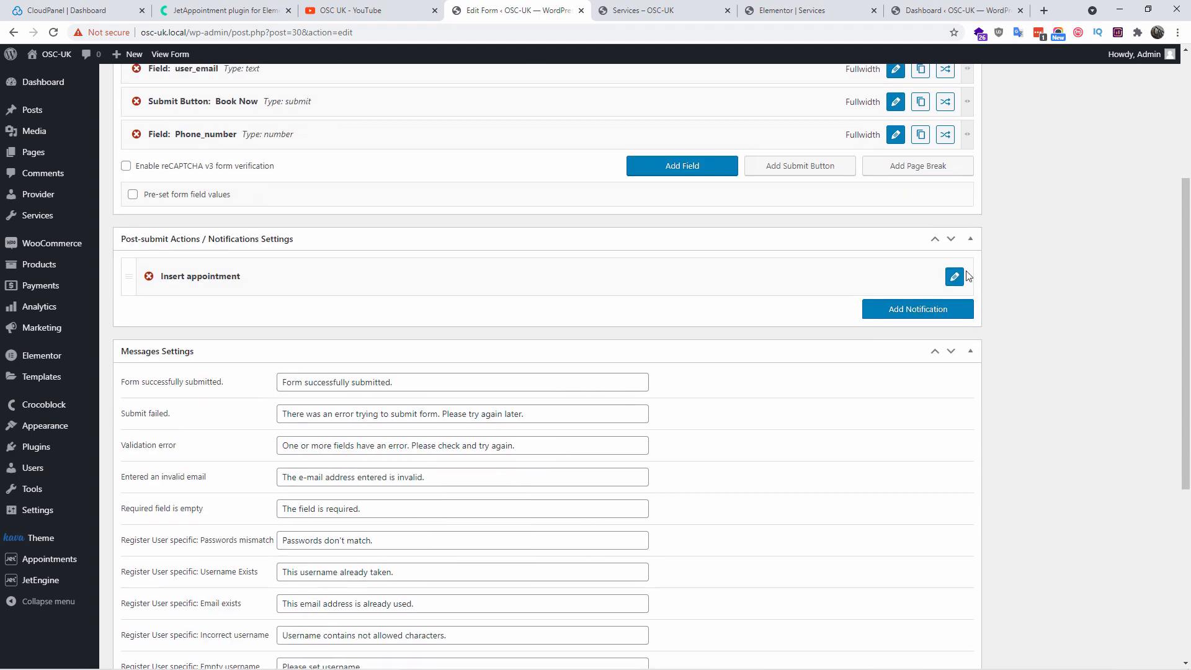
pyautogui.click(953, 277)
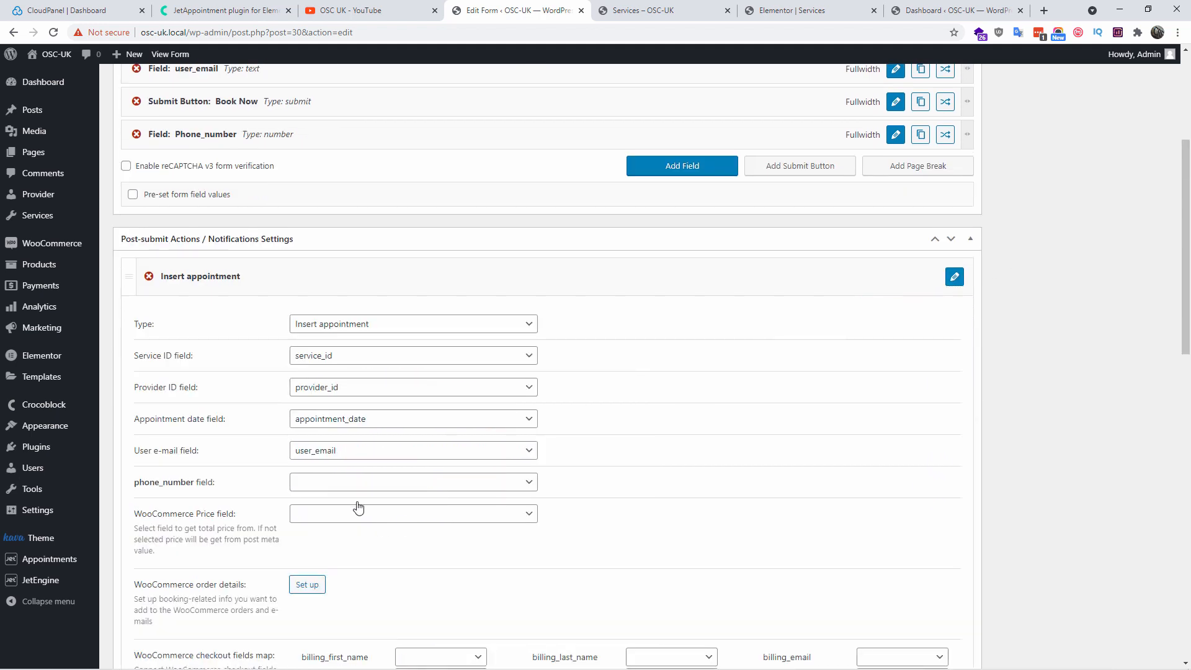
pyautogui.click(340, 487)
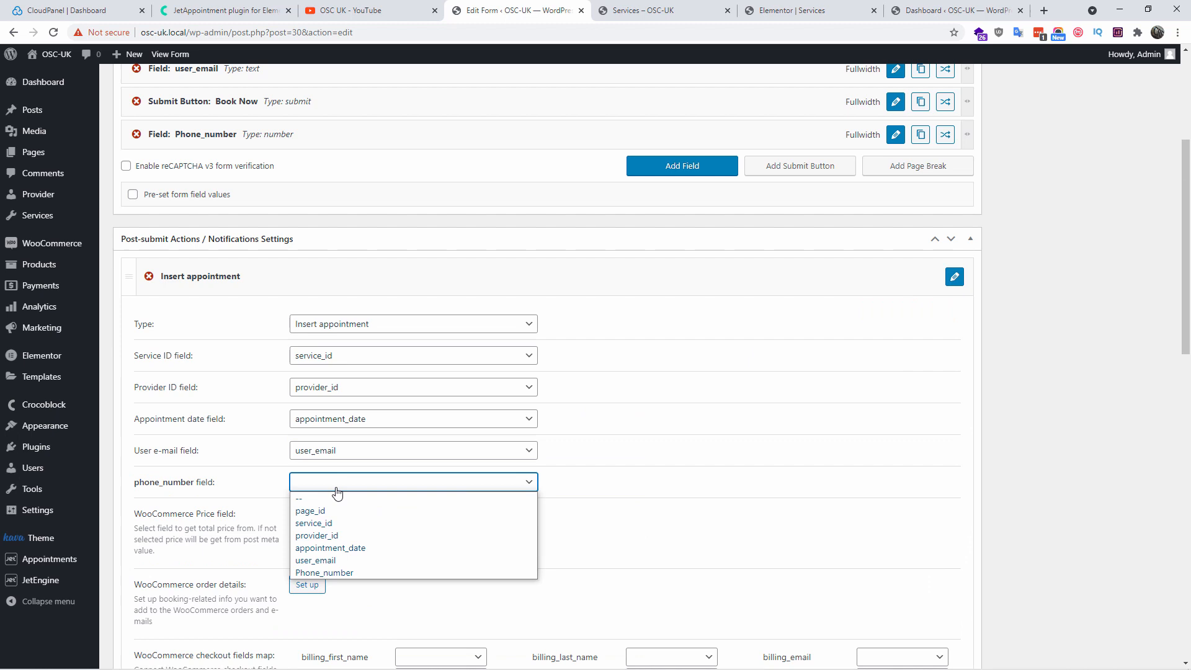
pyautogui.click(343, 572)
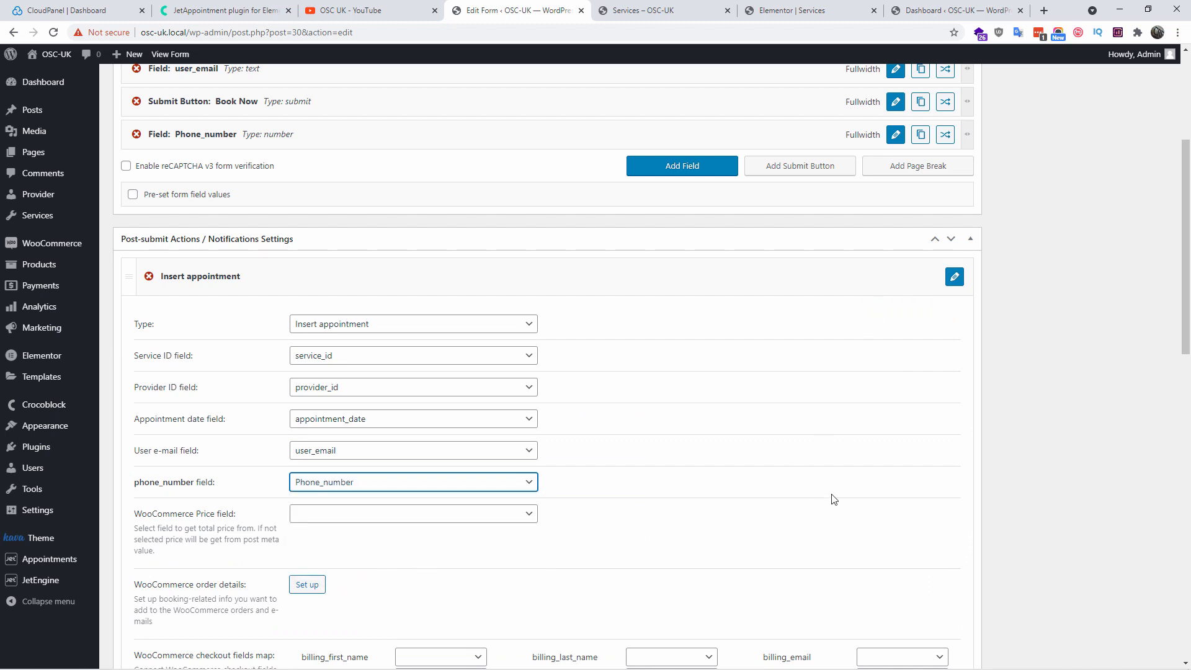
pyautogui.scroll(4, 833, 498)
pyautogui.click(1148, 217)
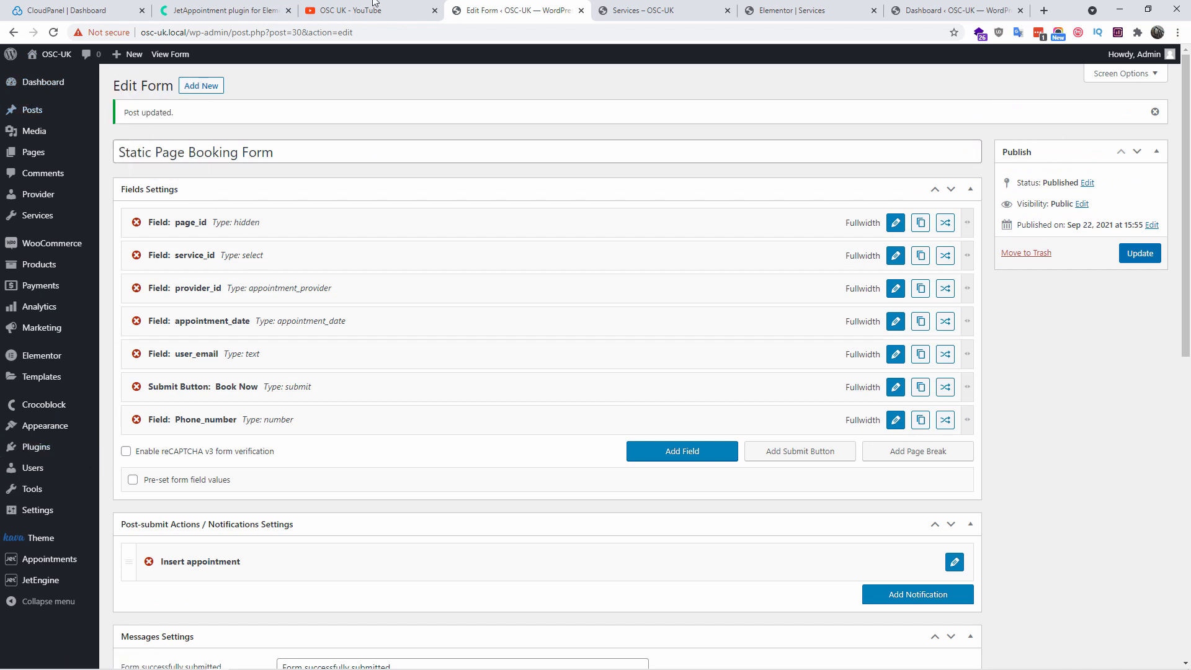
pyautogui.click(634, 9)
# Reload the Services front-end page to load the new Phone Number fields
pyautogui.click(769, 6)
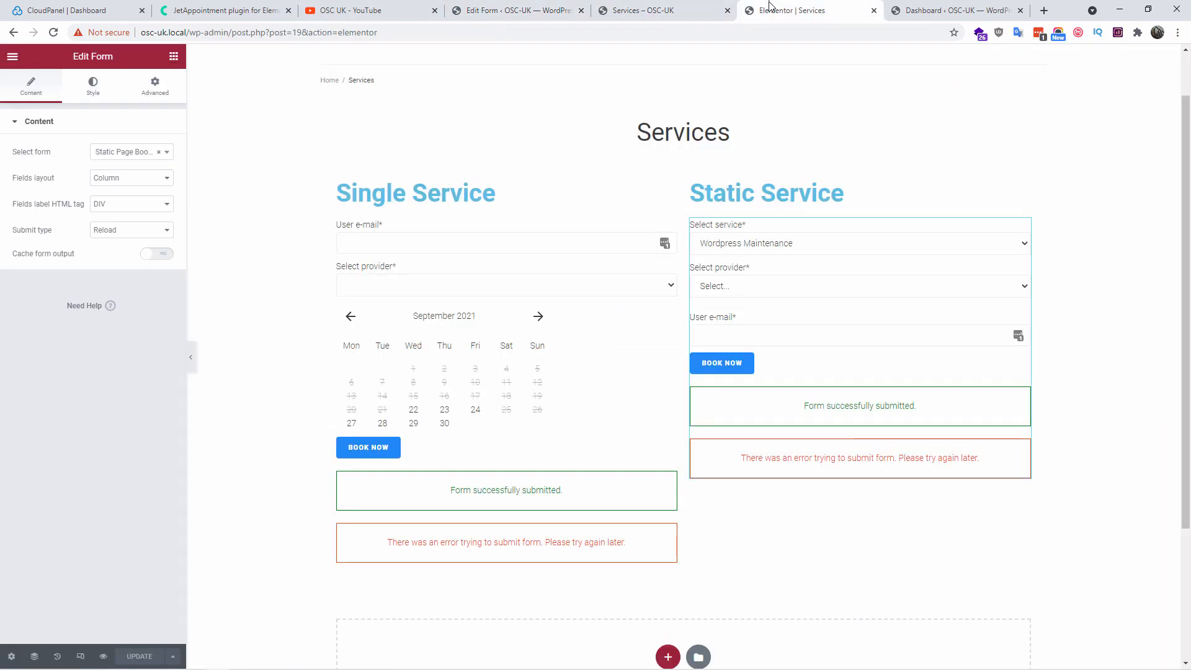
pyautogui.click(630, 11)
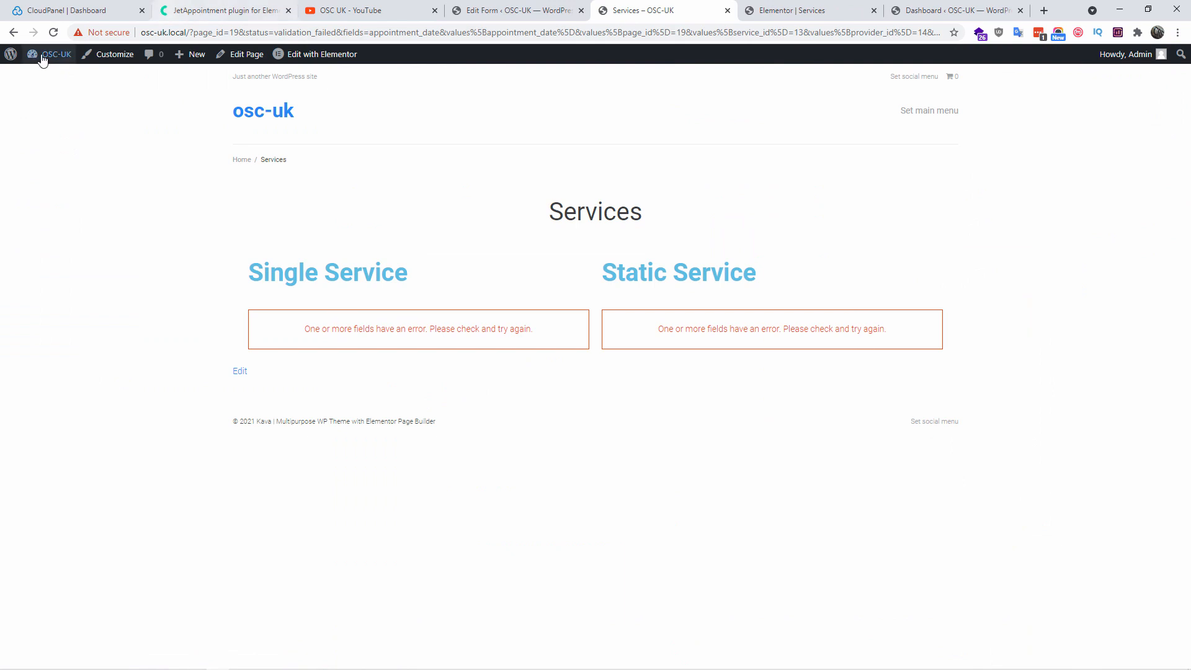
pyautogui.click(53, 34)
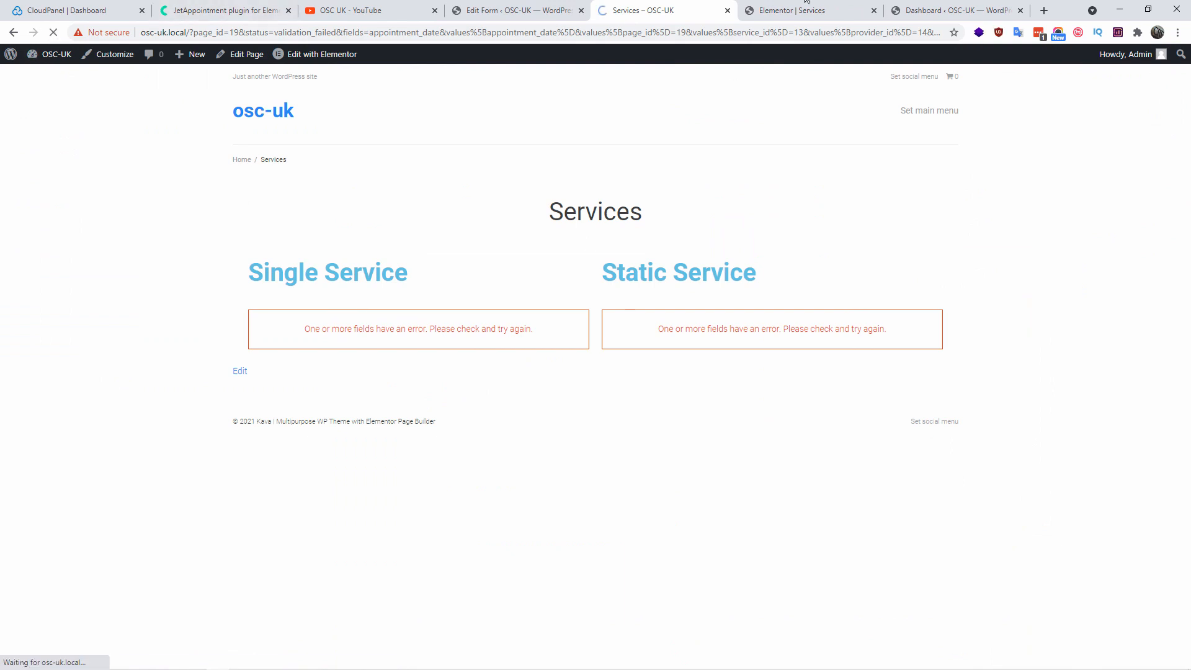
pyautogui.click(1020, 10)
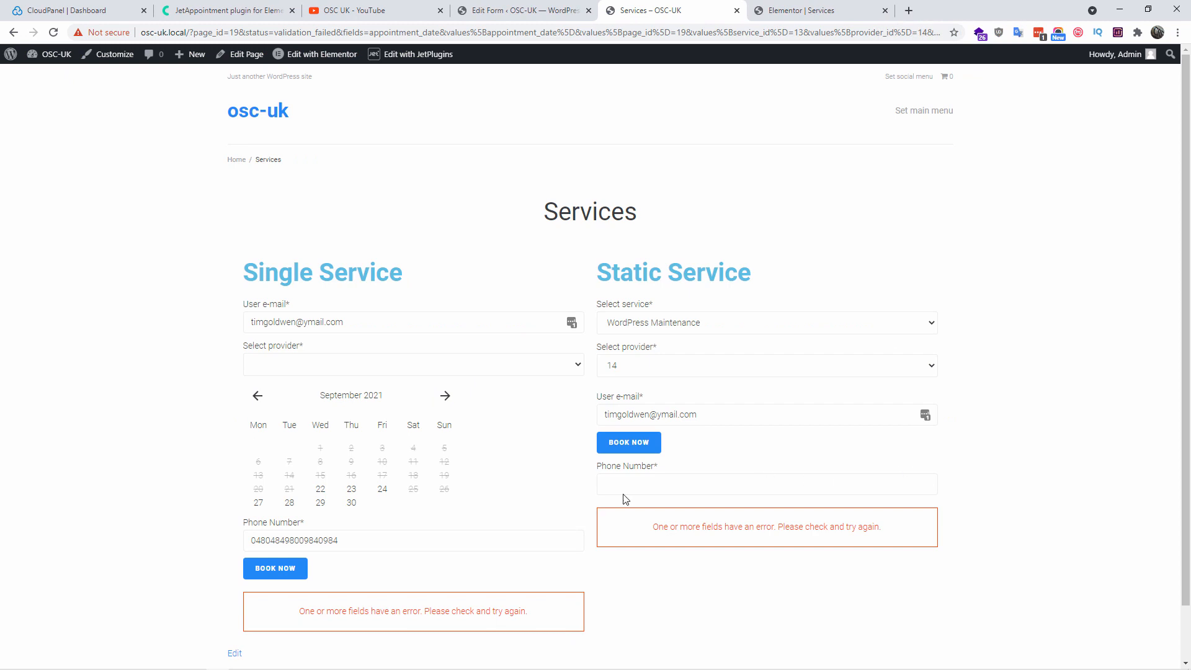
pyautogui.scroll(-1, 1061, 377)
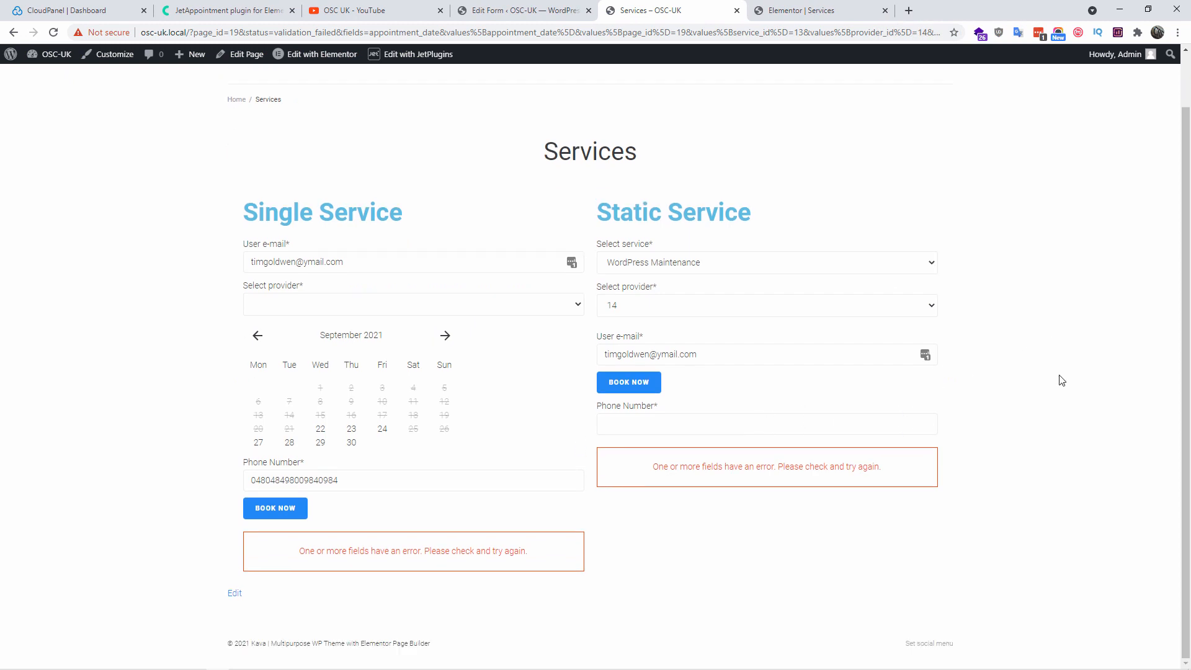
# Test the Static form with WordPress Maintenance service, Engineer provider, and the Phone Number field
pyautogui.click(752, 265)
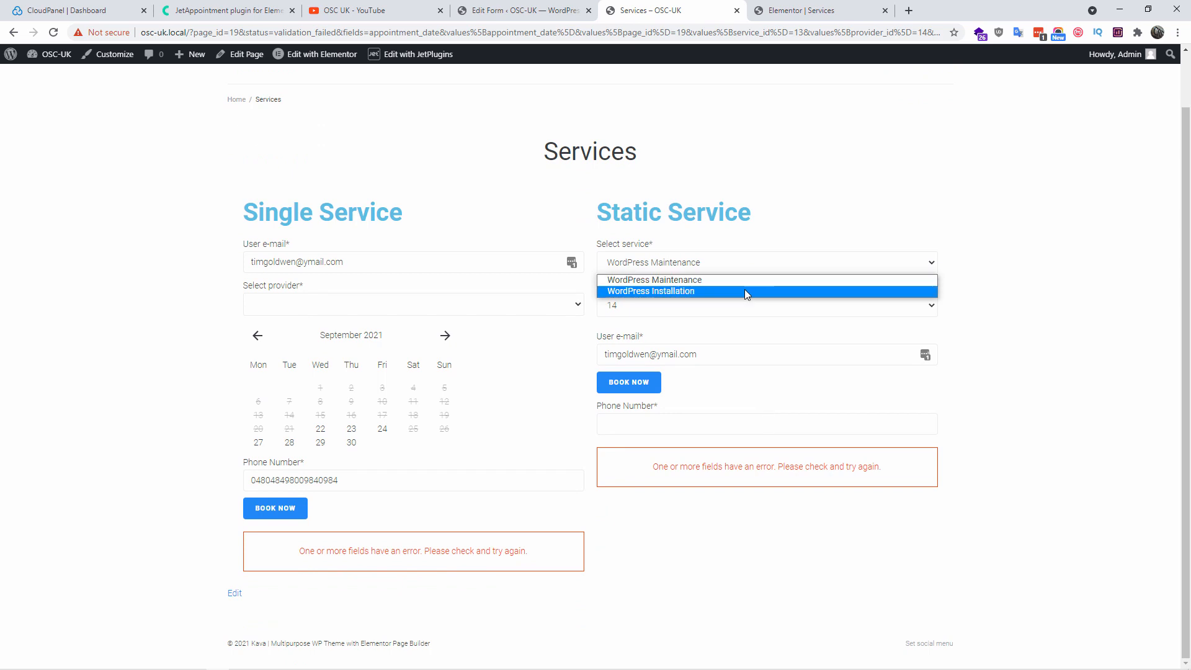
pyautogui.click(1150, 310)
pyautogui.click(724, 306)
pyautogui.click(689, 334)
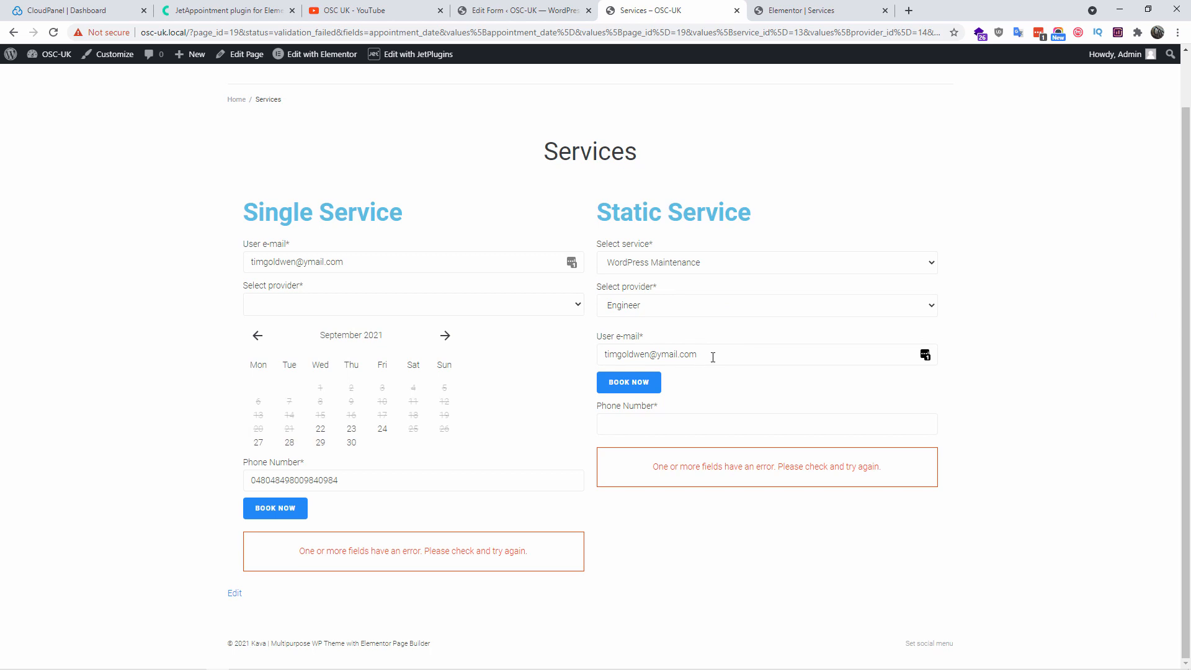
pyautogui.click(640, 422)
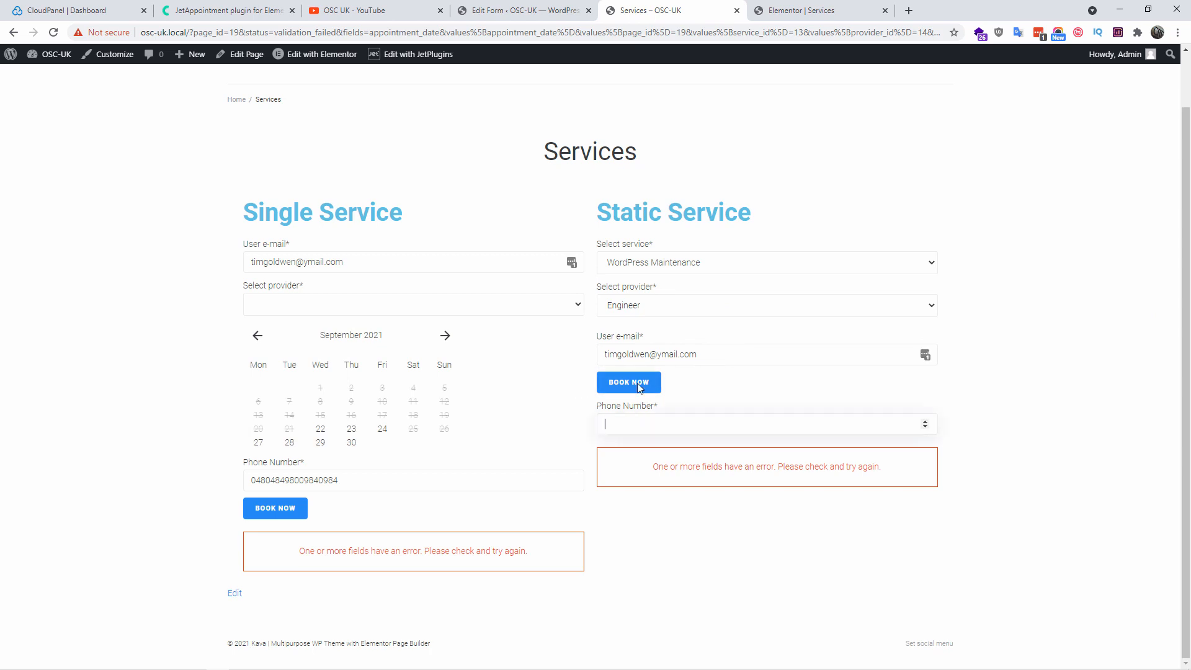
# Move Phone_number above Book Now in the Static Page Booking Form, update, and reload Services
pyautogui.click(800, 11)
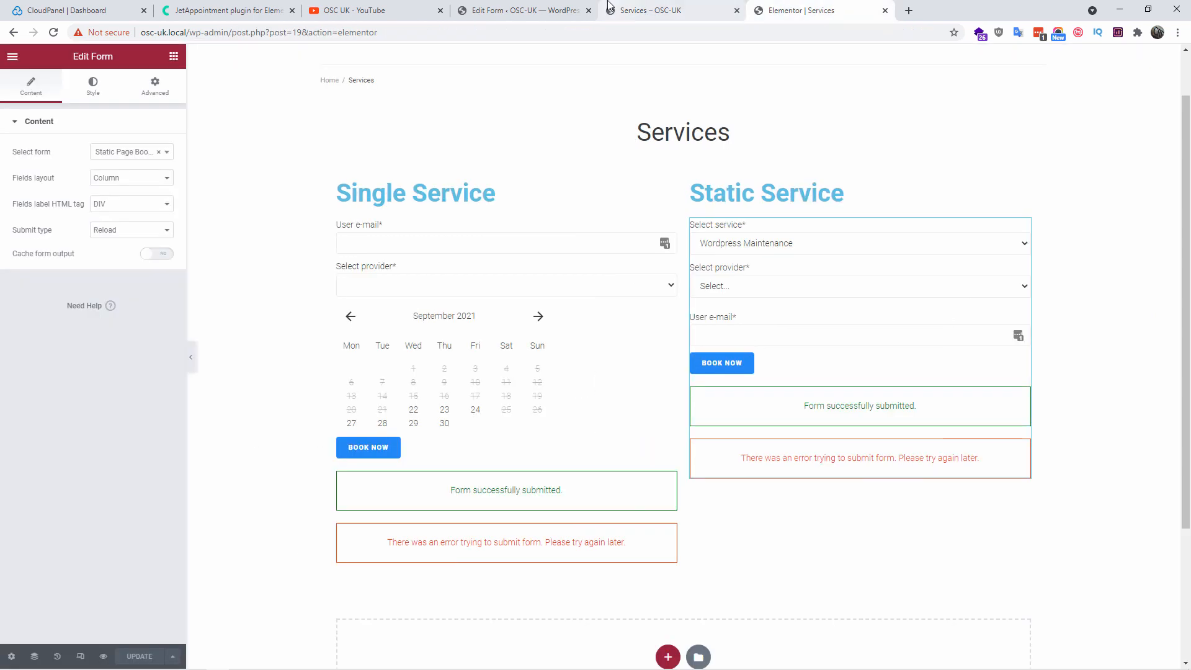
pyautogui.click(538, 9)
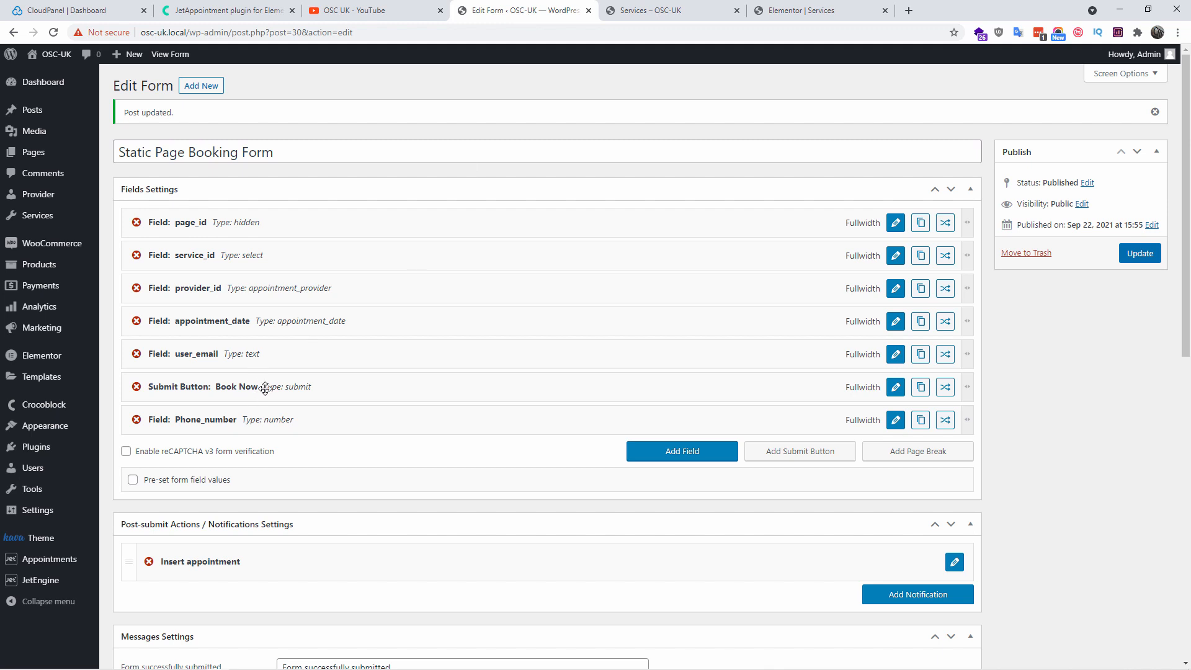
pyautogui.moveTo(264, 406); pyautogui.dragTo(265, 418)
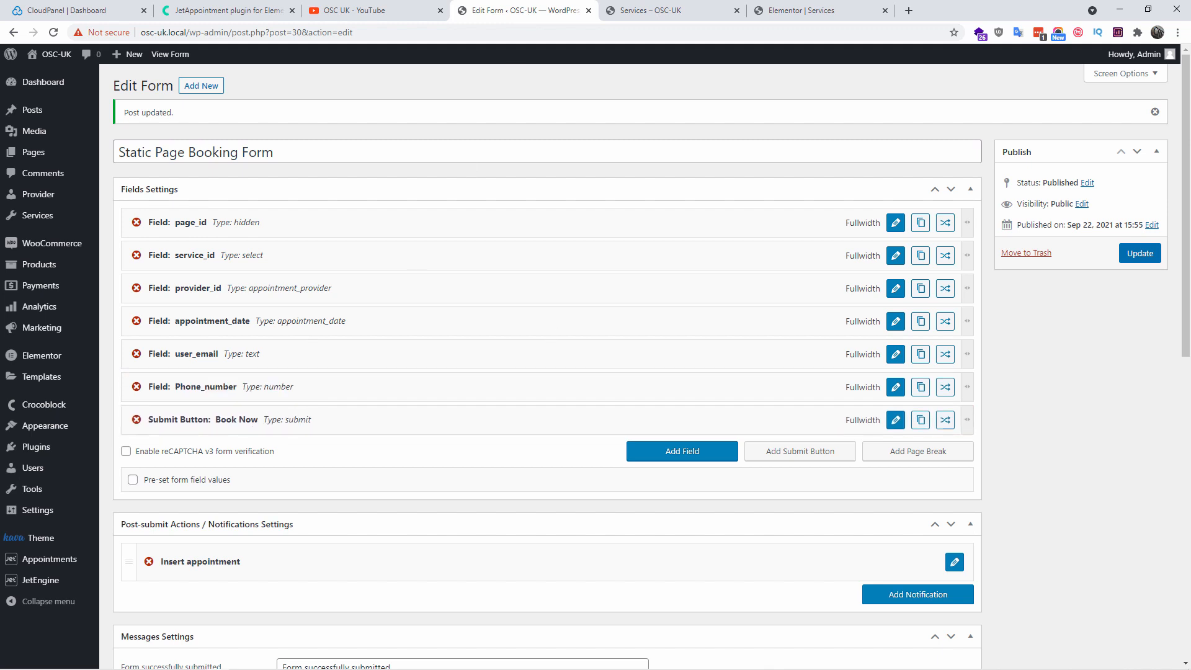
pyautogui.click(1139, 254)
pyautogui.click(650, 10)
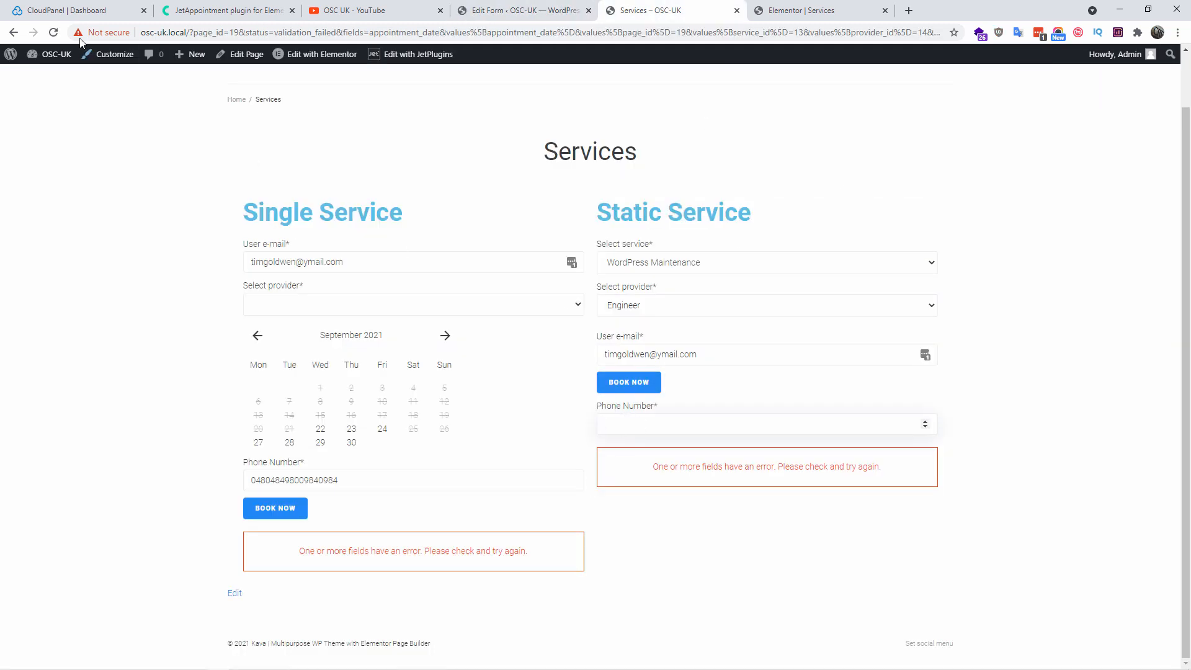
pyautogui.click(53, 32)
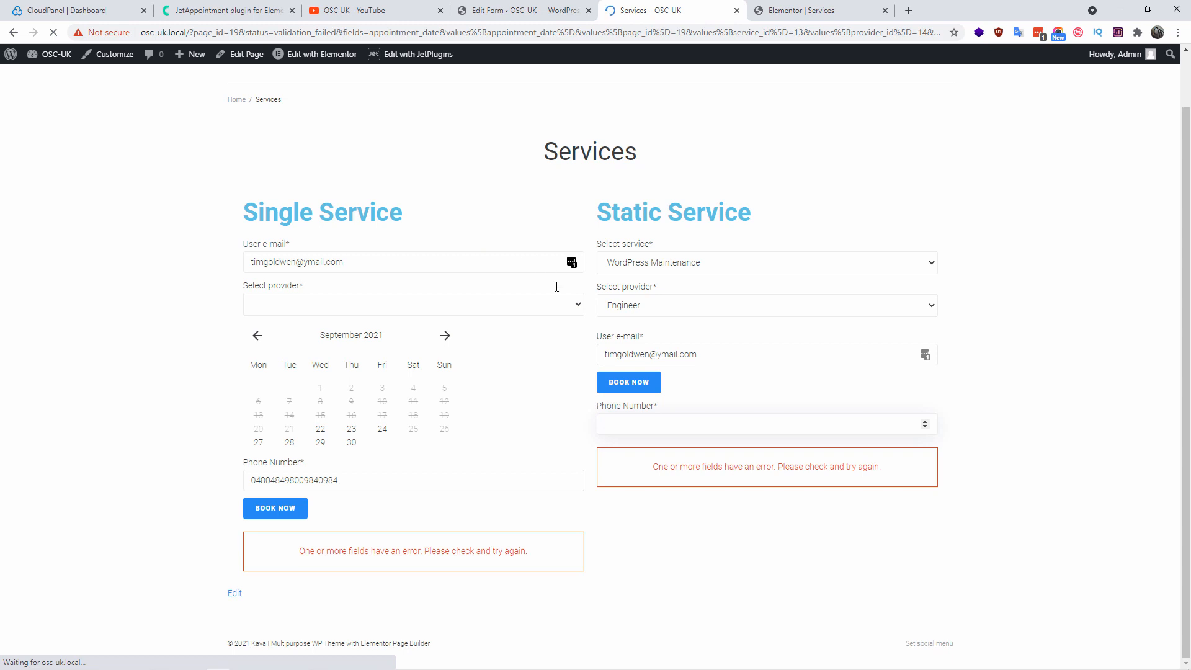
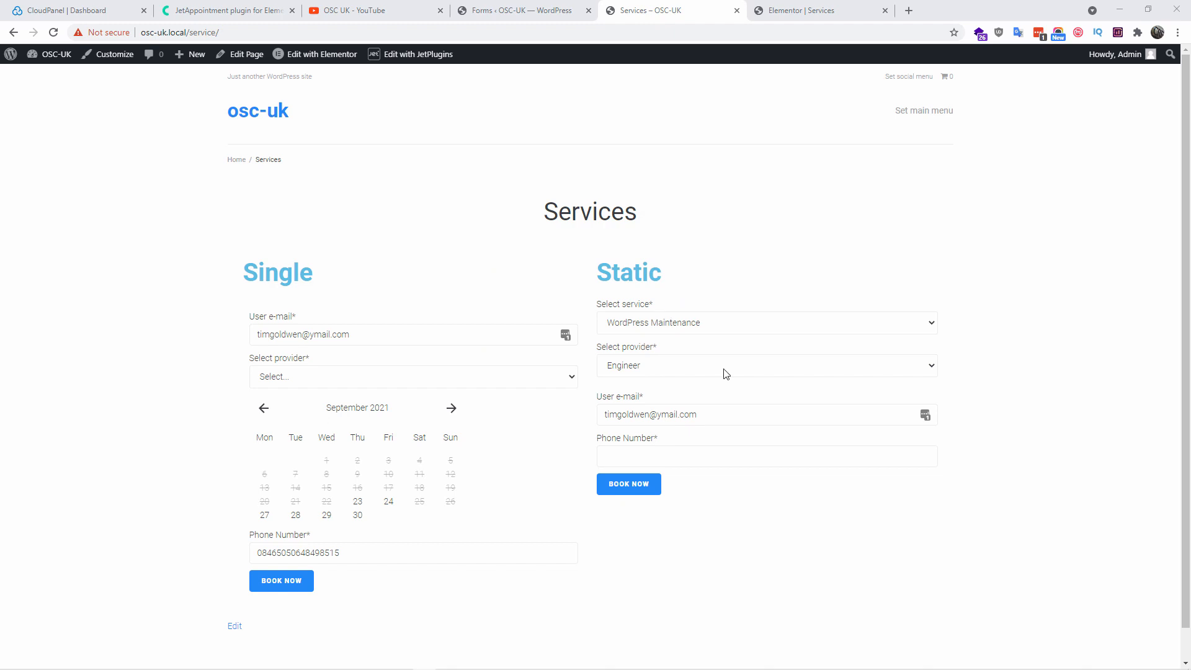
# Go back to the WordPress admin and open the All Pages list
pyautogui.click(500, 9)
pyautogui.click(48, 159)
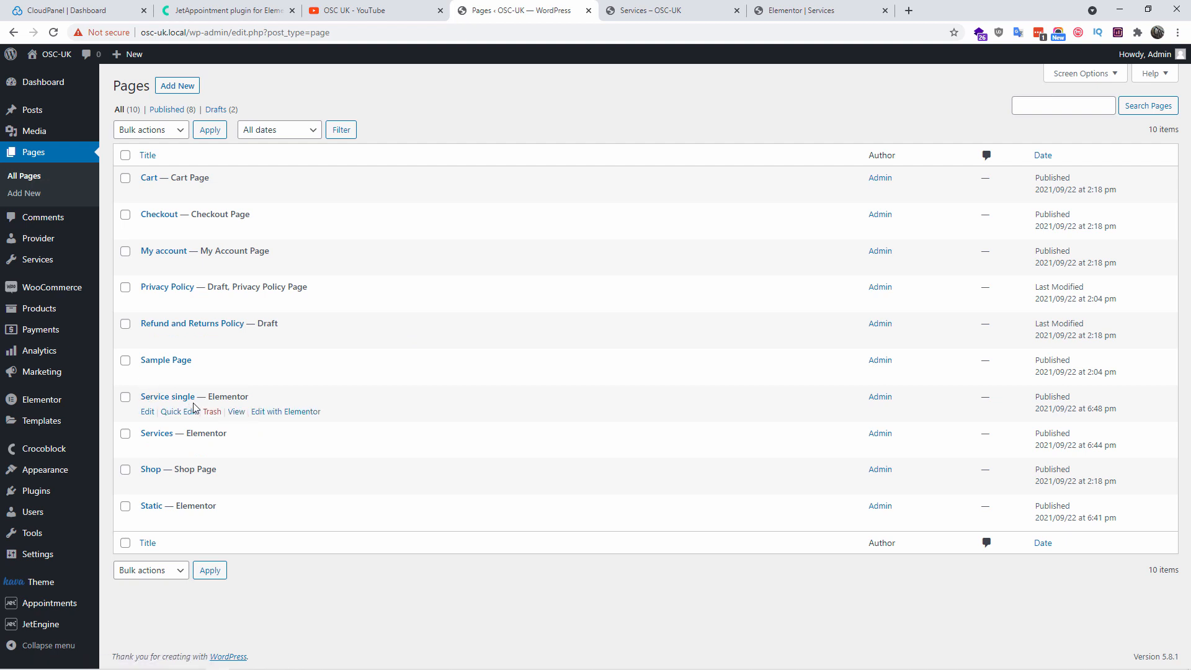
# View the live Service single page and compare it with the Services page
pyautogui.click(241, 414)
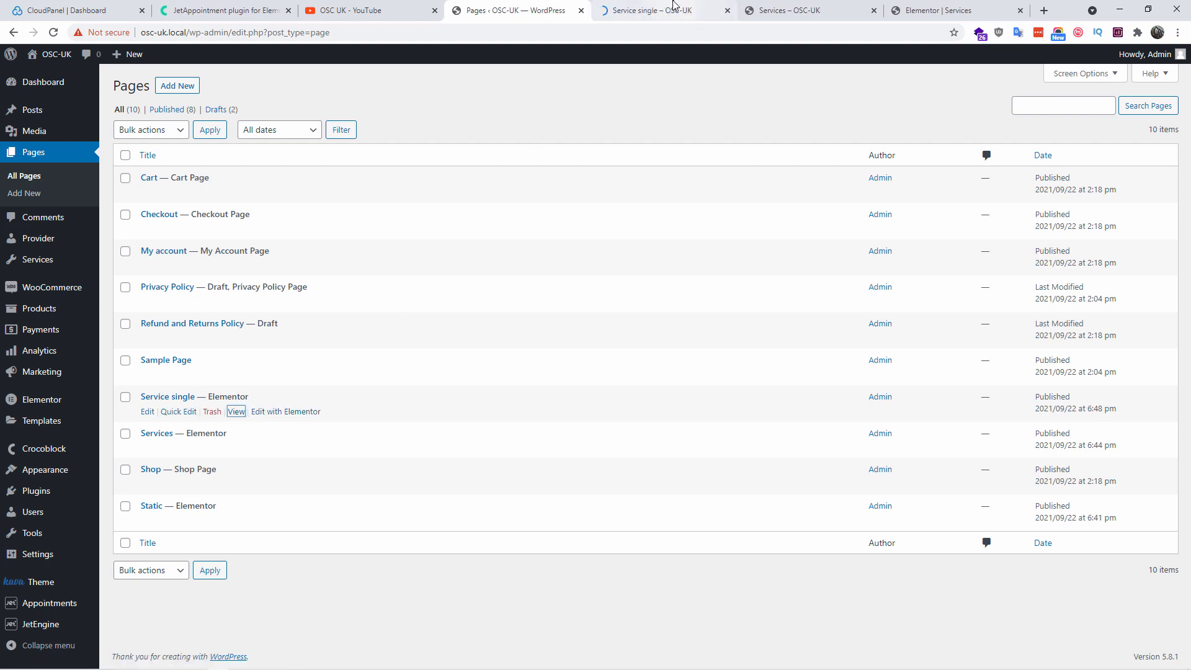
pyautogui.click(674, 7)
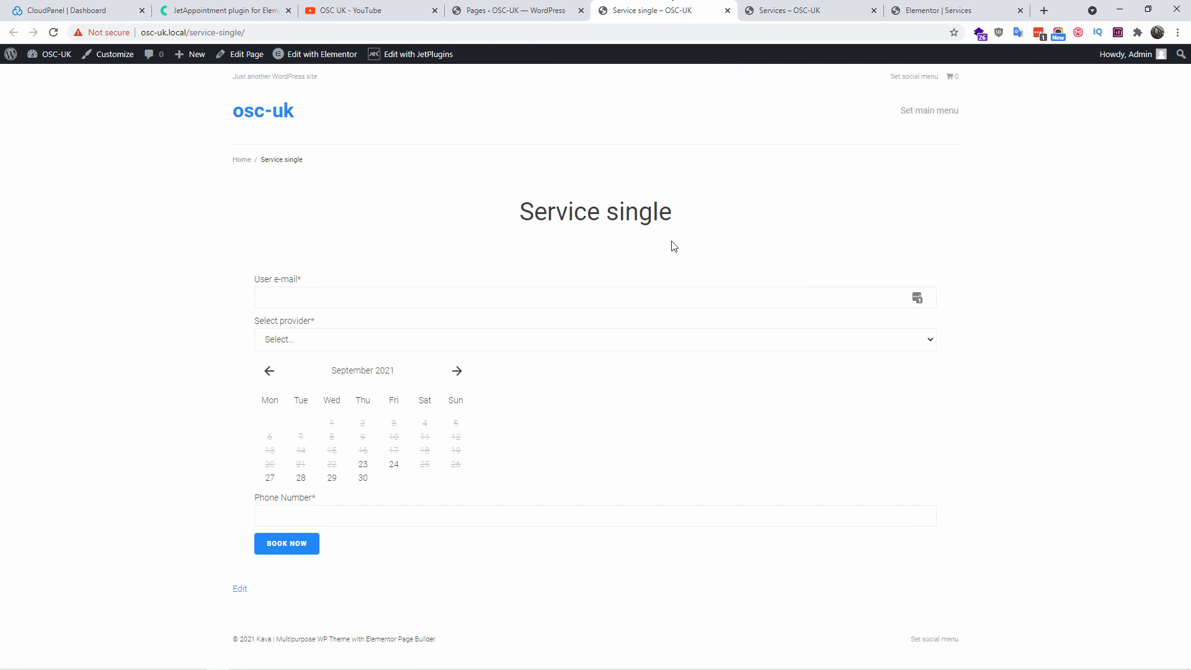
pyautogui.click(899, 10)
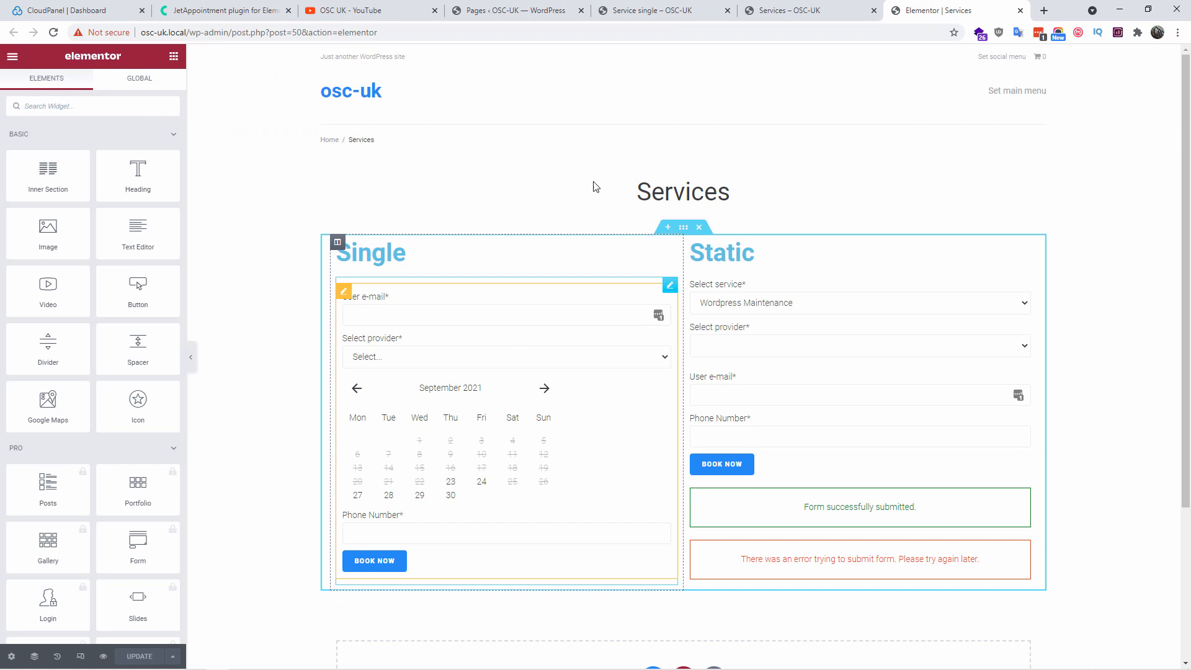
pyautogui.click(688, 10)
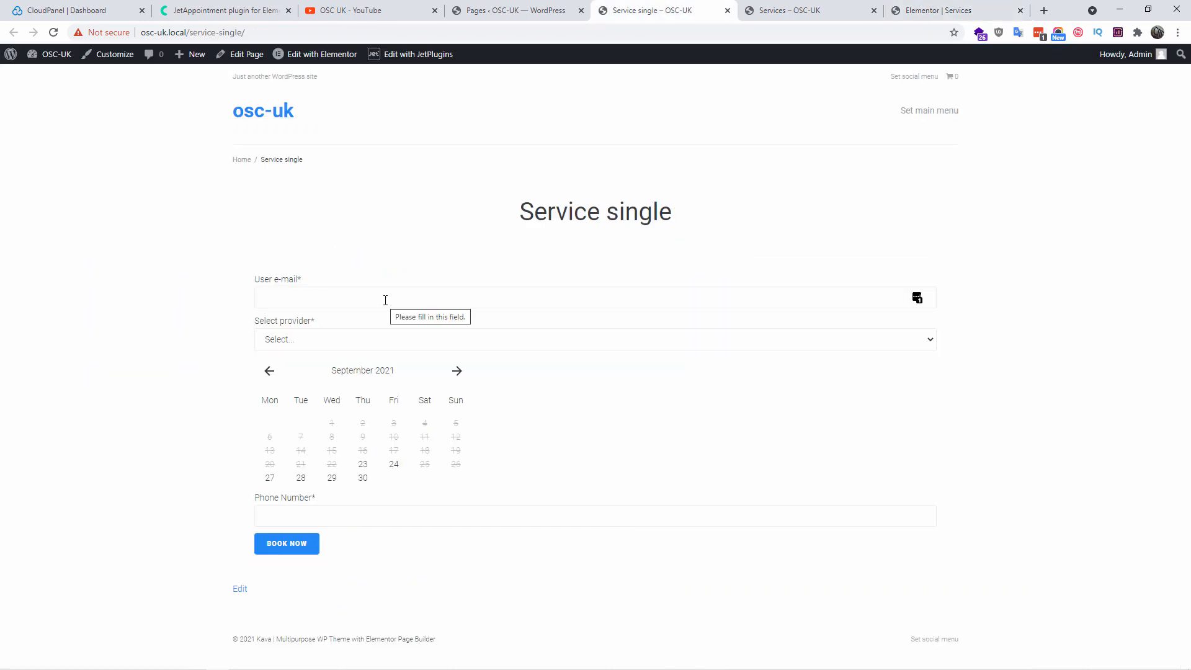
# Fill the booking form with the user's e-mail, provider Engineer, 29 September and a phone number
pyautogui.click(385, 299)
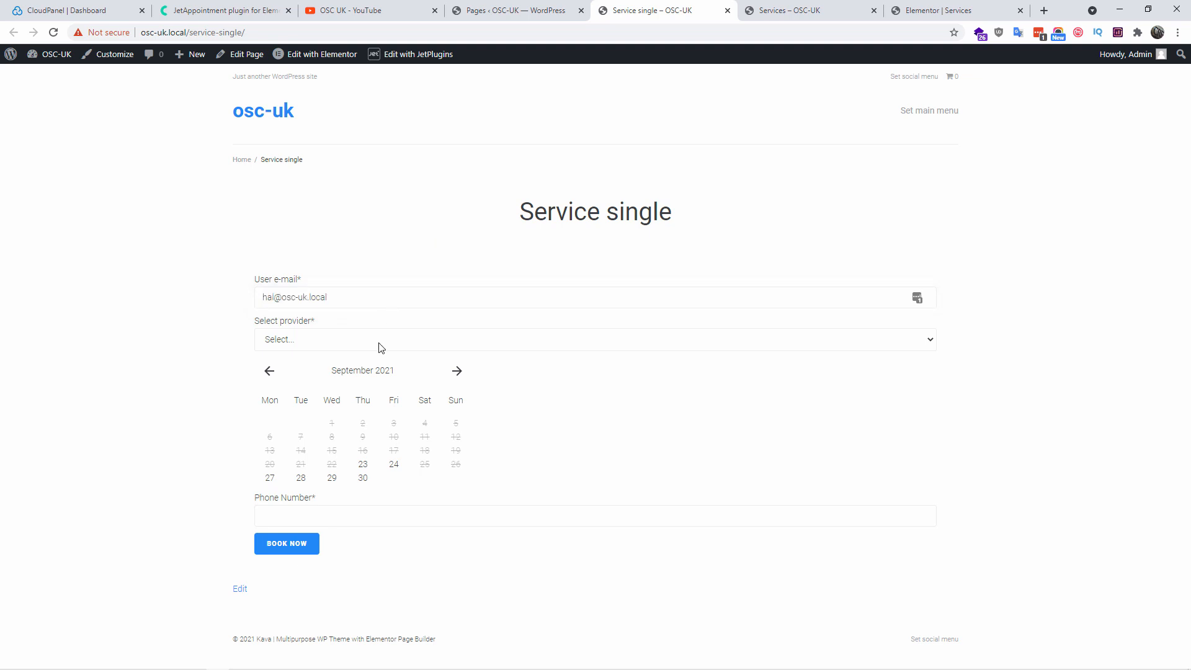
pyautogui.click(382, 341)
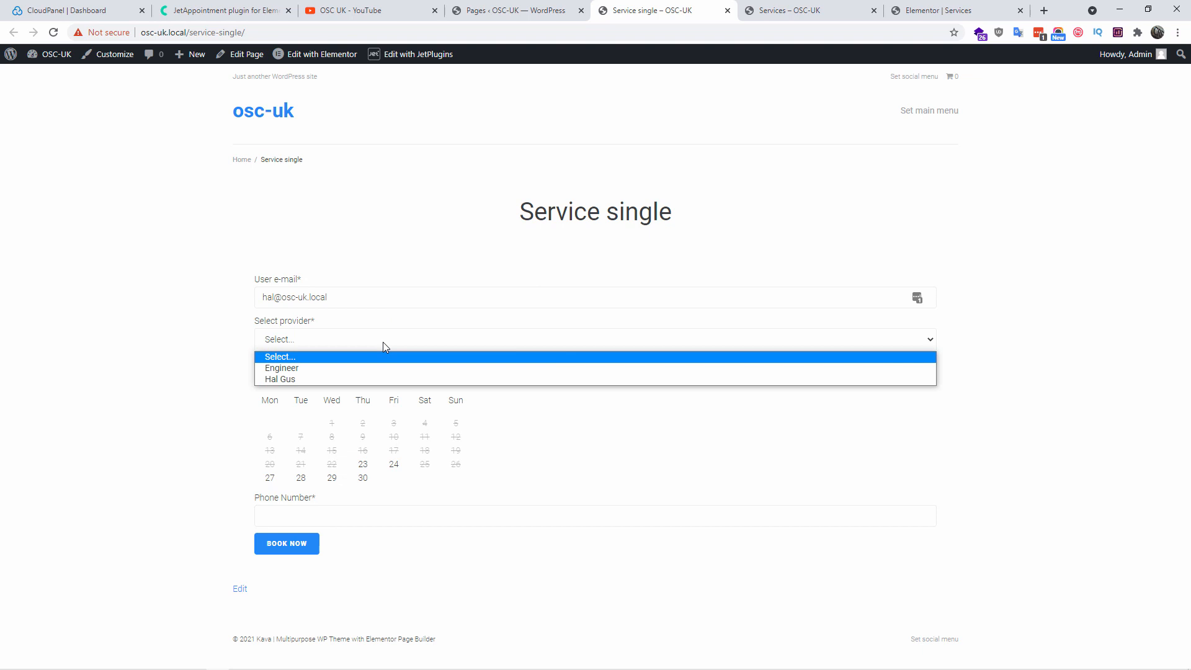
pyautogui.click(348, 365)
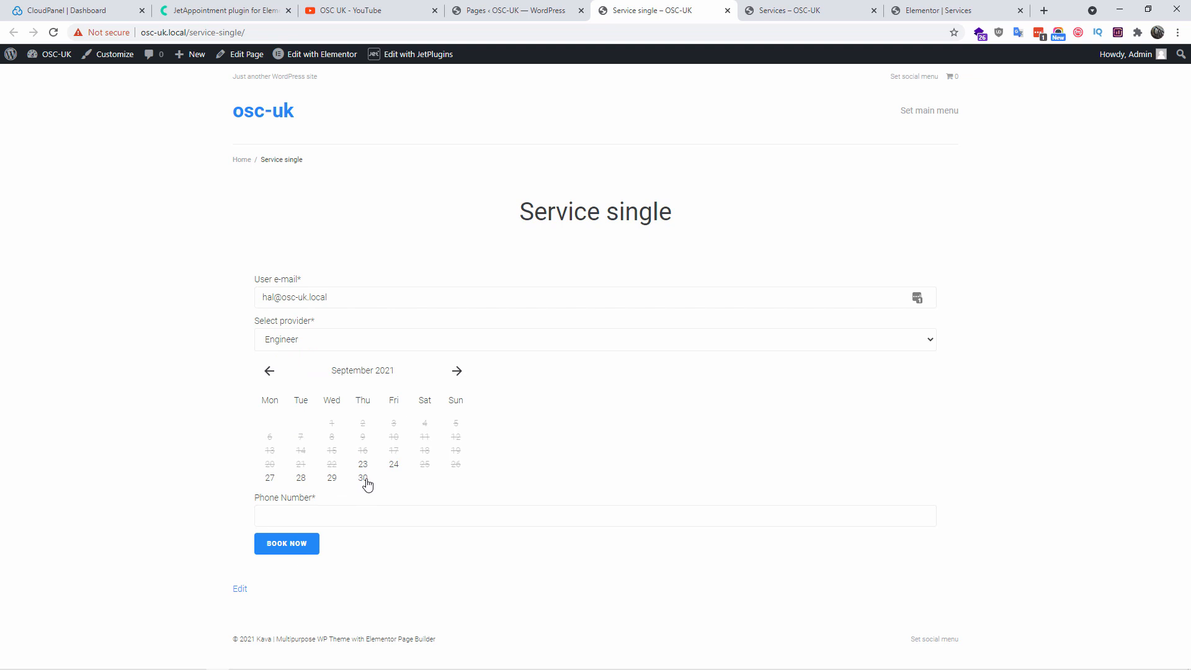
pyautogui.click(330, 478)
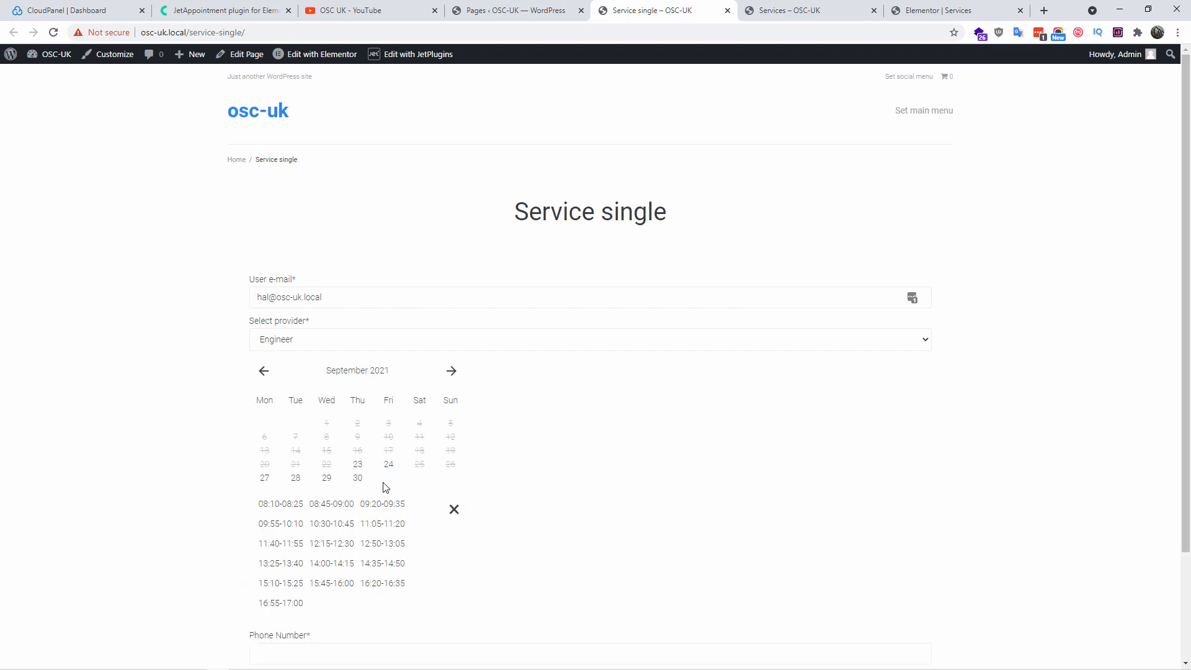
pyautogui.scroll(-2, 491, 508)
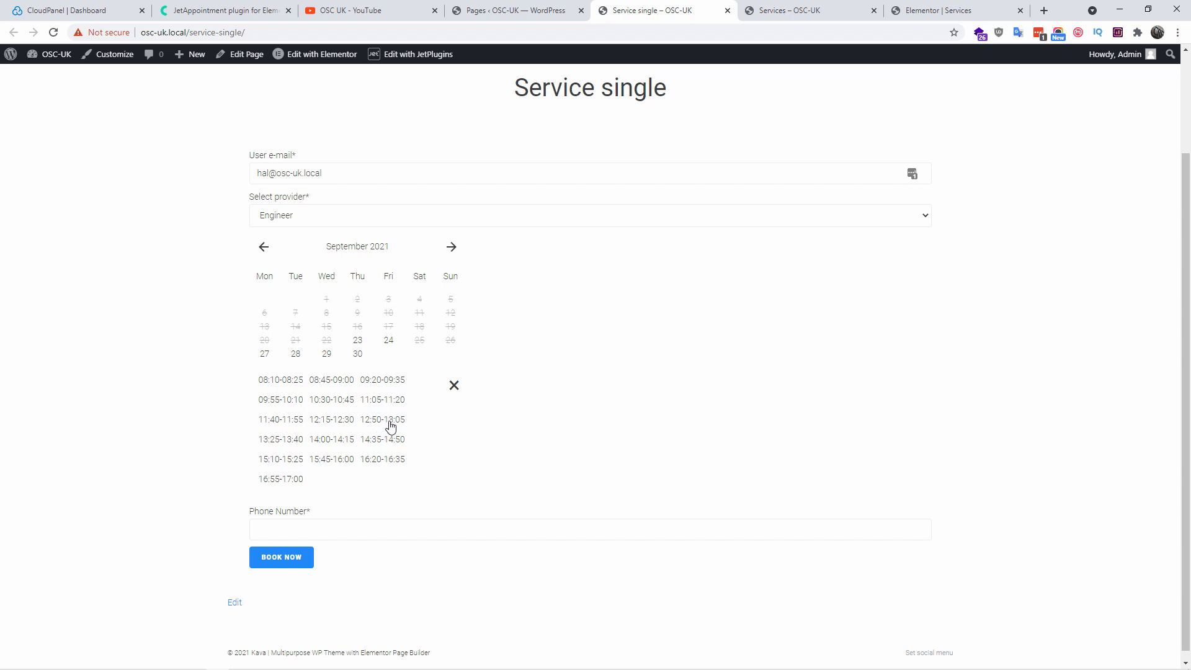
pyautogui.click(339, 535)
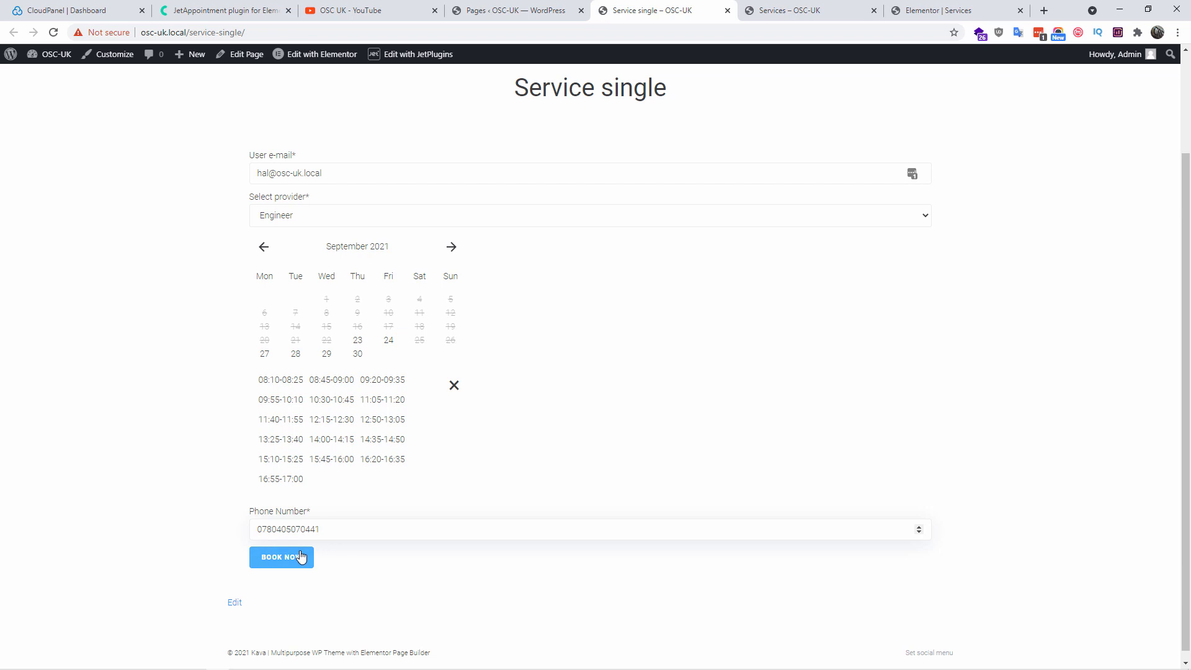
# Submit the booking and review the £15.00 WordPress Maintenance checkout and its no-payment-methods notice
pyautogui.click(282, 566)
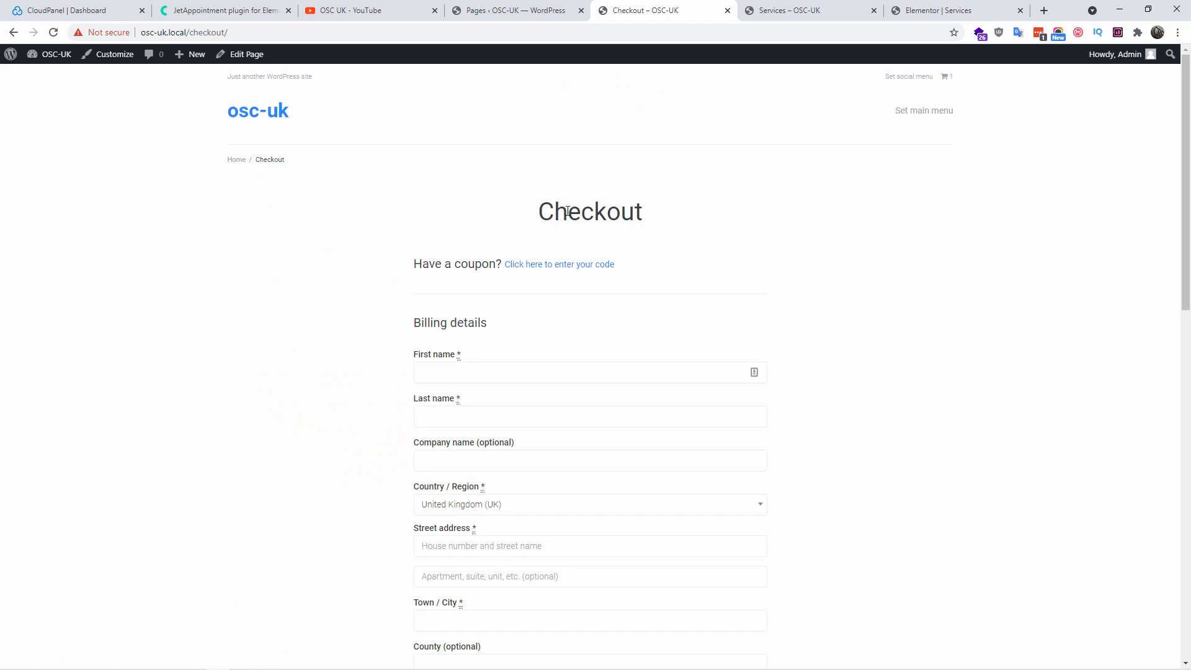
pyautogui.scroll(-14, 744, 297)
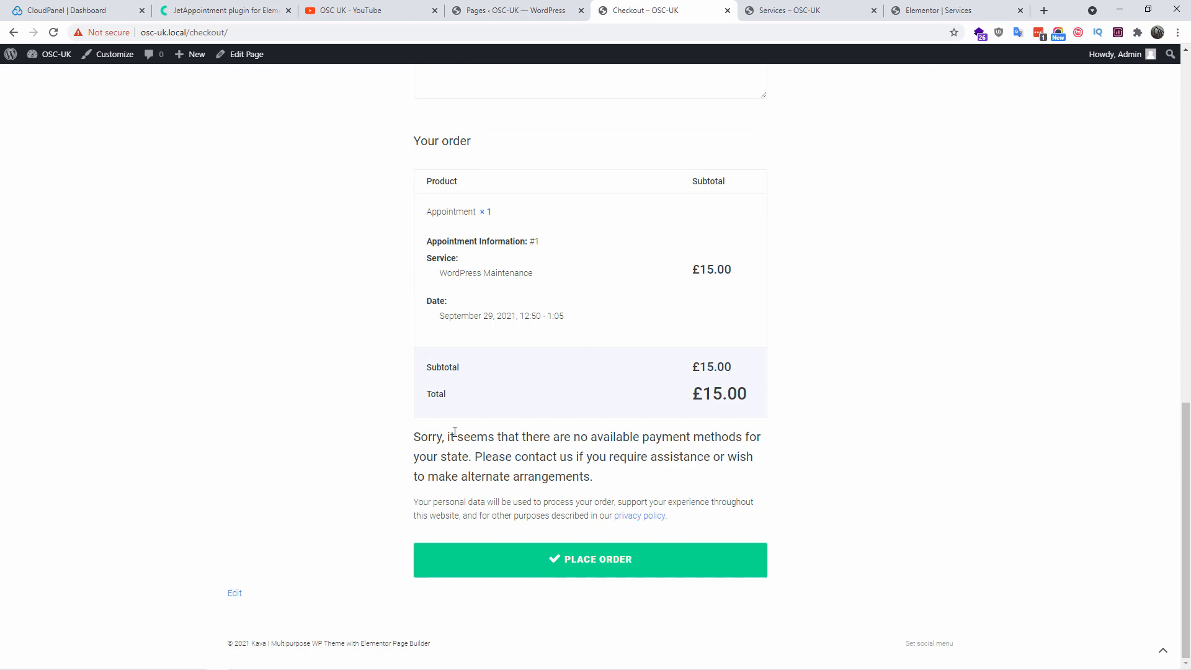
pyautogui.moveTo(412, 437); pyautogui.dragTo(719, 495)
pyautogui.click(828, 485)
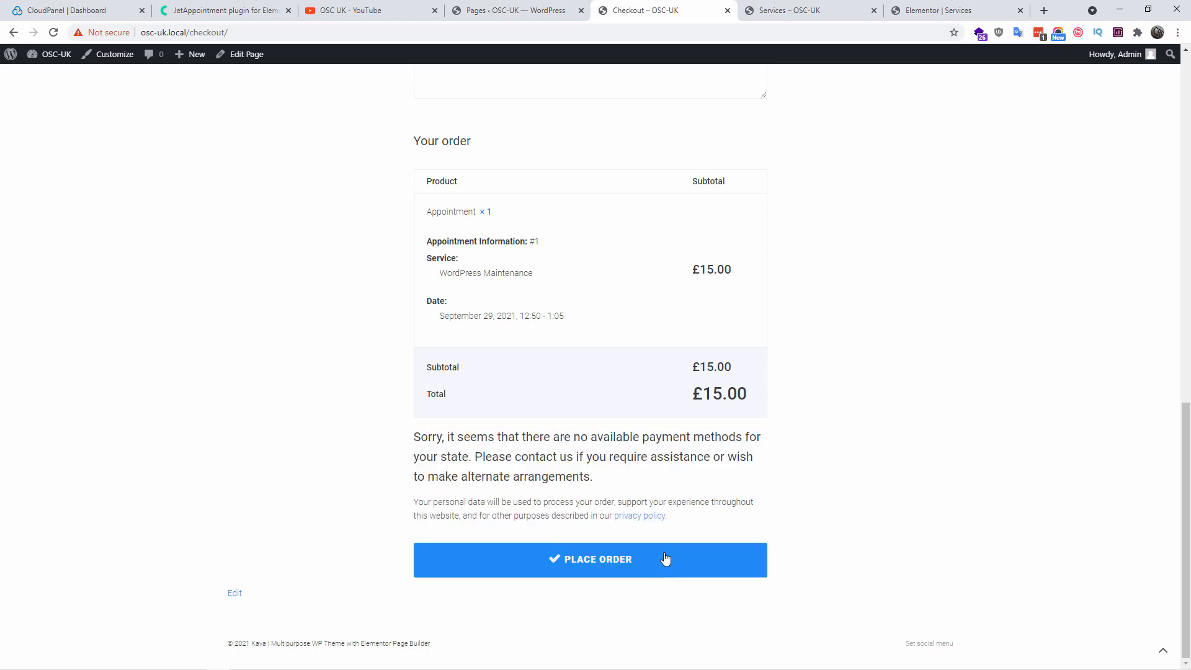
# Attempt to place the order, note the missing billing field errors, and return to admin Pages
pyautogui.click(597, 561)
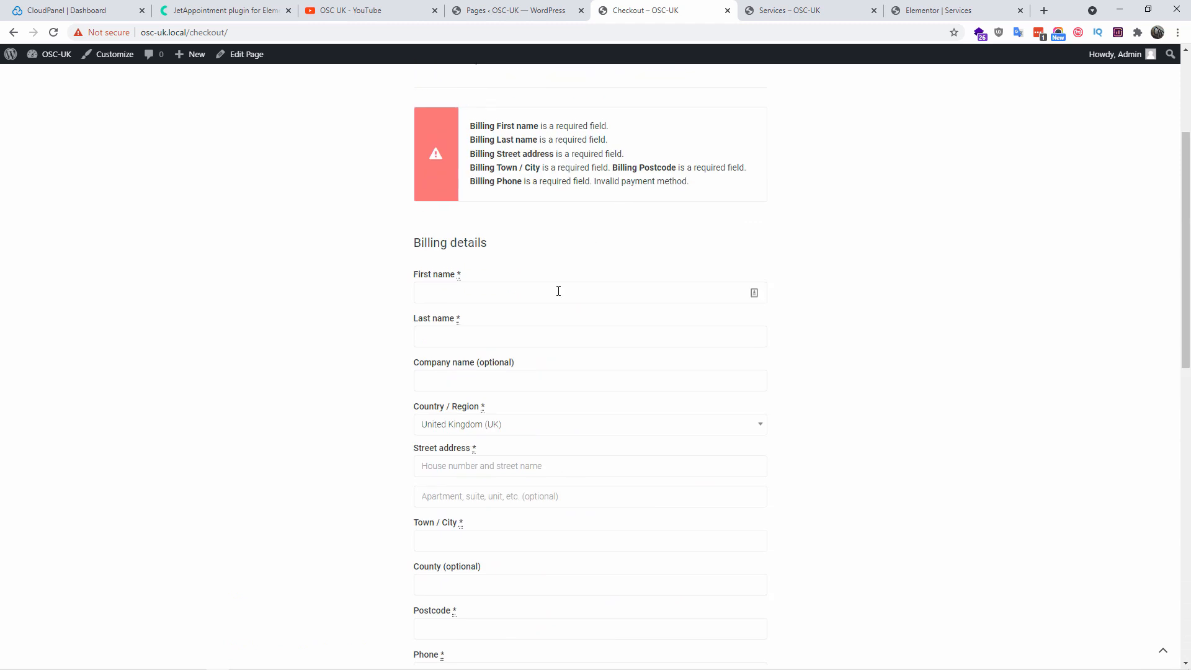
pyautogui.scroll(-10, 573, 356)
pyautogui.scroll(6, 573, 377)
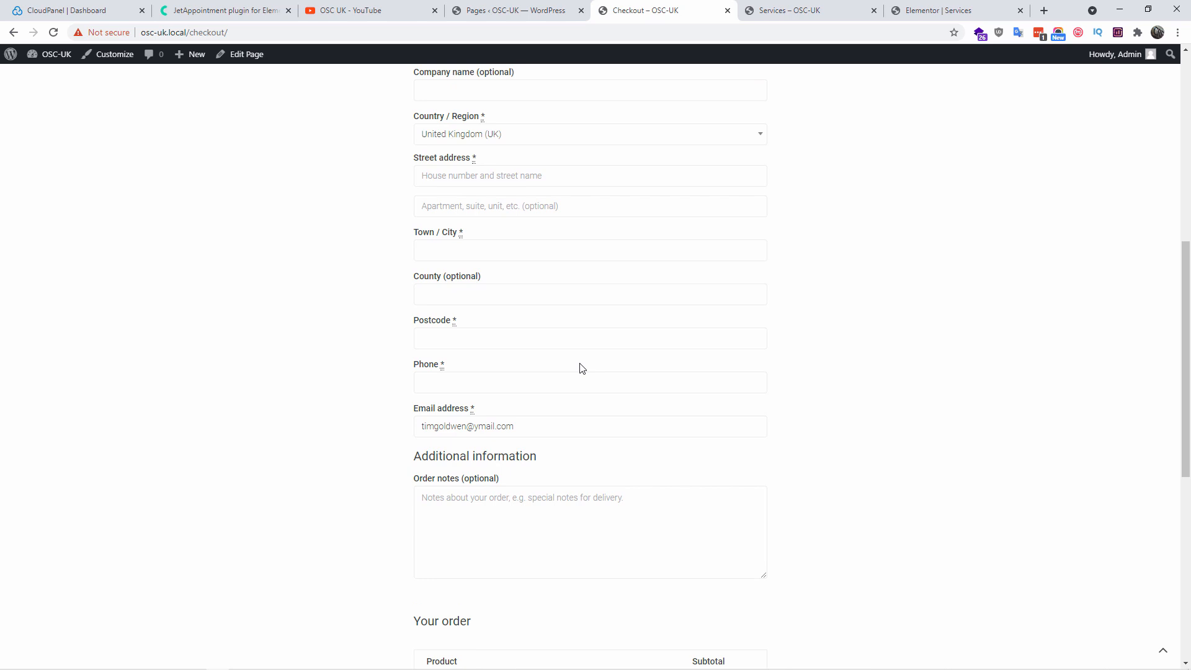
pyautogui.click(546, 7)
pyautogui.moveTo(44, 602)
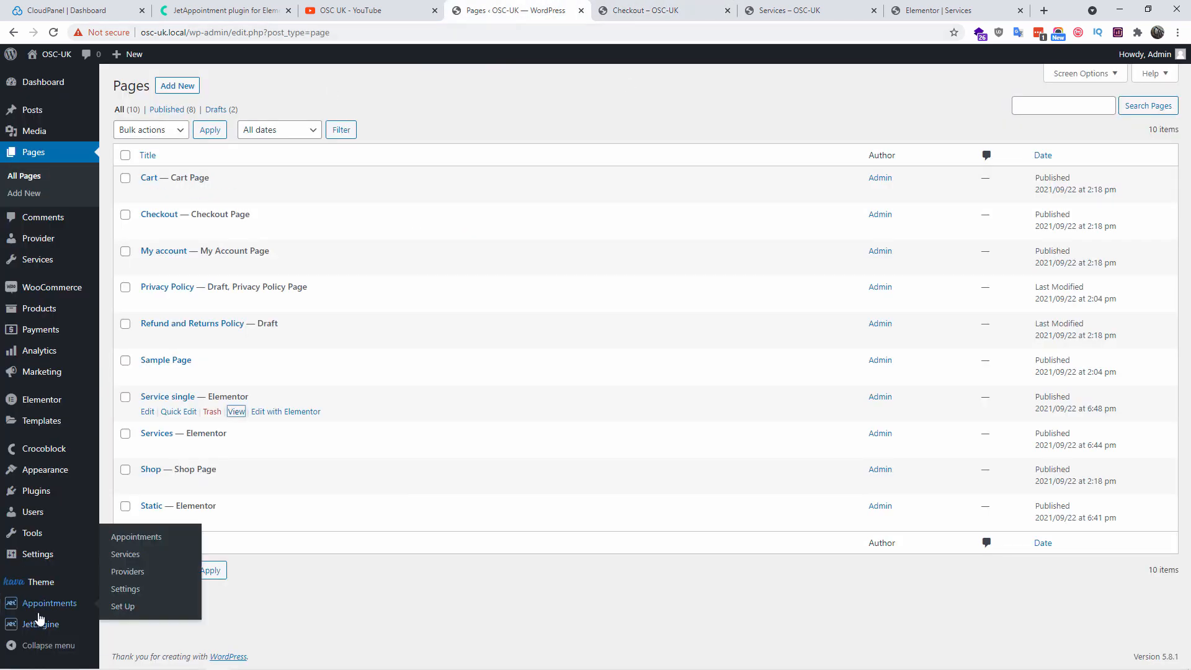
# Open the Appointments list and inspect the Engineer booking for 29/09/21
pyautogui.click(135, 537)
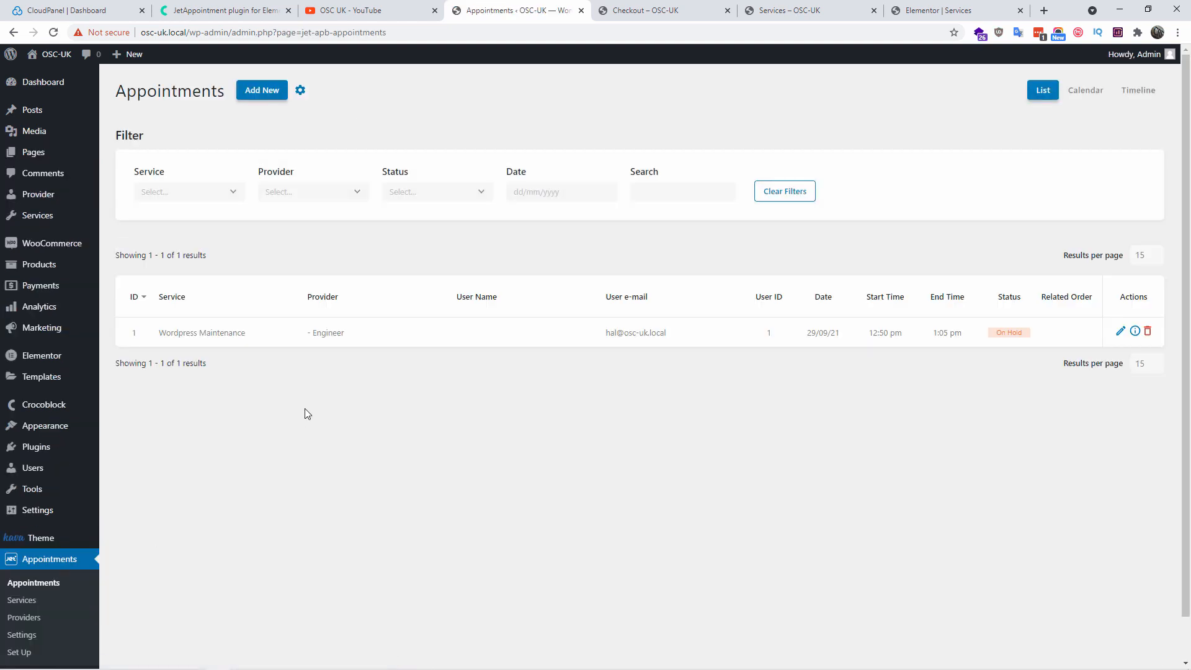
pyautogui.moveTo(166, 335); pyautogui.dragTo(1013, 320)
pyautogui.click(1053, 333)
# Check the booking's status options, leave it On hold, cancel, and go back to checkout
pyautogui.click(1120, 331)
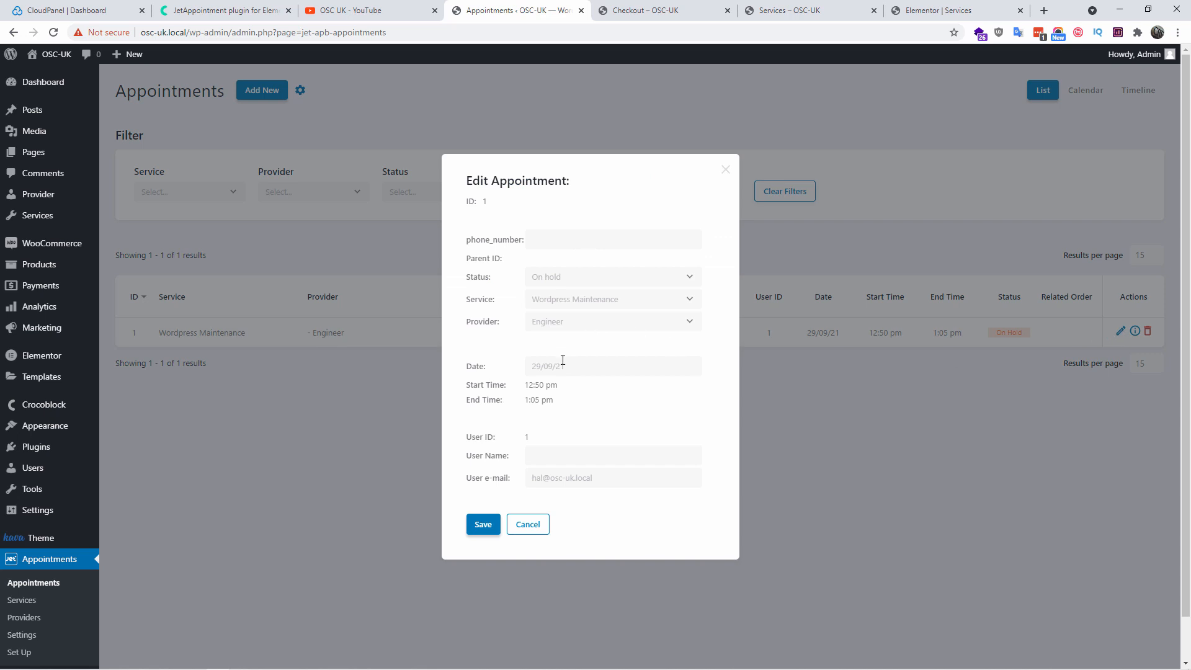
pyautogui.click(588, 276)
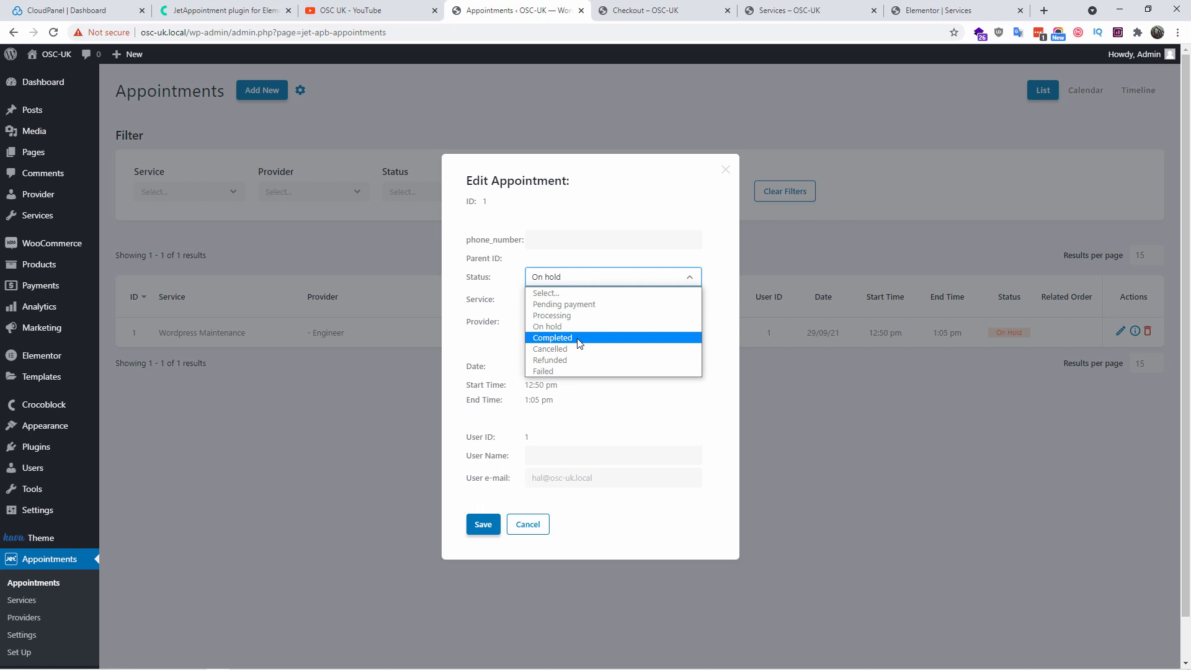
pyautogui.press('Down')
pyautogui.press('Down')
pyautogui.press('Down')
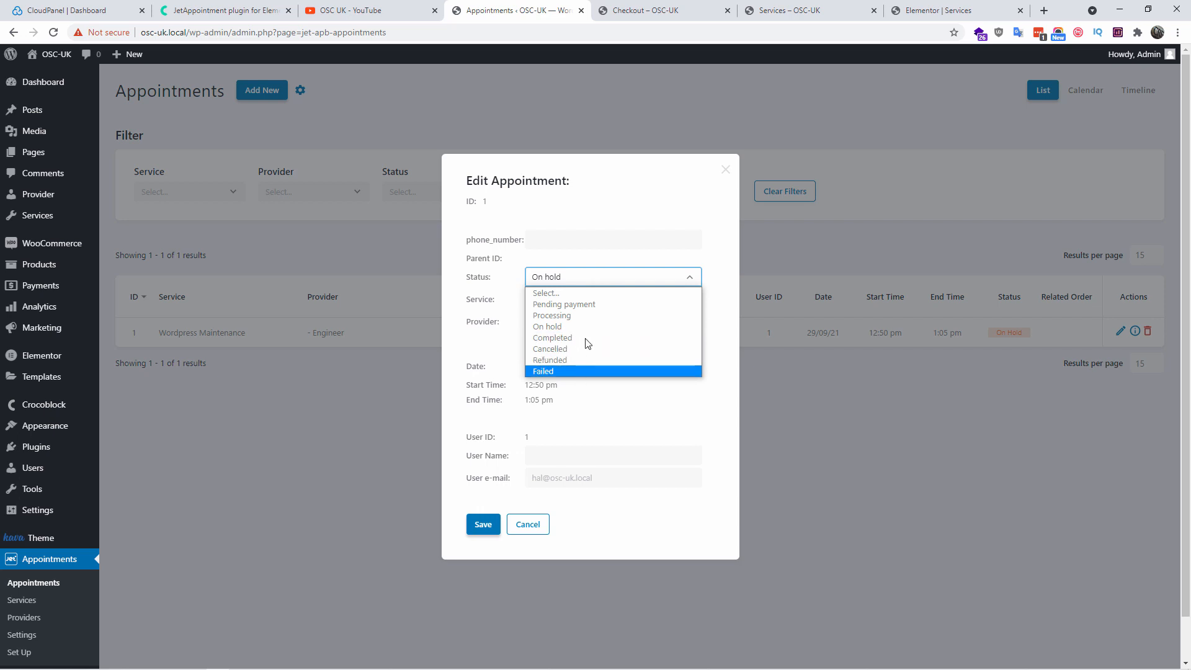
pyautogui.click(731, 487)
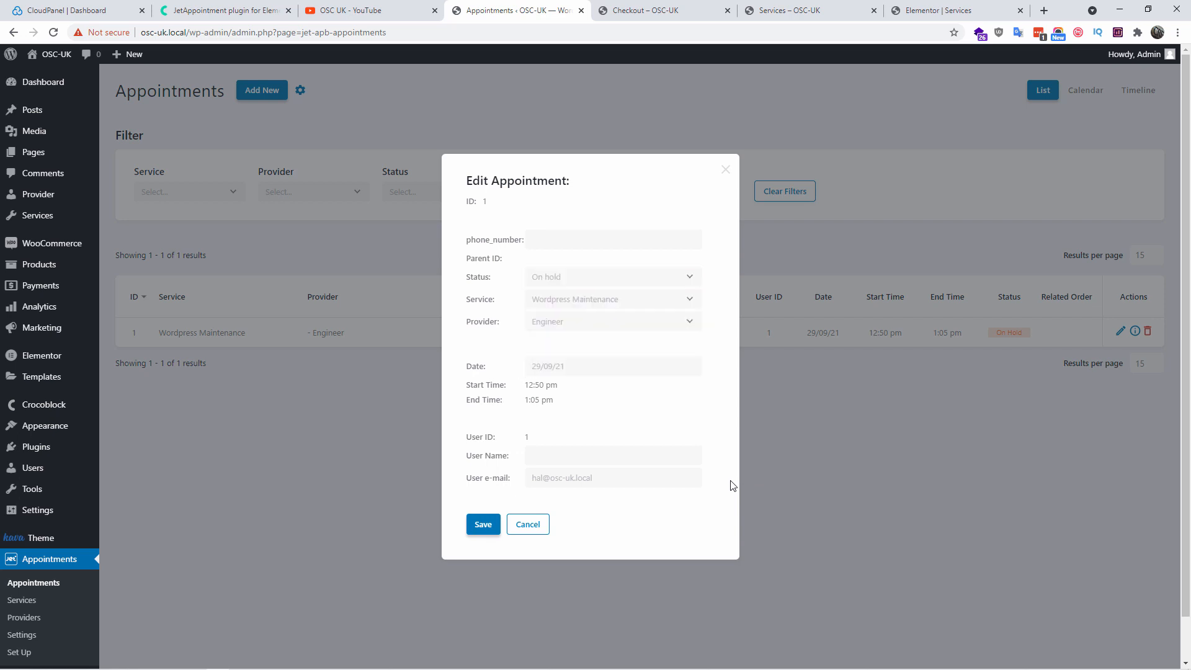
pyautogui.click(522, 531)
pyautogui.click(688, 5)
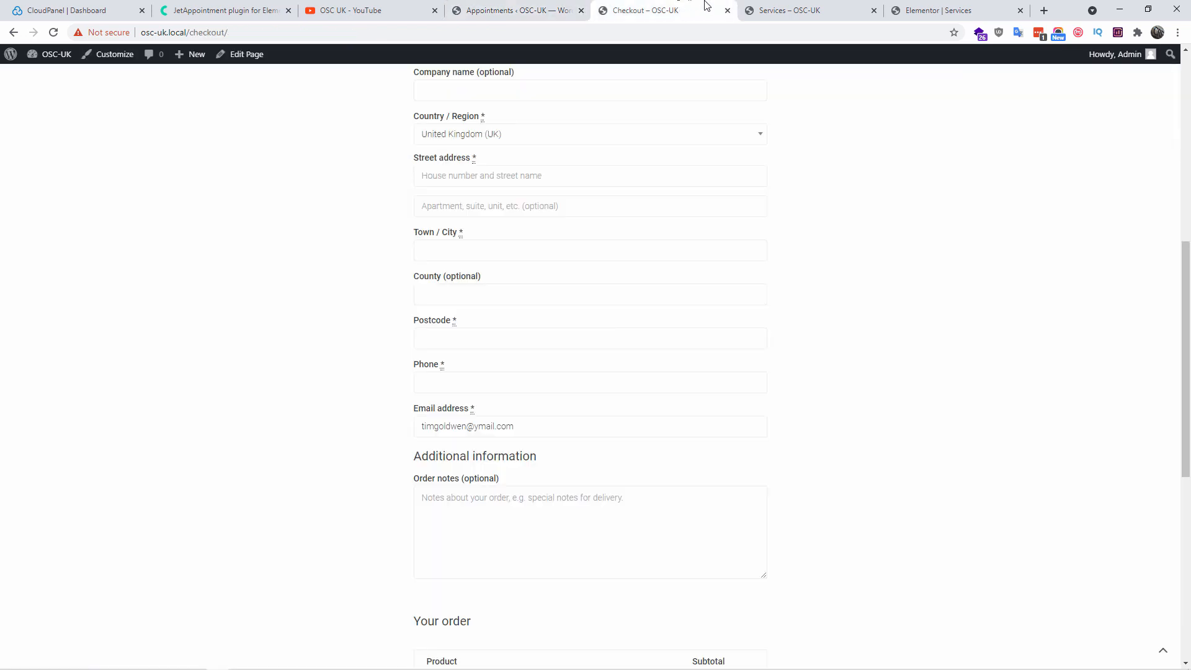
# Leave checkout for the admin Pages list and view the live Static page
pyautogui.scroll(8, 784, 251)
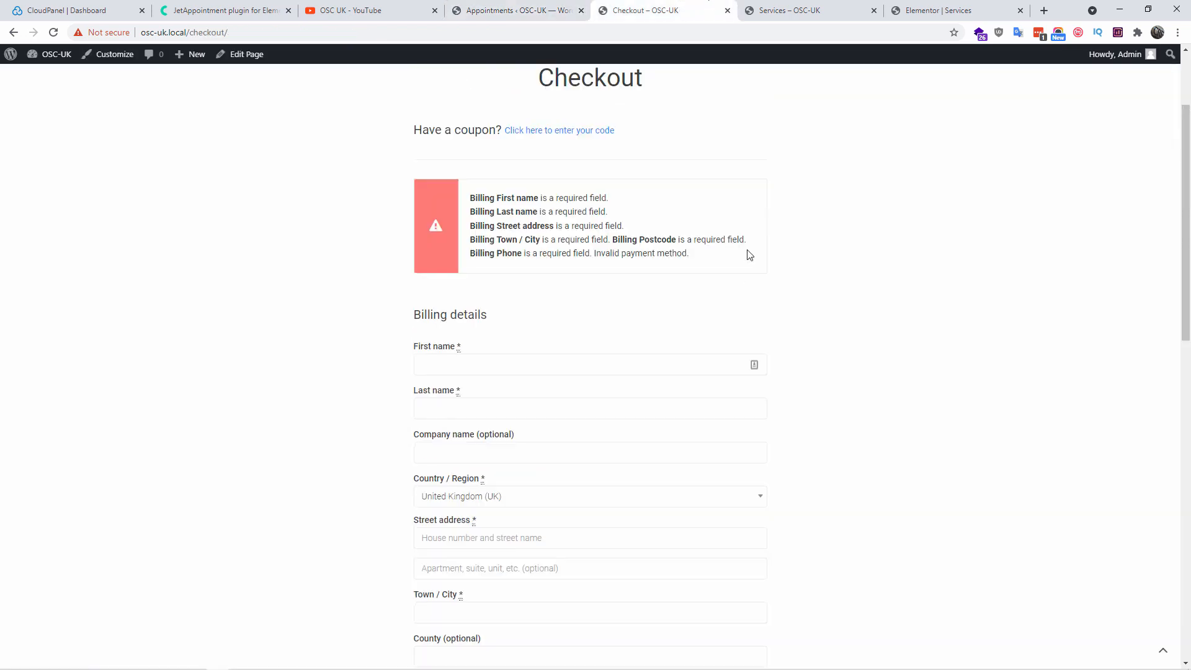
pyautogui.click(13, 32)
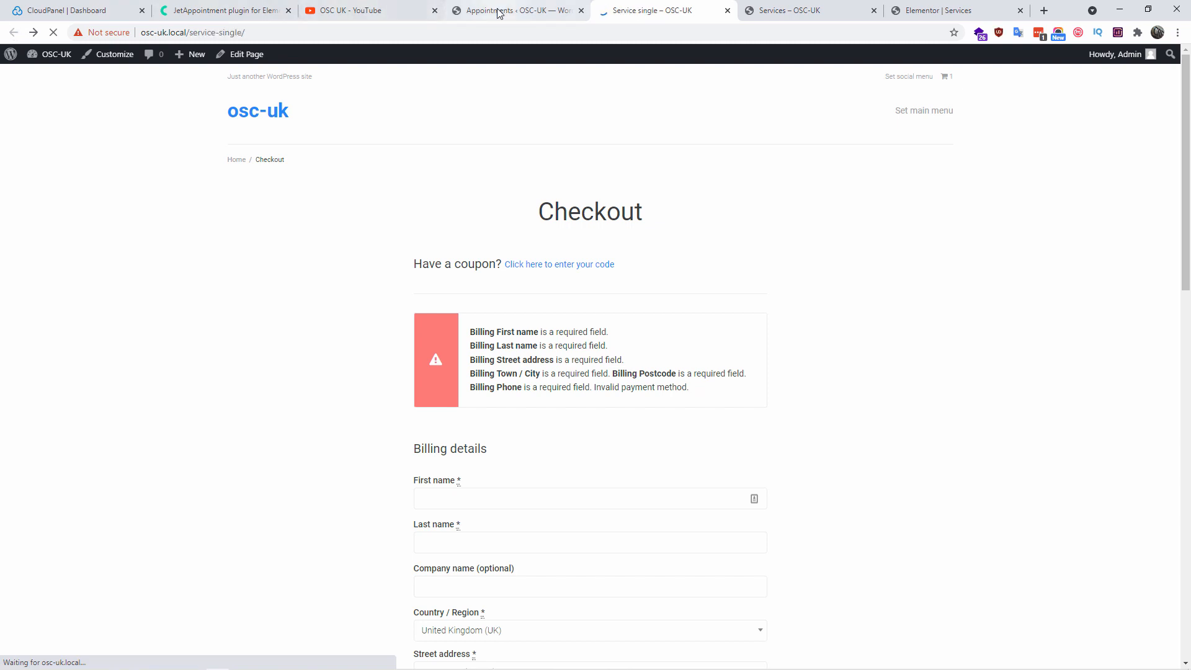
pyautogui.moveTo(23, 58)
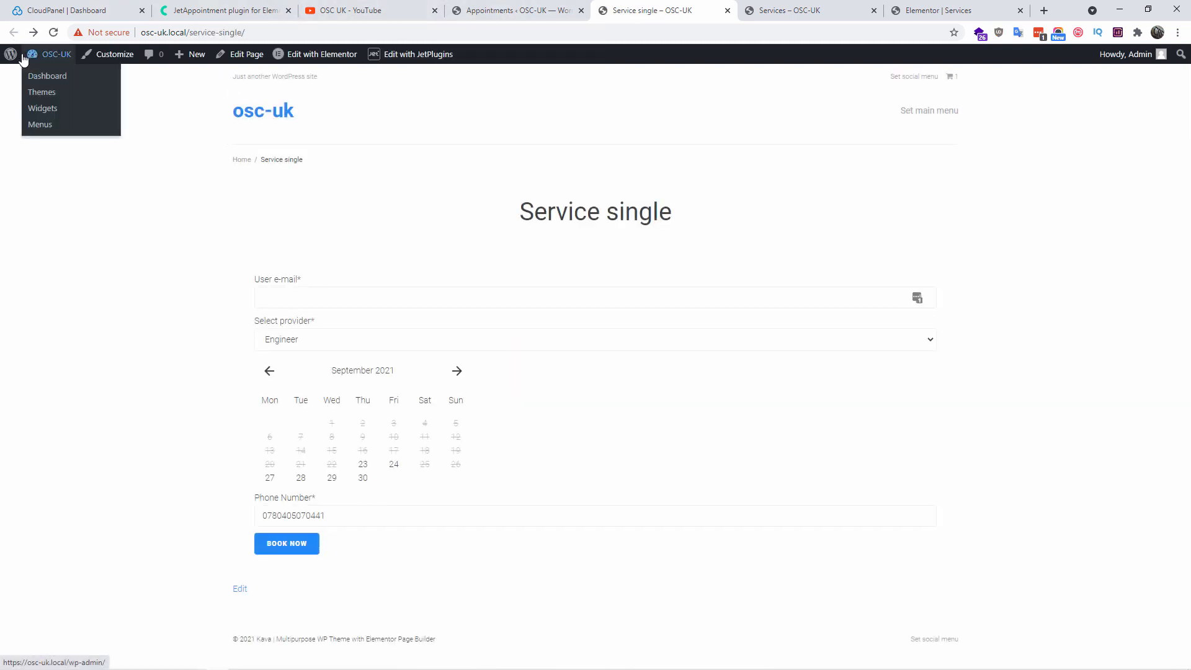
pyautogui.click(49, 79)
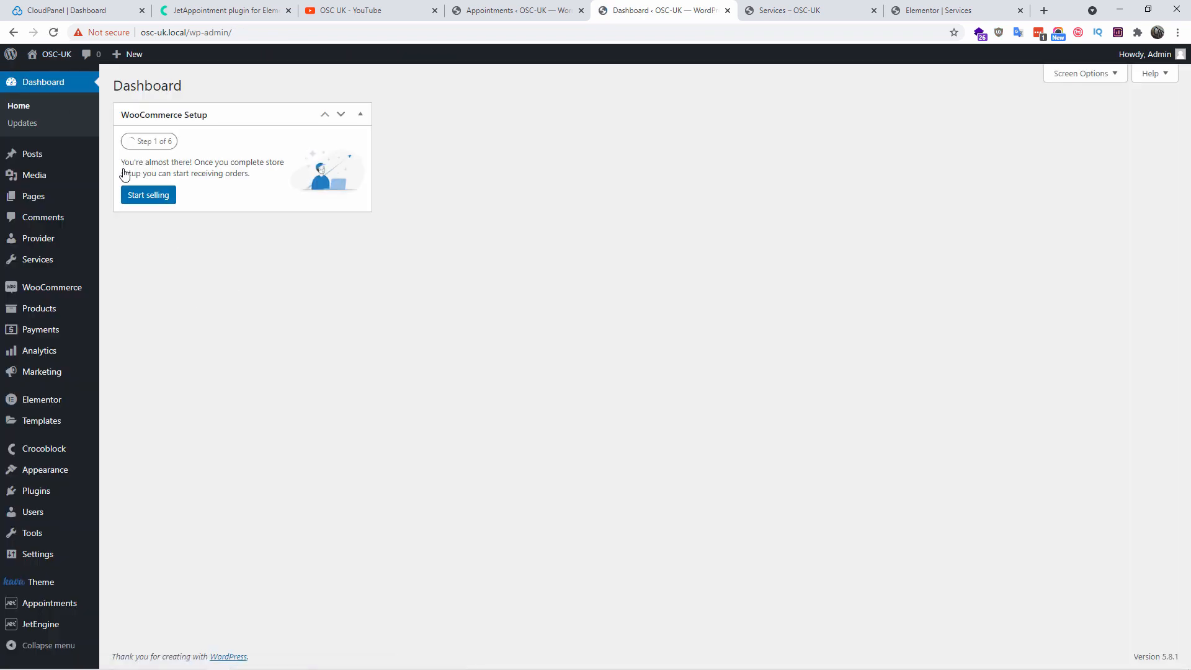
pyautogui.click(26, 196)
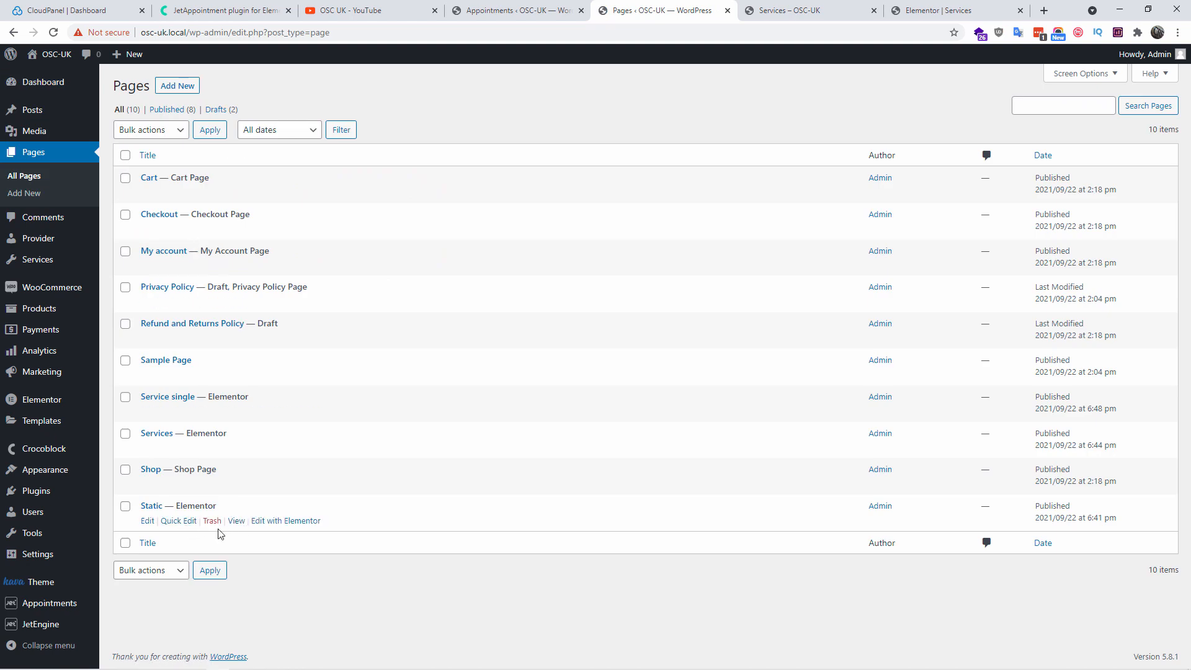
pyautogui.click(233, 523)
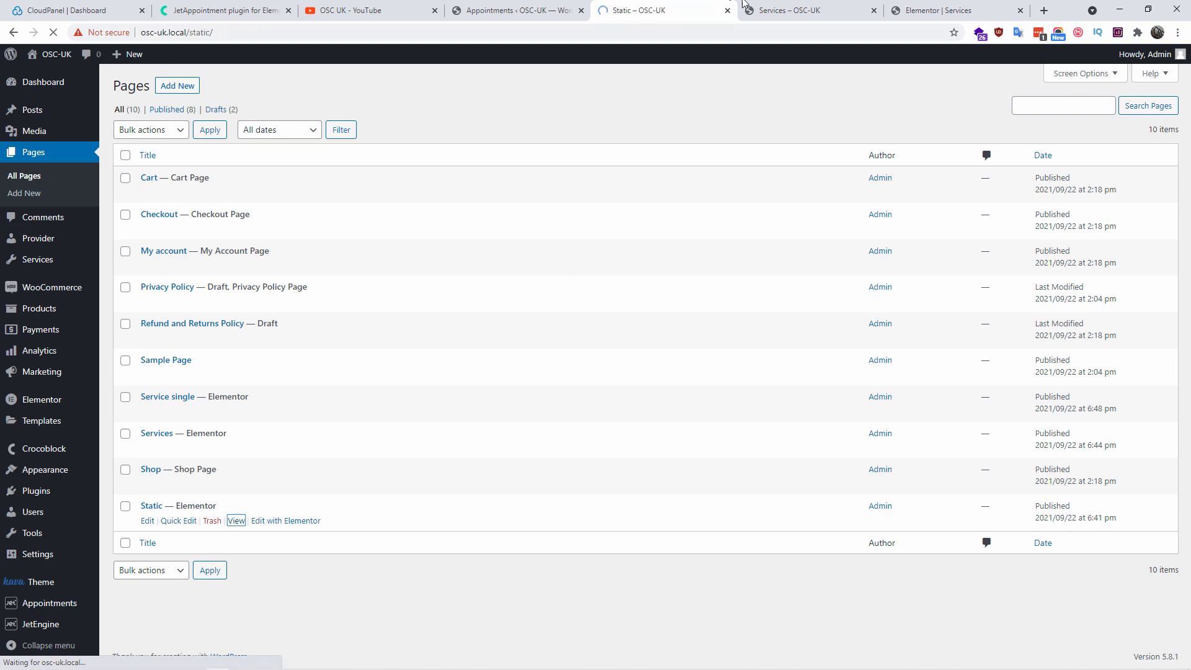
# Compare the Static and Services booking forms, keeping WordPress Maintenance as the service
pyautogui.click(784, 8)
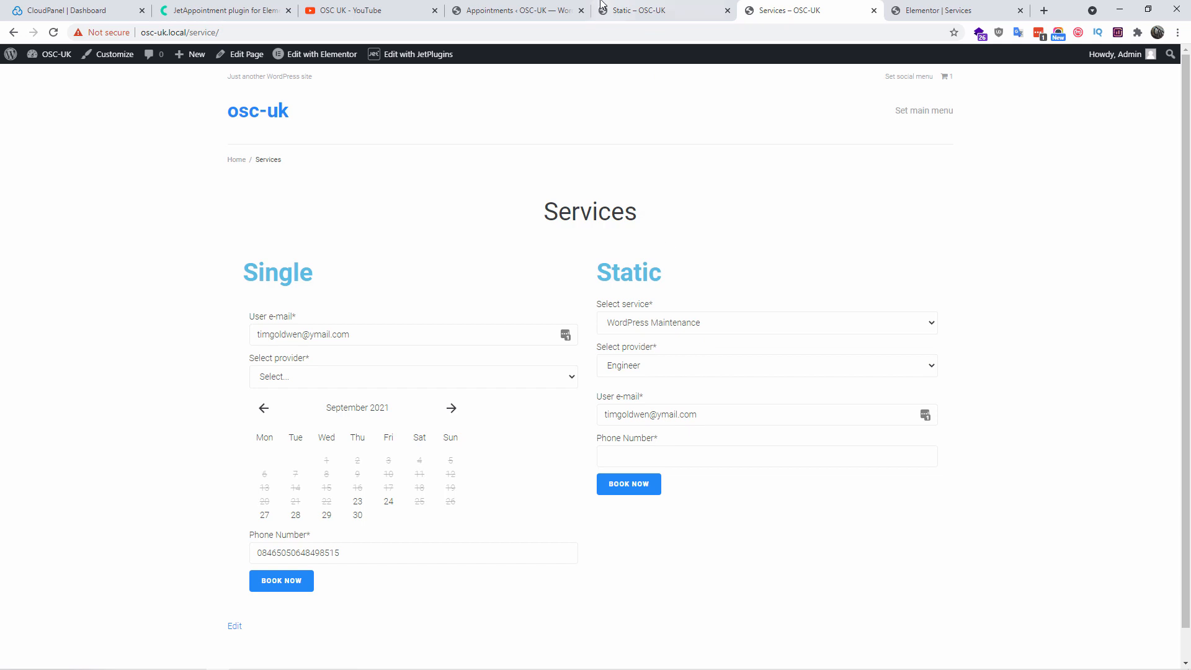
pyautogui.click(637, 5)
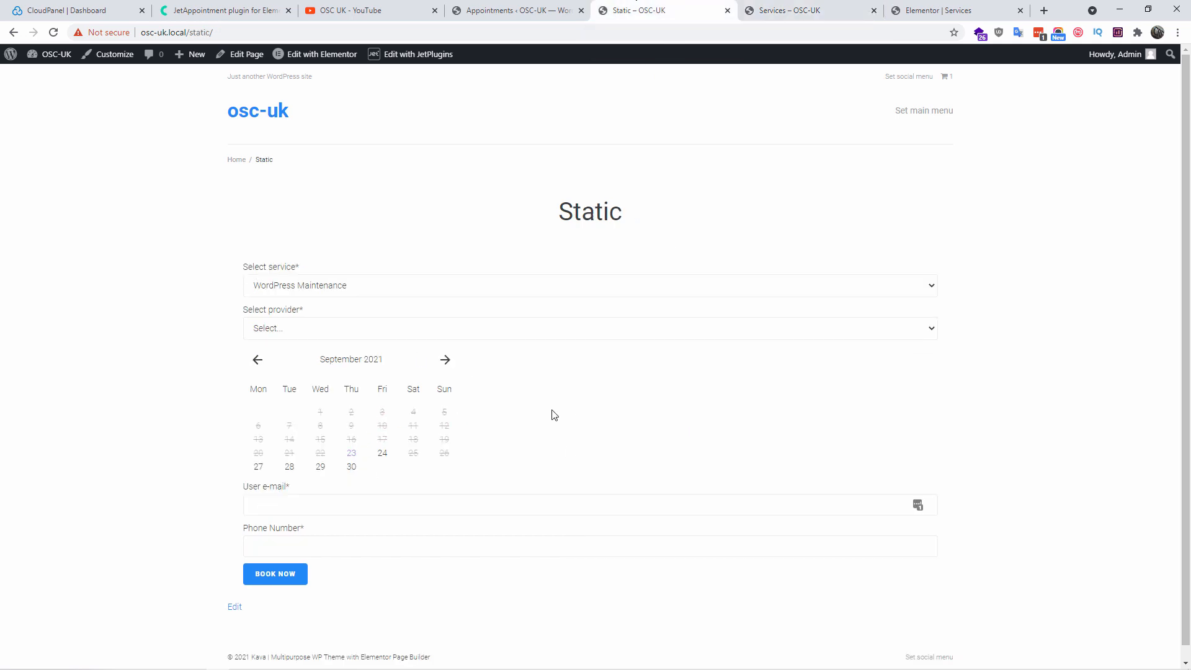
pyautogui.click(789, 6)
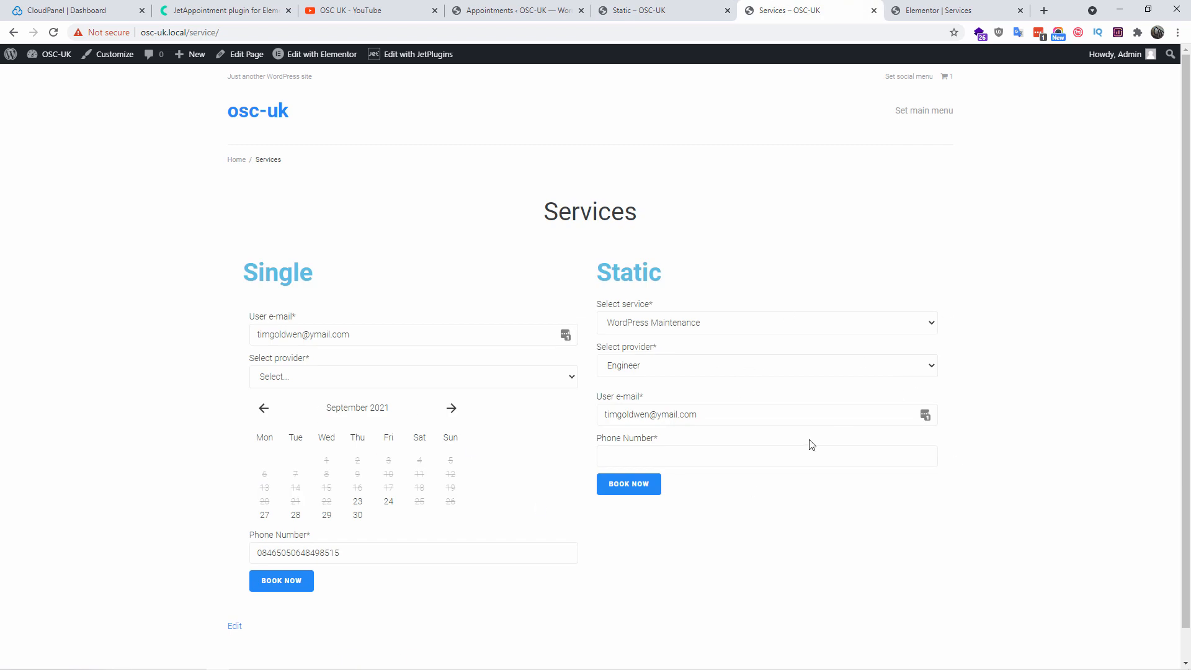
pyautogui.click(648, 372)
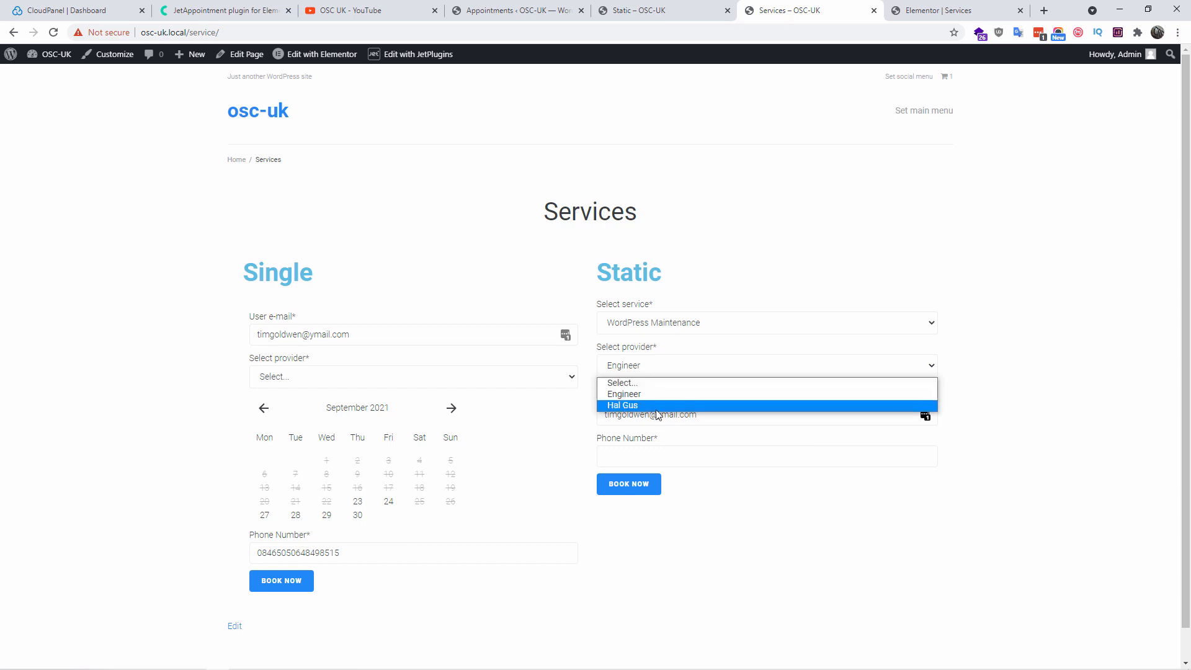
pyautogui.click(689, 327)
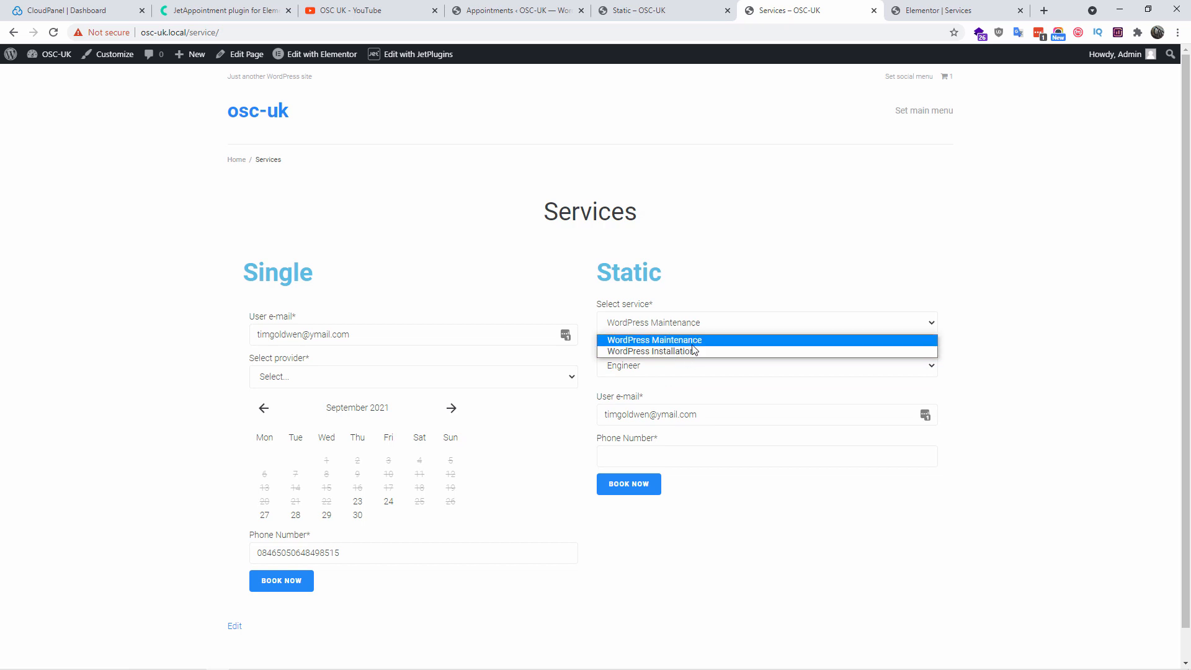
pyautogui.click(1058, 341)
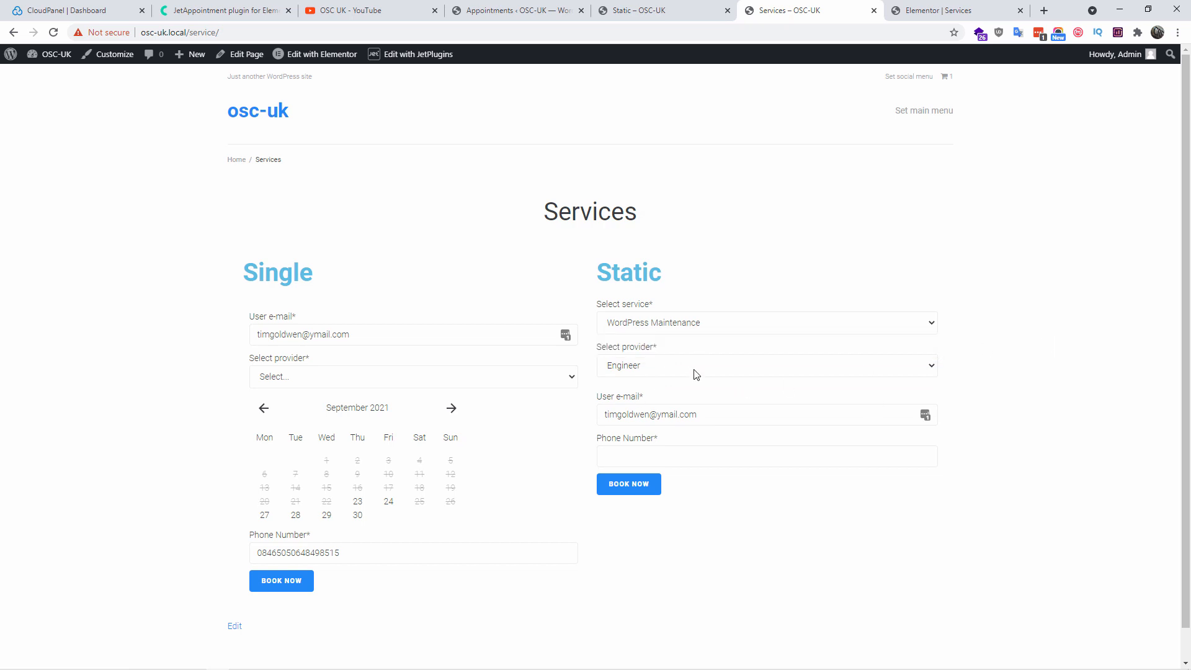
# Check the Static form's provider choices against the single On Hold appointment listed
pyautogui.click(670, 6)
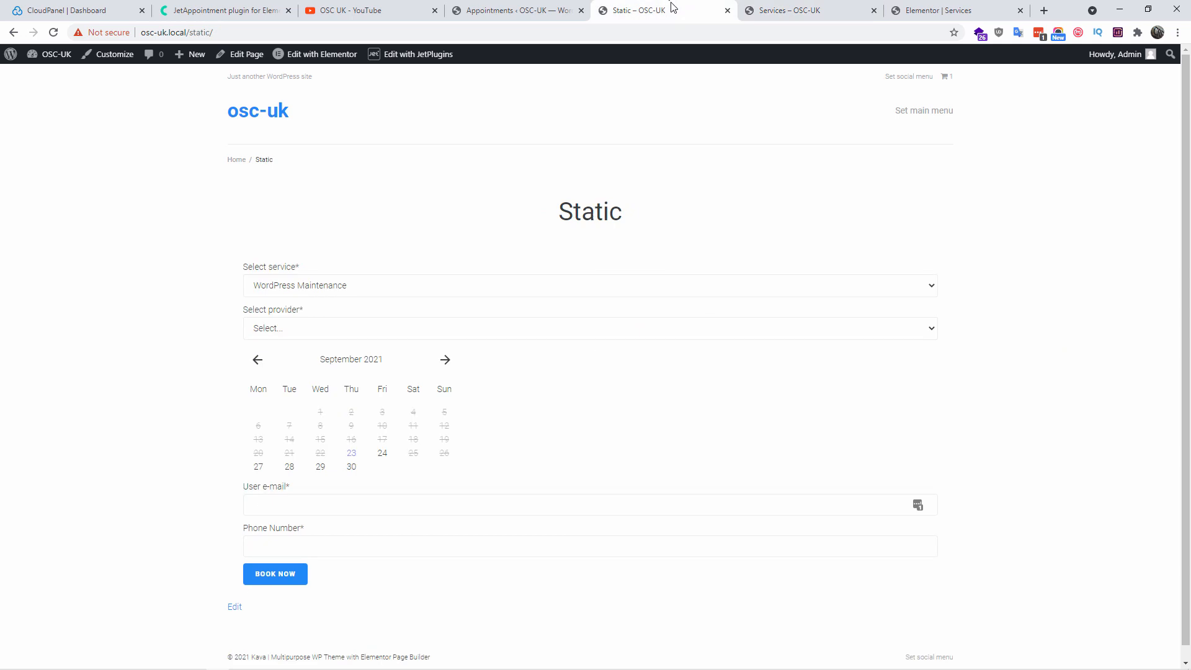
pyautogui.click(436, 333)
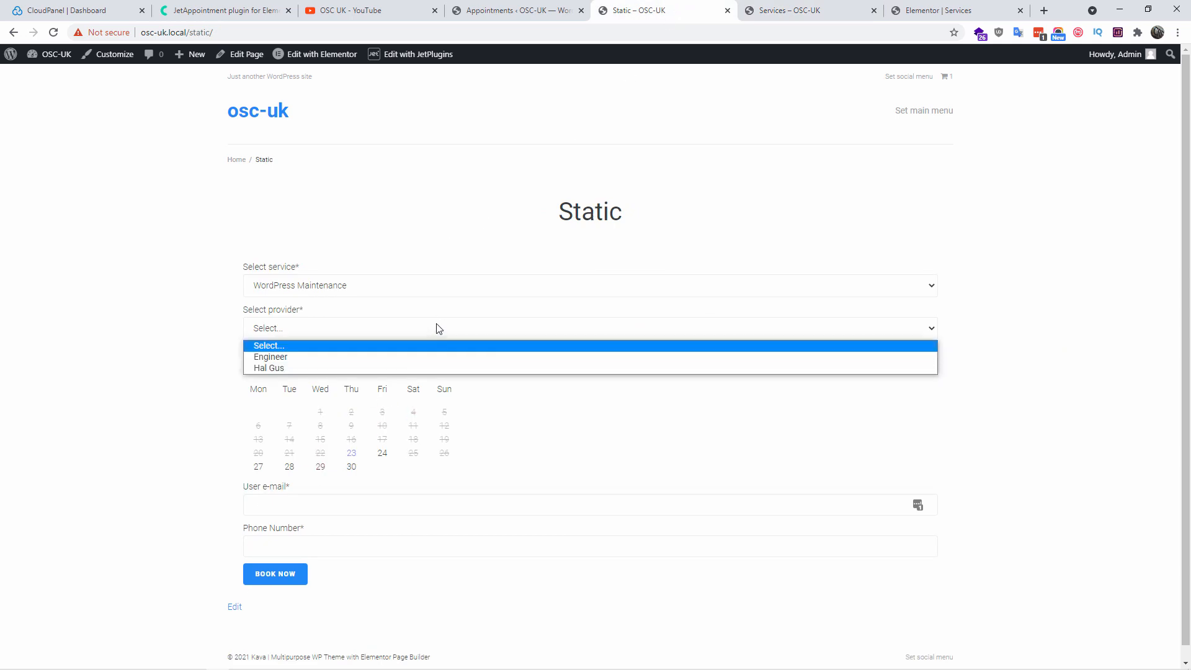
pyautogui.click(520, 11)
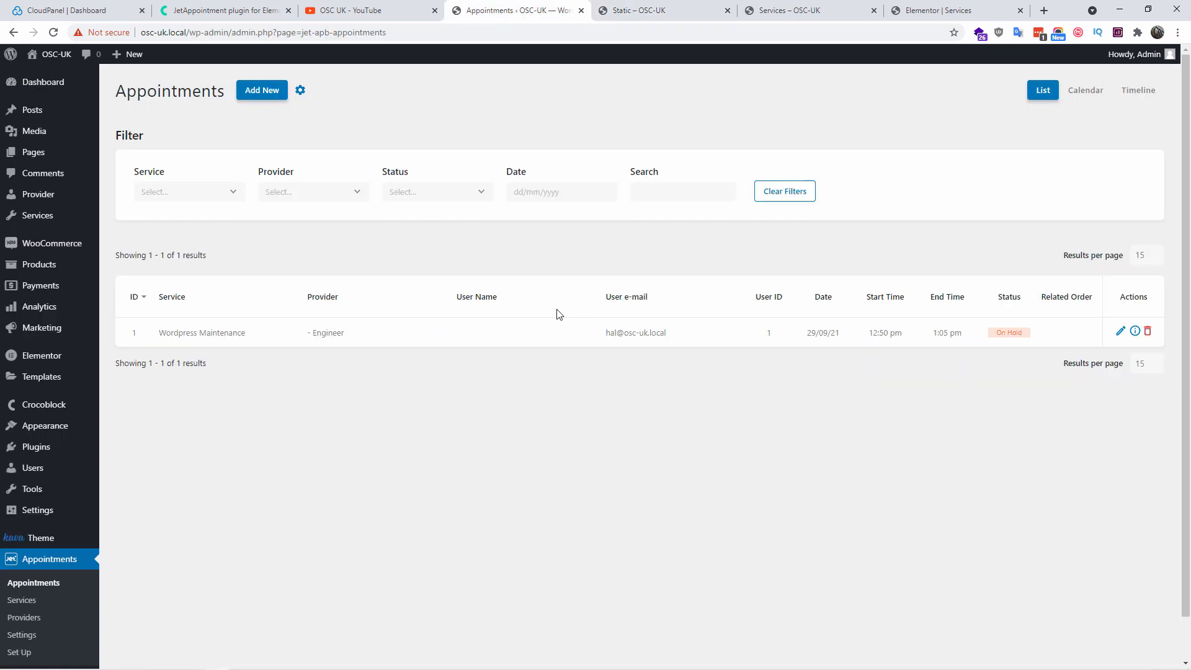
pyautogui.scroll(-1, 28, 612)
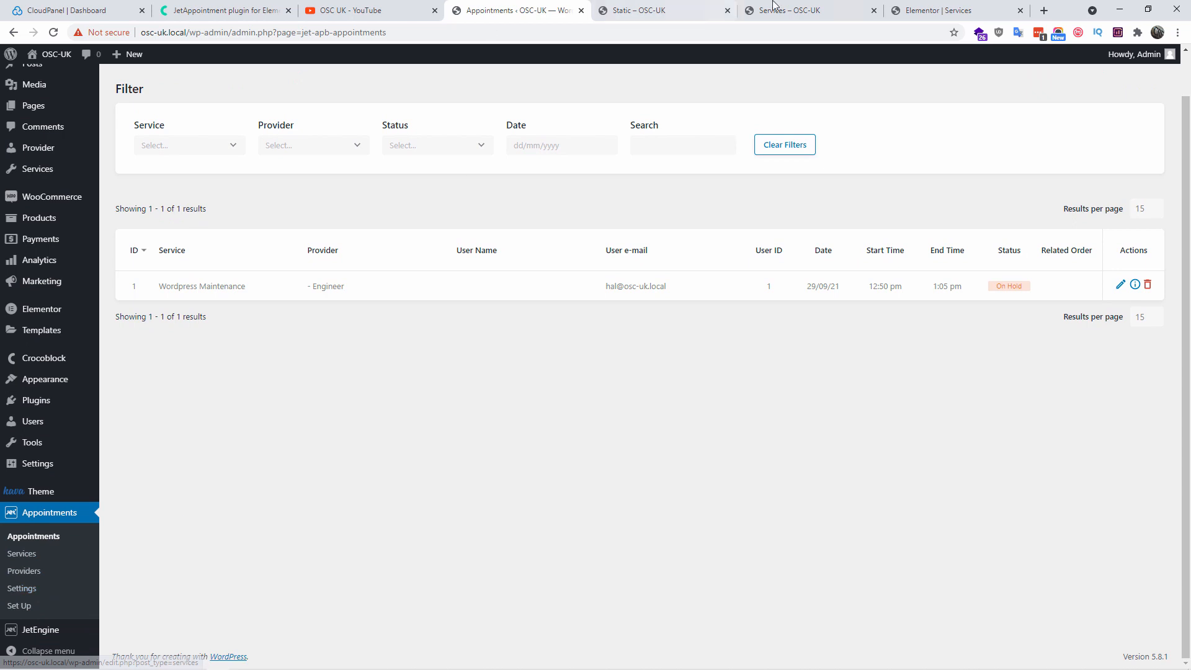
pyautogui.click(661, 9)
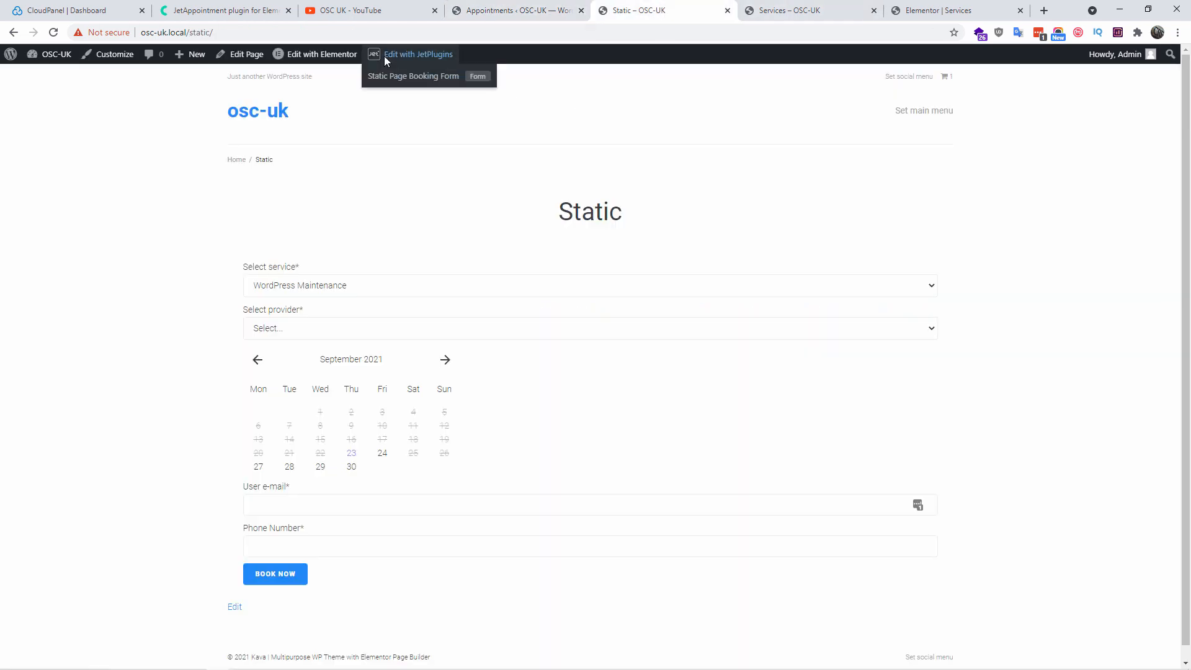
# Keep the embedded form in Elementor's booking widget and re-save the Static Page Booking Form
pyautogui.click(319, 66)
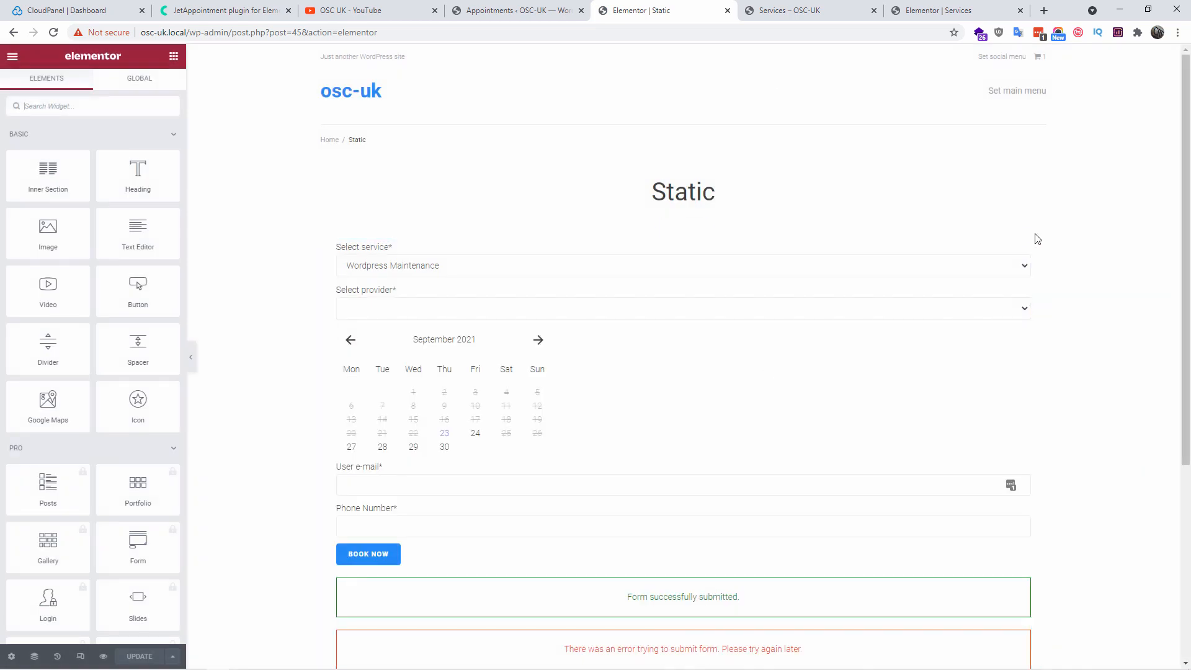
pyautogui.click(1023, 248)
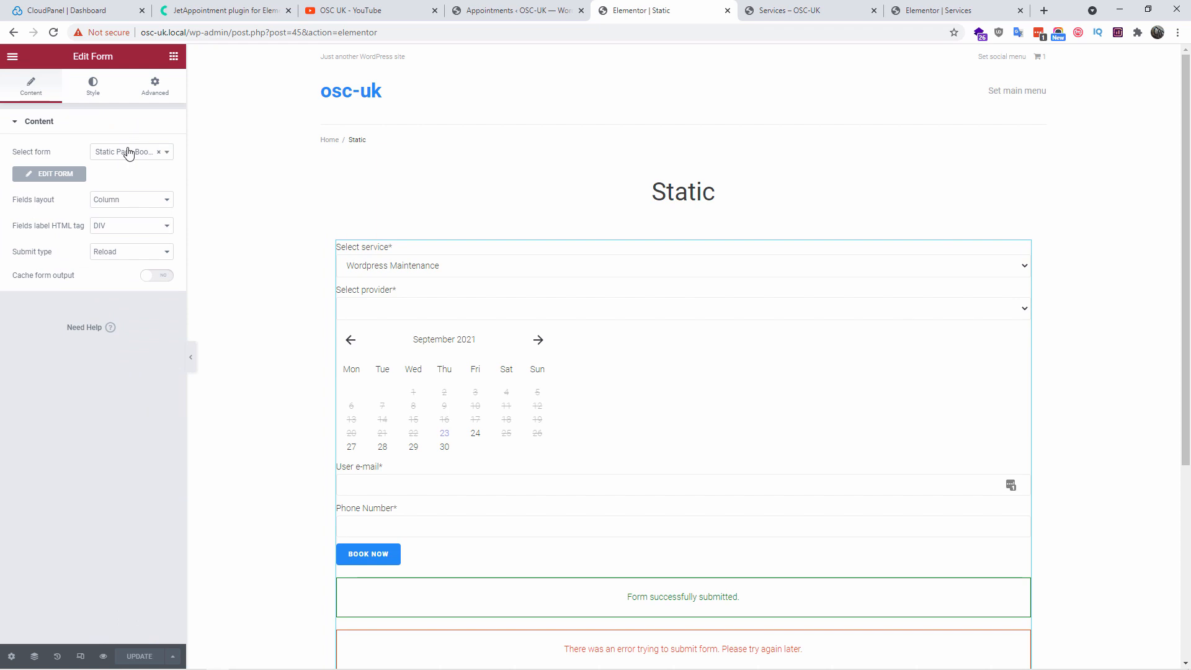
pyautogui.click(127, 155)
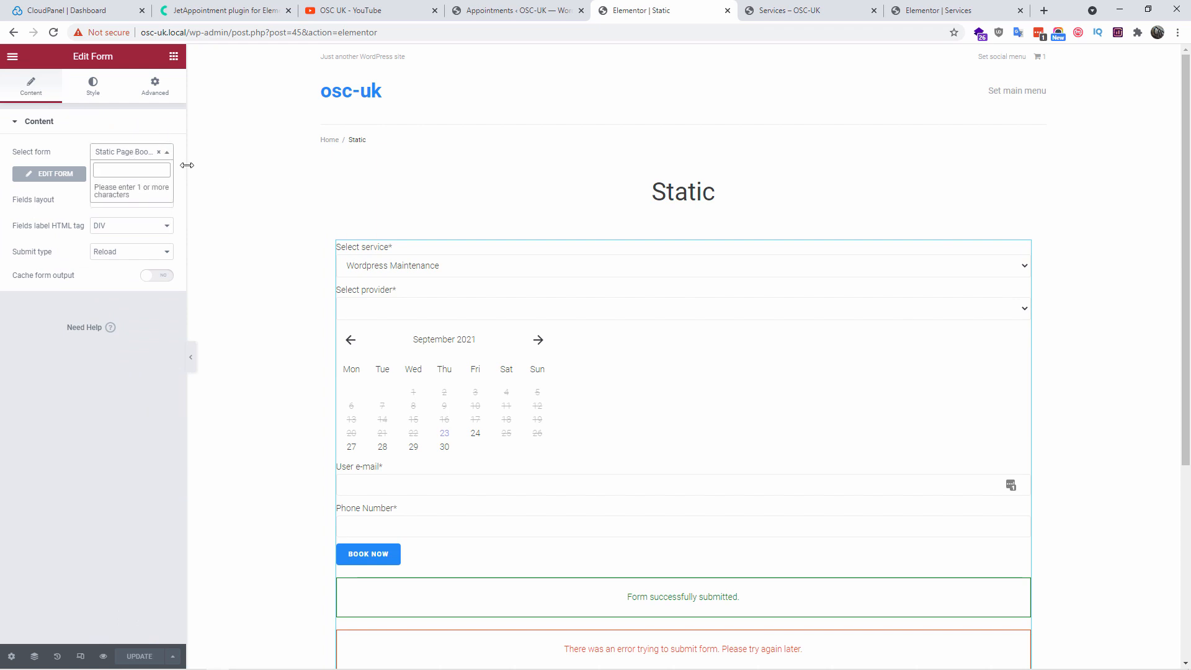
pyautogui.click(102, 411)
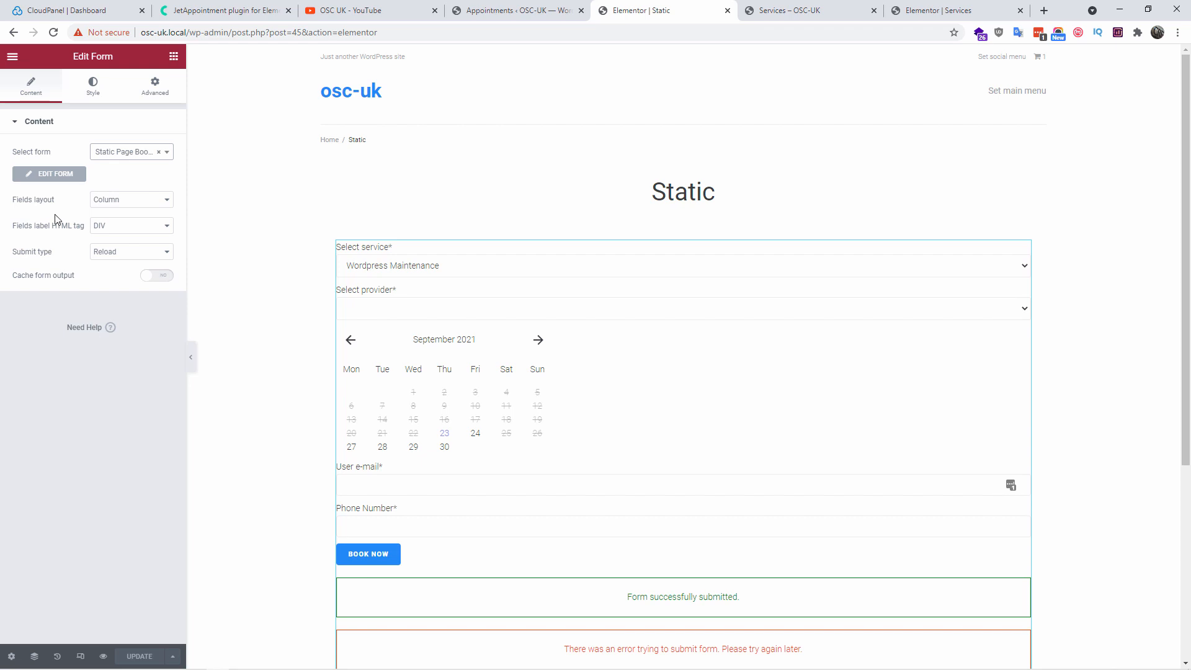
pyautogui.click(49, 174)
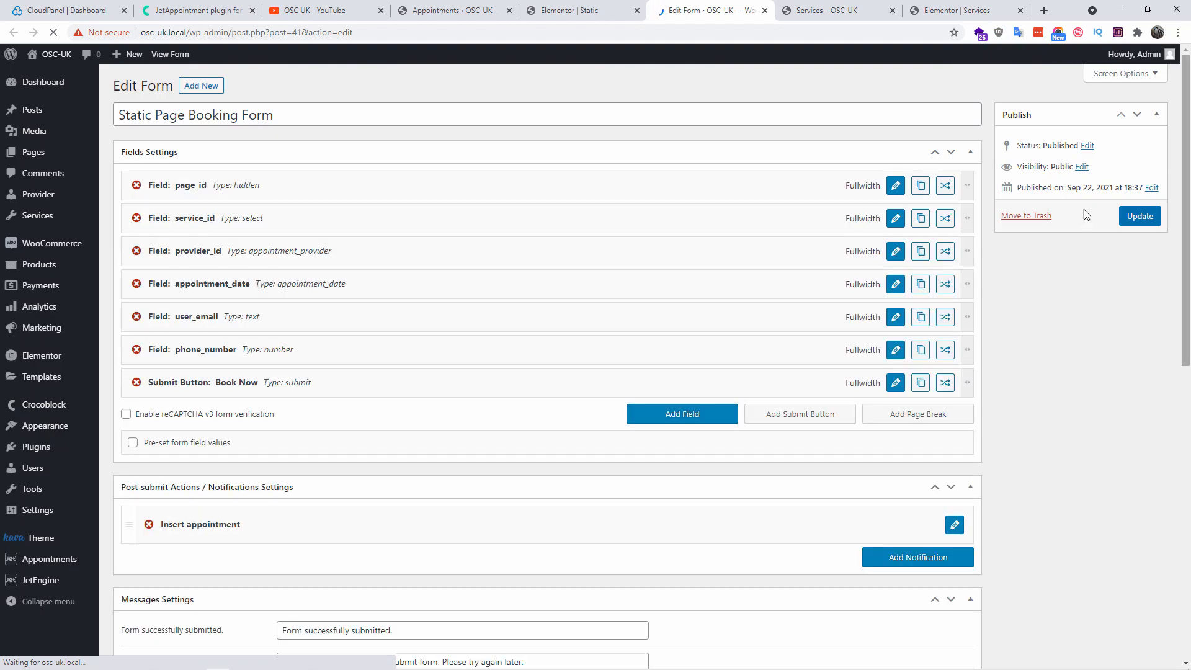
pyautogui.click(1144, 225)
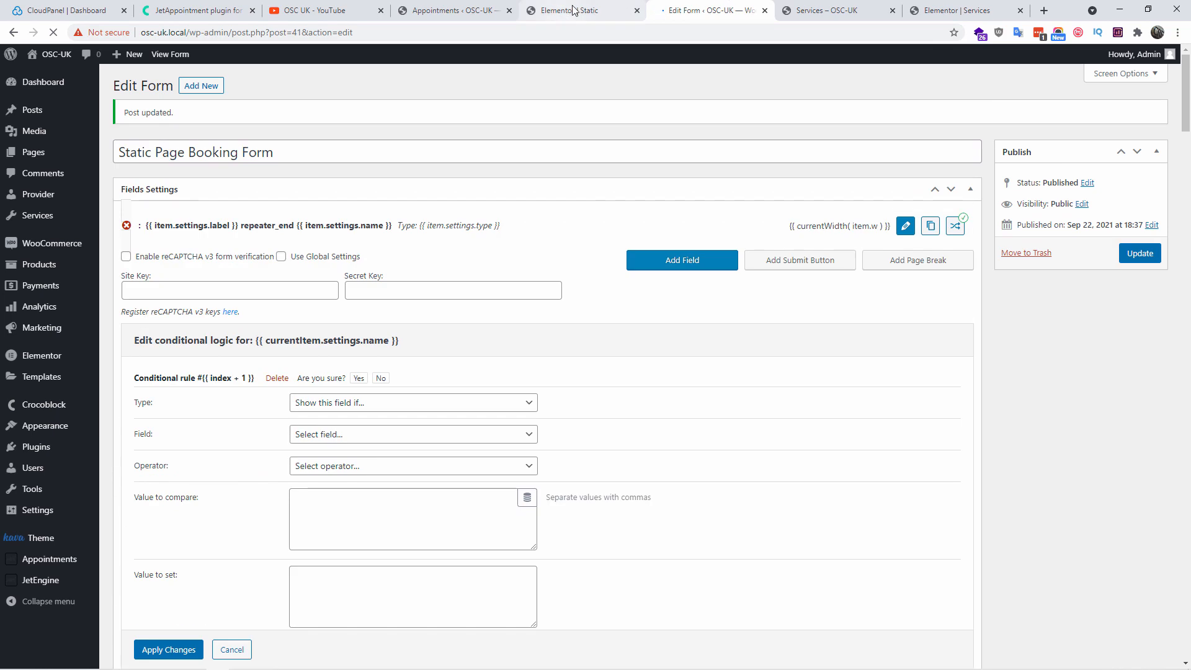
# Update the Static page in Elementor, exit to the dashboard, and view the live page
pyautogui.click(592, 11)
pyautogui.click(764, 10)
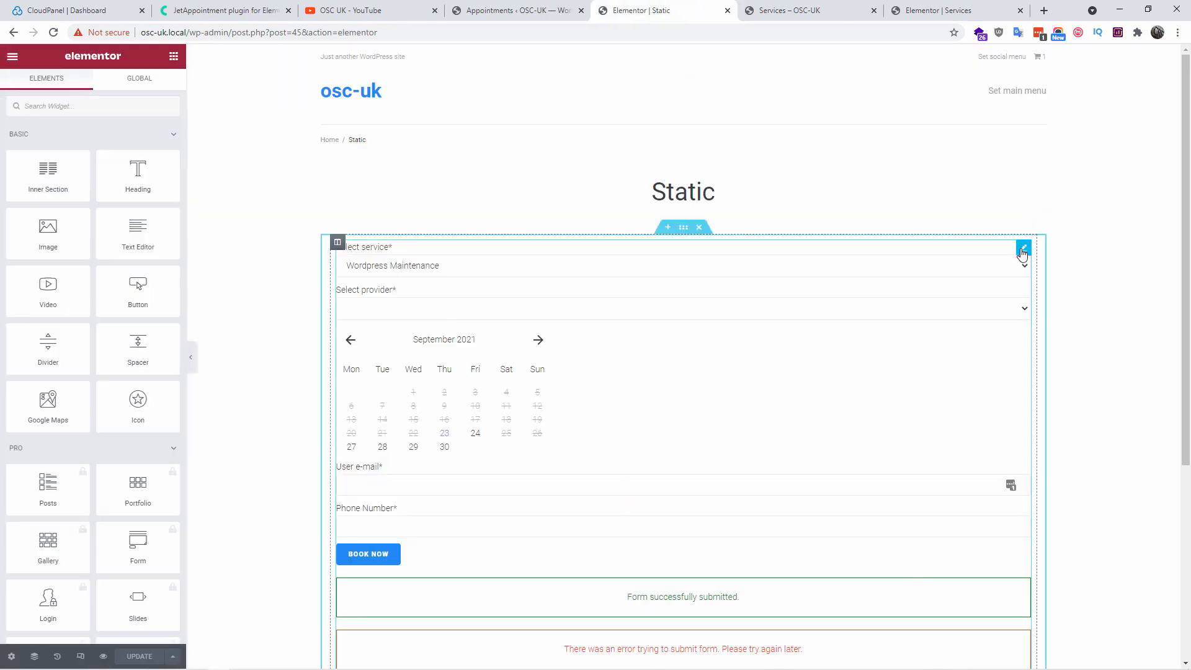
pyautogui.click(1020, 249)
pyautogui.click(142, 656)
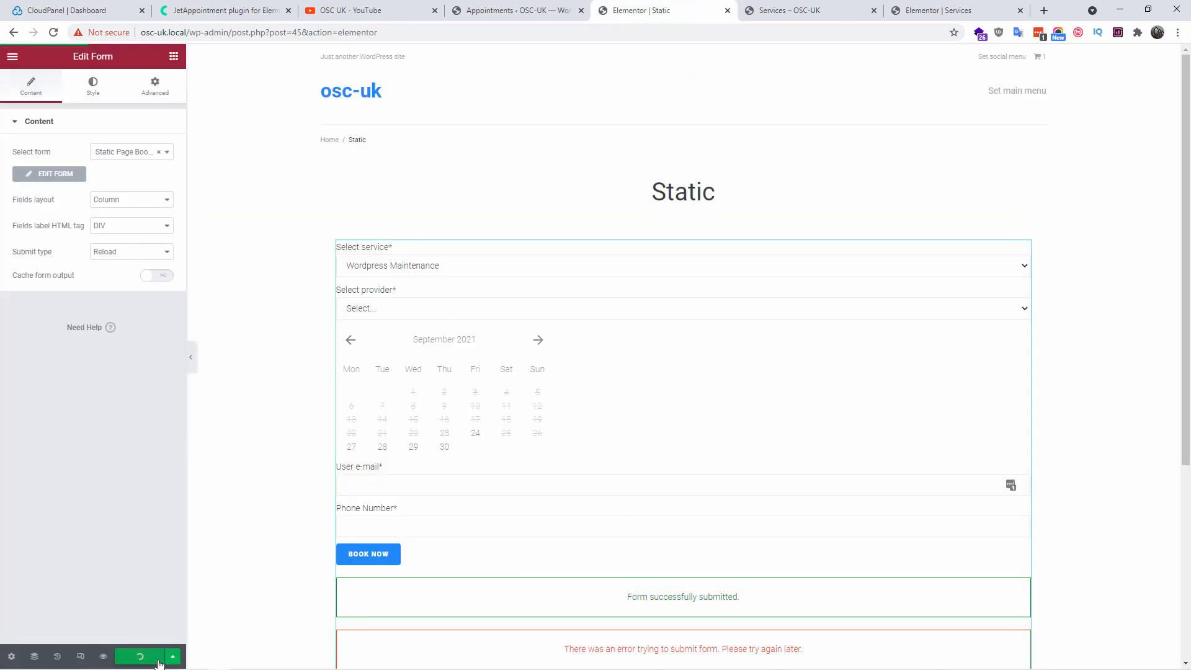
pyautogui.click(12, 56)
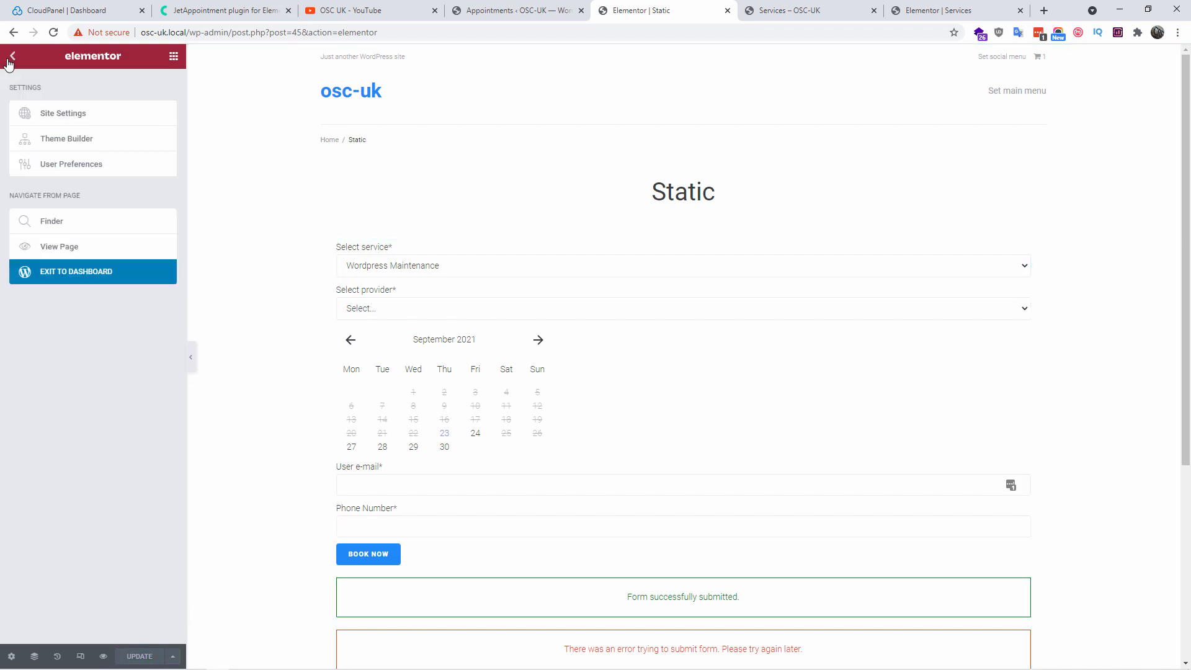
pyautogui.click(82, 275)
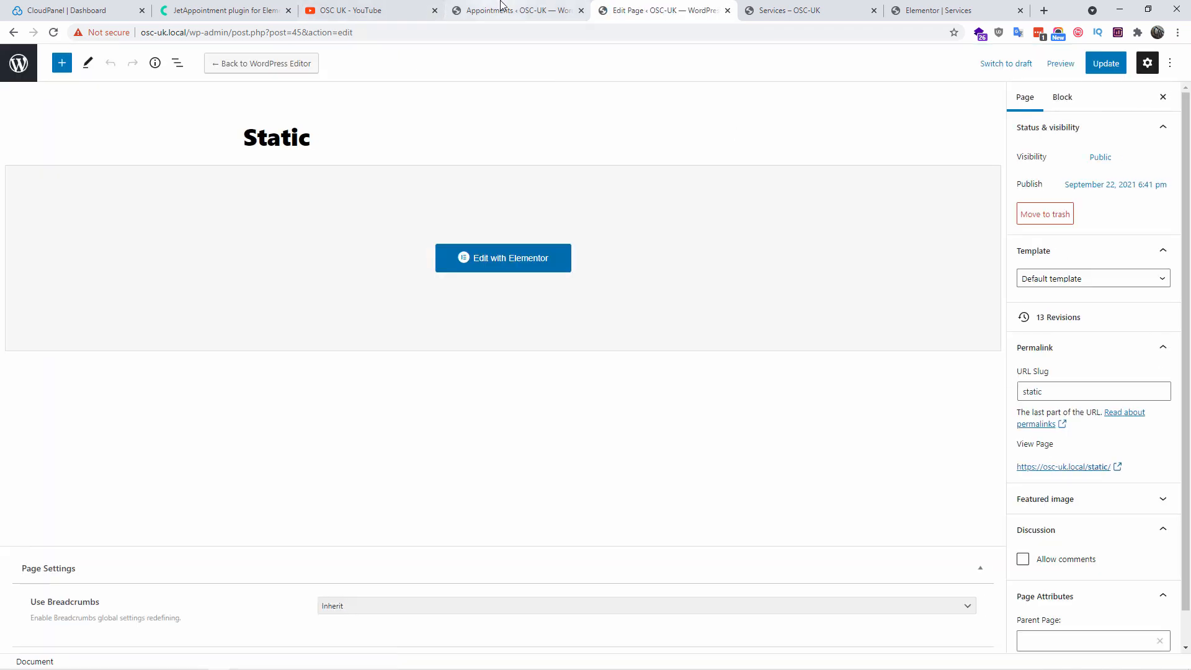
pyautogui.click(509, 11)
pyautogui.click(639, 11)
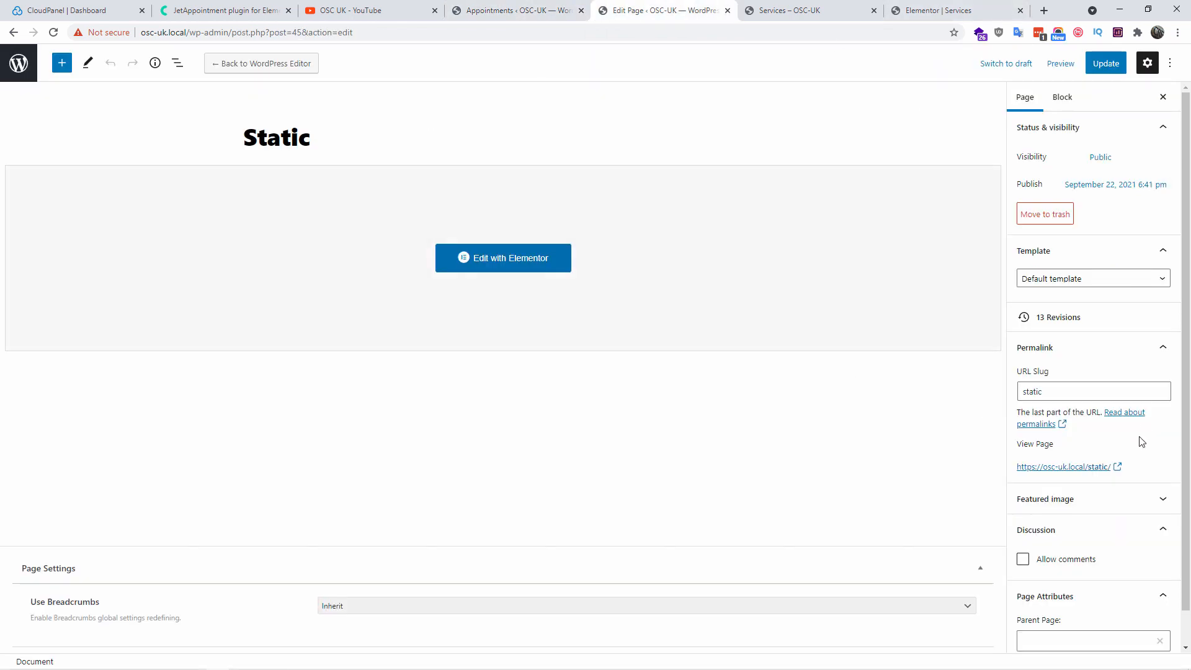
pyautogui.click(1048, 467)
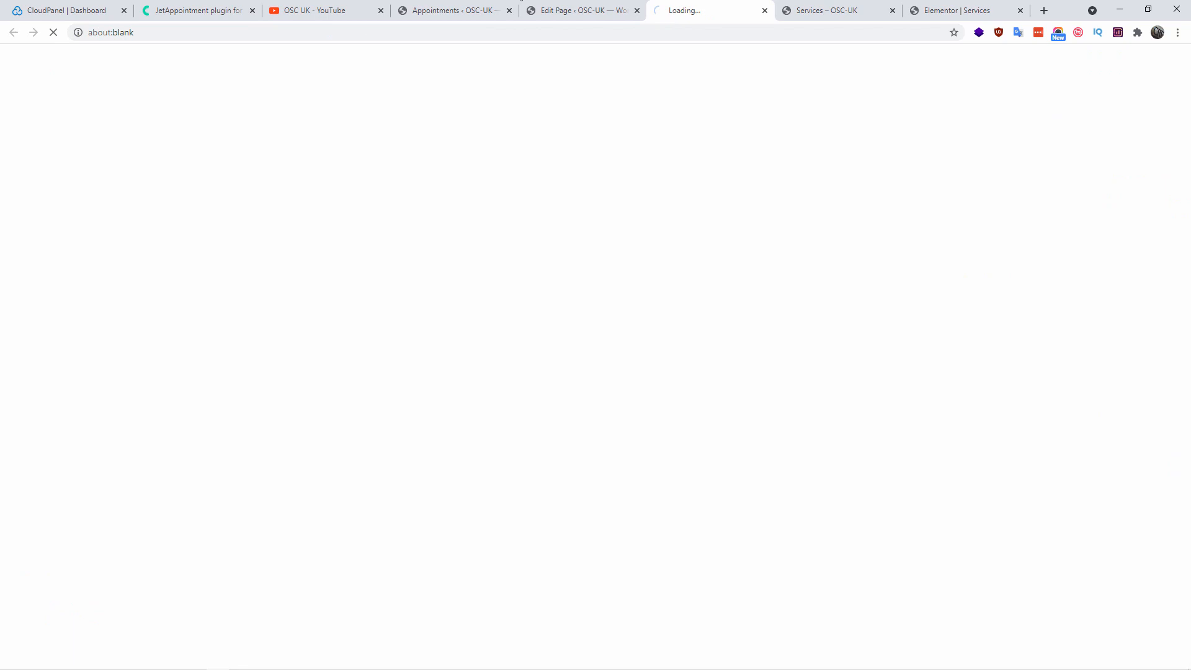
# On the live Static page choose WordPress Maintenance, Engineer, 30 September and 12:15–12:30
pyautogui.click(593, 10)
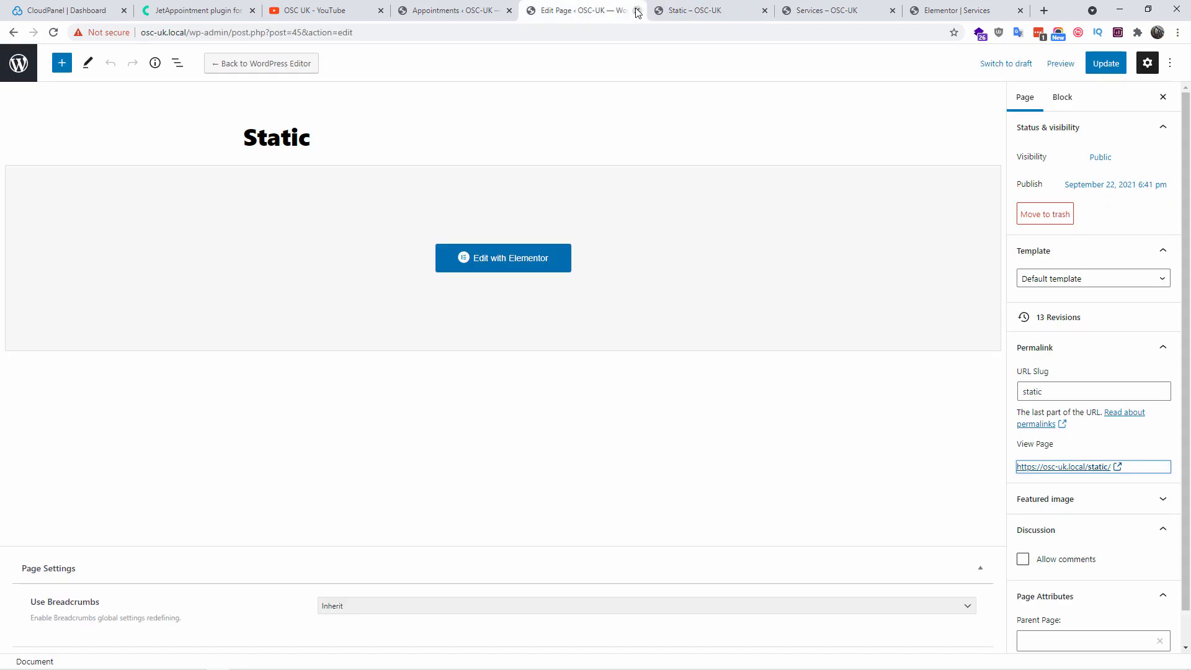
pyautogui.click(636, 11)
pyautogui.click(415, 288)
pyautogui.click(416, 290)
pyautogui.click(389, 335)
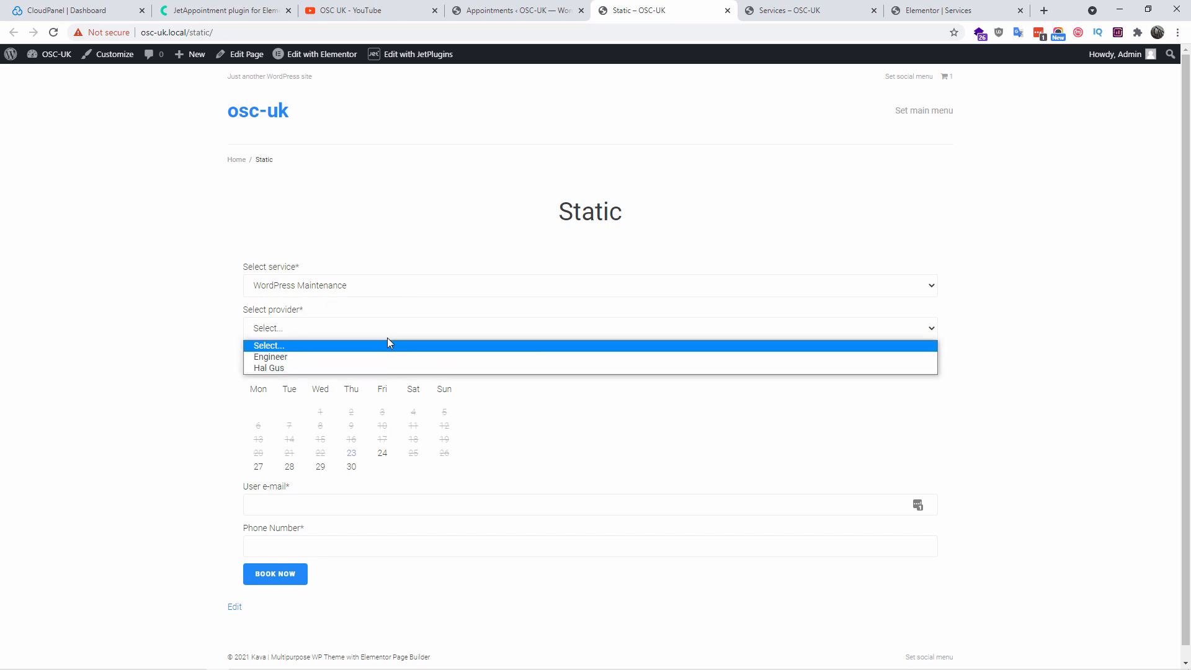
pyautogui.click(376, 358)
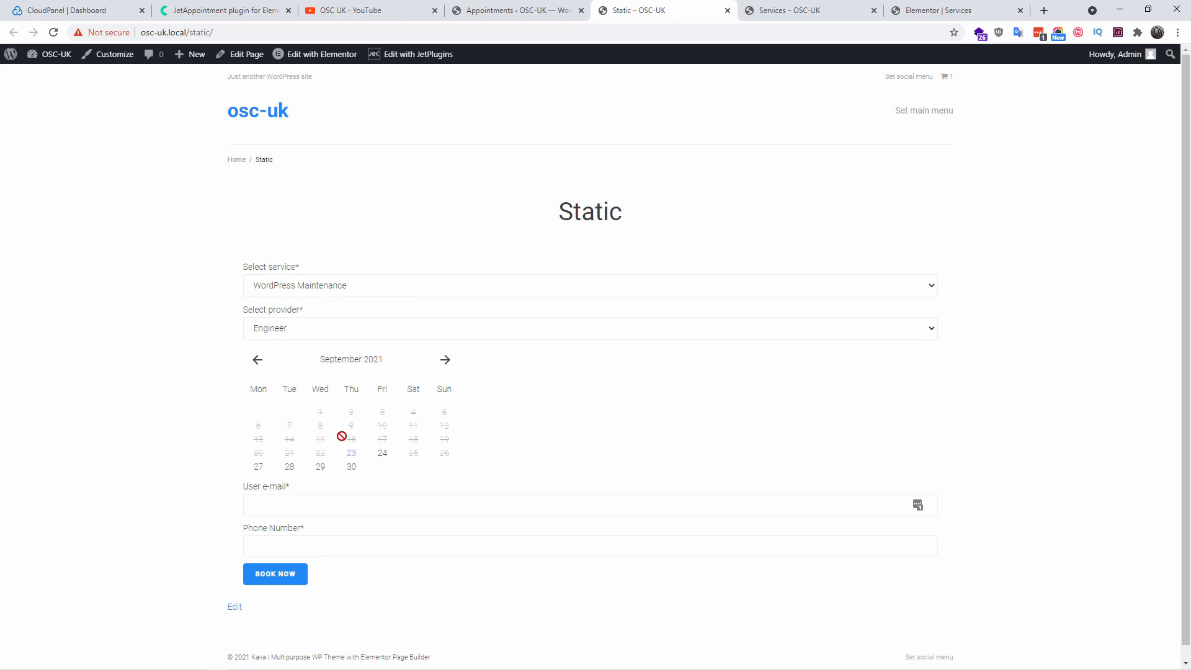
pyautogui.click(351, 467)
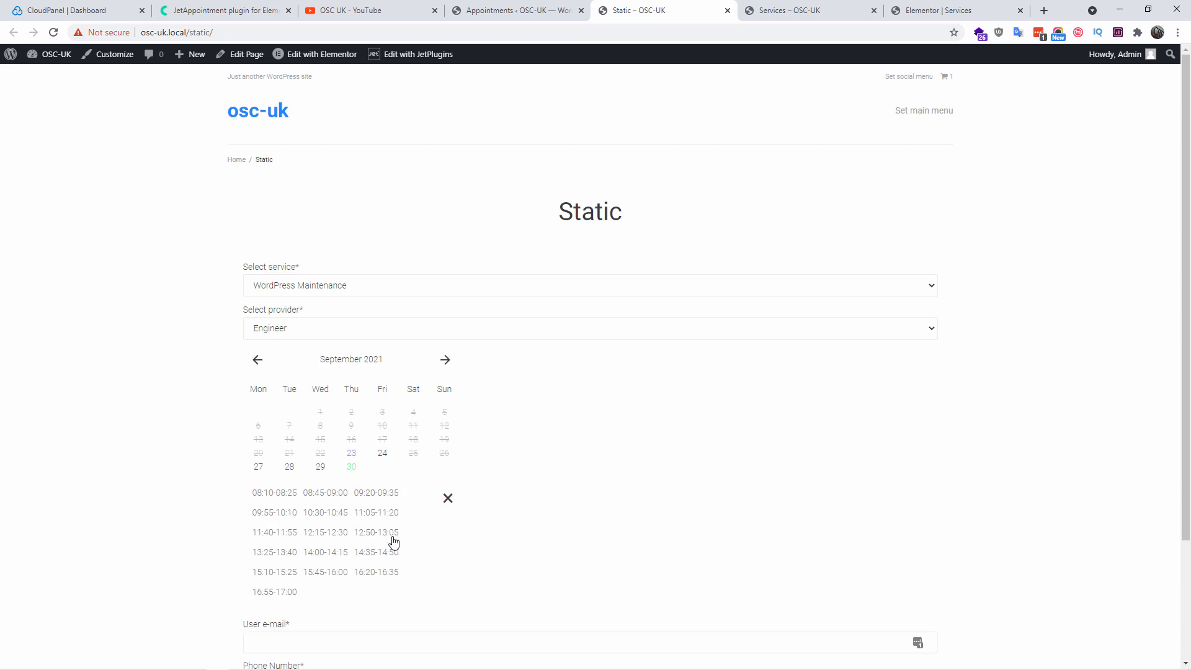
pyautogui.click(328, 532)
pyautogui.scroll(-2, 530, 554)
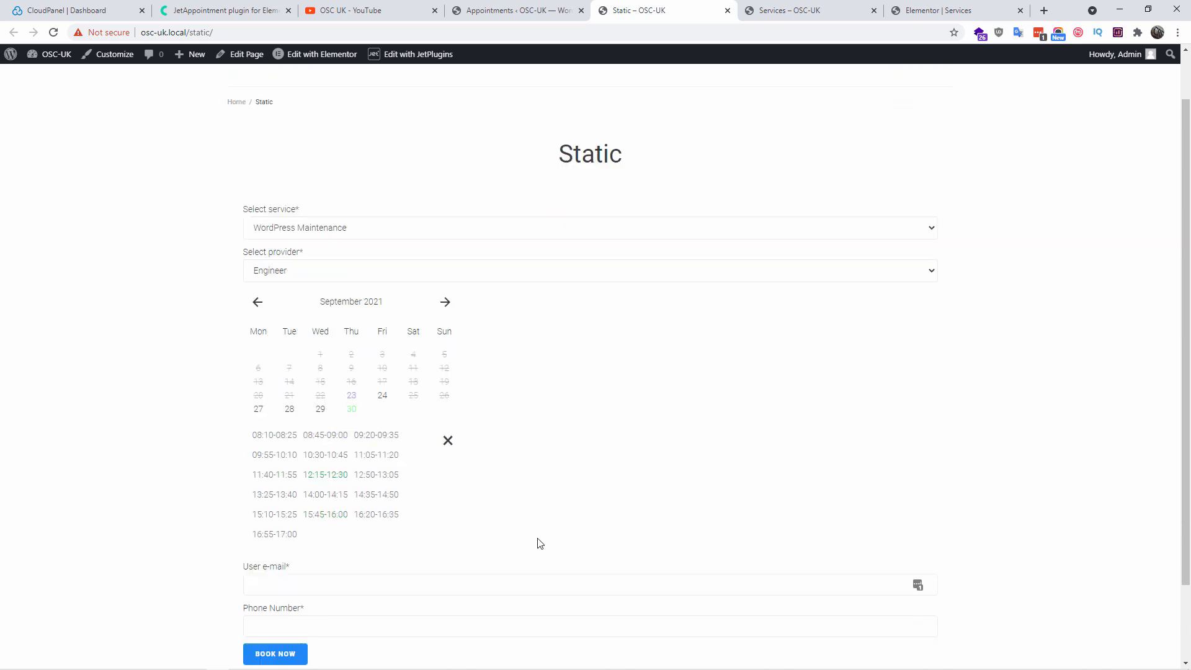
# Enter the user's e-mail and phone number and book, reaching the £15.00 checkout
pyautogui.click(378, 517)
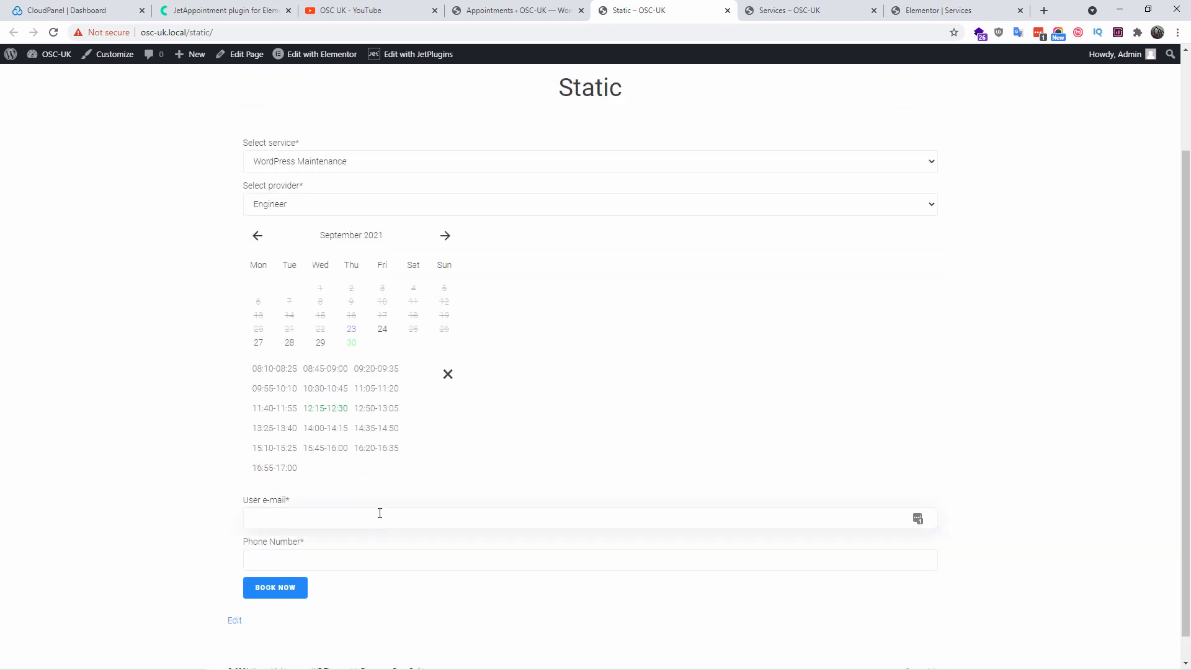
pyautogui.press('Tab')
pyautogui.write('408940894984984098')
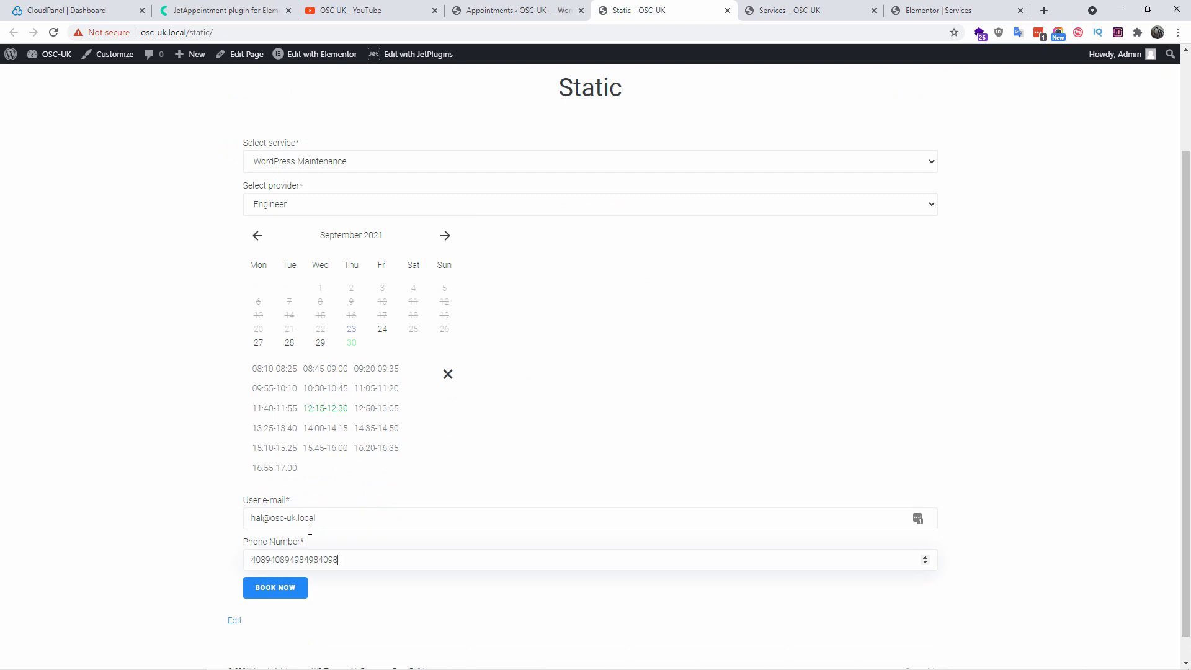
pyautogui.click(295, 587)
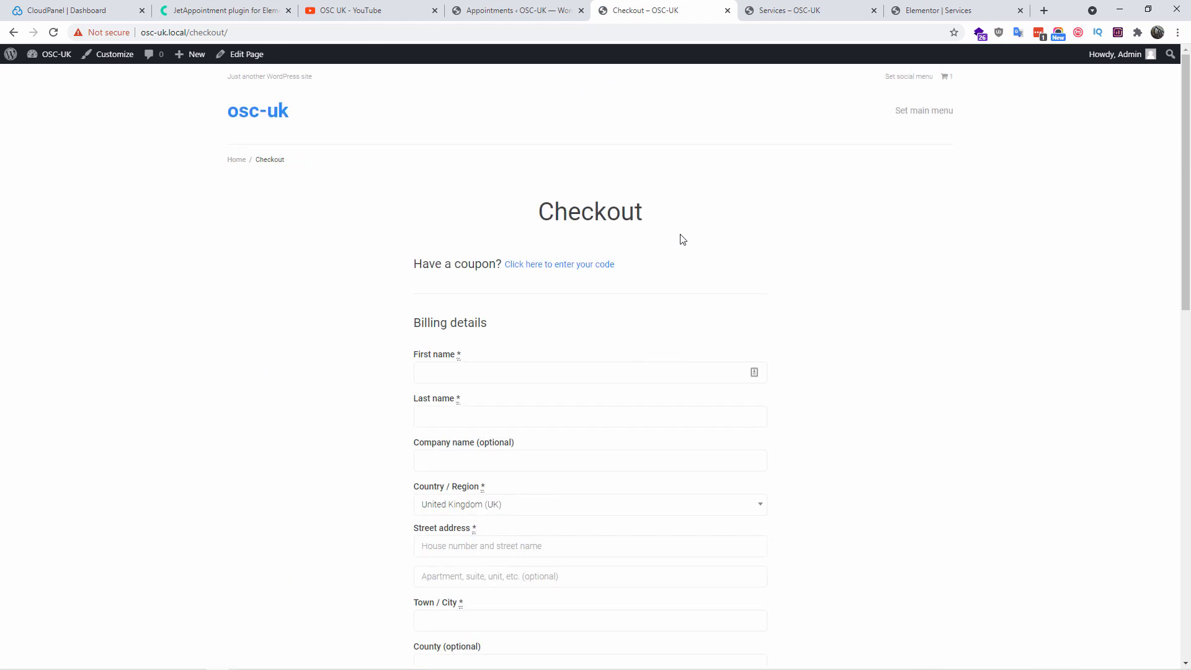
pyautogui.scroll(-14, 747, 372)
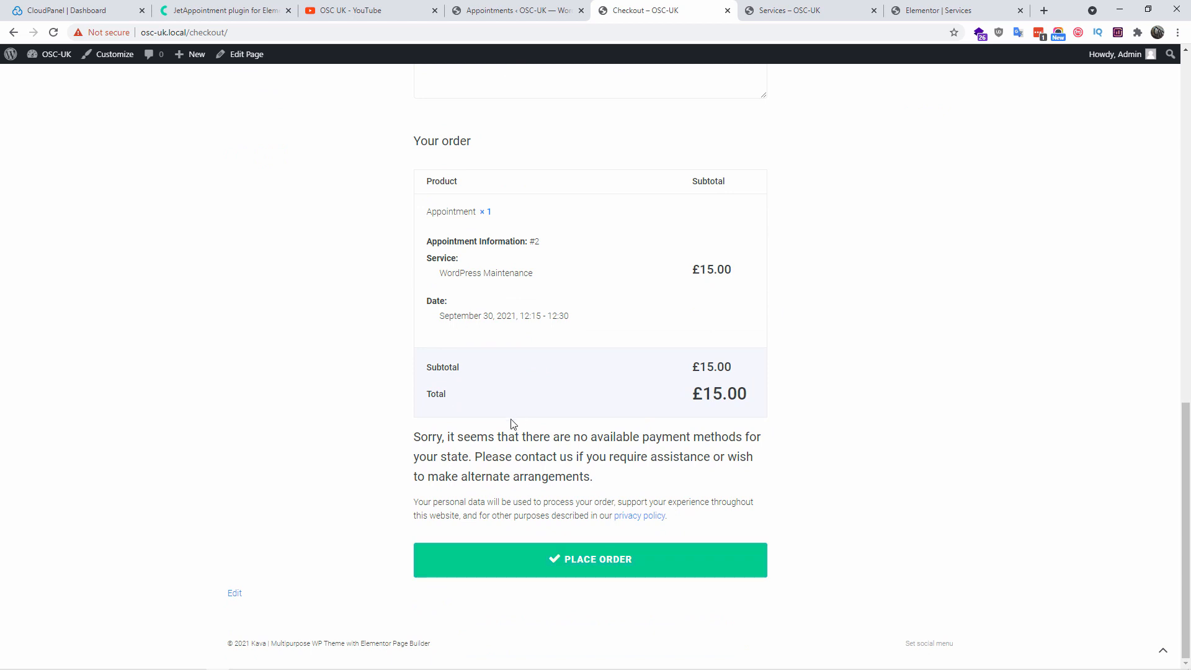
pyautogui.scroll(10, 507, 420)
pyautogui.click(471, 10)
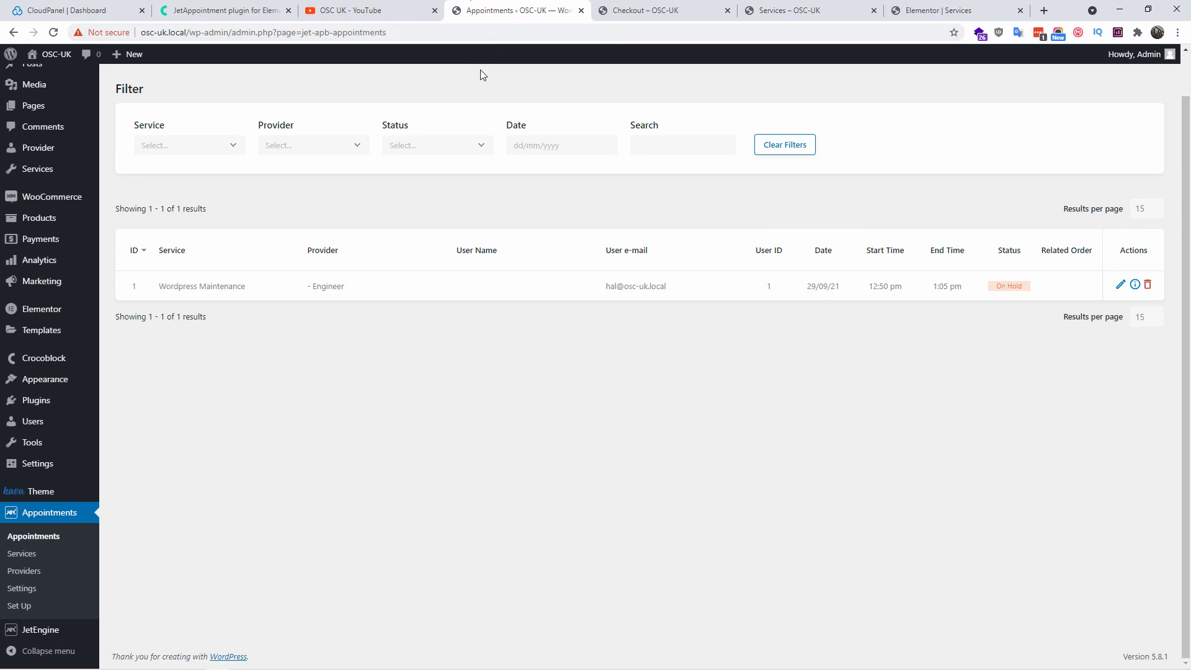
# Refresh Appointments to confirm the On Hold 30/09/21 Engineer booking, then view the JetAppointment page
pyautogui.click(54, 34)
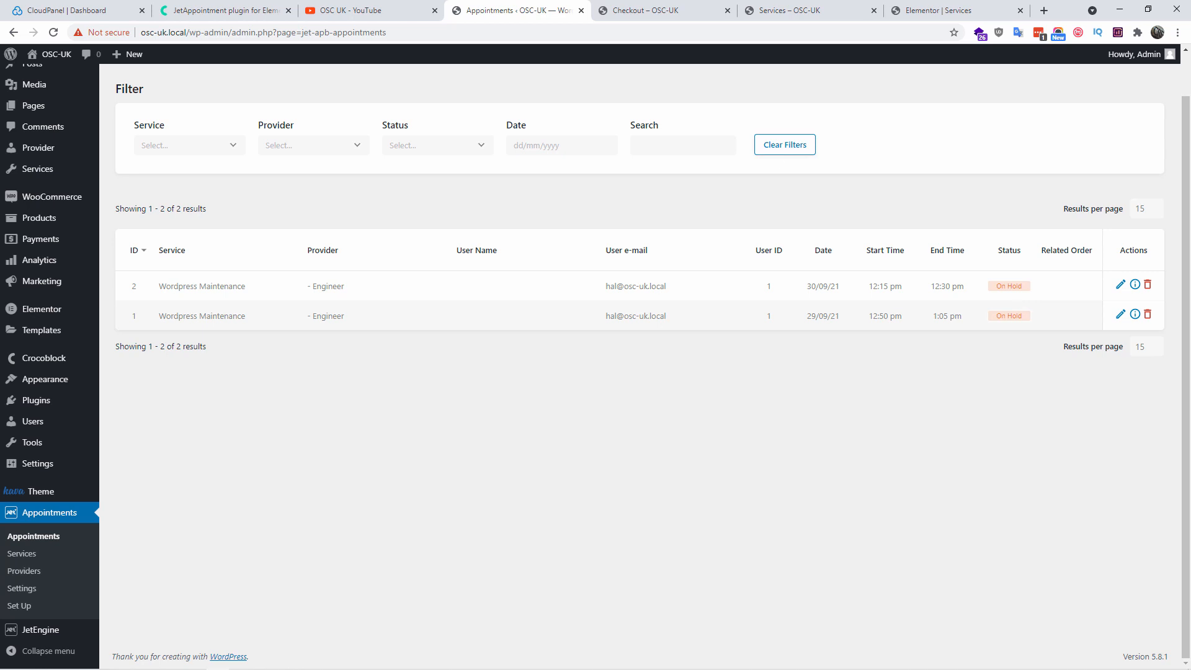
pyautogui.click(235, 10)
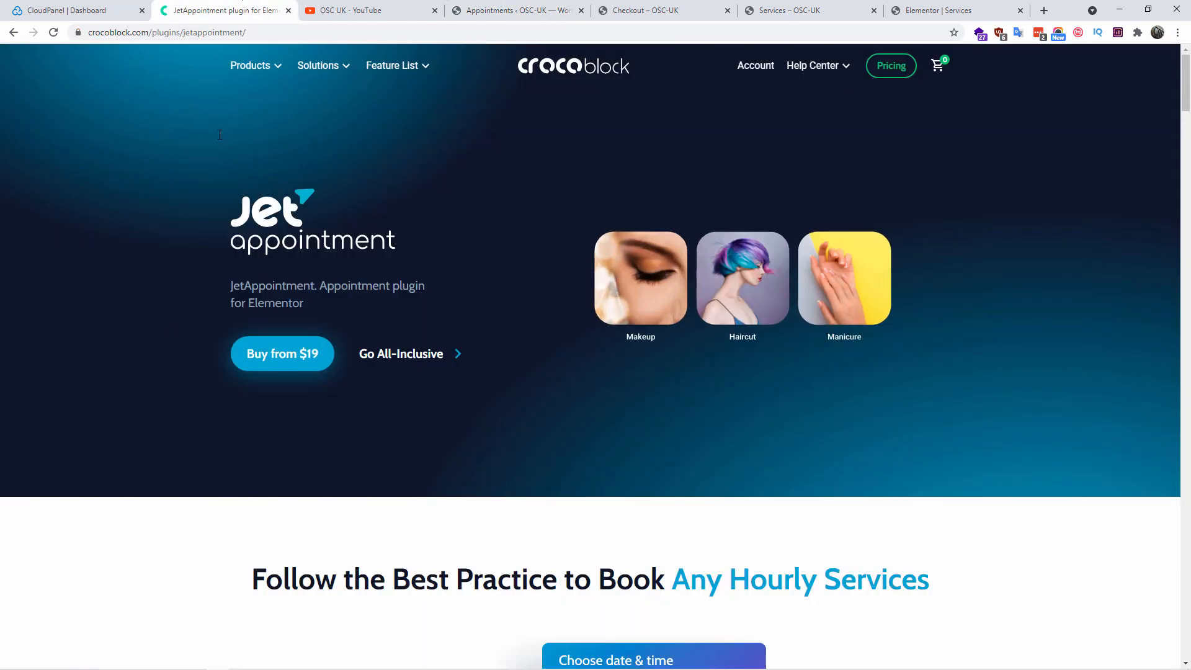
# Leave the Crocoblock JetAppointment page for the OSC UK YouTube channel home page
pyautogui.moveTo(242, 64)
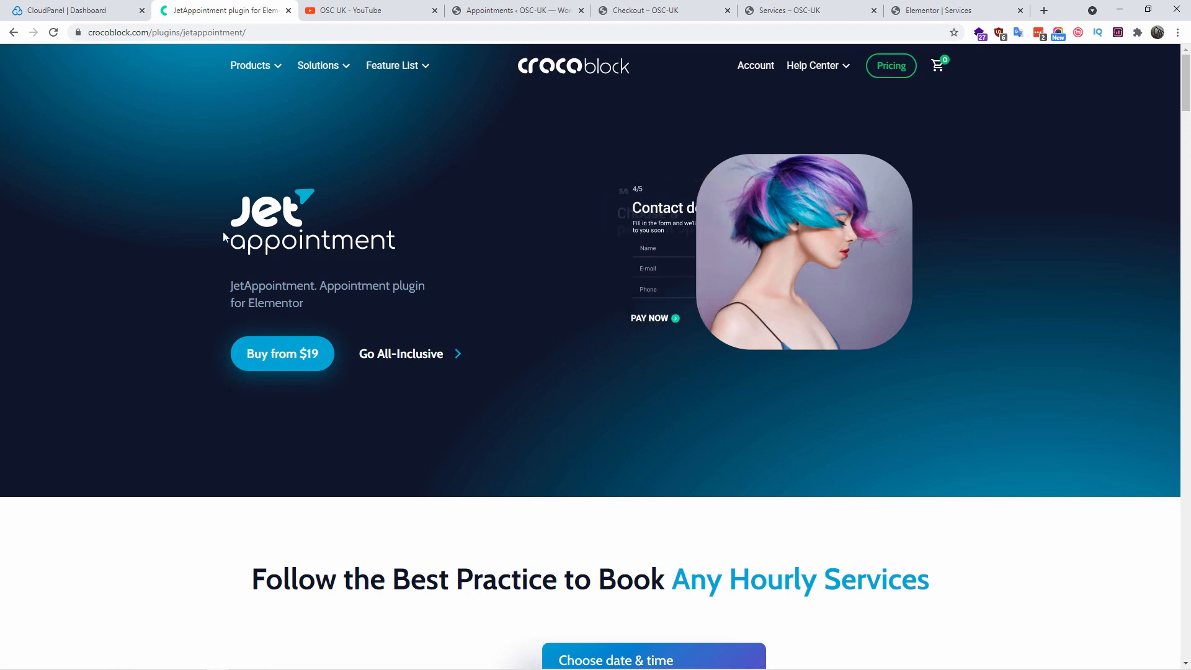
pyautogui.click(398, 8)
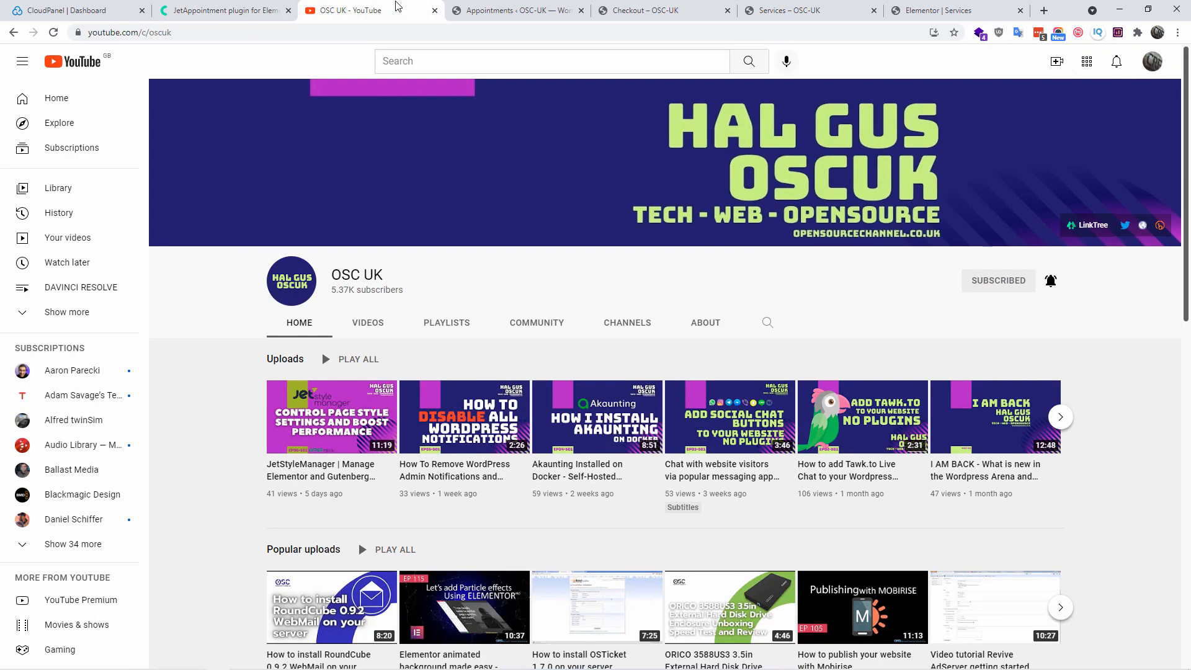